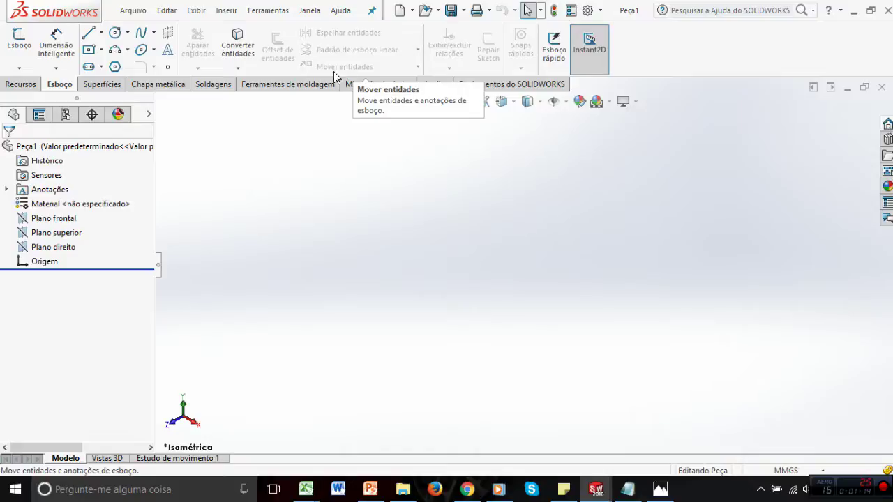
Review the Surfaces, Sheet Metal, Weldments, Mold Tools, Data Migration, Evaluate, Add-Ins, Features and Sketch command sets
left_click(103, 86)
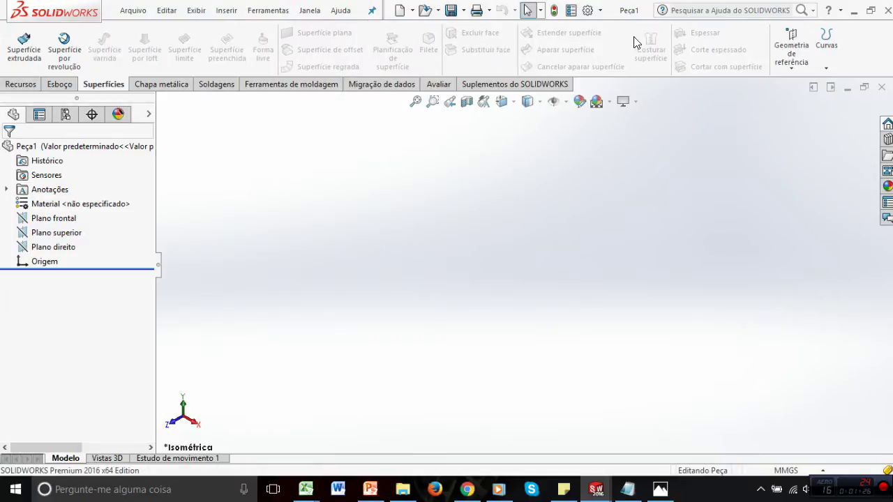
left_click(165, 86)
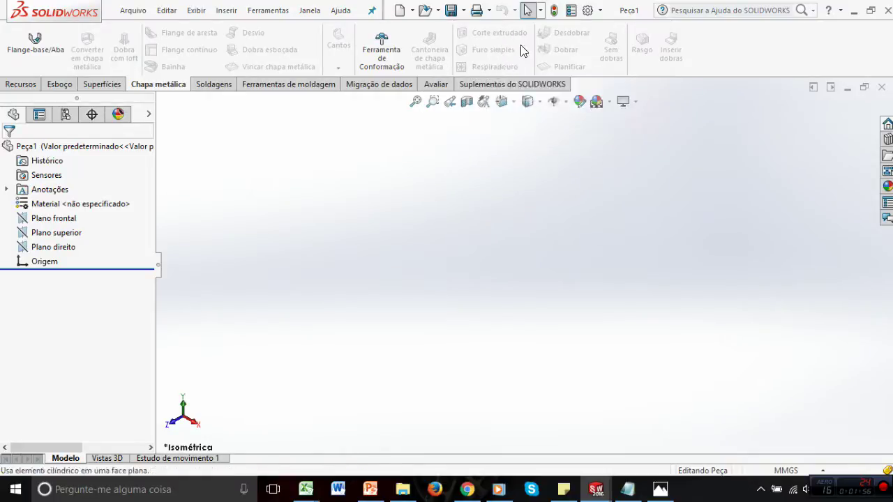
left_click(227, 90)
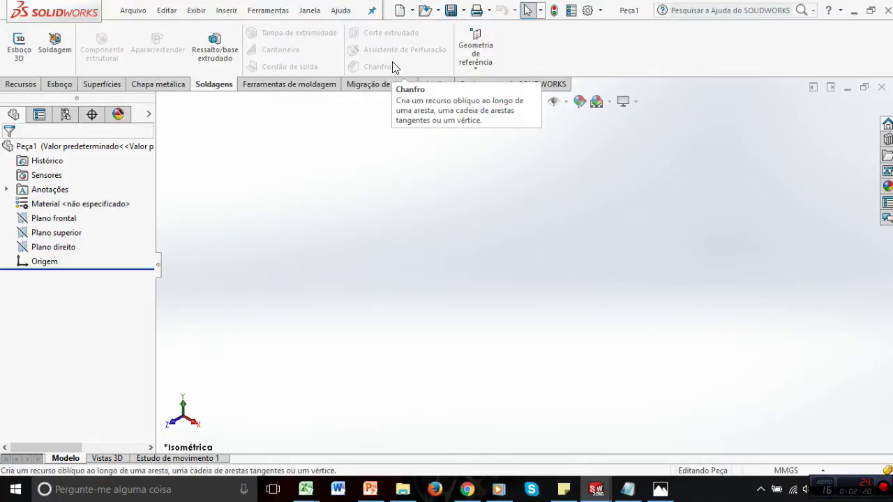
left_click(272, 88)
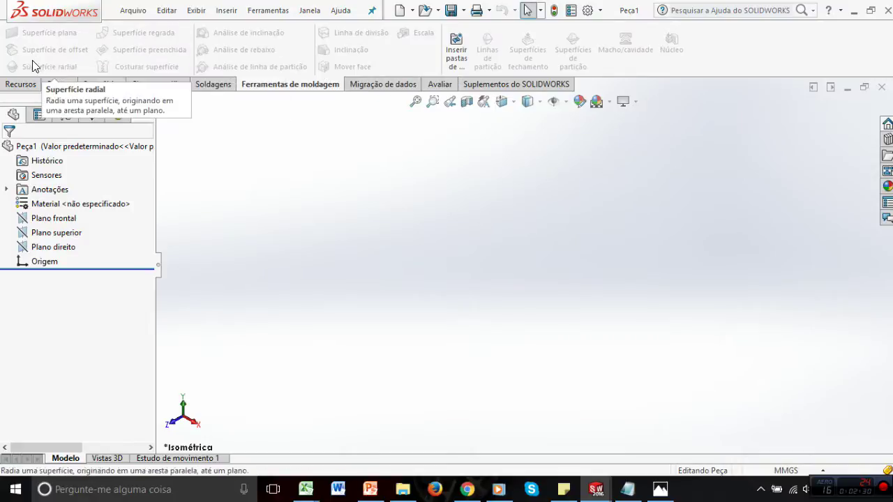
left_click(379, 84)
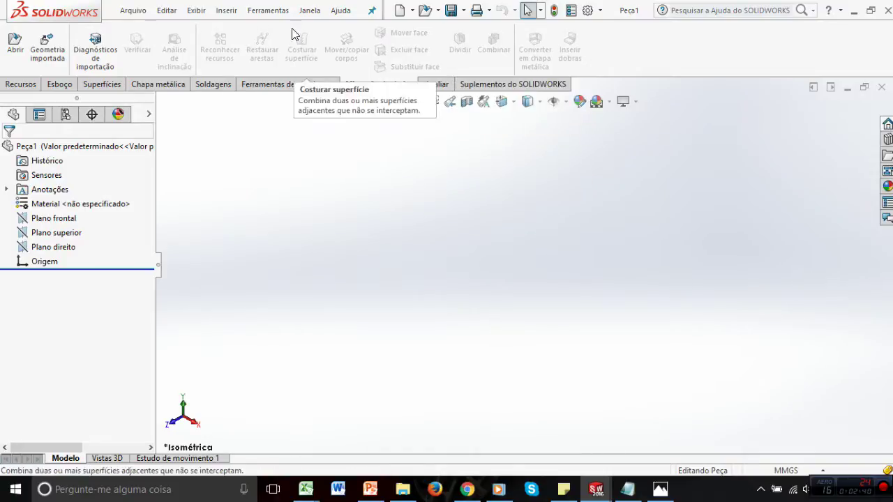
left_click(437, 85)
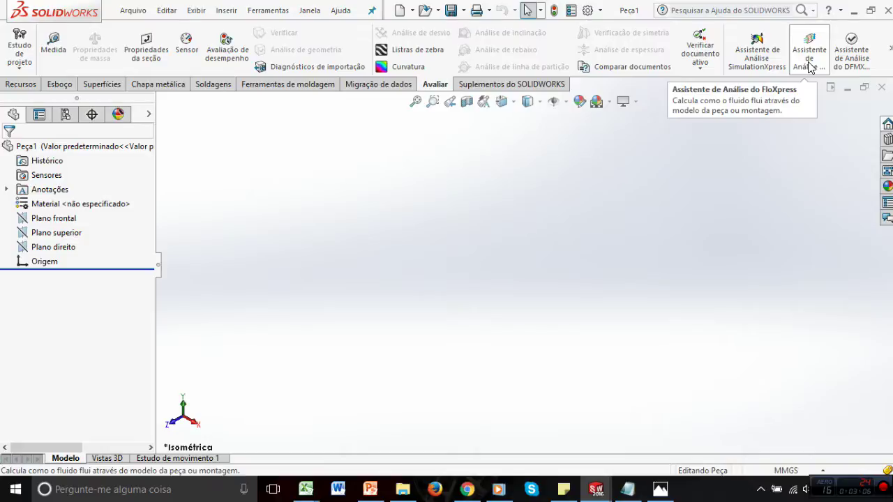
left_click(515, 87)
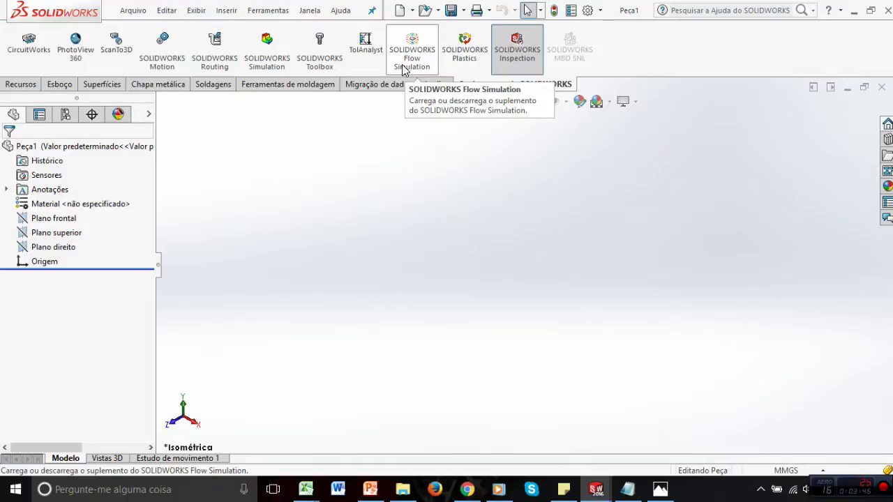
left_click(20, 84)
left_click(60, 84)
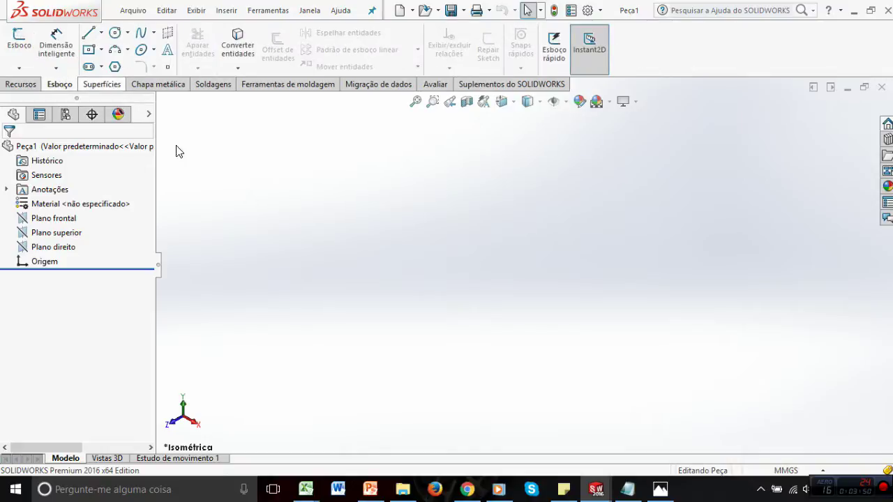
Examine the dimensioned part drawing on slide 16 in PowerPoint, and return to the Peça1 part in SolidWorks
left_click(371, 489)
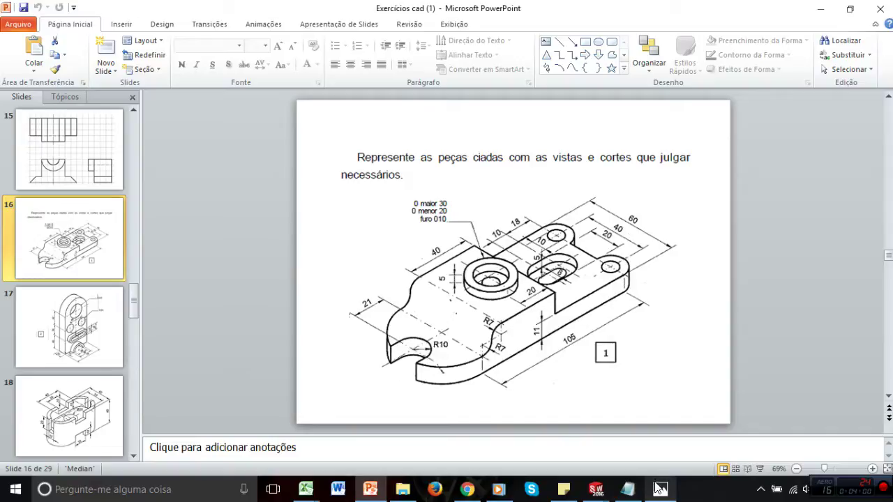
left_click(598, 486)
left_click(630, 452)
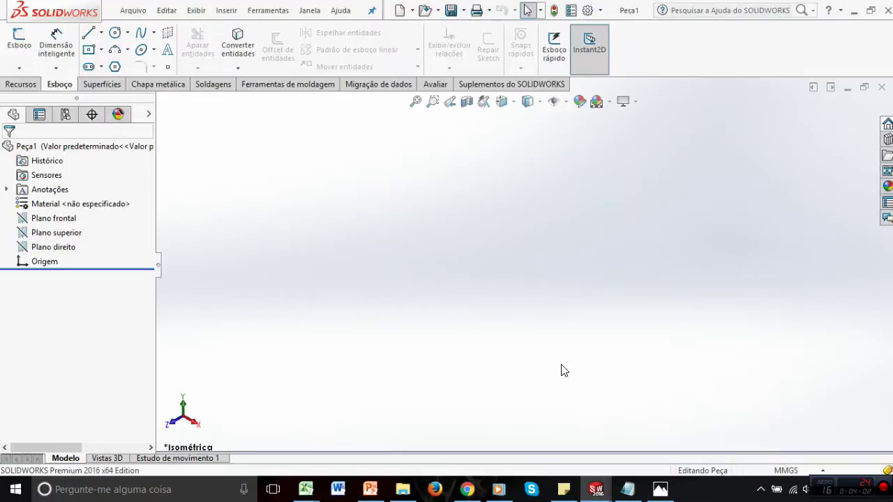
Sketch a center rectangle about 126 mm wide and 121 mm high on the top plane (Plano superior), centred on the origin
left_click(57, 233)
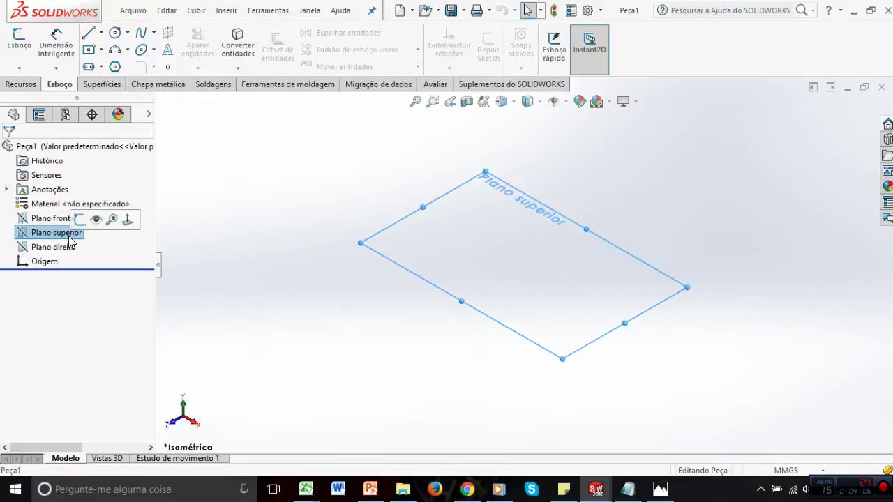
left_click(19, 44)
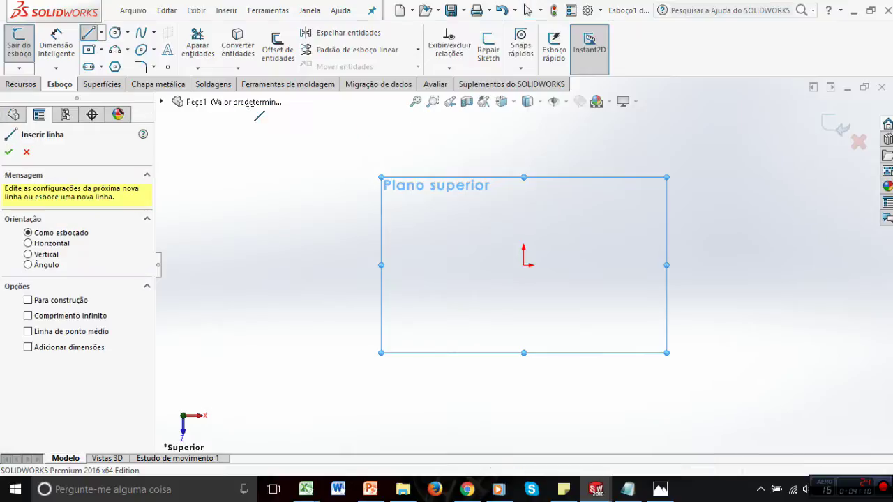
key("Escape")
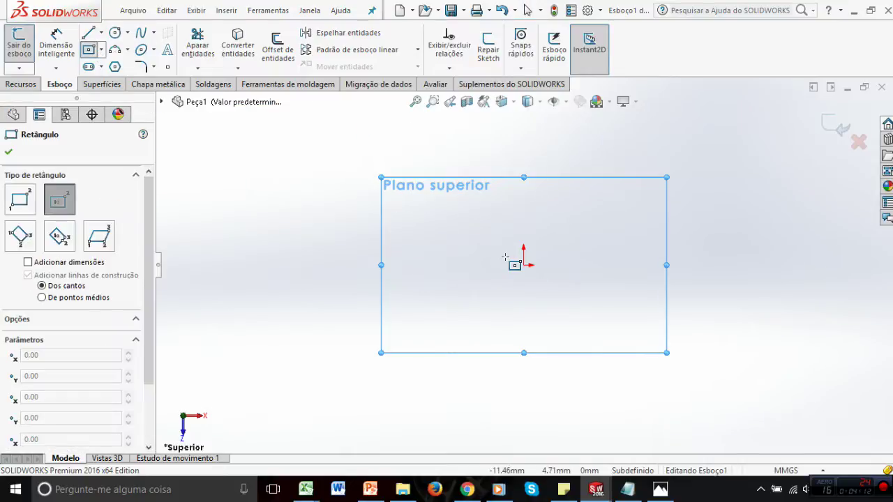
left_click(524, 265)
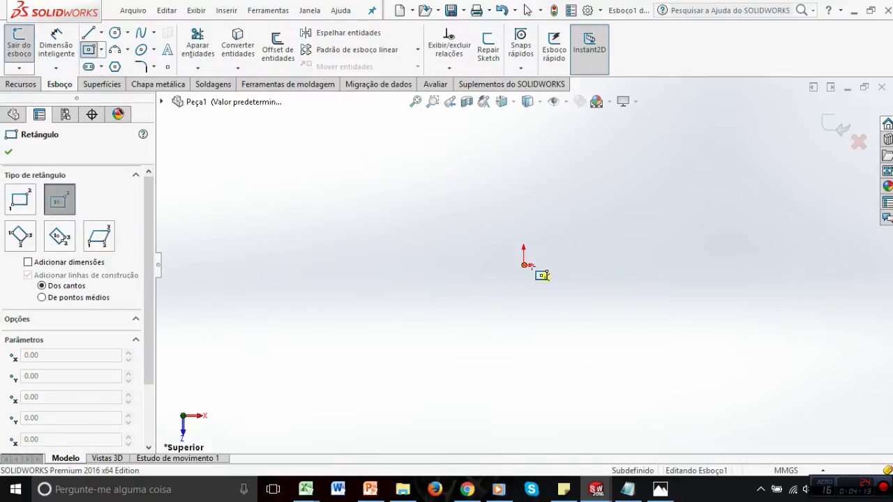
left_click(639, 361)
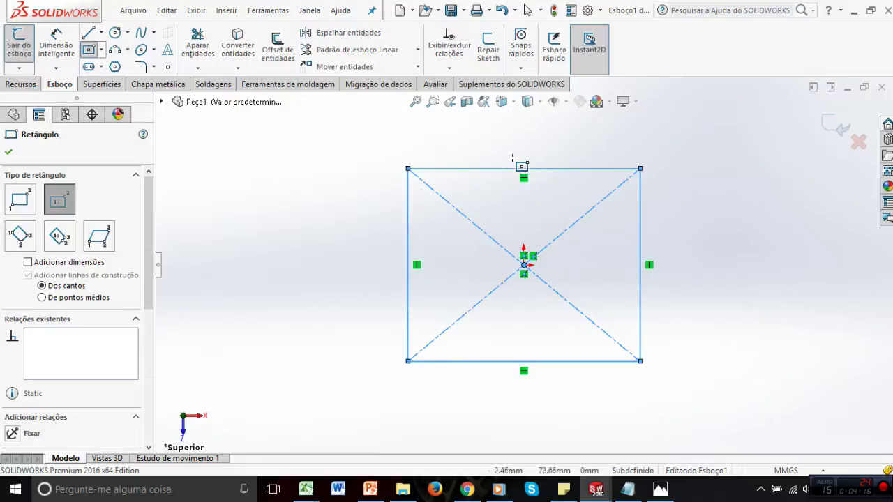
Dimension the rectangle's vertical side to 105 mm, taking the overall length from the PowerPoint drawing
left_click(68, 42)
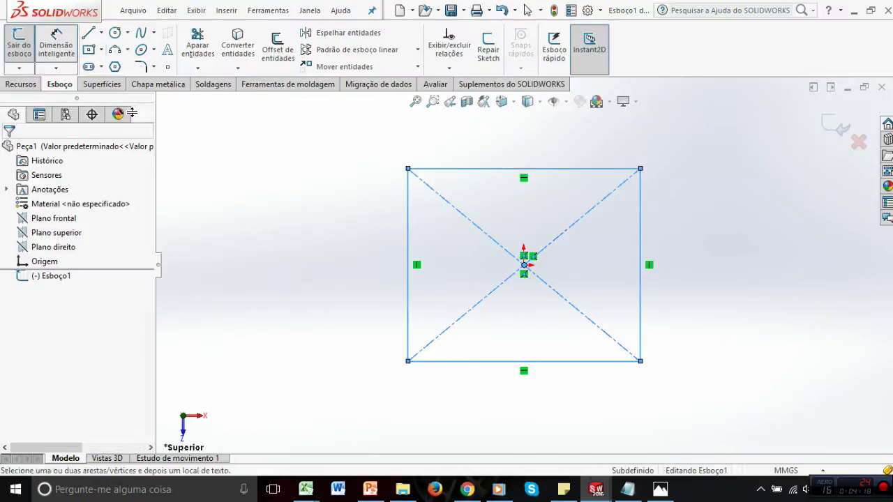
left_click(408, 235)
left_click(392, 244)
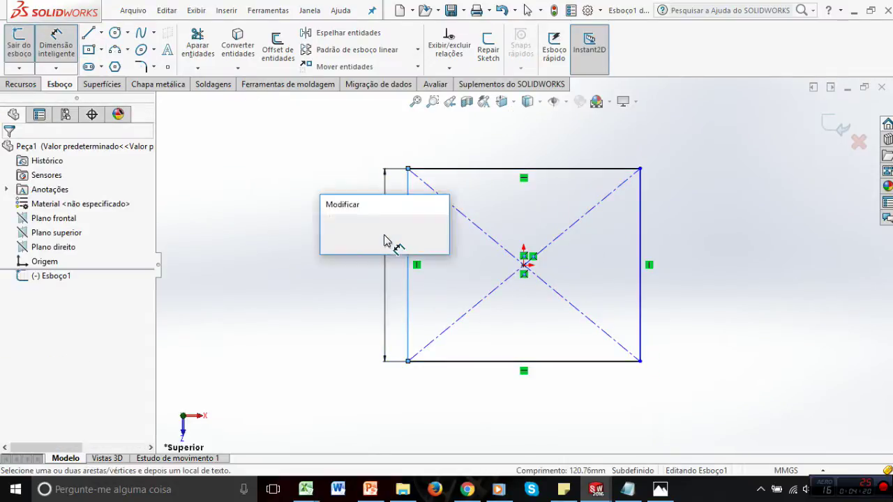
left_click(370, 490)
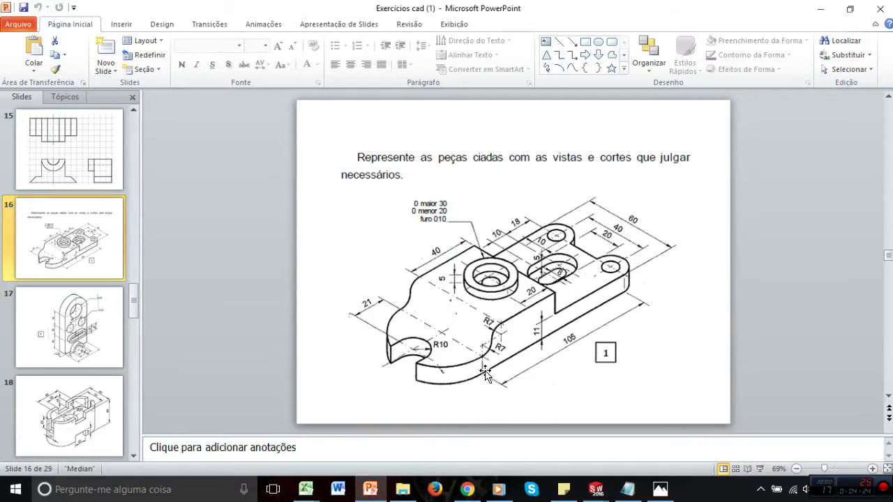
mouse_move(595, 490)
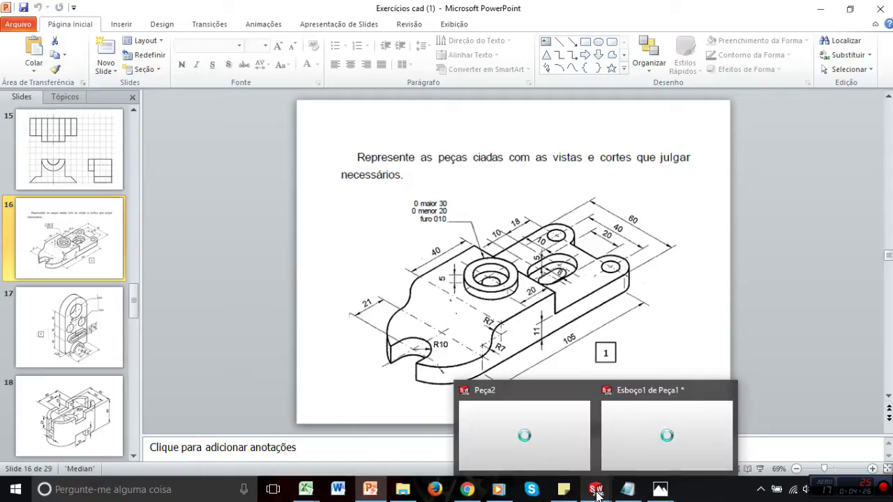
left_click(633, 457)
left_click(355, 270)
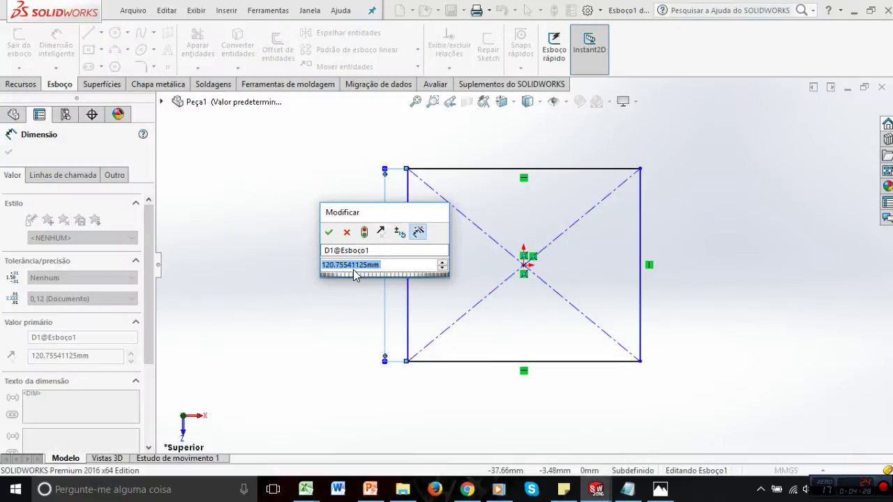
type("105")
key("Return")
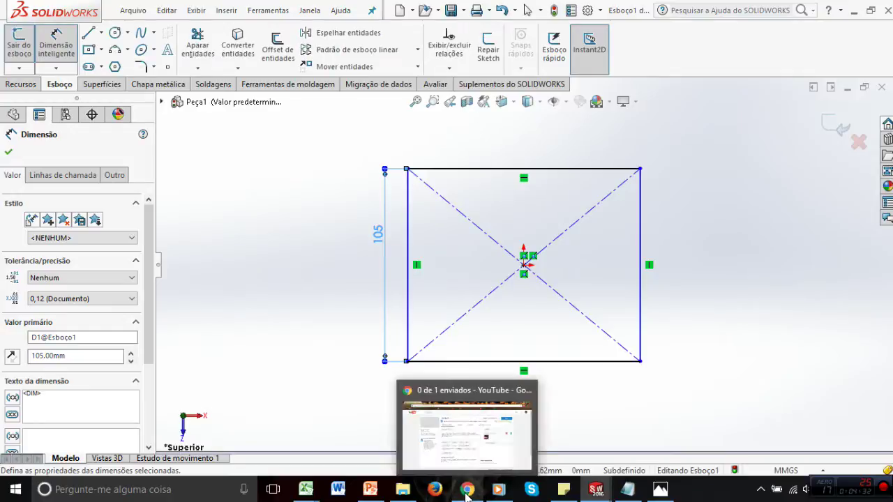
Dimension the rectangle's lower edge to 60 mm, taking the overall width from the PowerPoint drawing
left_click(381, 490)
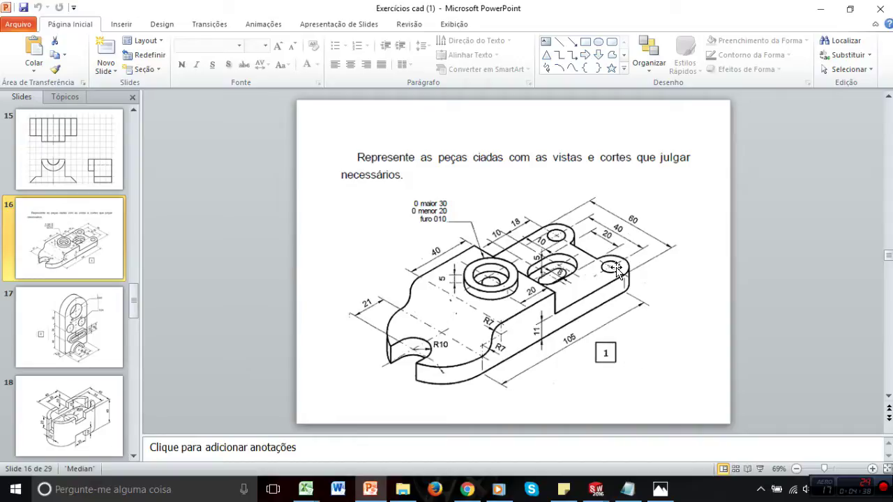
mouse_move(596, 490)
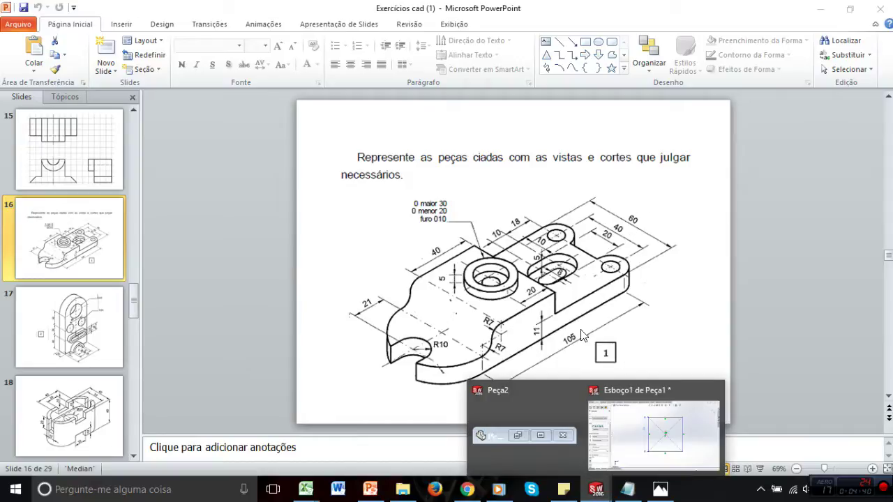
left_click(618, 391)
left_click(499, 362)
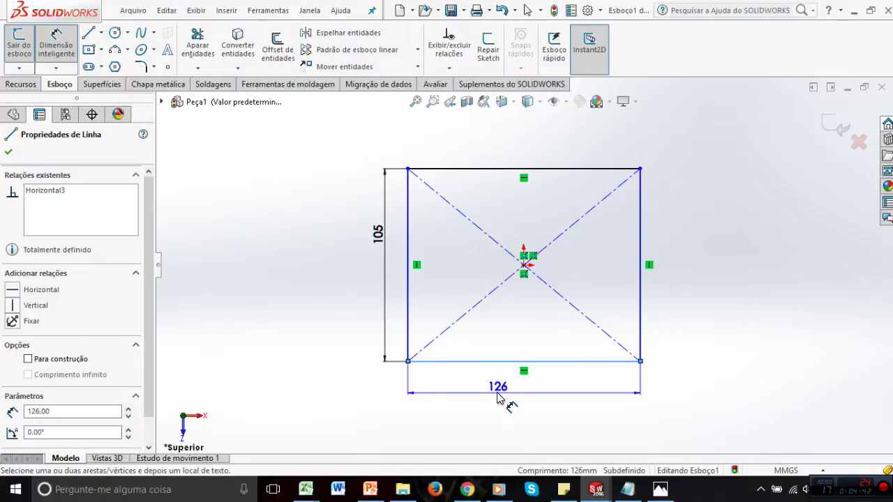
left_click(498, 394)
type("60")
key("Return")
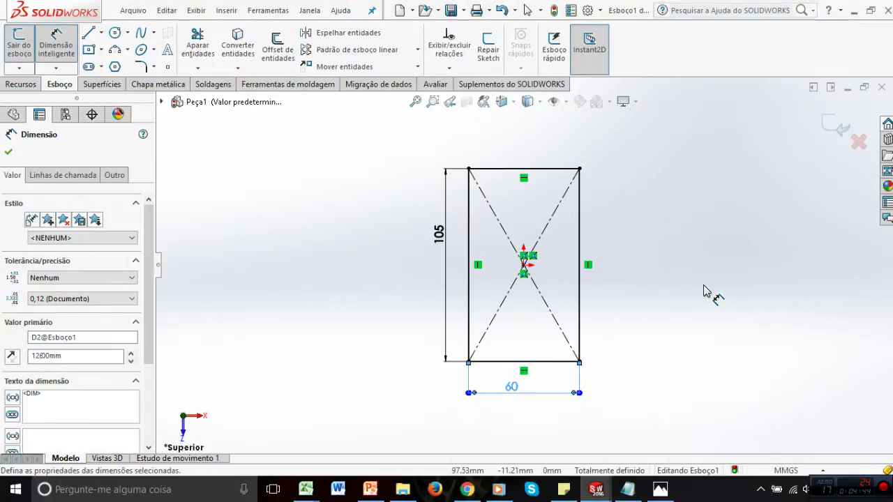
key("Escape")
Inspect the rectangle sketch fitted to the view and from the front, back, left, right and top
key("f")
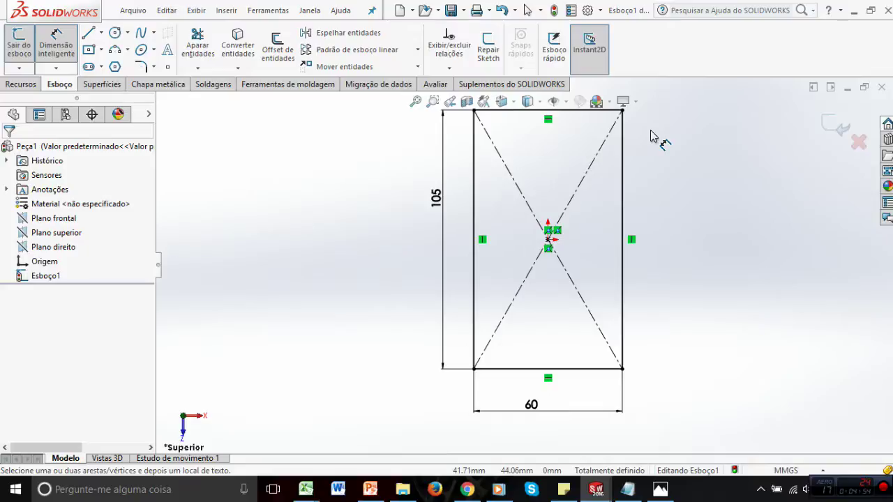
key("ctrl+1")
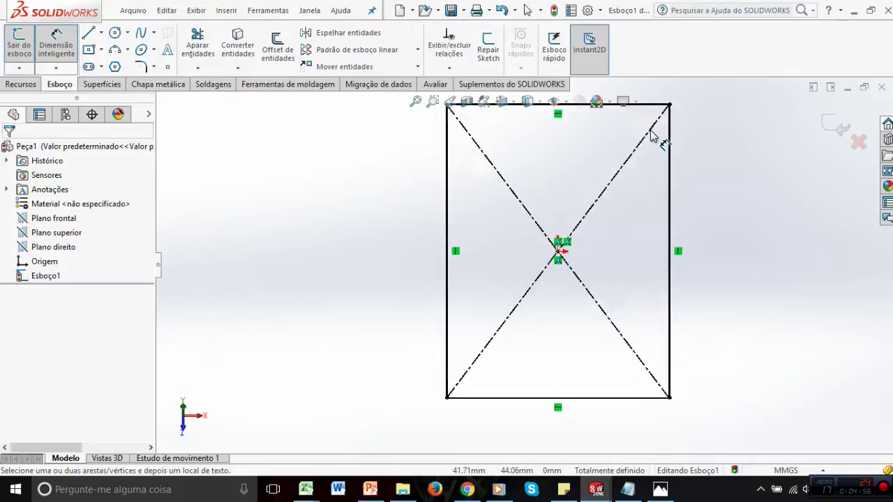
key("ctrl+2")
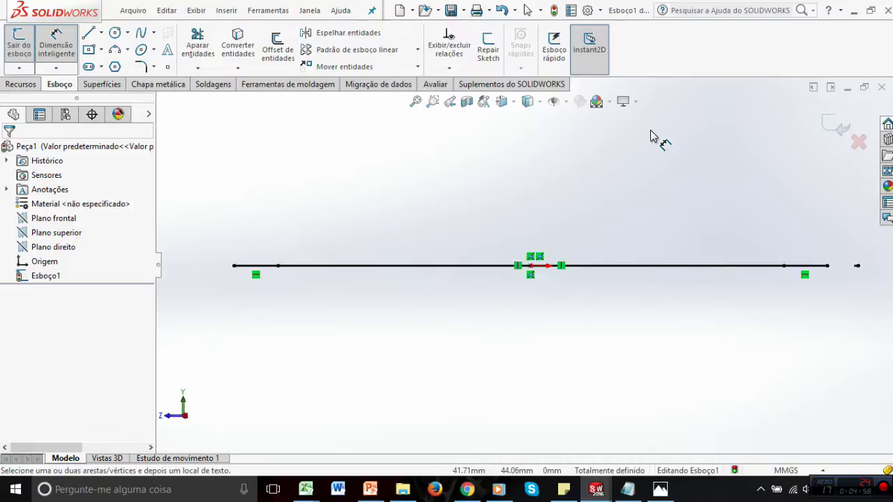
key("ctrl+3")
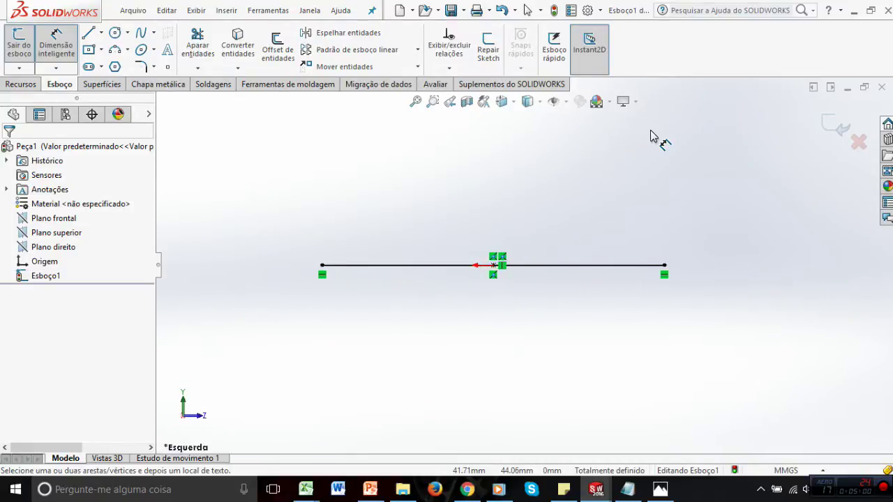
key("ctrl+4")
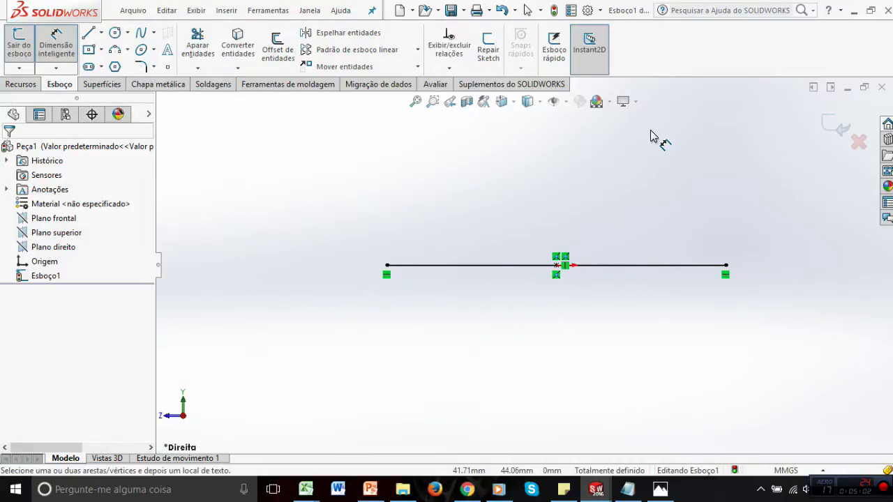
key("ctrl+5")
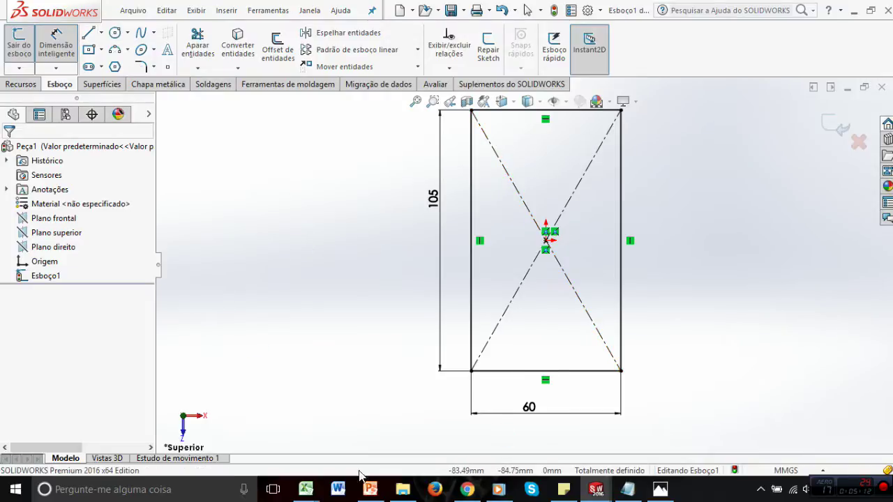
Consult the PowerPoint drawing, and sketch a circle about 11 mm in diameter centred on the rectangle's upper edge, passing through its upper-left corner
left_click(369, 489)
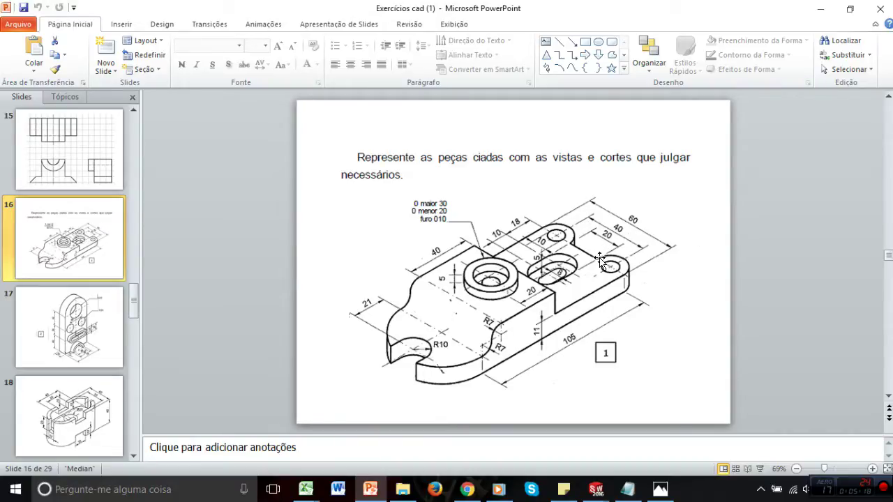
mouse_move(591, 493)
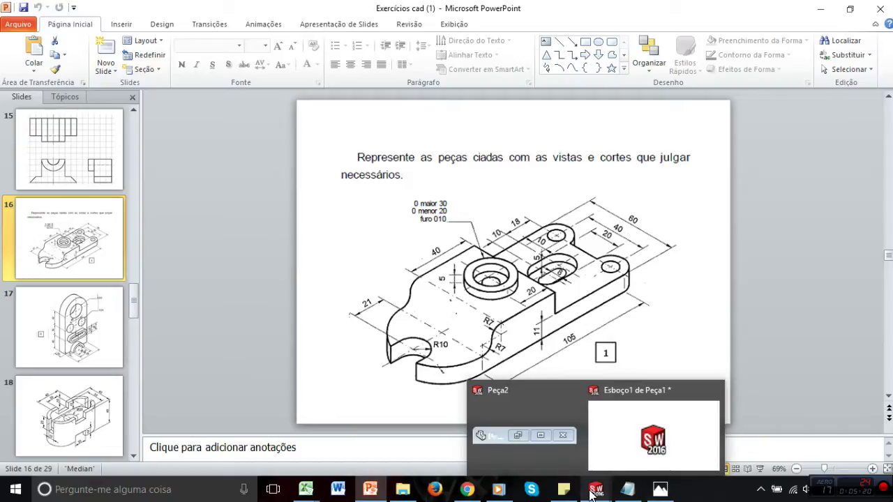
left_click(653, 434)
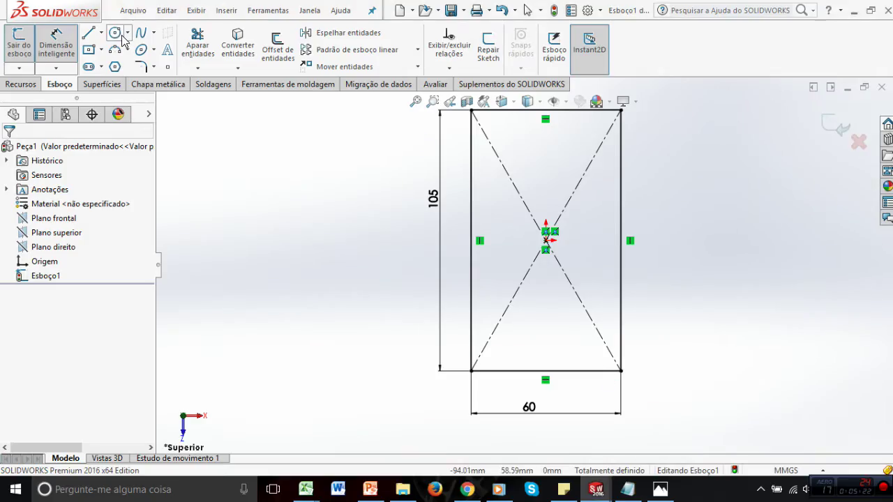
scroll(520, 150, "down", 3)
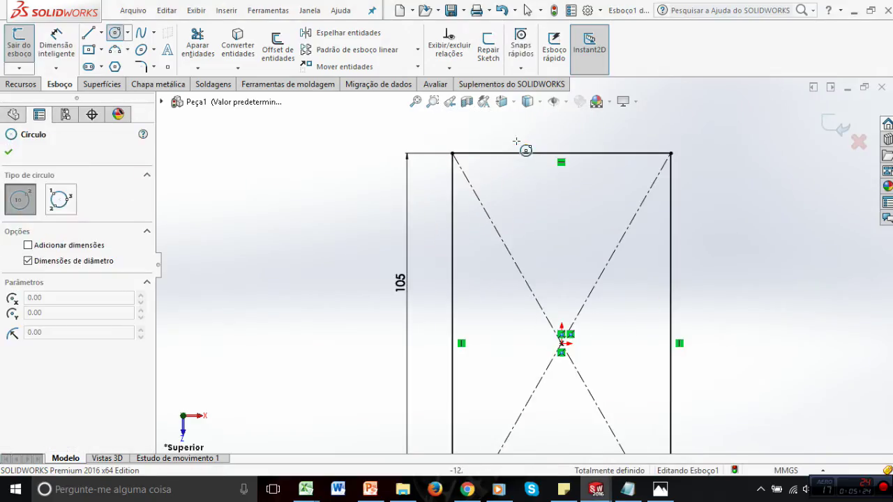
left_click(472, 137)
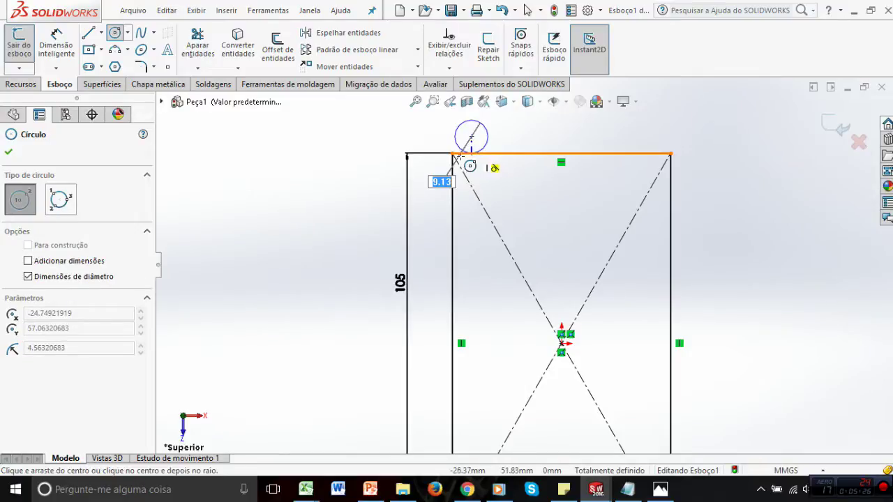
key("Escape")
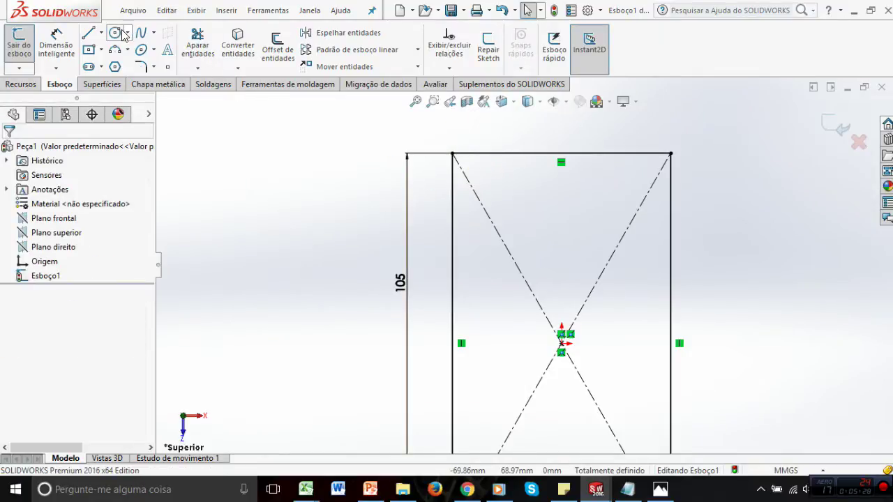
key("Return")
left_click(474, 152)
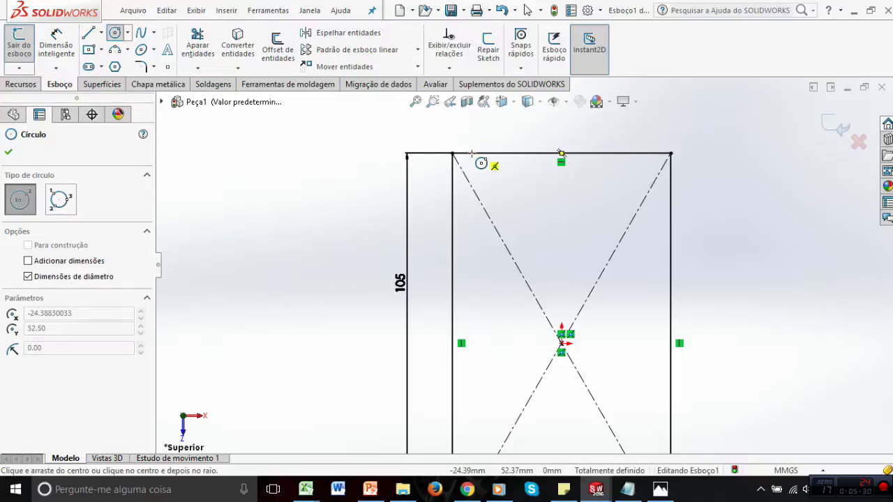
left_click(474, 164)
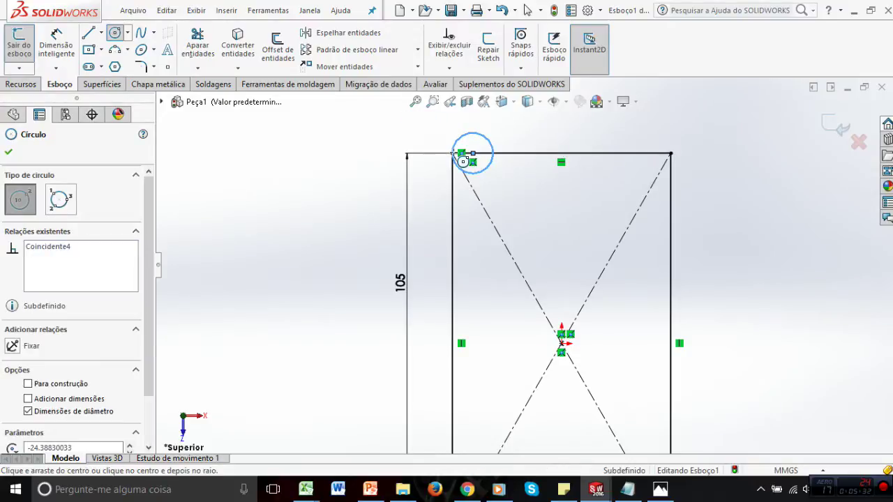
key("Escape")
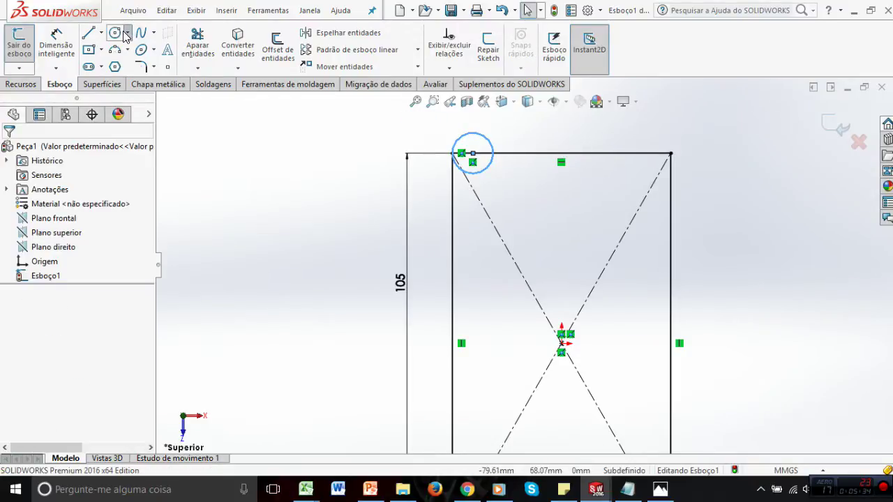
Sketch a second circle about 11 mm in diameter centred on the rectangle's upper edge, passing through its upper-right corner
left_click(126, 34)
left_click(137, 49)
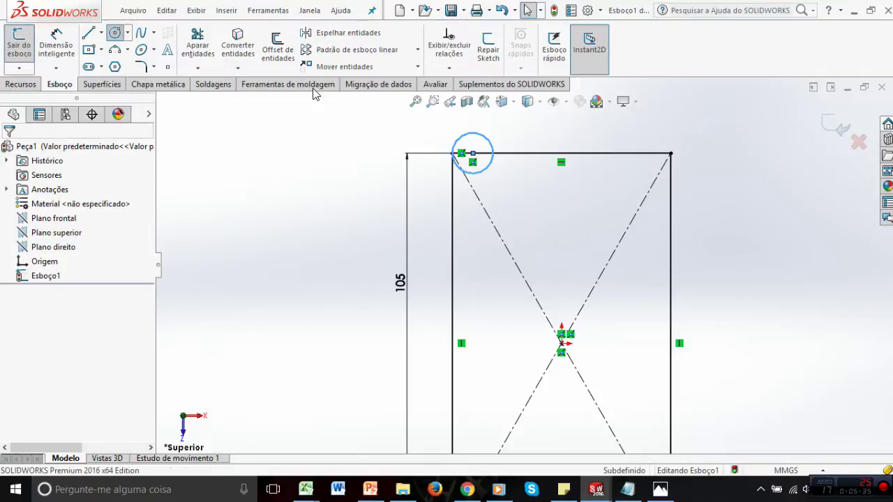
left_click(650, 153)
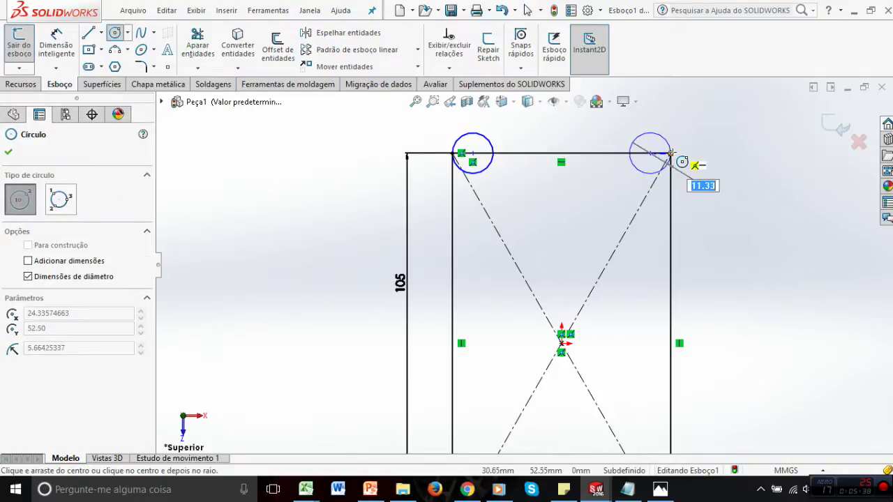
left_click(672, 152)
key("Escape")
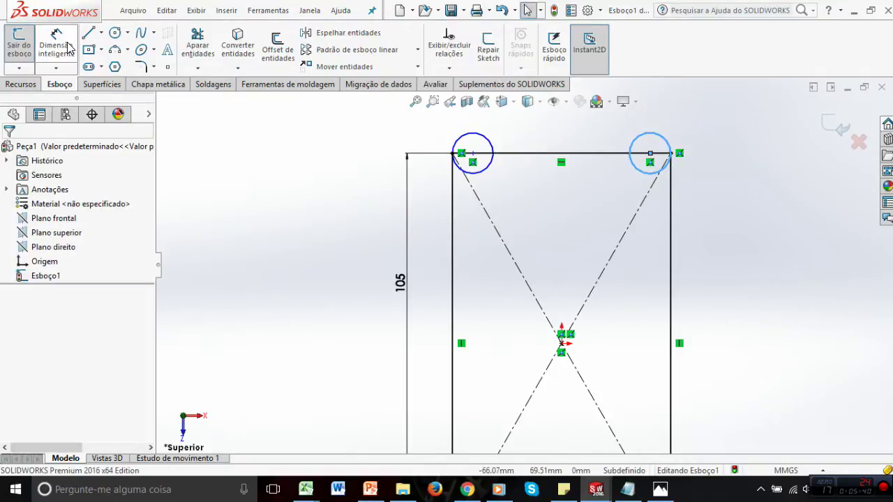
Dimension the horizontal distance between the two circle centres to 40 mm
left_click(478, 136)
key("Escape")
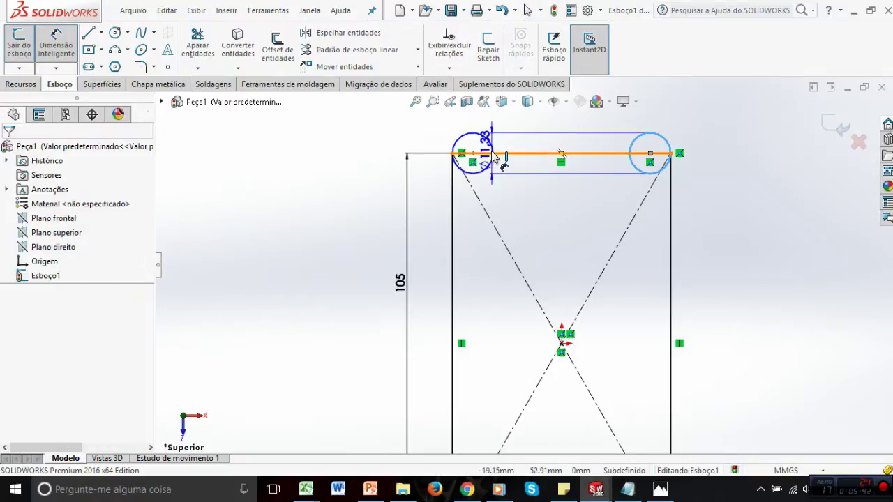
left_click(473, 154)
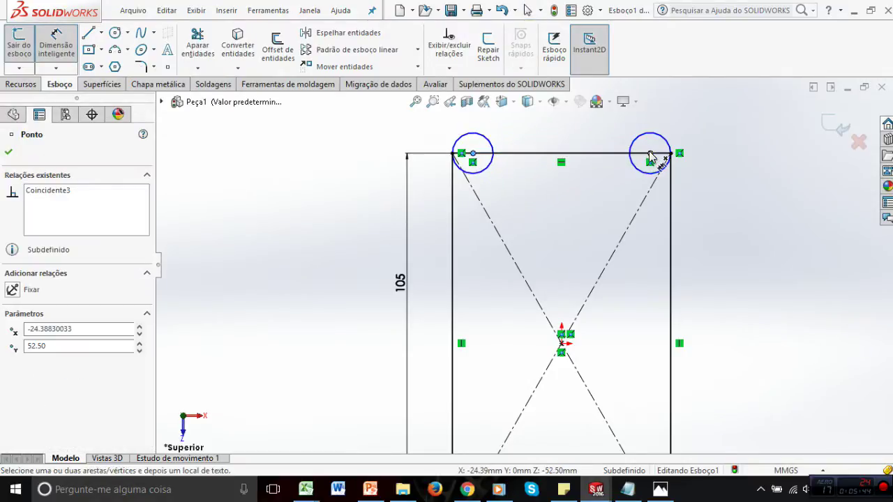
left_click(649, 157)
left_click(590, 143)
type("4")
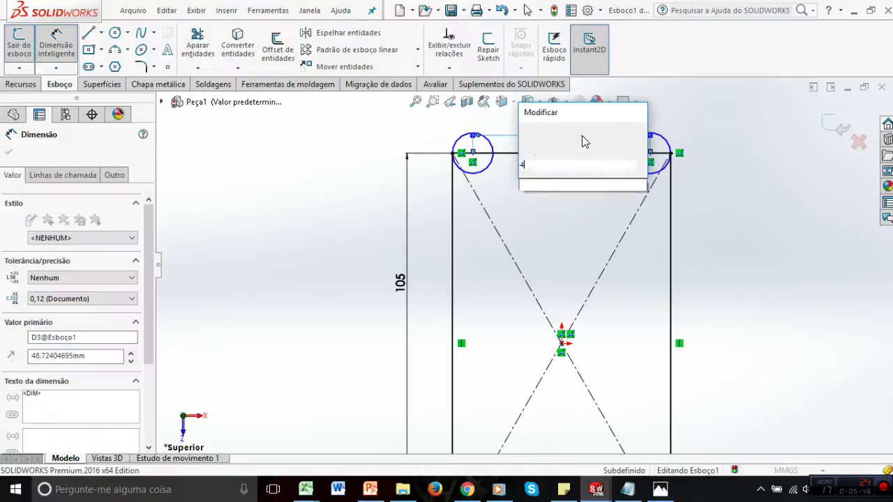
type("0")
key("Return")
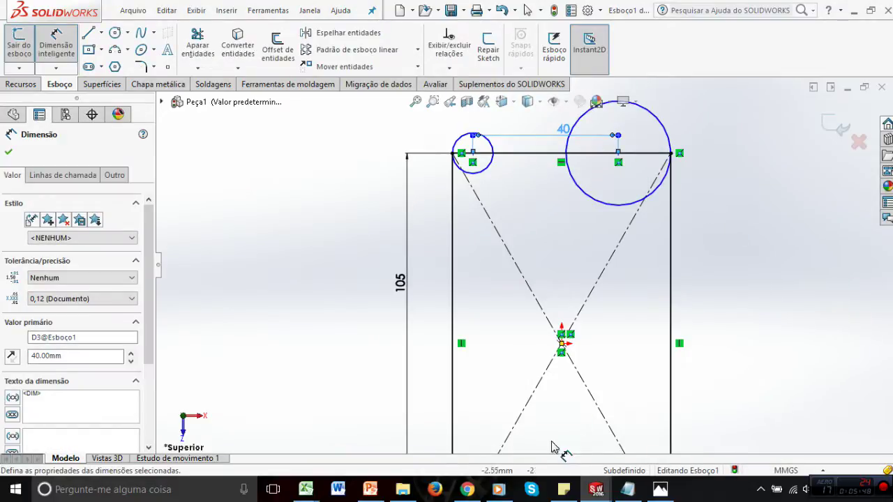
Dimension the upper-left circle's diameter to 10 mm, consulting the hole dimensions in the PowerPoint drawing
left_click(369, 489)
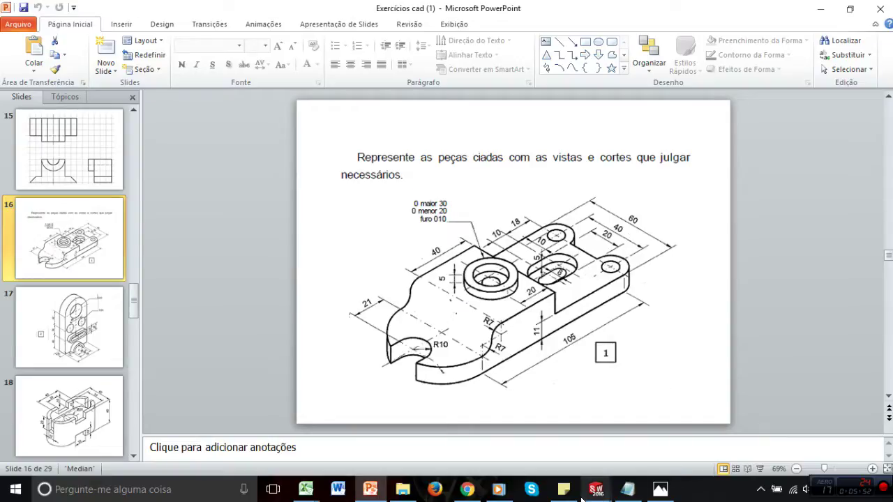
mouse_move(595, 489)
left_click(636, 441)
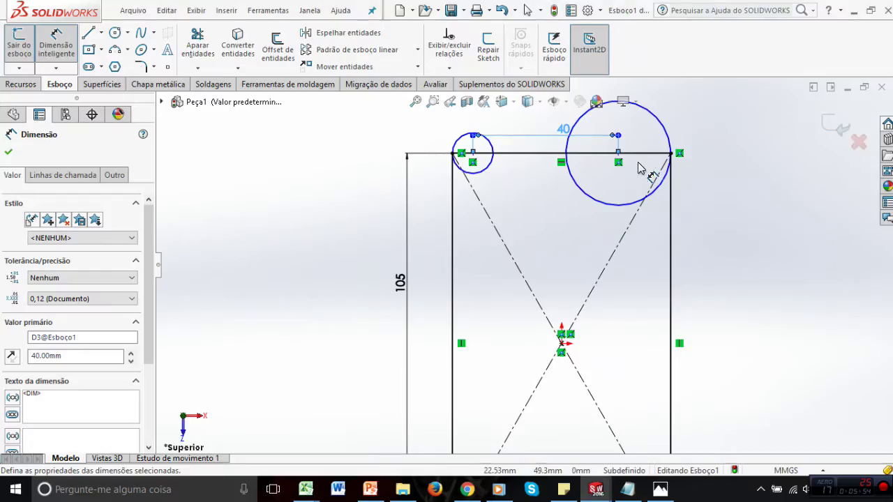
key("alt+Tab")
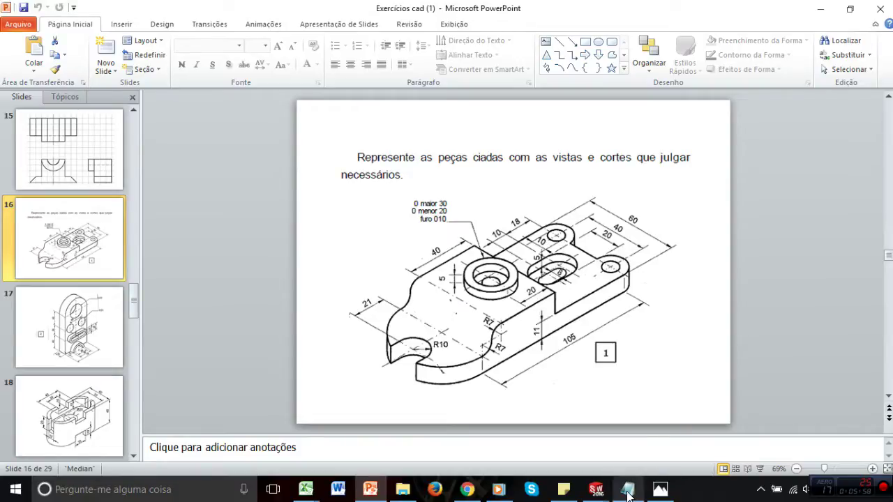
mouse_move(596, 489)
left_click(656, 448)
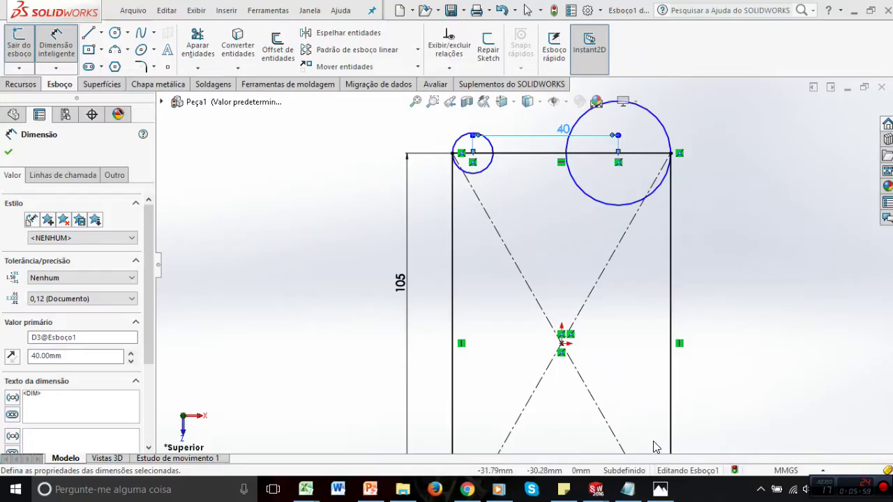
left_click(488, 166)
left_click(509, 198)
type("10")
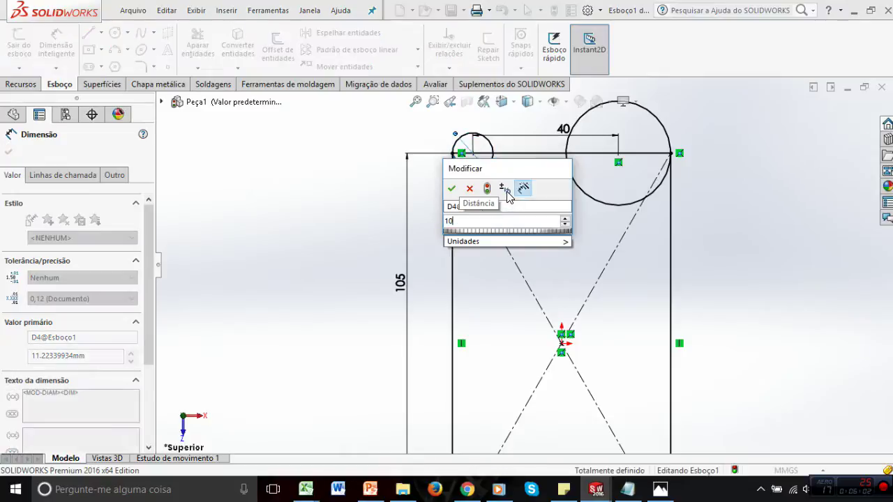
key("Return")
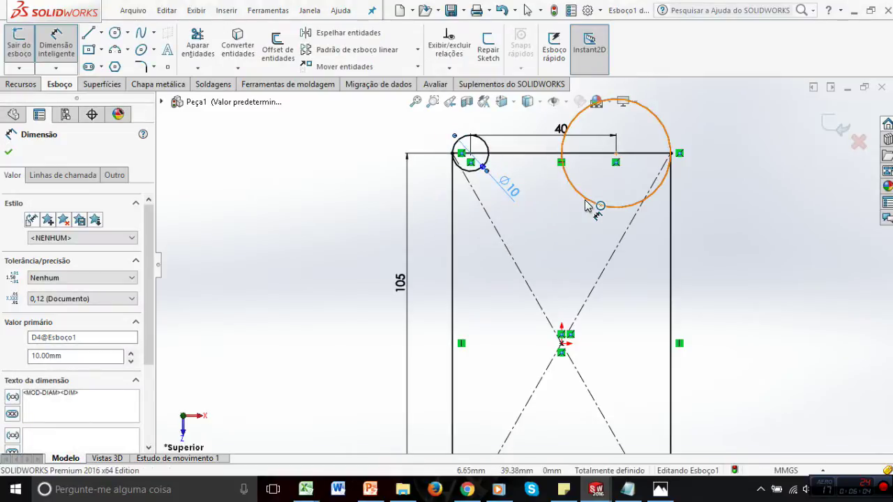
Try to add a diameter dimension to the larger circle at the rectangle's upper-right corner
left_click(586, 199)
left_click(582, 222)
left_click(525, 259)
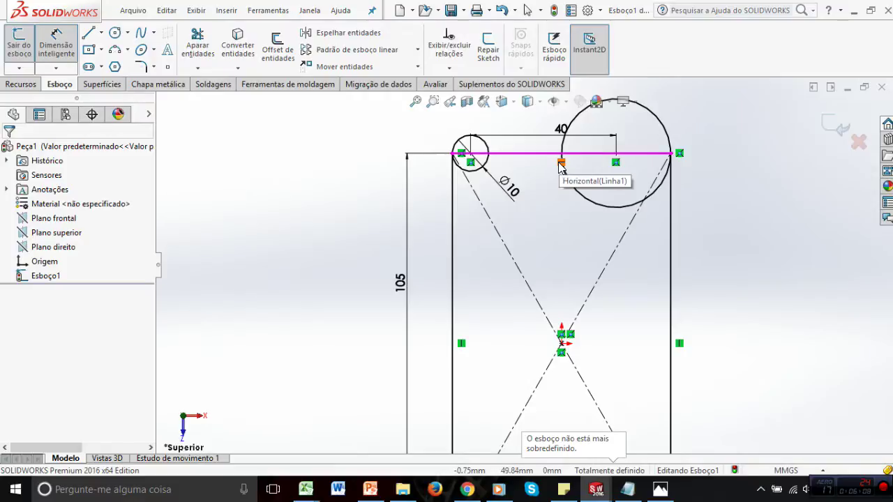
Delete the 40 mm dimension between the two circle centres
left_click(562, 130)
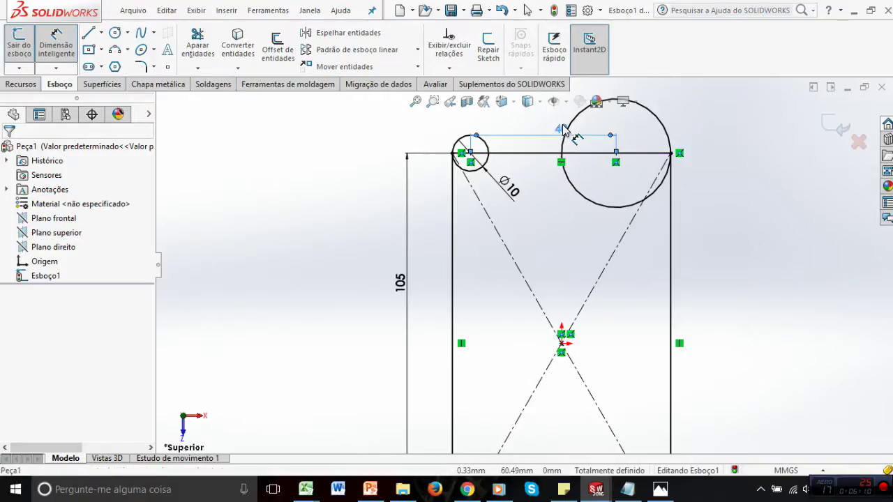
mouse_move(562, 130)
left_mouse_down()
mouse_move(571, 146)
mouse_move(563, 134)
left_mouse_up()
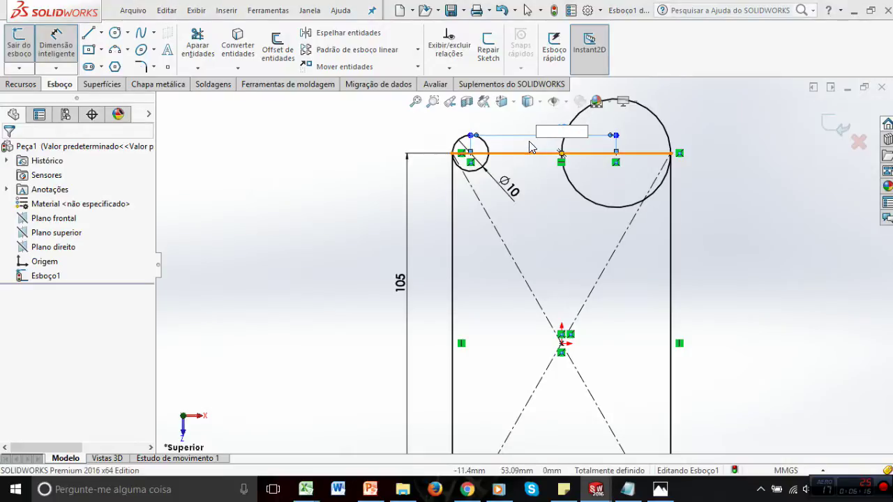
left_click(530, 146)
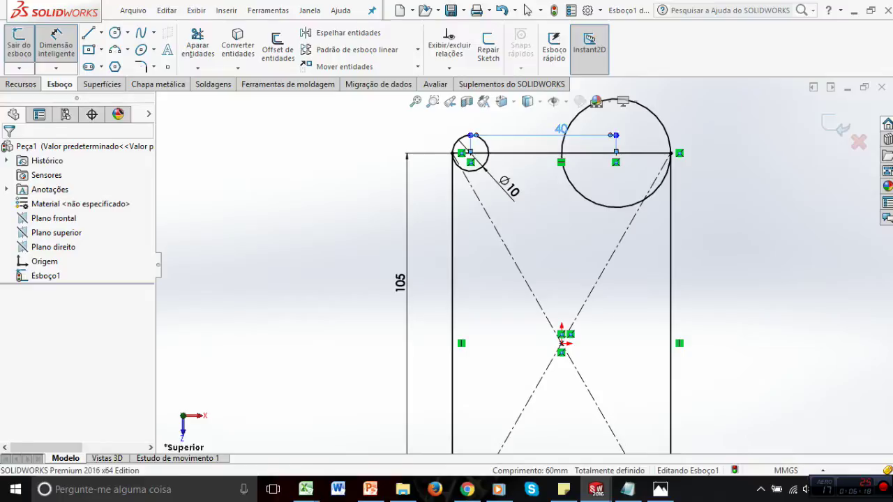
left_click(517, 136)
key("Delete")
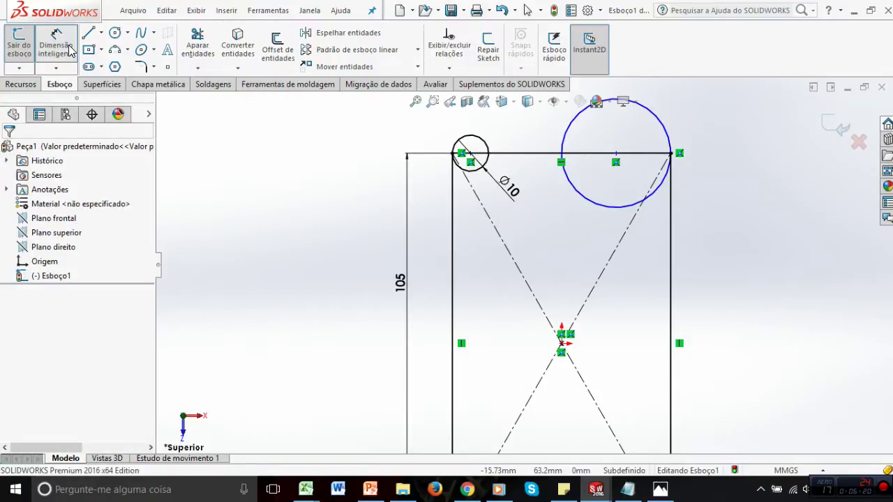
Dimension the upper-right circle's diameter to 10 mm
left_click(577, 123)
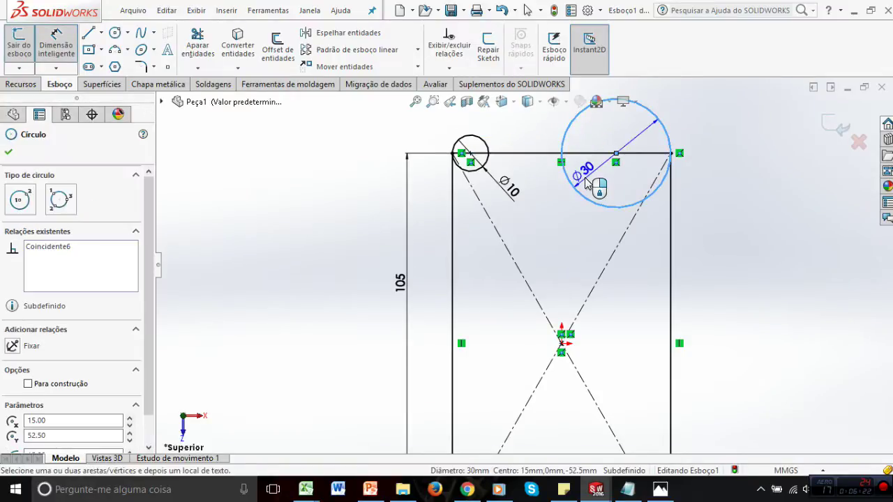
left_click(586, 182)
type("10")
key("Return")
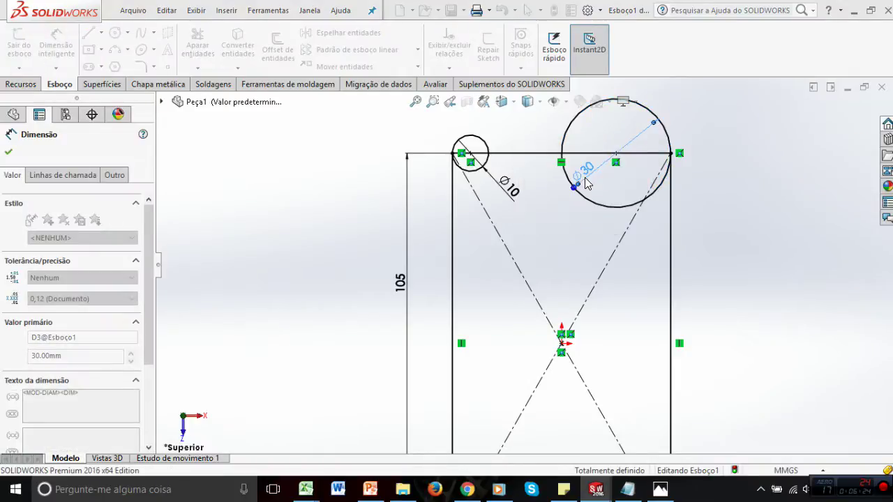
left_click(788, 193)
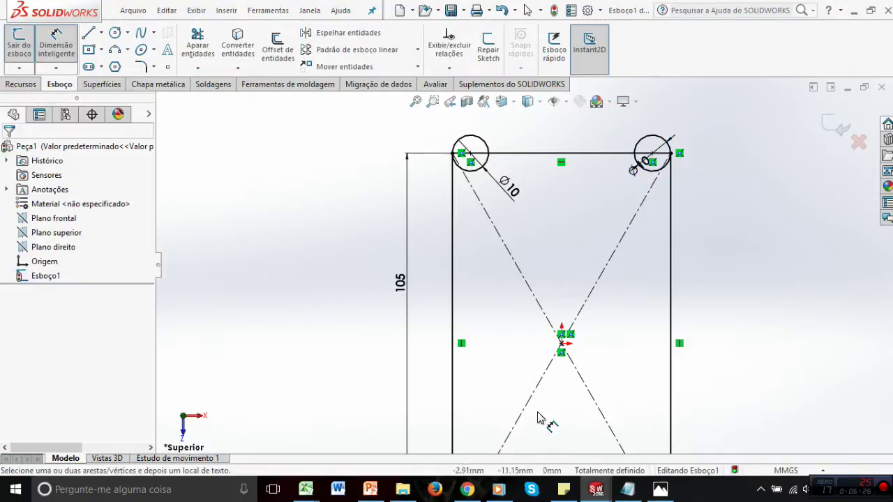
Compare the distance between the two circle centres with the hole spacing in the PowerPoint drawing
left_click(369, 489)
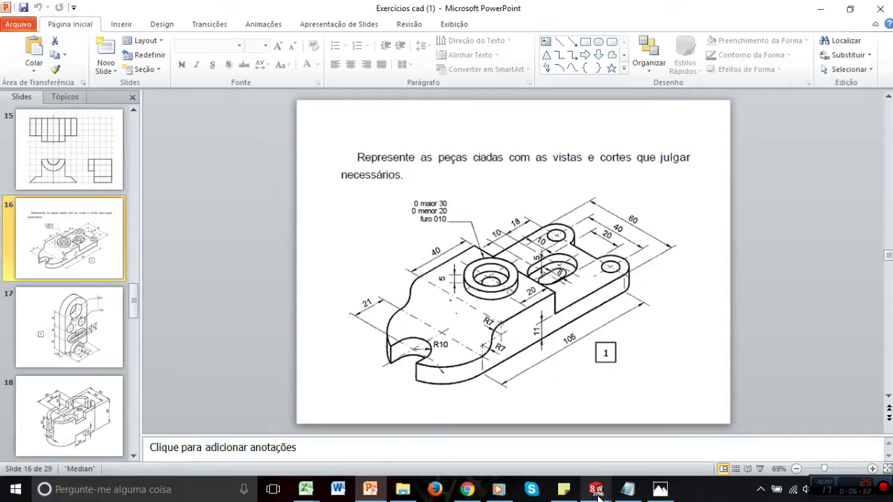
mouse_move(596, 489)
left_click(659, 425)
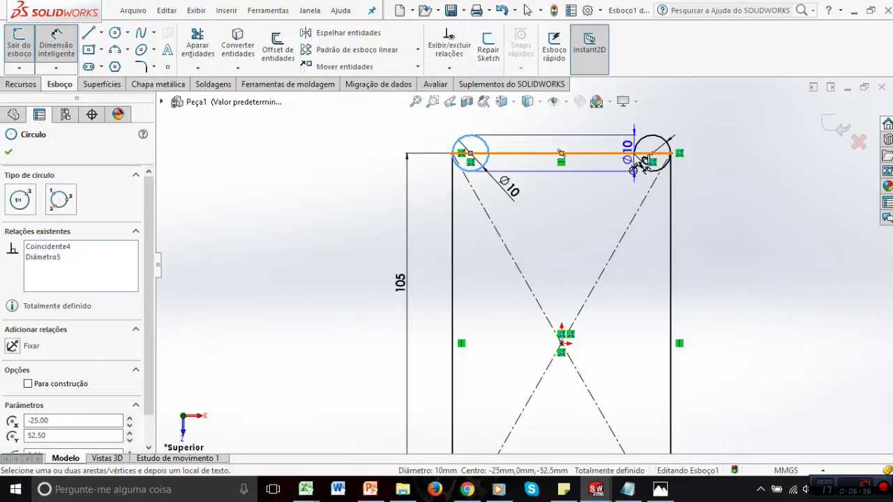
key("Escape")
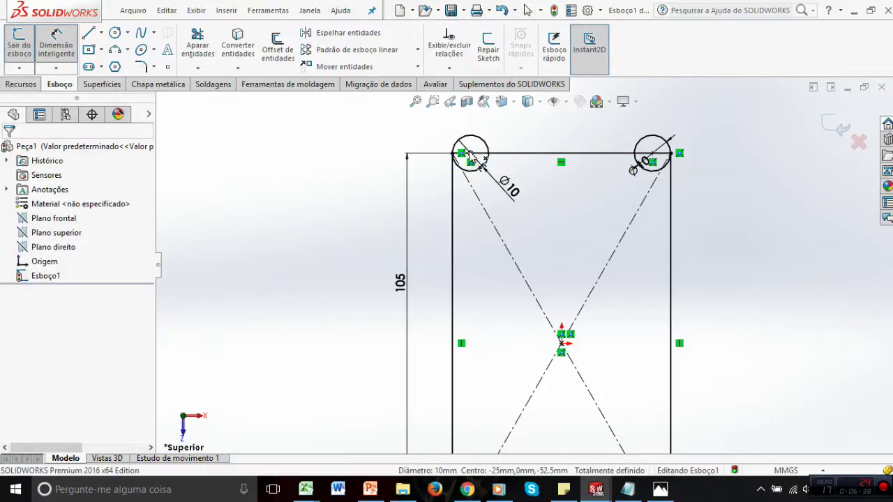
left_click(470, 160)
left_click(654, 159)
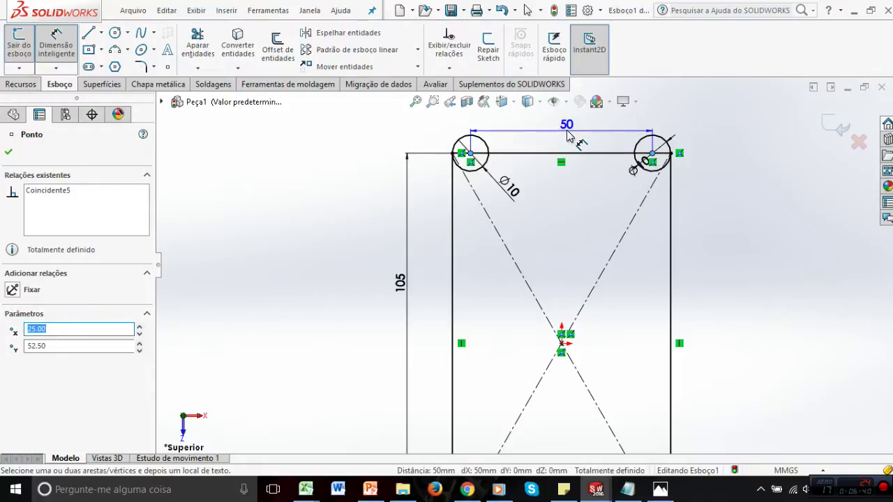
key("Escape")
left_click(370, 489)
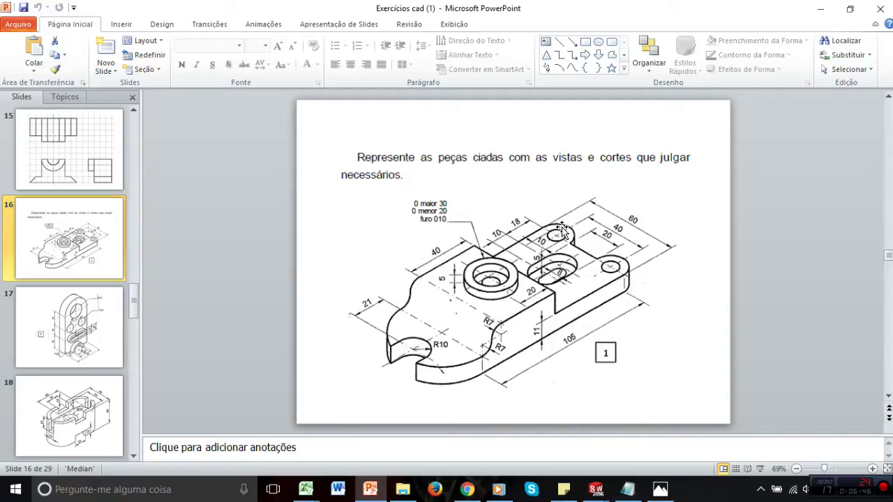
Switch back to SolidWorks and set the diameters of both upper corner circles to 20 mm
mouse_move(596, 489)
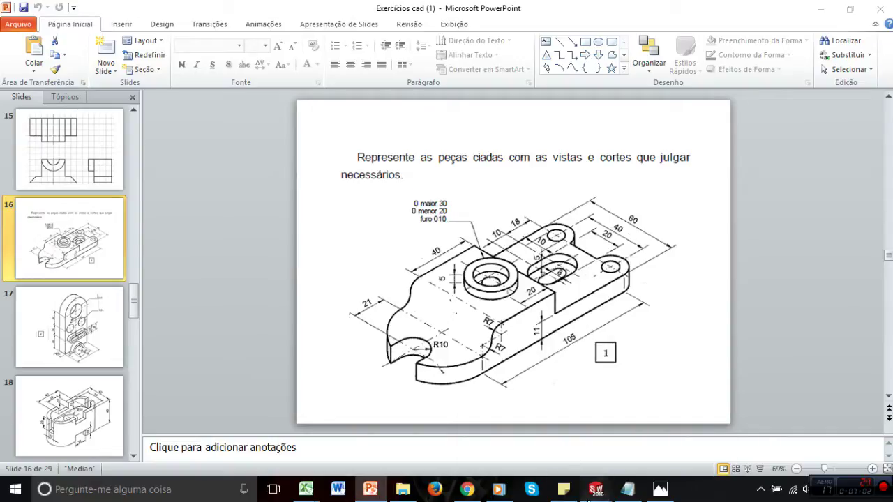
left_click(632, 418)
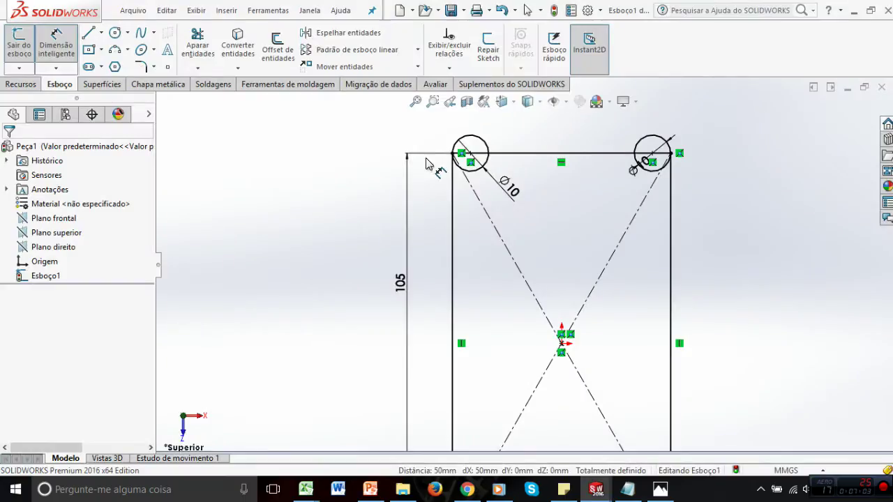
left_click(510, 193)
type("20")
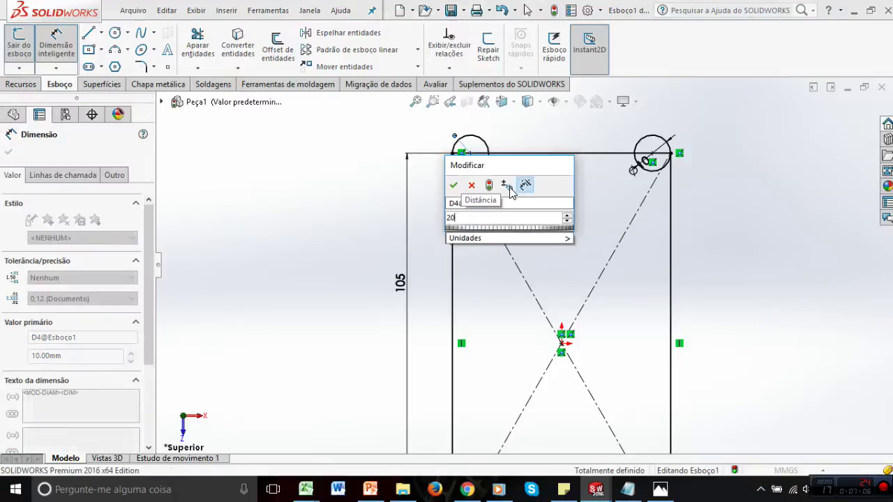
key("Return")
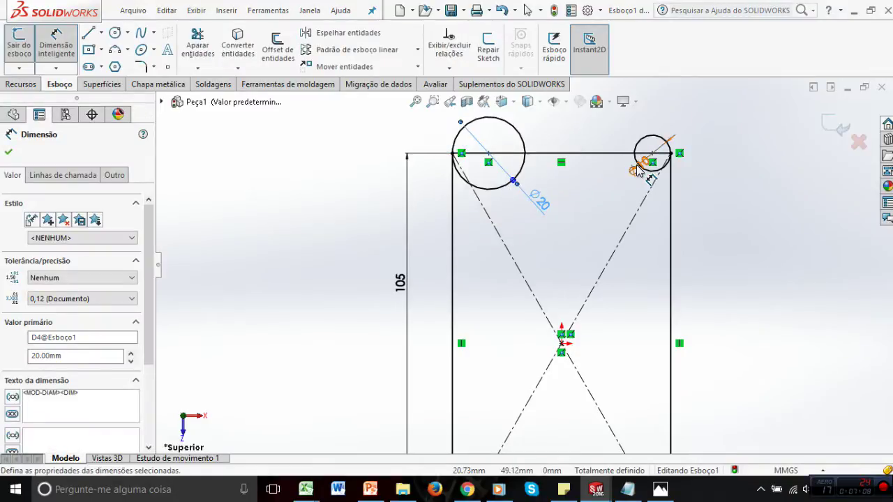
left_click(638, 172)
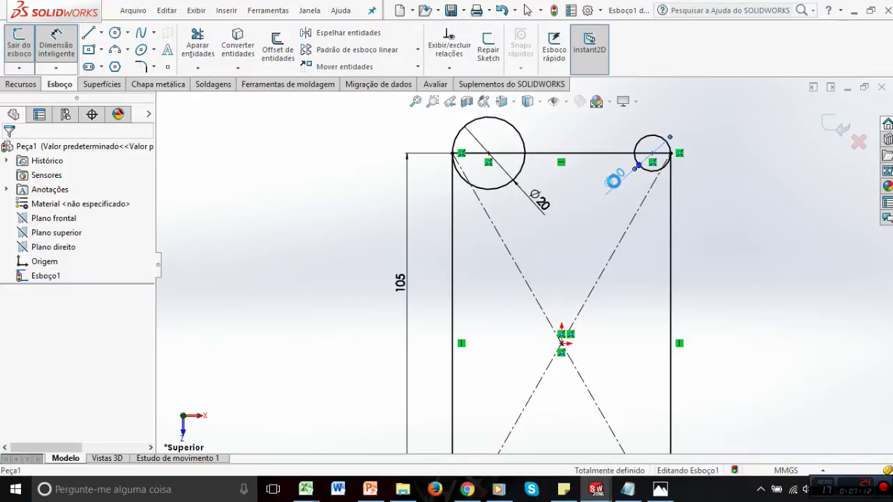
left_click(613, 181)
type("20")
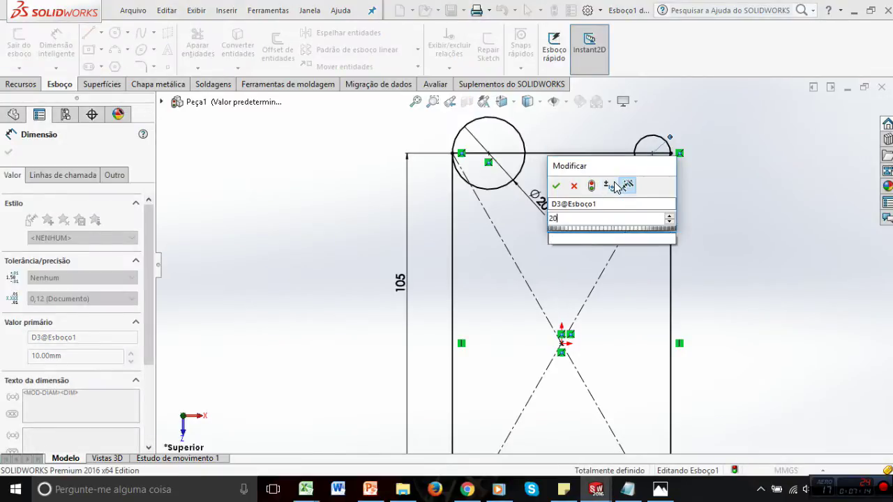
key("Return")
key("Escape")
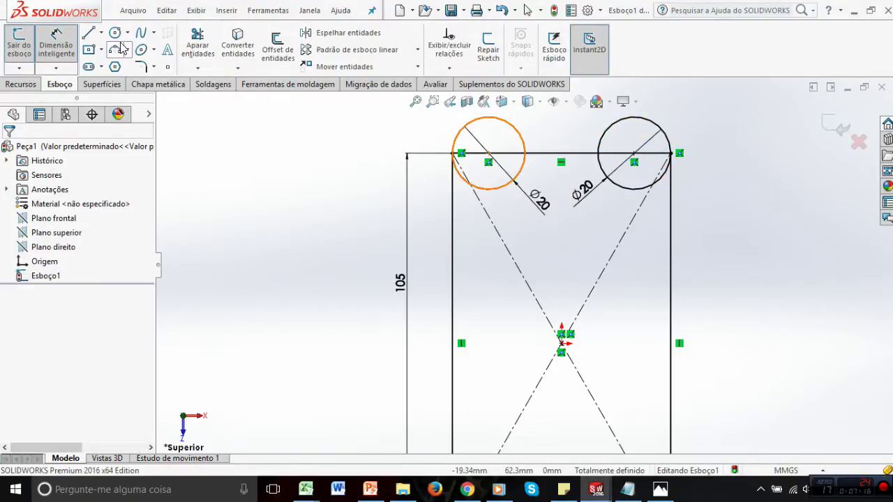
left_click(115, 33)
key("Escape")
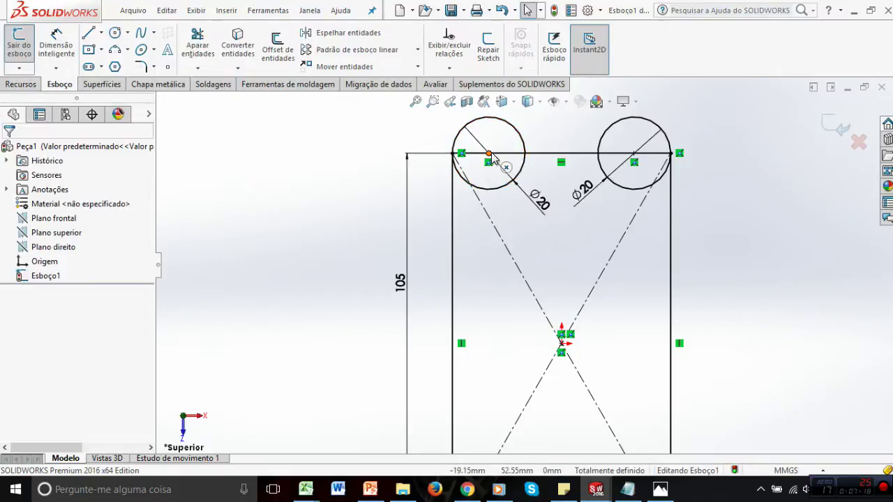
left_click(61, 39)
left_click(488, 153)
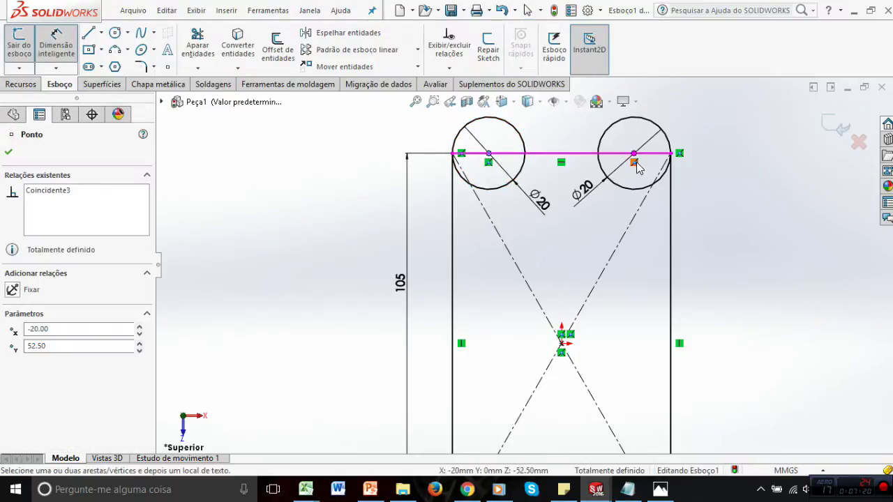
left_click(634, 153)
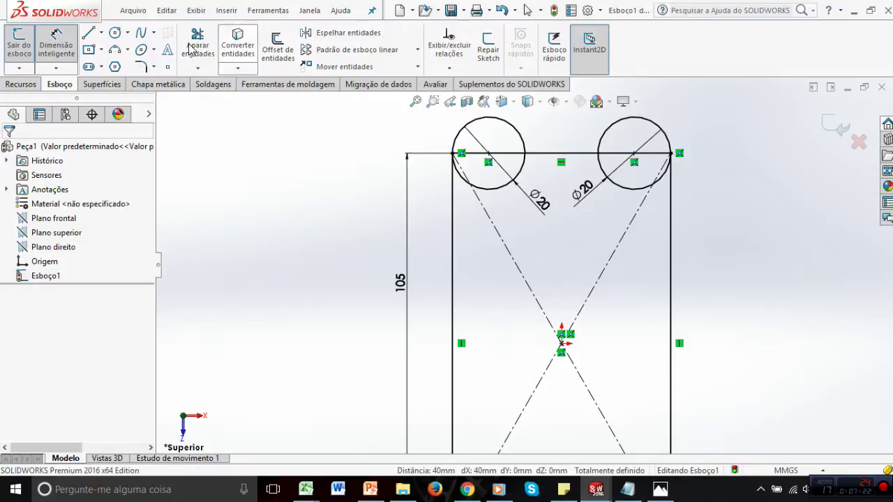
Sketch a concentric inner circle in each 20 mm circle, about 11.3 mm across in the left one and 9.1 mm in the right one
left_click(116, 33)
left_click(489, 153)
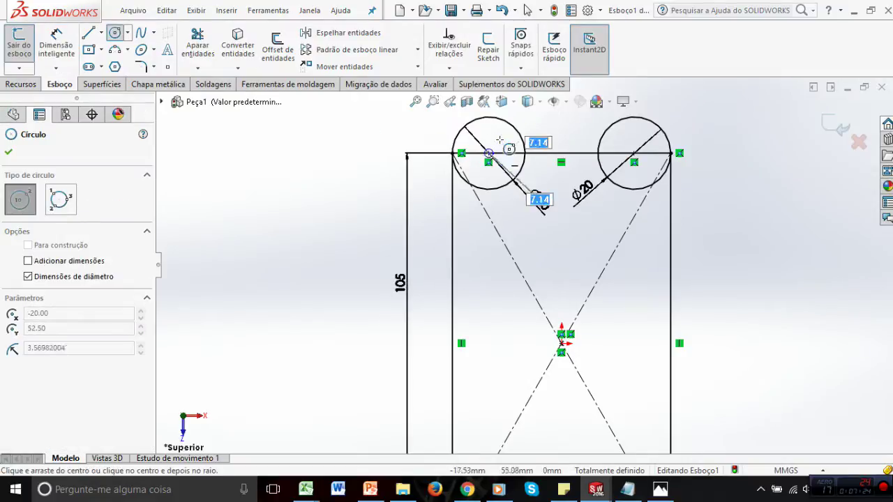
left_click(503, 139)
left_click(633, 152)
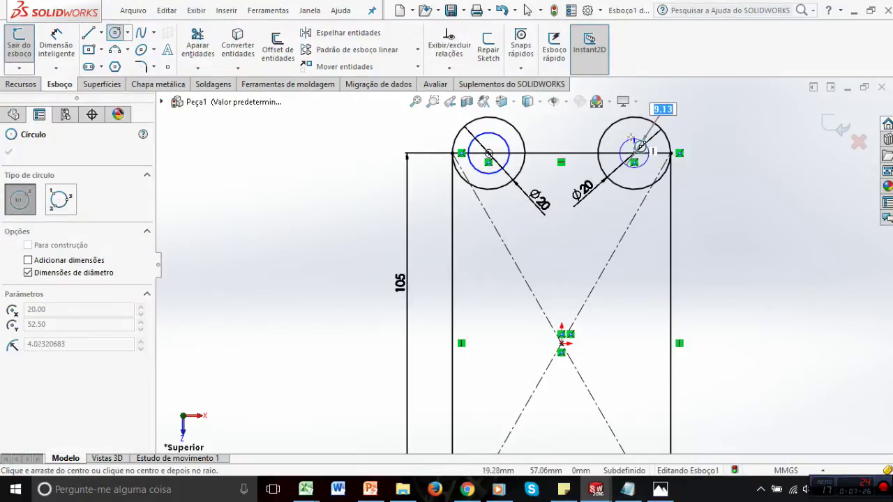
left_click(645, 141)
Dimension the diameters of both inner circles to 10 mm
left_click(68, 46)
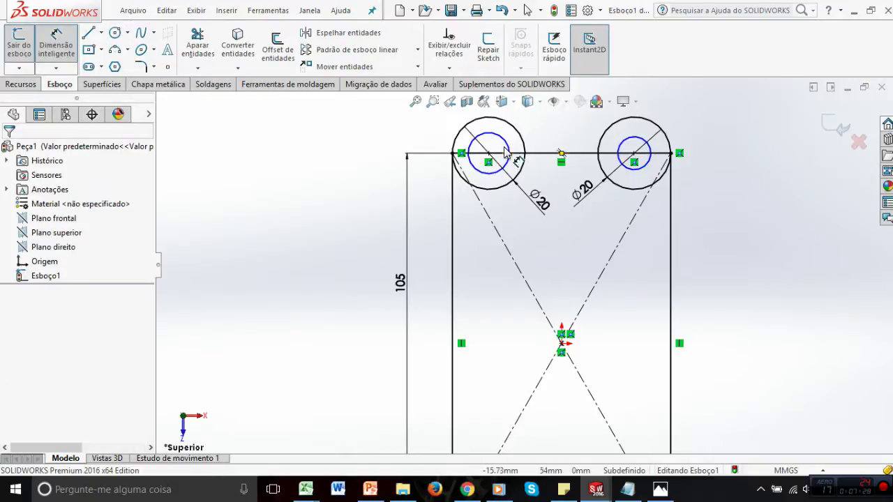
left_click(507, 145)
left_click(537, 136)
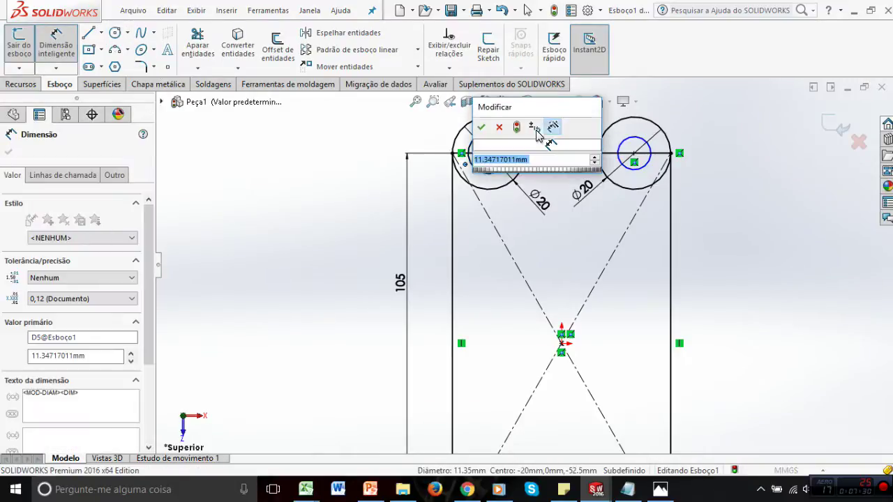
type("10")
key("Return")
left_click(636, 143)
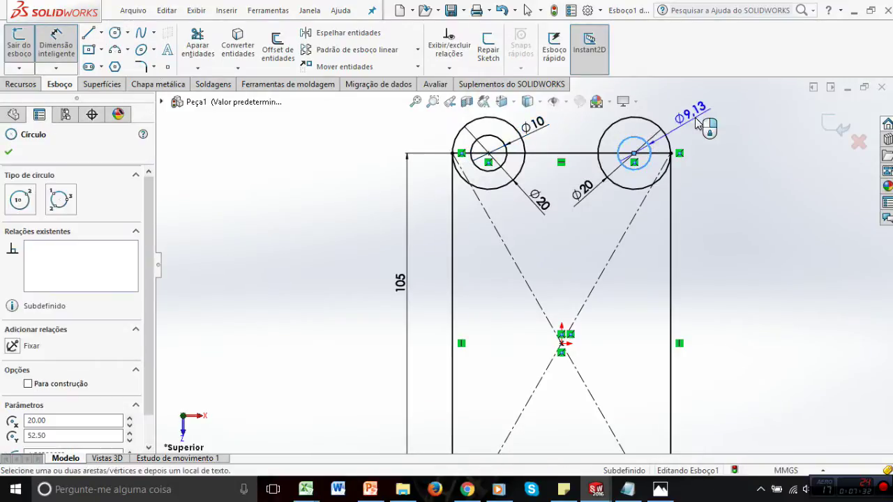
left_click(695, 119)
type("10")
key("Return")
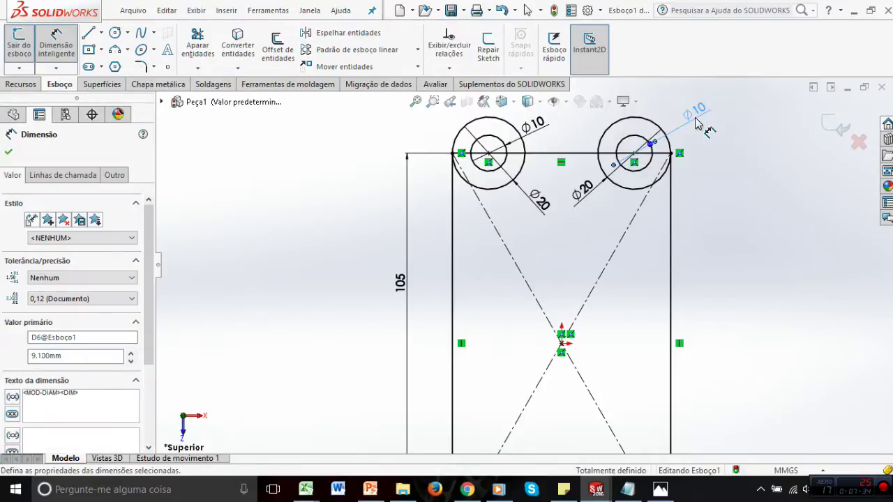
left_click(717, 180)
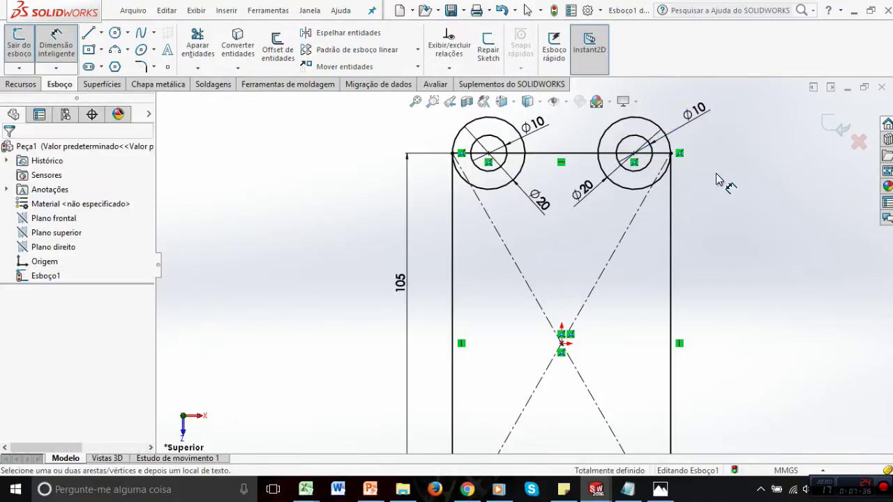
Trim away the lower halves of both 20 mm circles inside the rectangle, leaving the upper semicircular arcs
key("f")
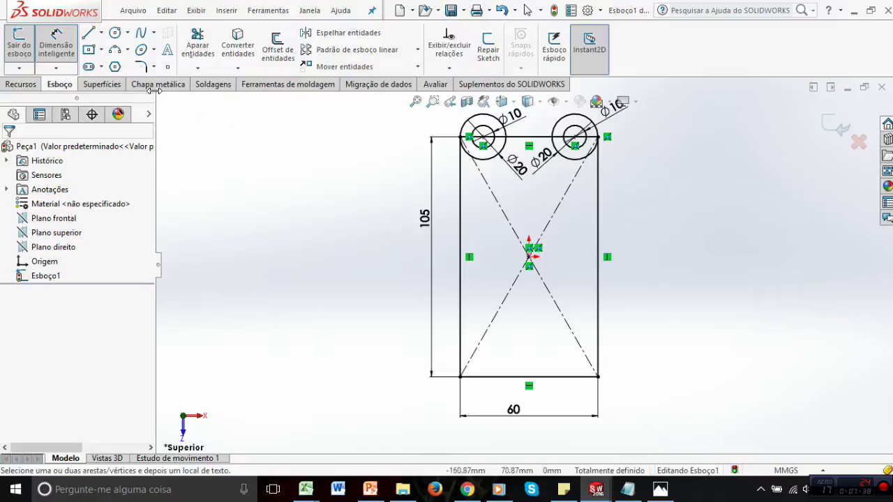
left_click(198, 39)
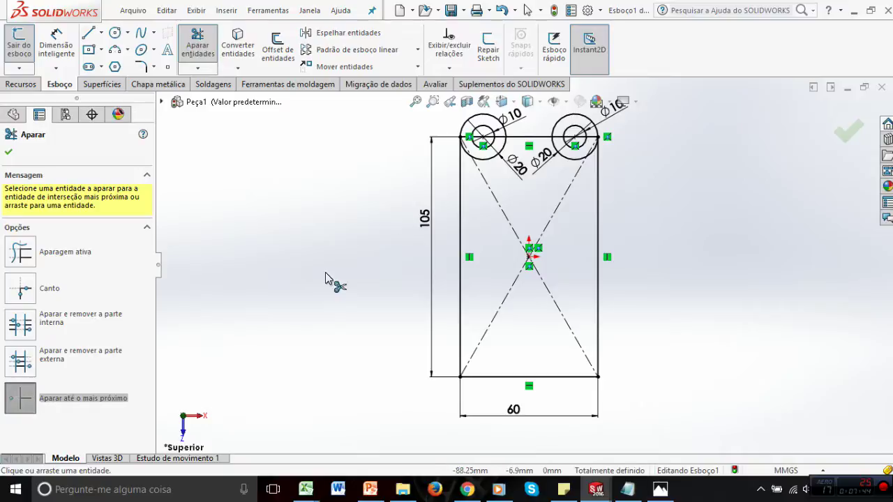
scroll(474, 130, "down", 5)
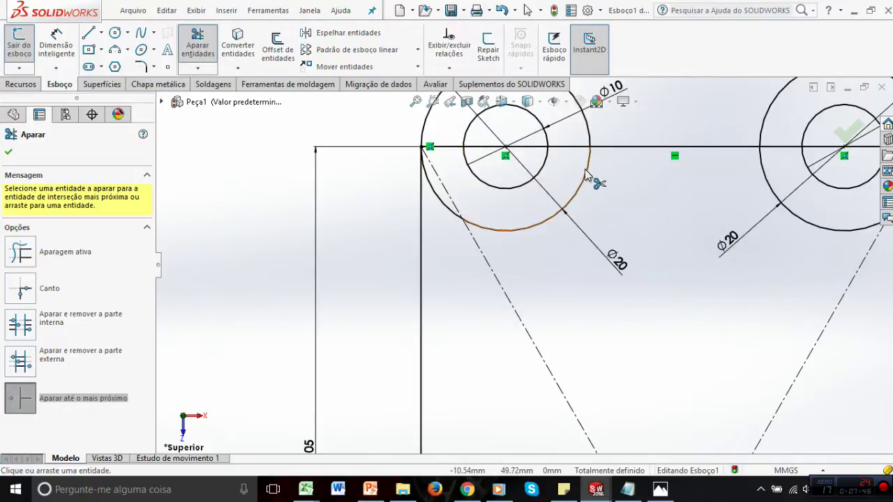
left_click(586, 175)
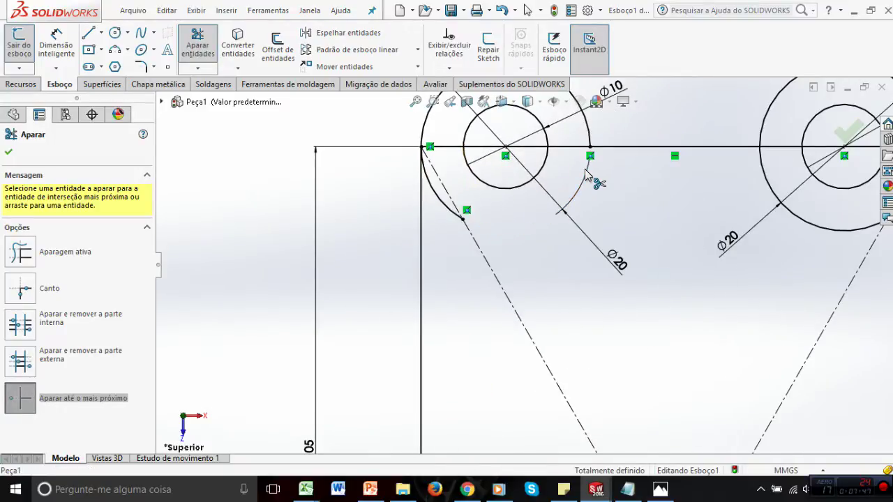
left_click(434, 197)
scroll(525, 262, "up", 2)
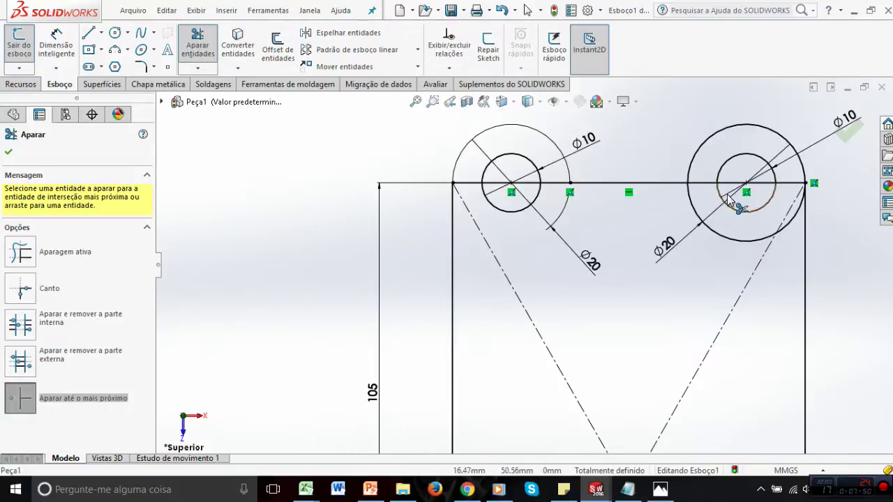
left_click(740, 240)
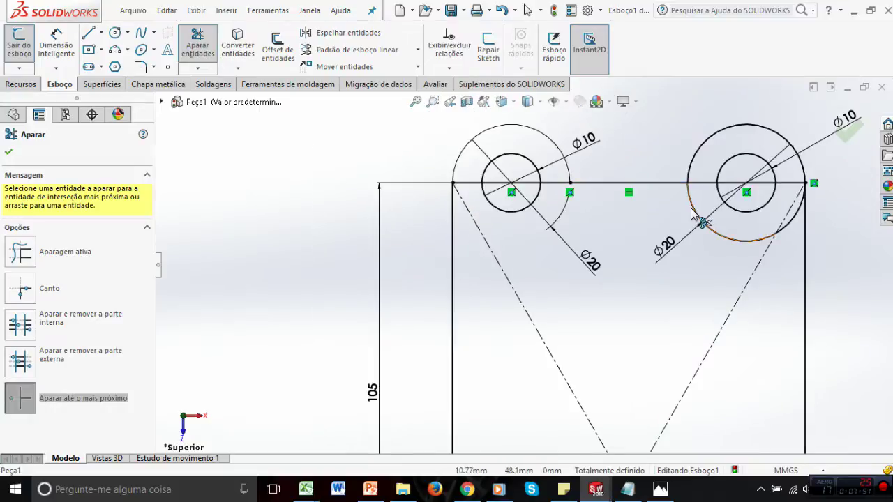
left_click(793, 219)
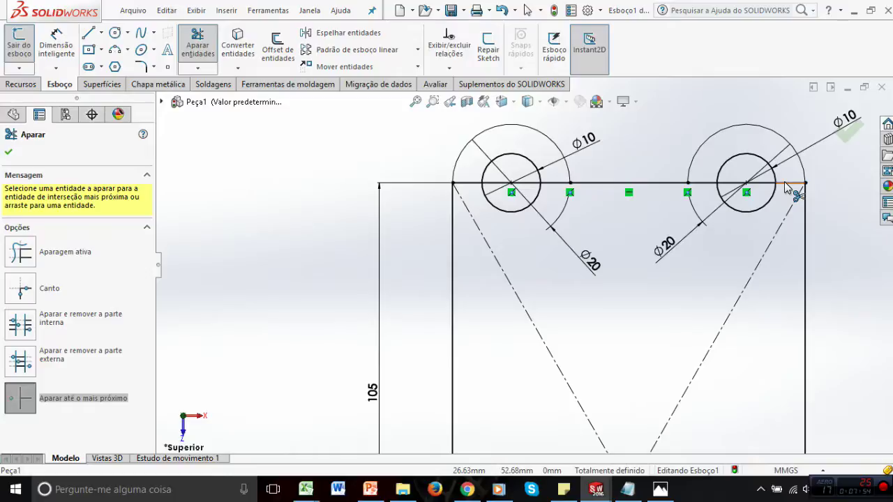
Trim the rectangle's upper edge inside both 20 mm arcs, keeping only the straight segment between them
left_click(786, 185)
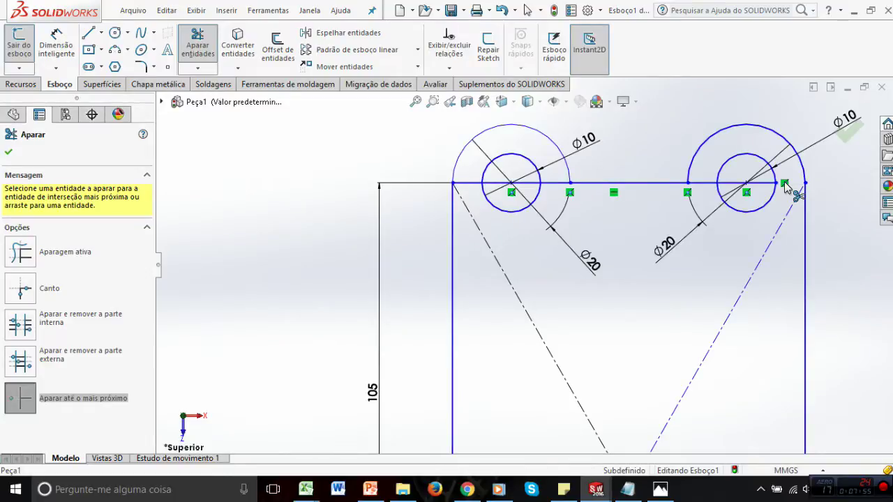
left_click(703, 184)
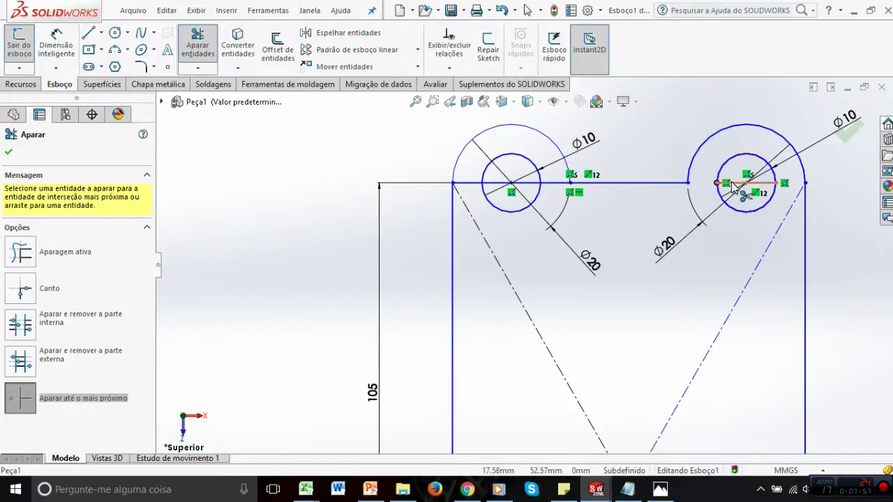
left_click(503, 184)
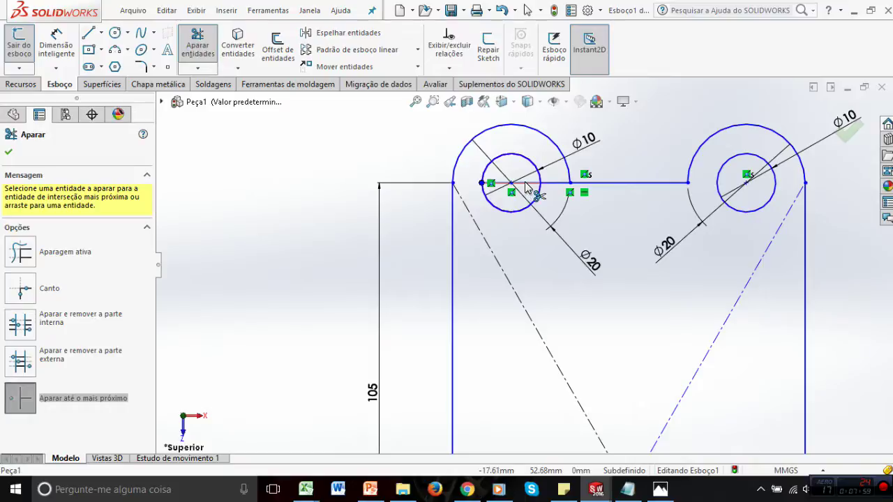
left_click(564, 185)
key("f")
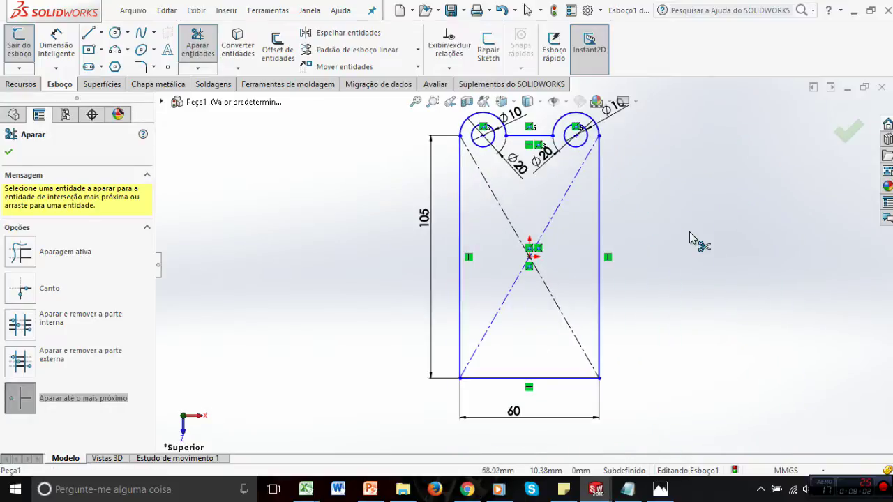
key("Escape")
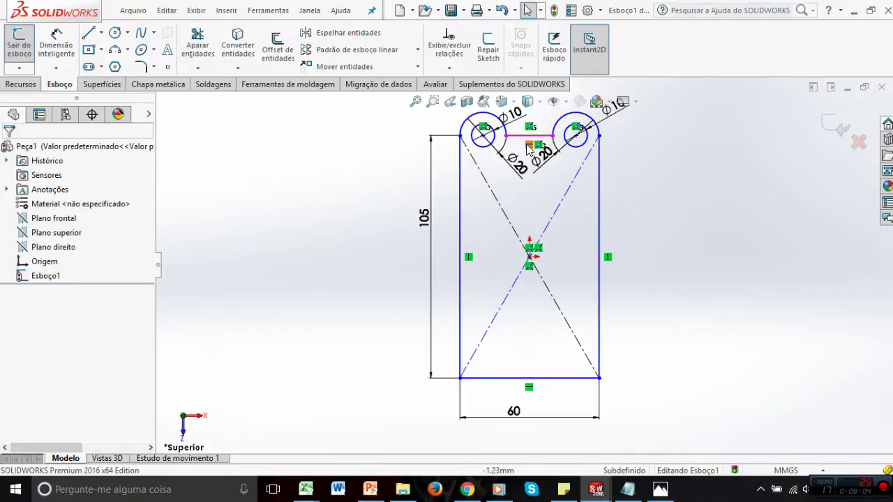
Dimension the distance between the two hole centres to 40 mm
scroll(531, 150, "down", 5)
left_click(58, 43)
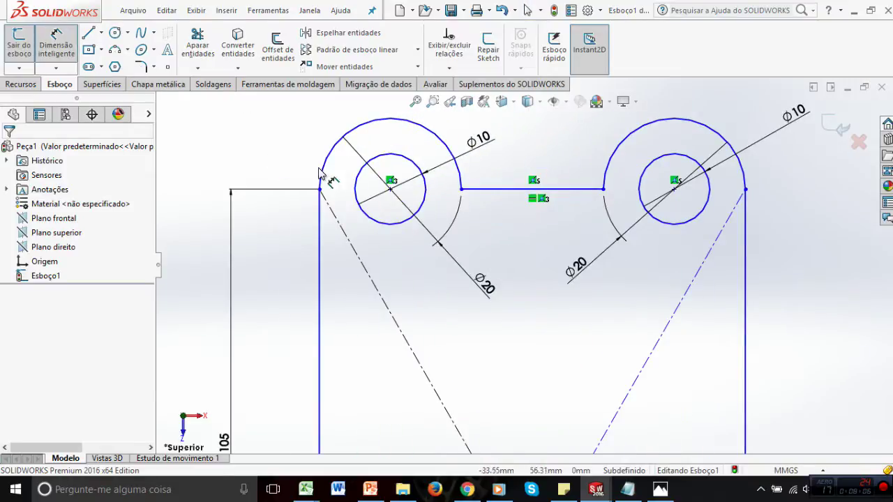
left_click(391, 189)
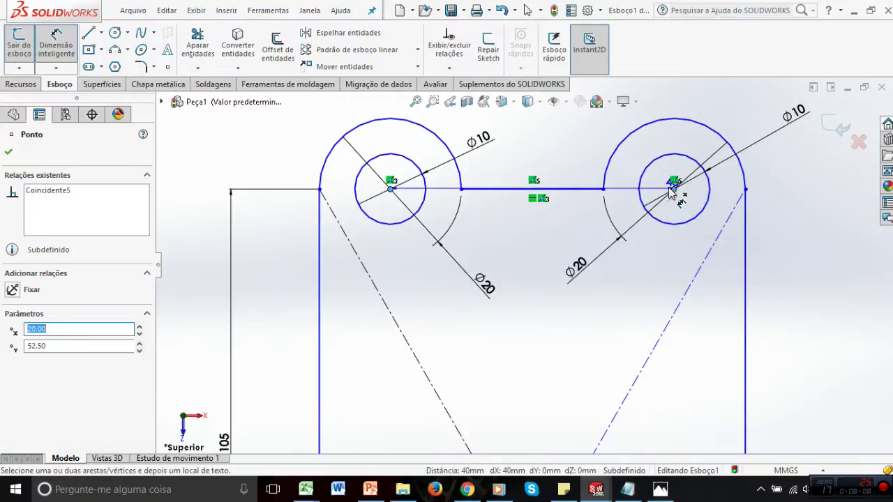
left_click(673, 188)
left_click(544, 159)
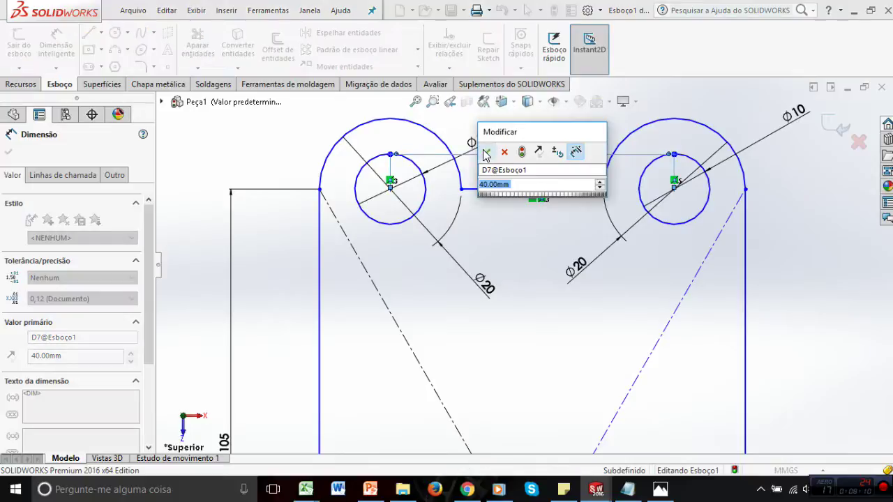
key("Return")
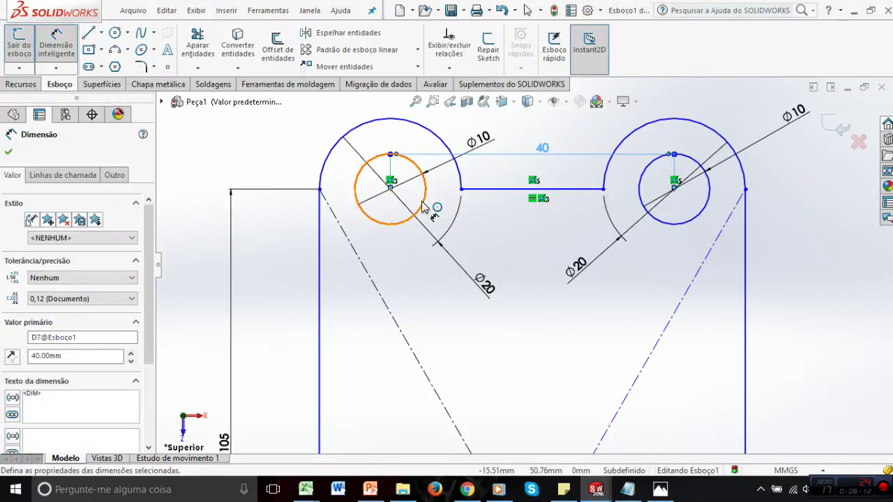
Try to dimension the straight segment between the inner endpoints of the two arcs, and delete that dimension
left_click(618, 208)
left_click(602, 190)
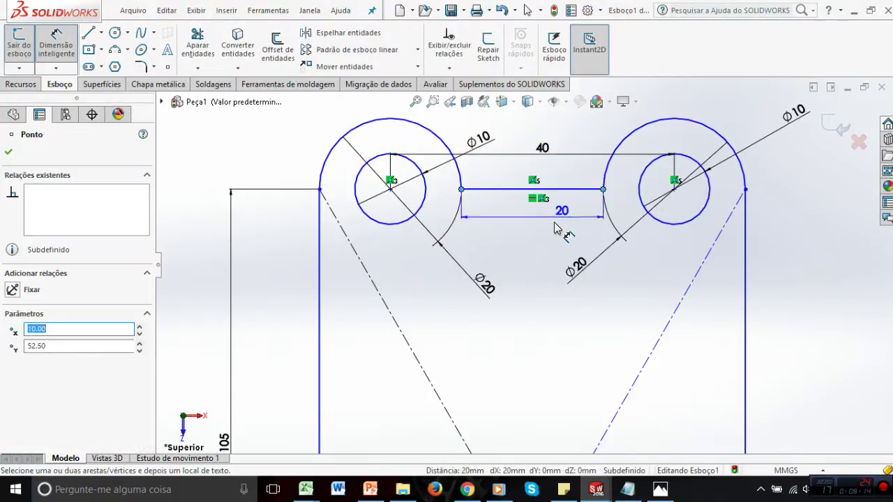
left_click(557, 224)
left_click(532, 258)
key("Delete")
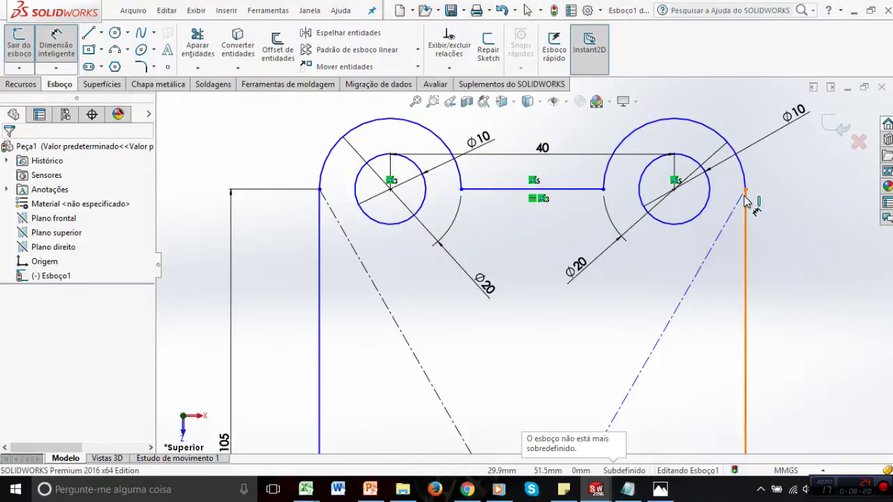
Try to dimension the rectangle's right vertical edge at 105 mm, and delete that dimension
key("z")
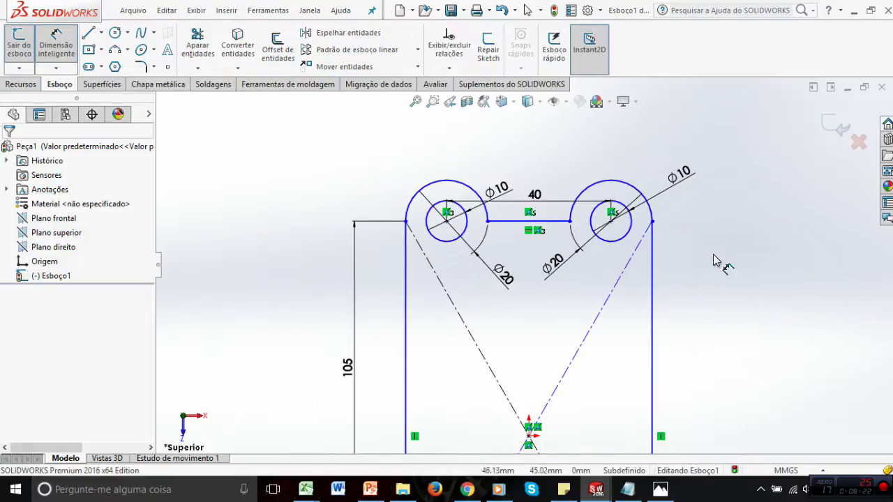
key("f")
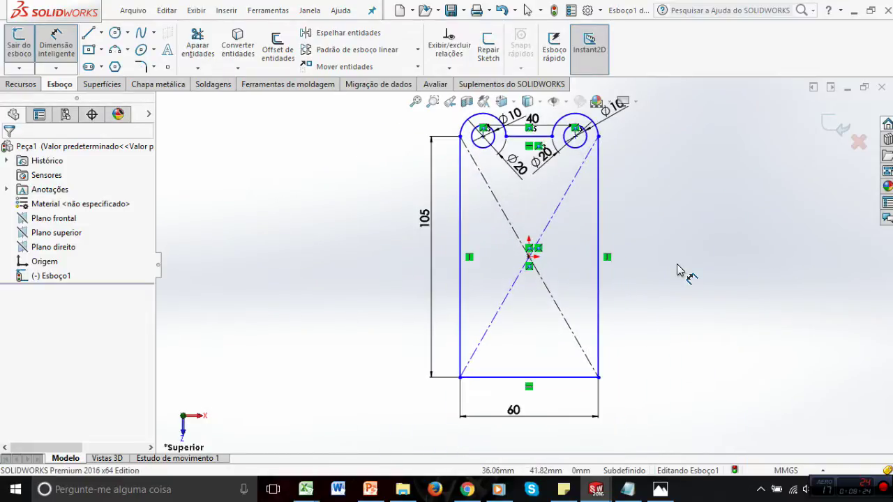
scroll(530, 123, "down", 6)
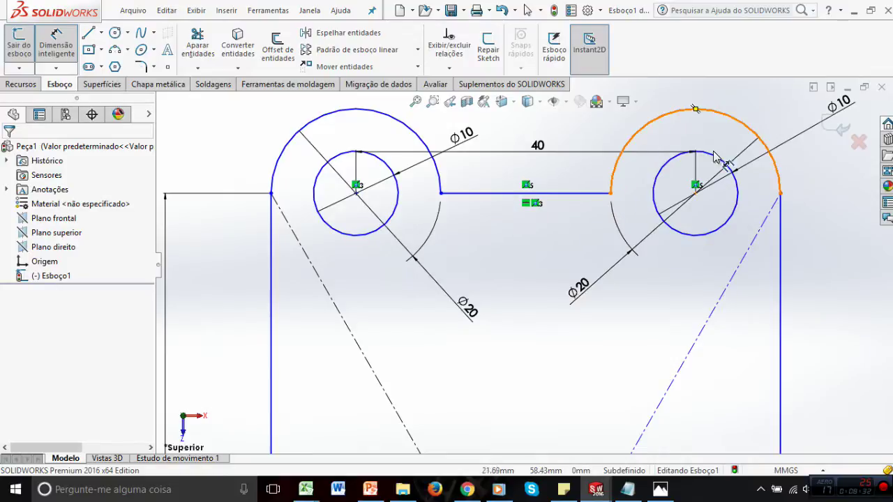
left_click(782, 218)
left_click(822, 223)
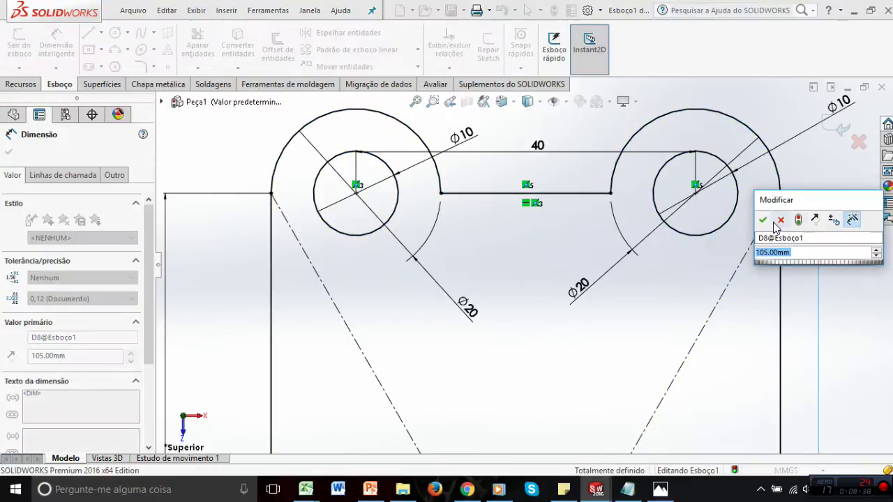
left_click(764, 221)
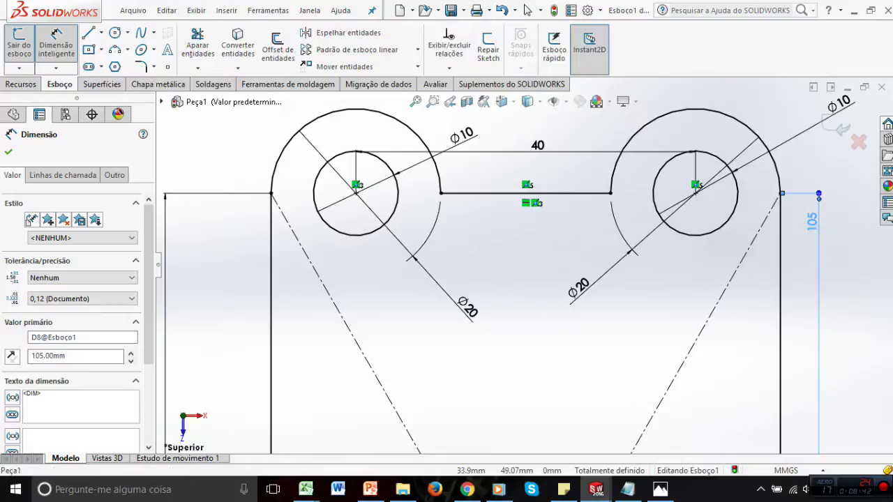
key("Delete")
key("Escape")
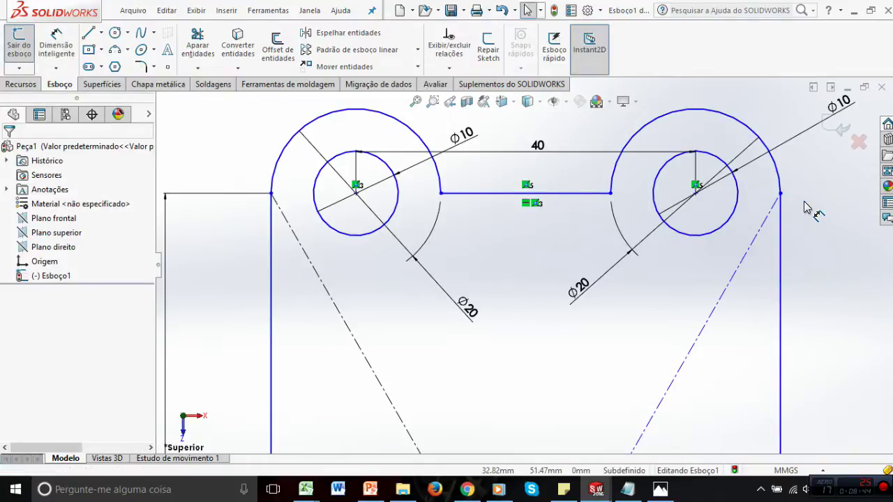
Try a horizontal relation between the outer endpoints of the two 20 mm arcs
left_click(780, 194)
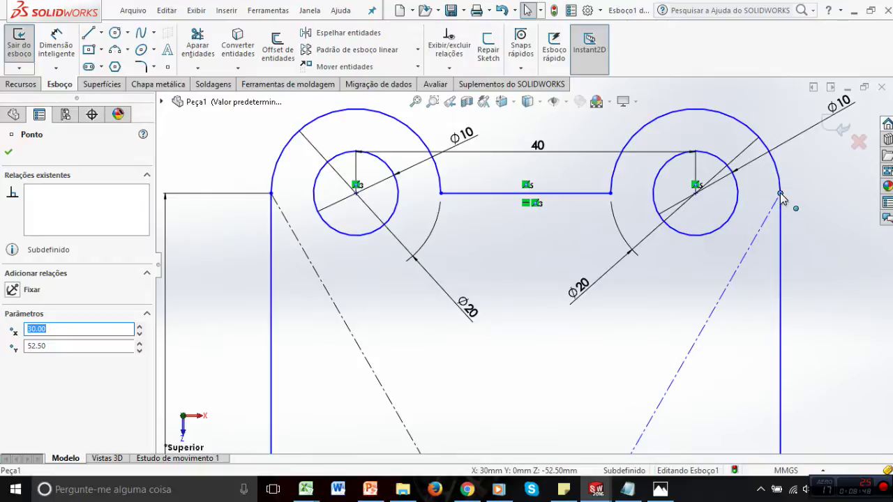
left_click(271, 194, "ctrl")
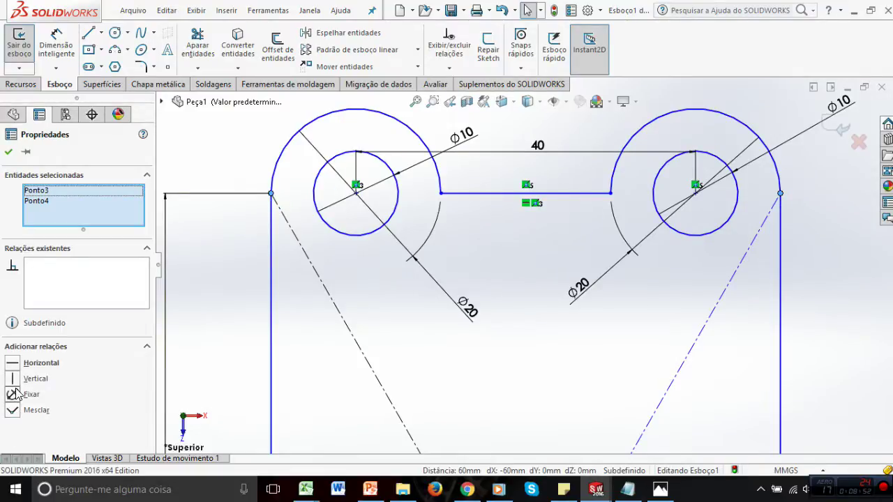
left_click(14, 364)
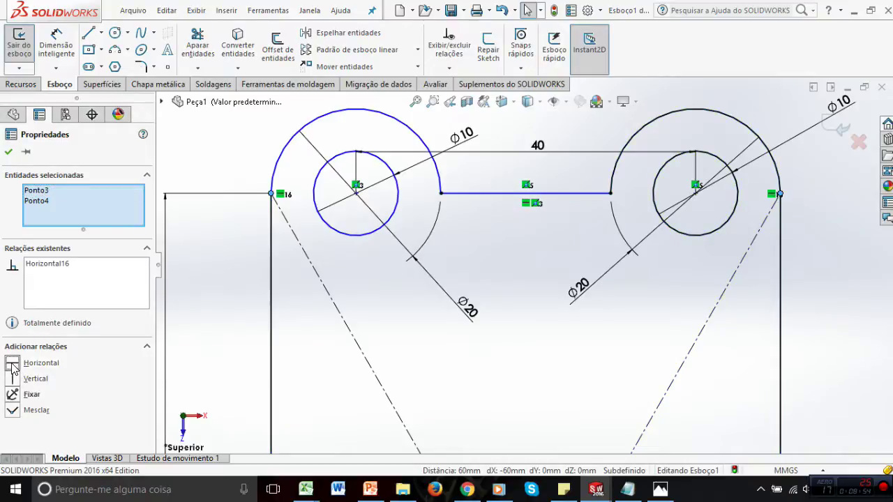
left_click(749, 289)
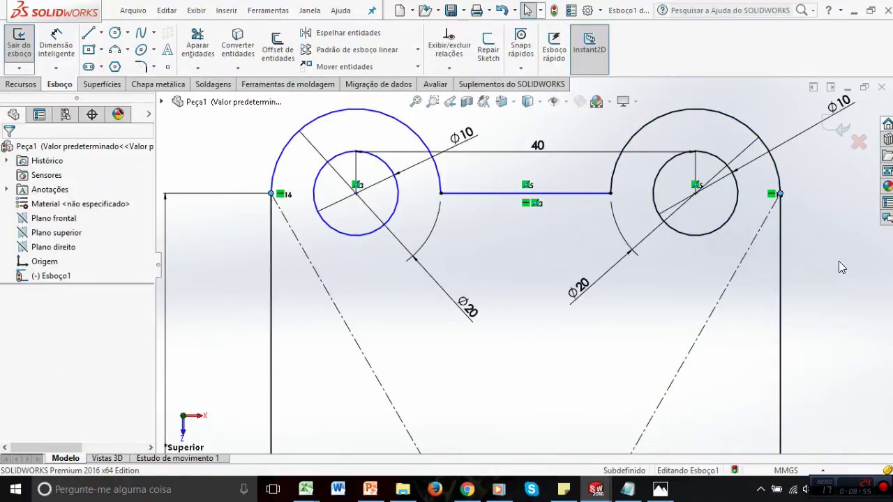
Try a vertical relation between both inner arc endpoints and the left outer endpoint, and undo it together with the horizontal relation
left_click(482, 193)
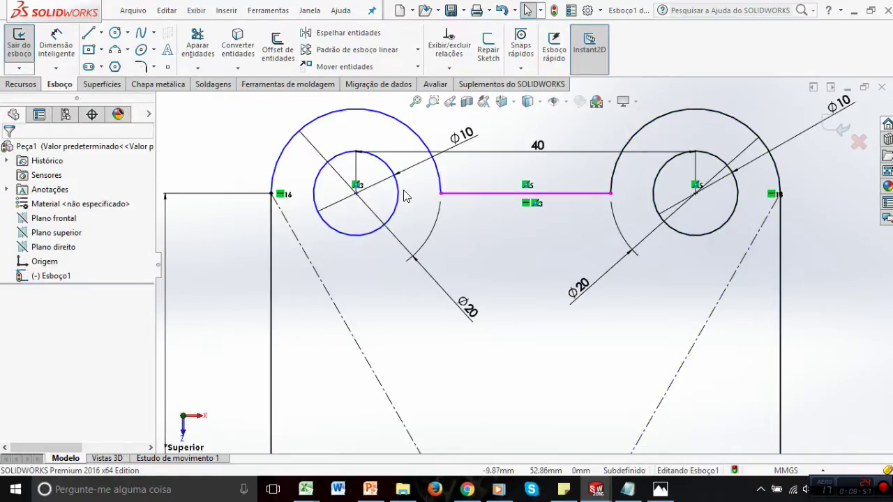
left_click(440, 195)
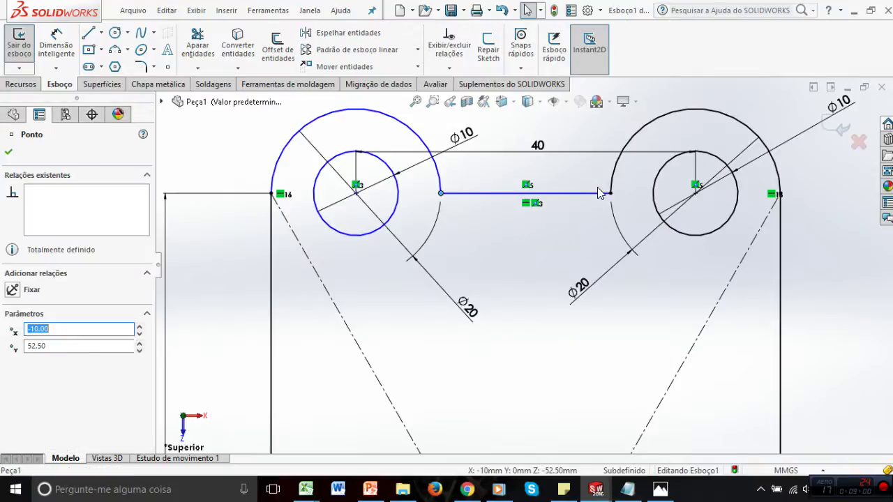
left_click(611, 193, "ctrl")
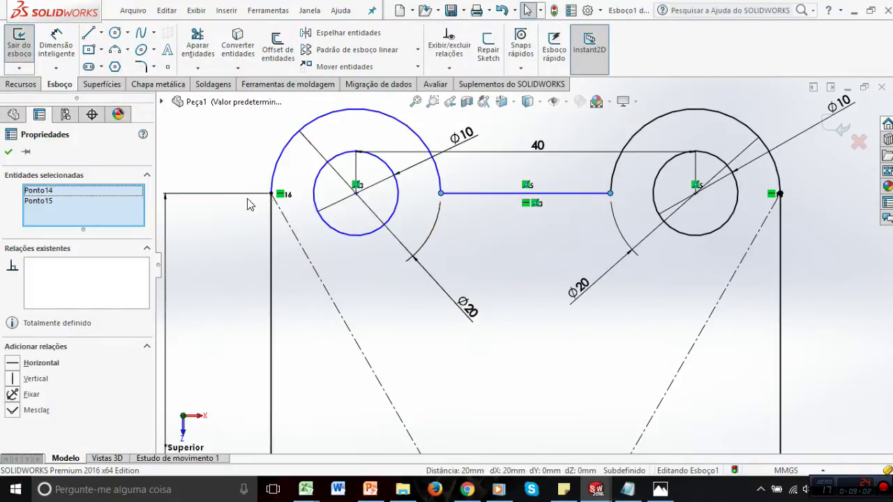
left_click(271, 194, "ctrl")
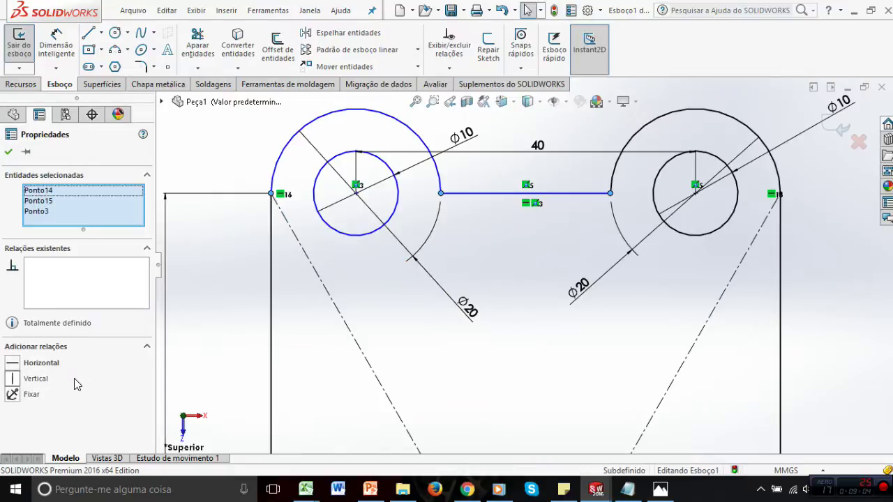
left_click(12, 378)
key("ctrl+z")
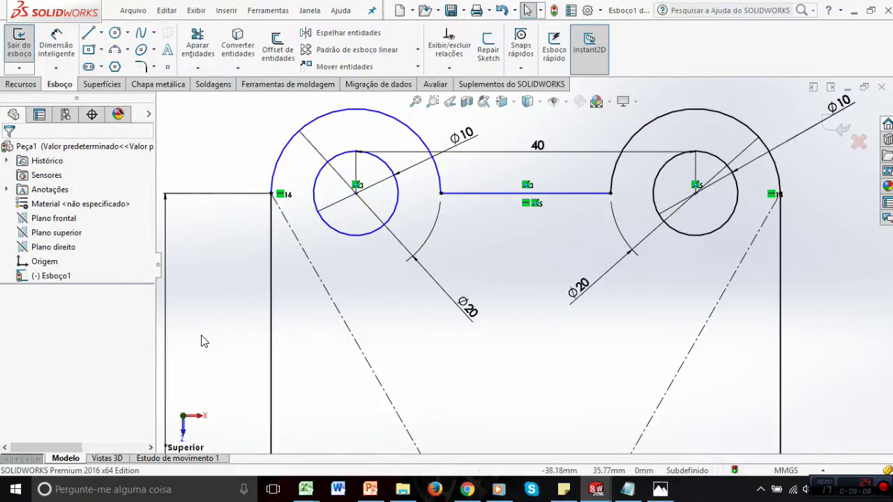
key("ctrl+z")
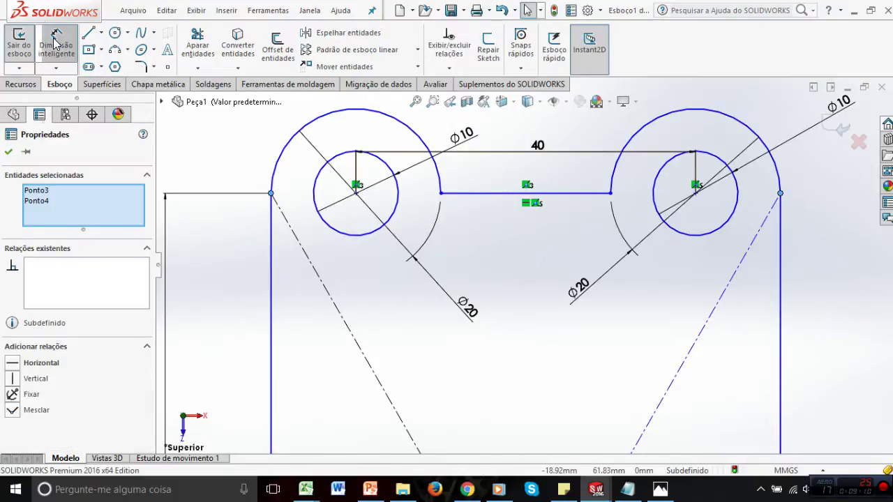
left_click(56, 44)
left_click(772, 257)
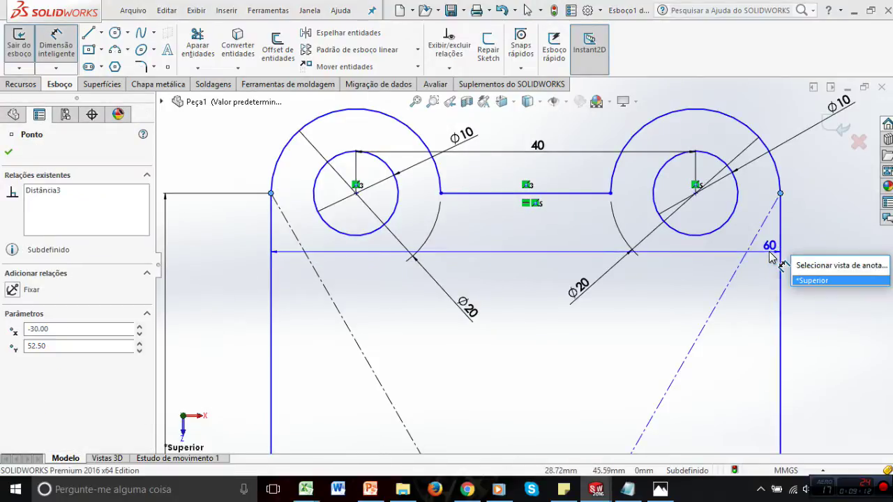
key("Escape")
key("Escape")
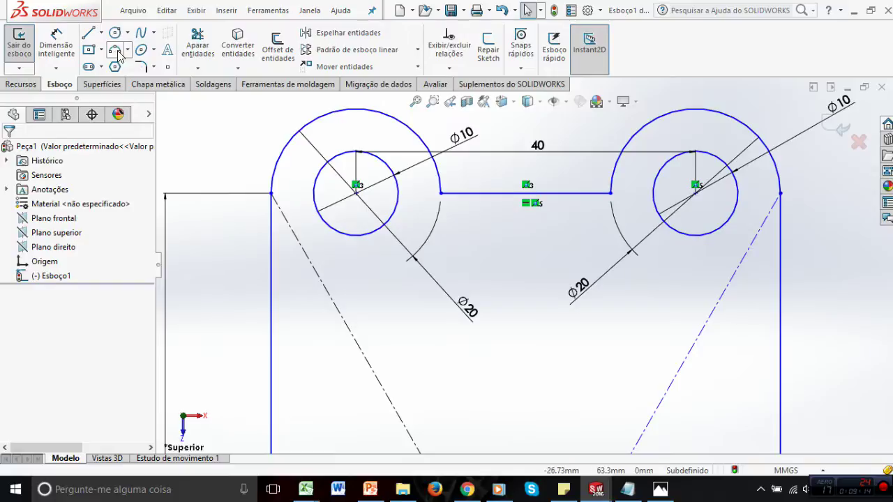
Dimension the rectangle's right vertical edge at 105 mm, keeping it as a driving dimension
left_click(64, 43)
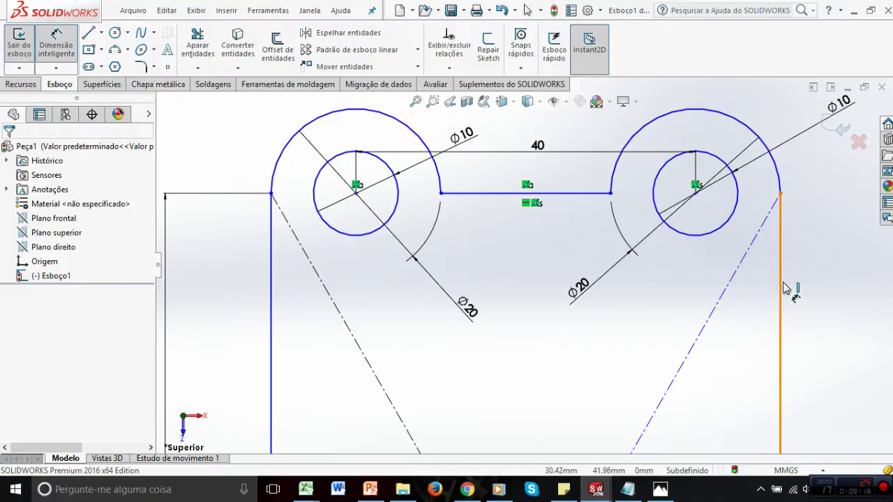
left_click(784, 288)
left_click(810, 289)
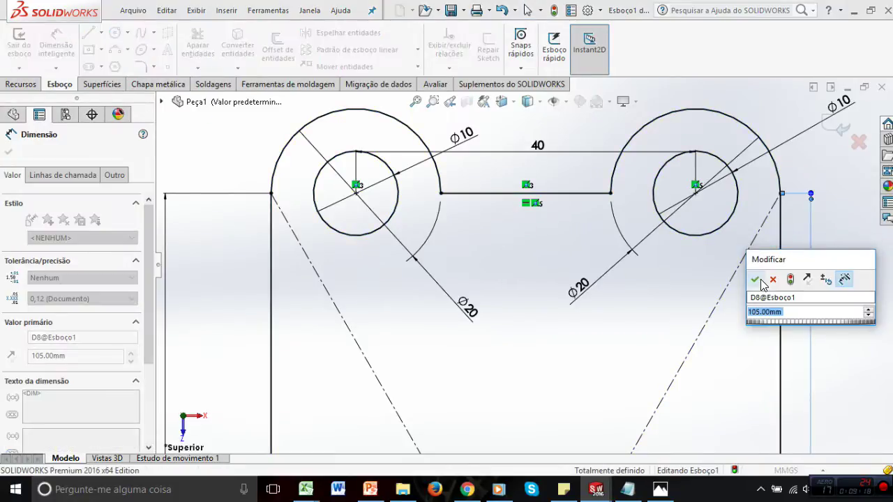
left_click(755, 280)
key("Escape")
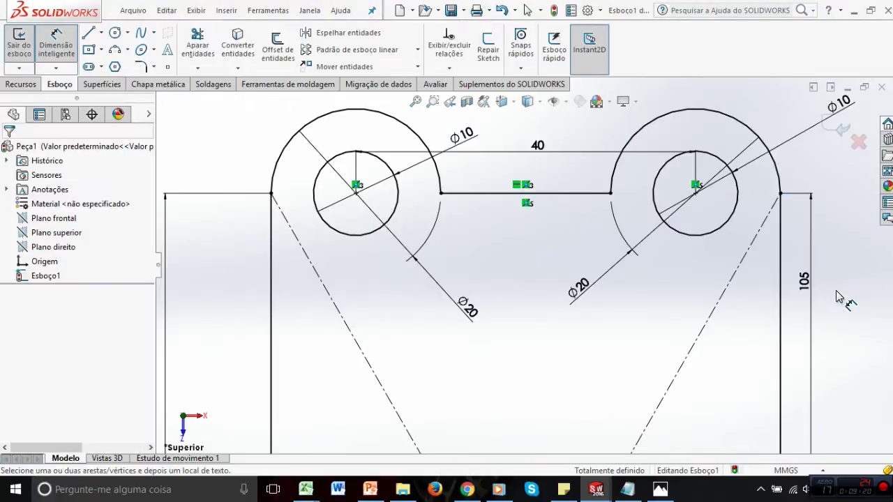
Reposition the two 105 mm dimensions clear of the rectangle's right and left vertical edges
key("f")
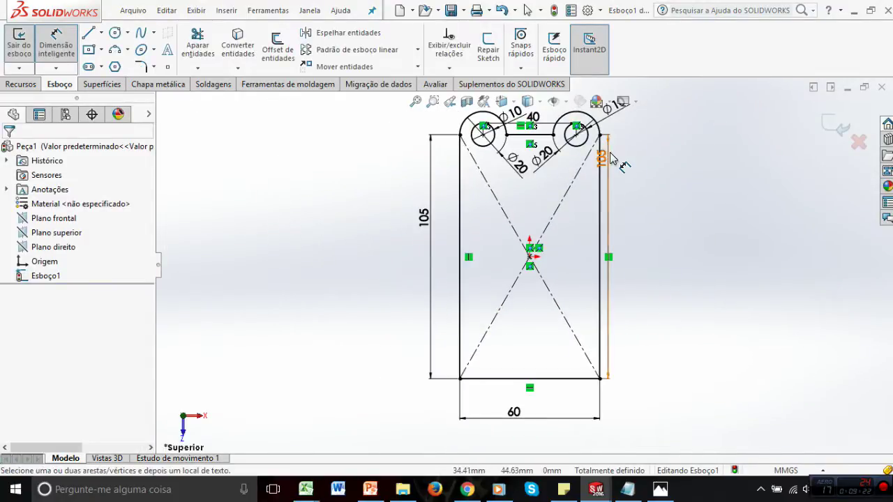
left_click_drag(642, 168, 668, 229)
left_click(711, 205)
left_click_drag(427, 221, 424, 234)
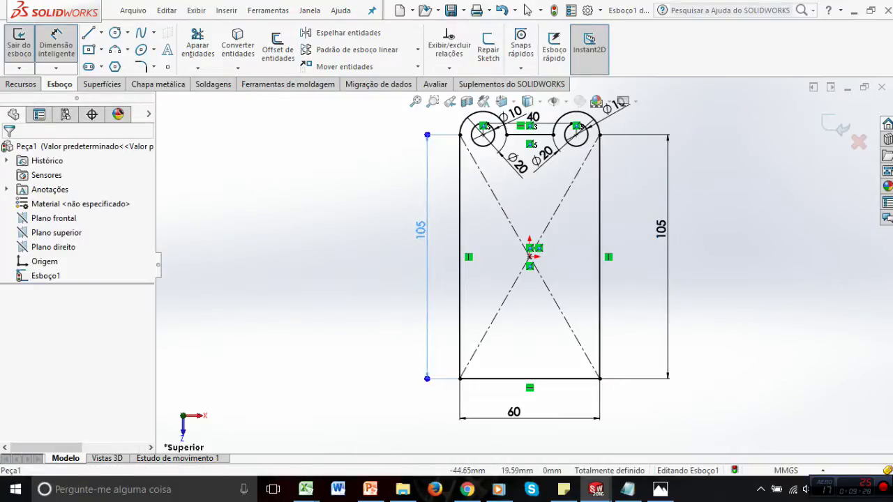
key("Escape")
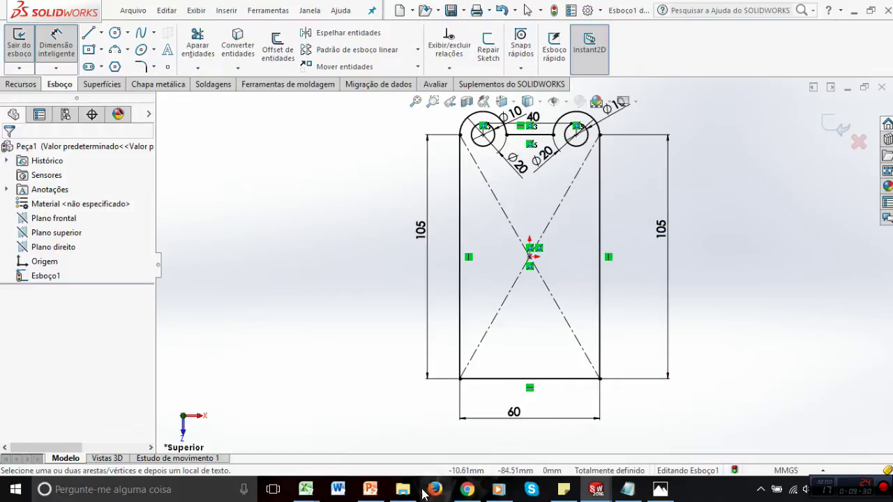
Switch to PowerPoint to examine the dimensioned part on slide 16, and return to the SolidWorks sketch
mouse_move(370, 489)
left_click(411, 422)
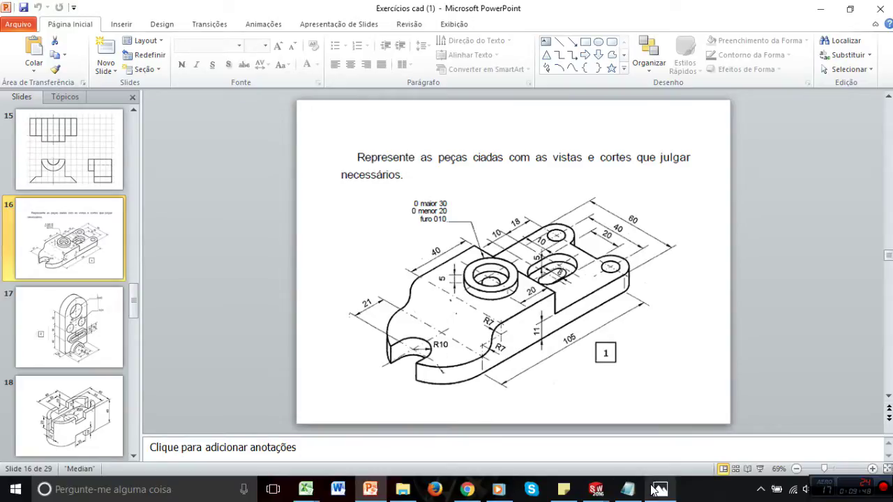
left_click(631, 407)
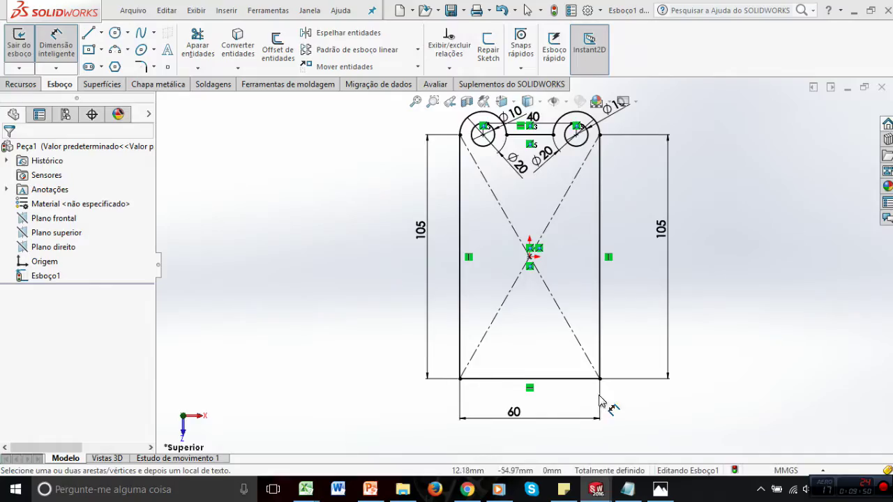
Sketch a circle about 20 mm in diameter below the rectangle's lower edge, near the vertical centre axis
left_click(115, 33)
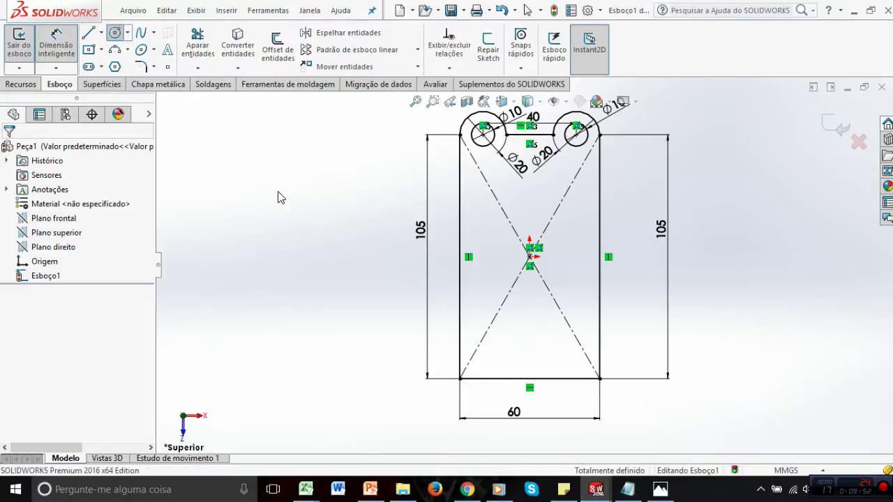
left_click(533, 429)
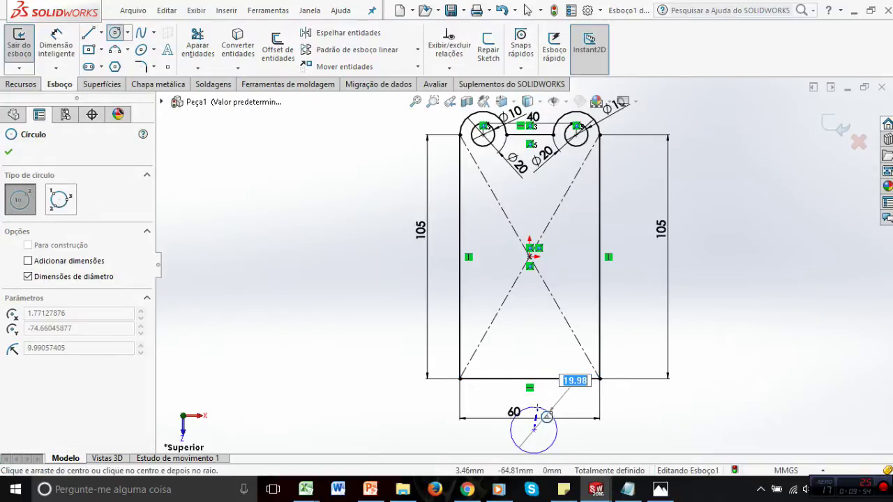
left_click(537, 408)
key("Escape")
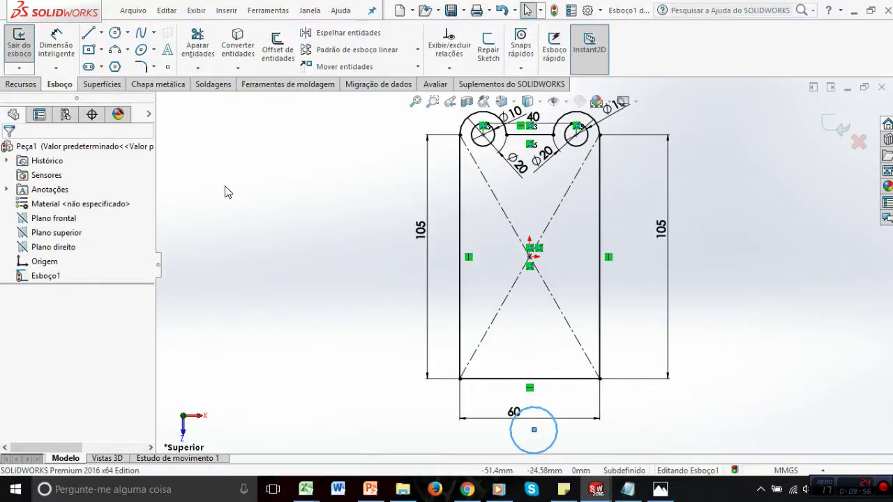
Dimension the diameter of the circle below the rectangle as 20 mm
left_click(61, 45)
left_click(550, 415)
left_click(565, 397)
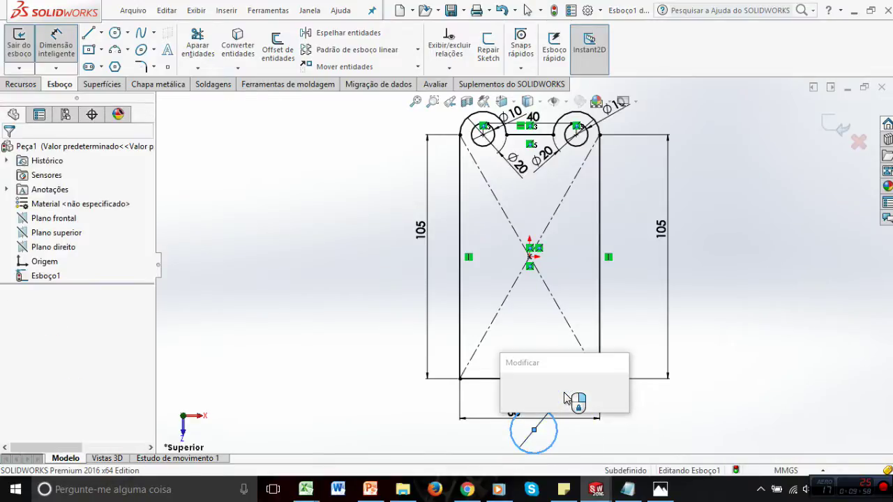
type("10")
key("Return")
scroll(534, 412, "down", 2)
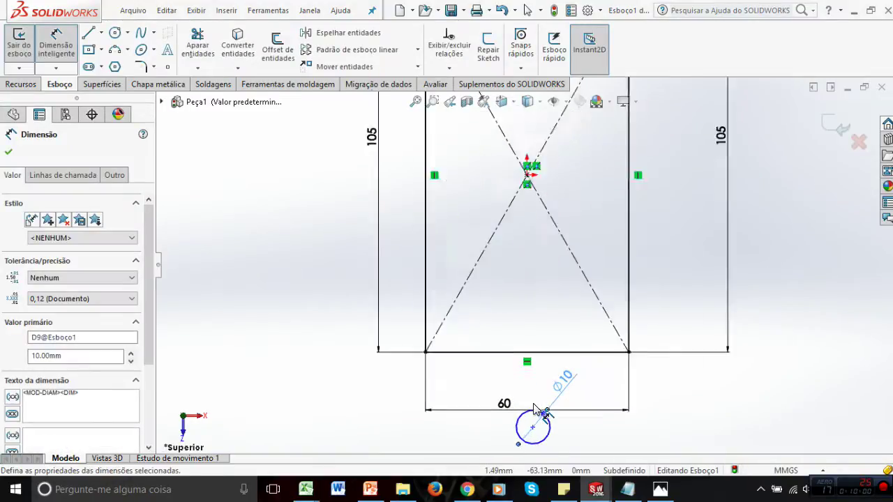
scroll(535, 410, "up", 1)
double_click(556, 337)
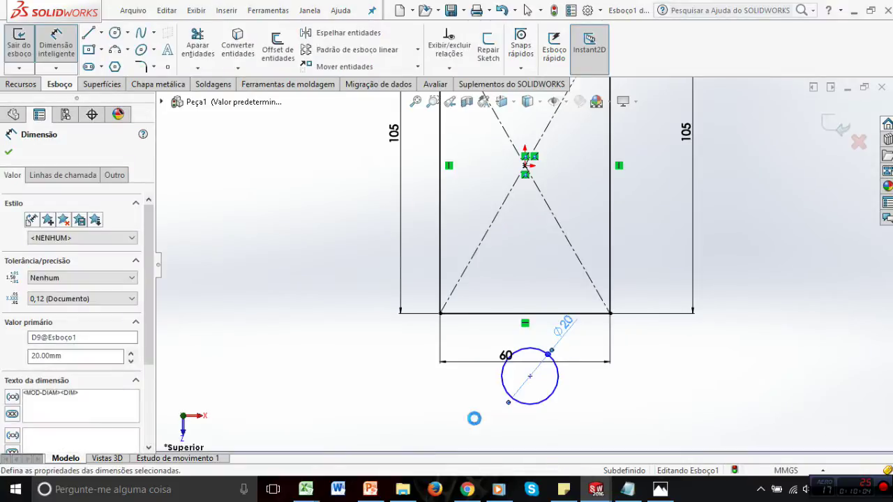
Check the R10 notch callout on the PowerPoint drawing, and return to the Peça1 sketch in SolidWorks
left_click(370, 489)
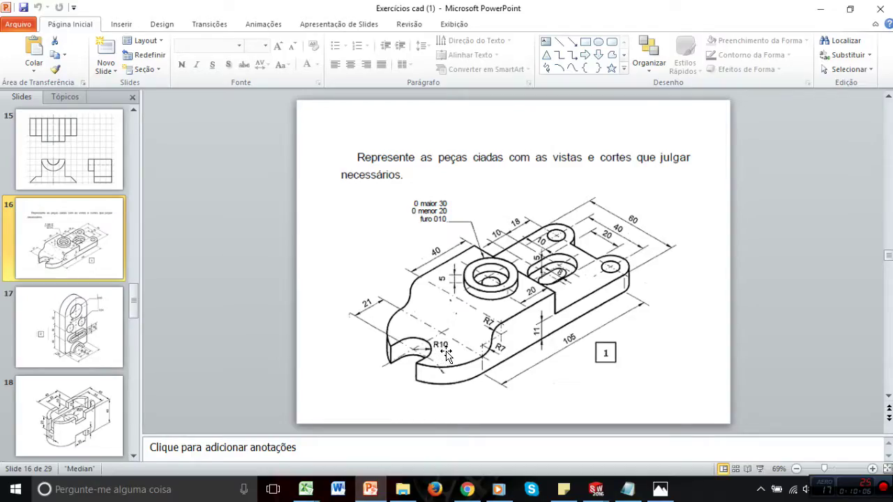
mouse_move(605, 494)
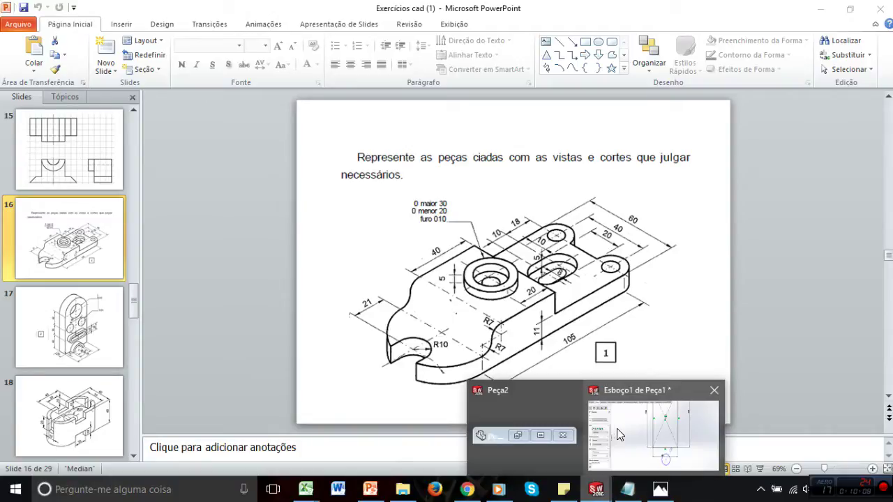
left_click(617, 428)
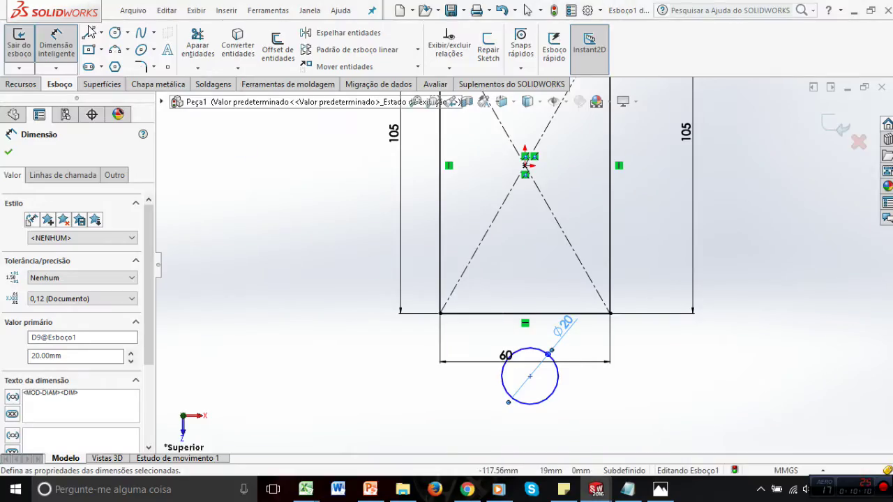
Dimension the vertical distance from the rectangle's lower edge to the 20 mm circle's centre as 21 mm
left_click(530, 377)
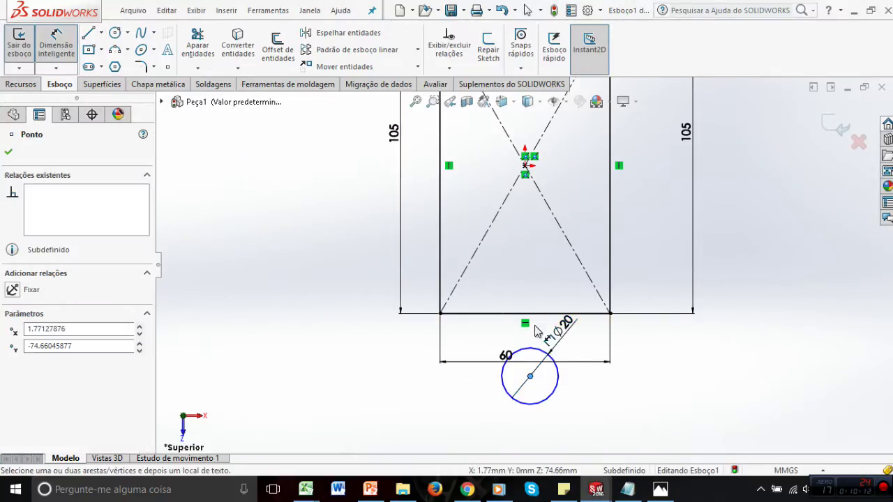
left_click(537, 314)
left_click(663, 354)
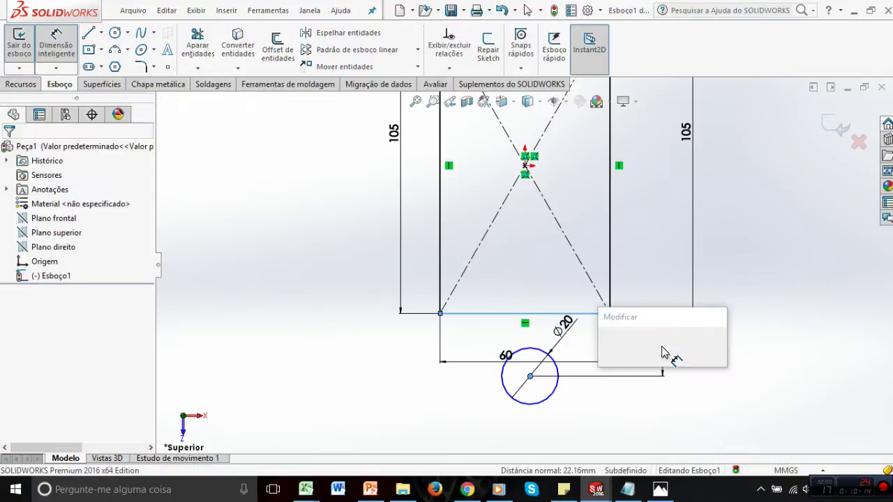
key("Return")
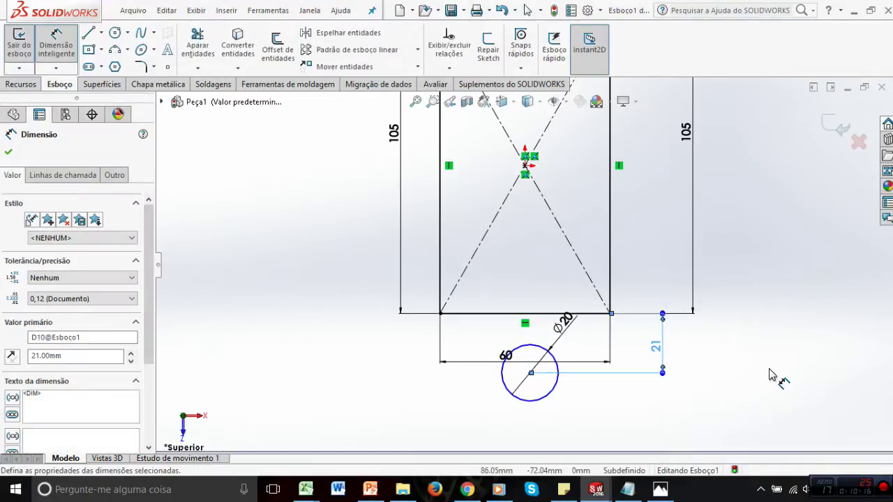
left_click(771, 372)
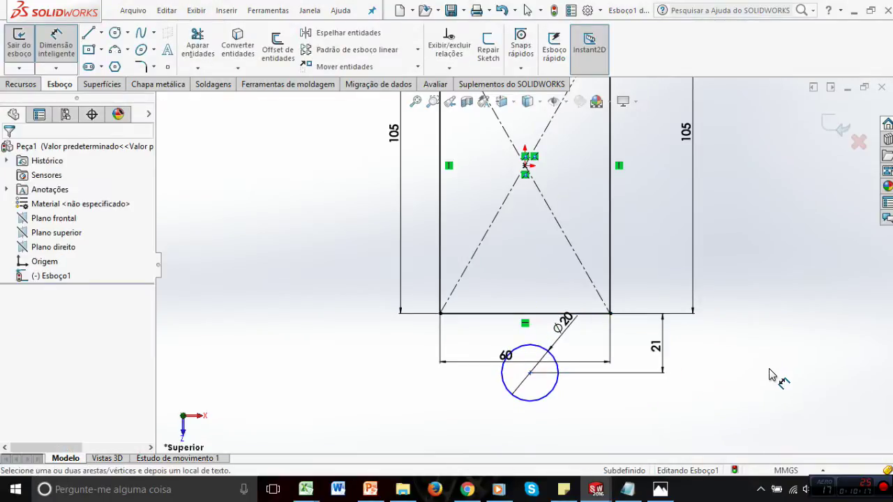
Sketch two vertical lines about 20 mm long, running downward from the left and right quadrant points of the 20 mm circle
left_click(93, 33)
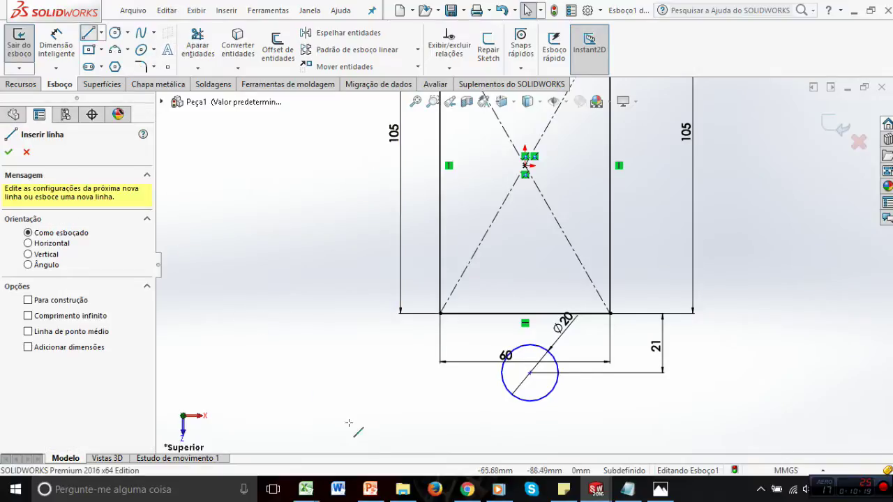
left_click(501, 364)
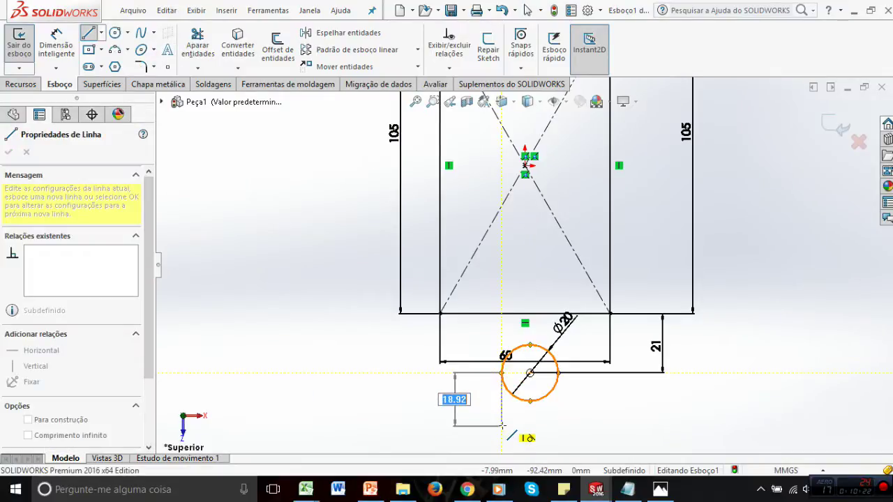
left_click(501, 425)
key("Escape")
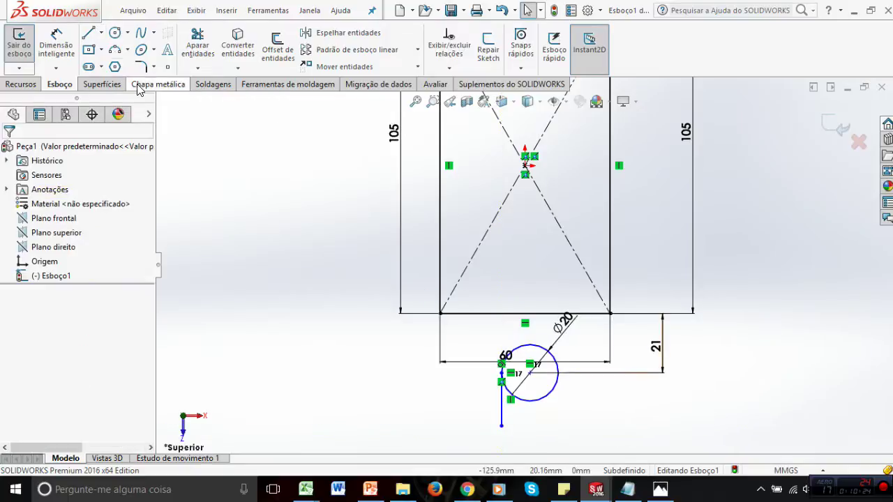
left_click(89, 33)
left_click(558, 374)
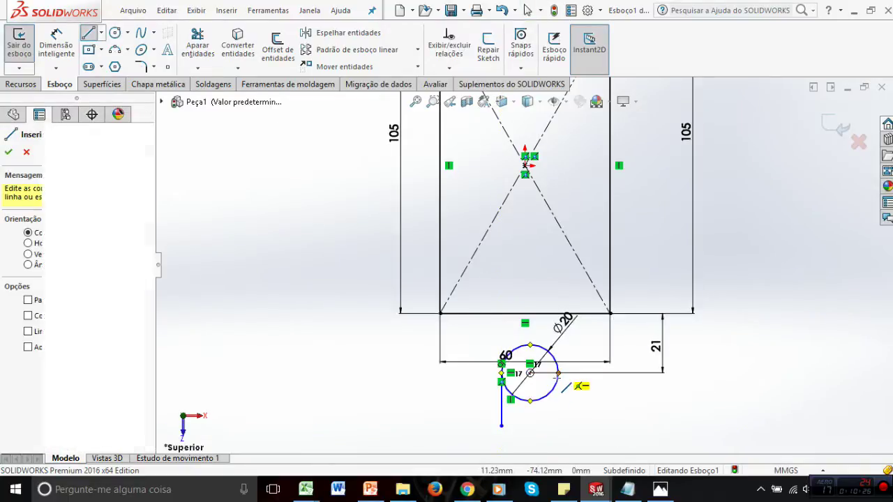
left_click(558, 430)
key("Escape")
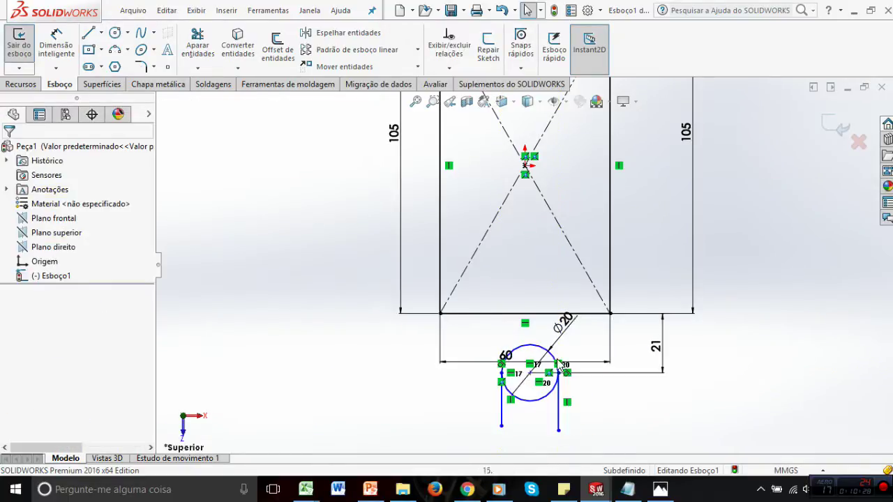
left_click(559, 431)
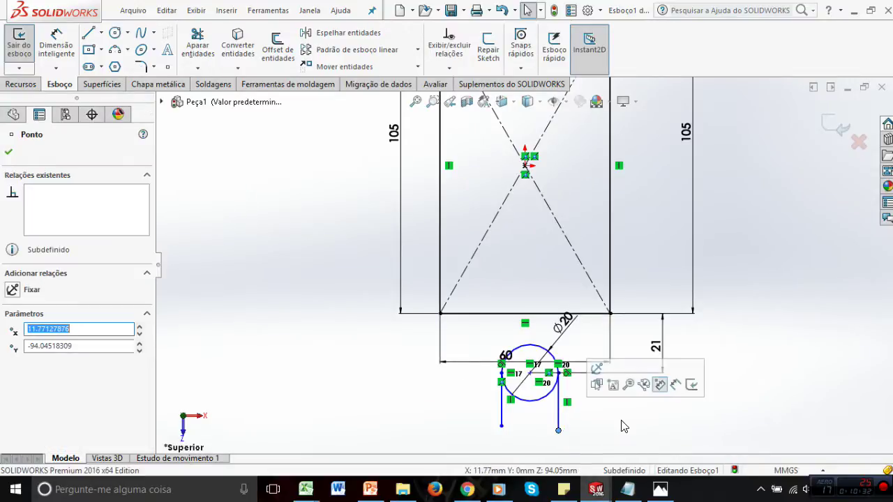
left_click(370, 254)
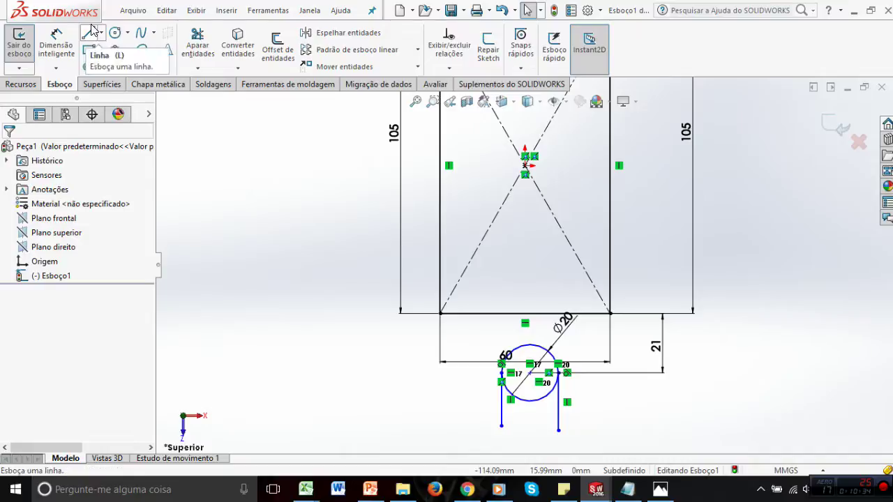
Switch to PowerPoint to examine the rounded end and R10 notch on slide 16, and return to the Peça1 sketch in SolidWorks
left_click(363, 496)
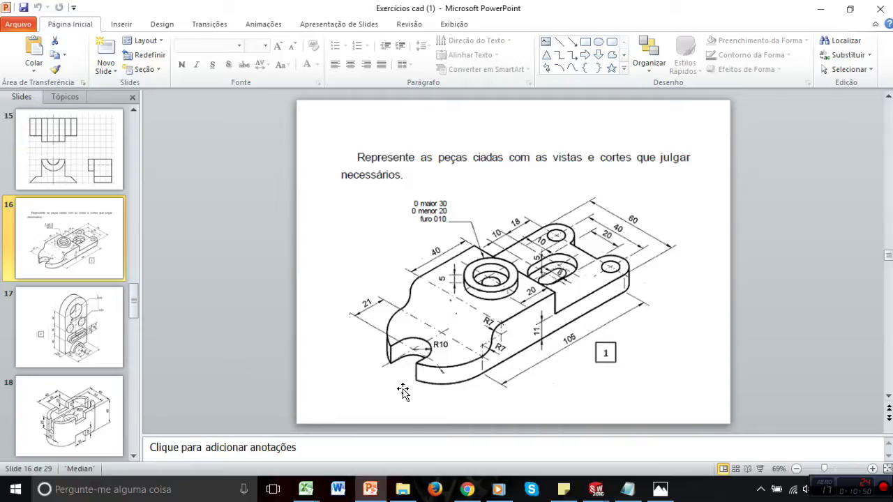
left_click(599, 491)
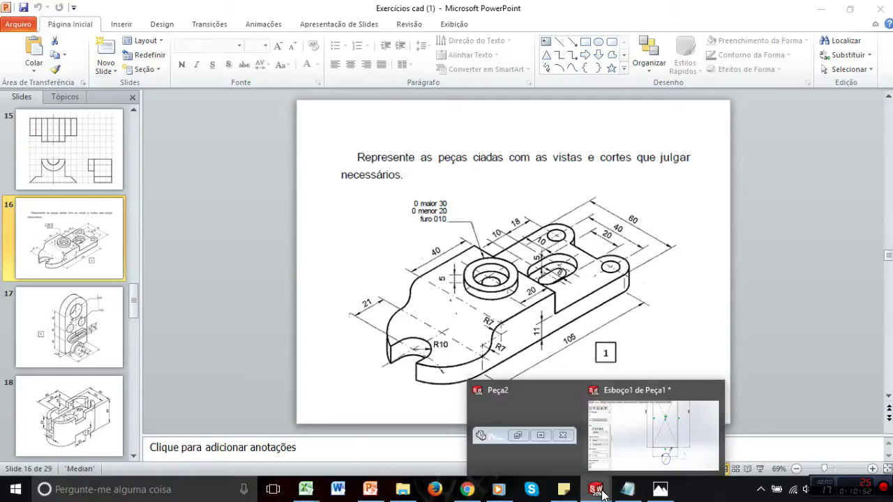
left_click(639, 410)
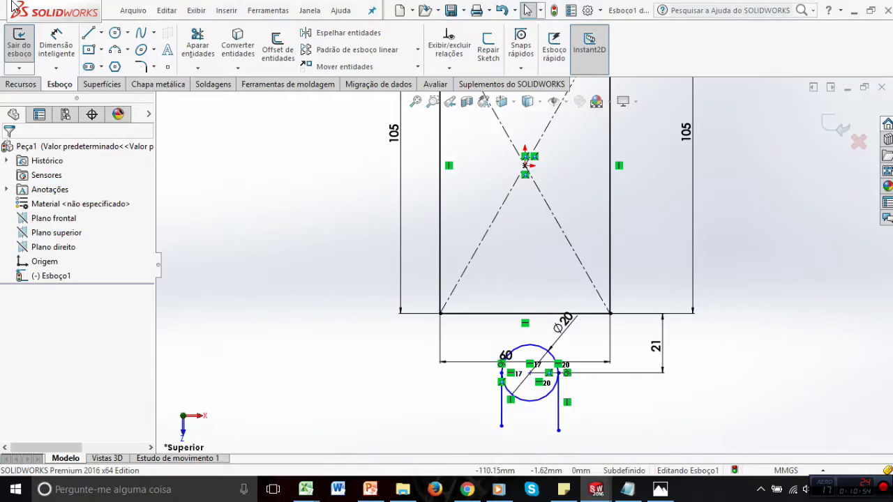
Sketch outward-bulging three-point arcs from the rectangle's two lower corners to the free ends of the nearest vertical notch lines
left_click(114, 49)
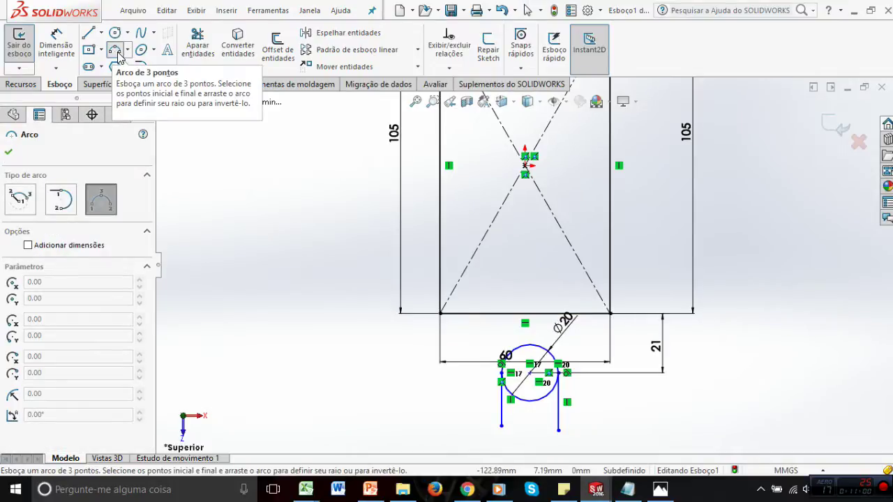
left_click(440, 314)
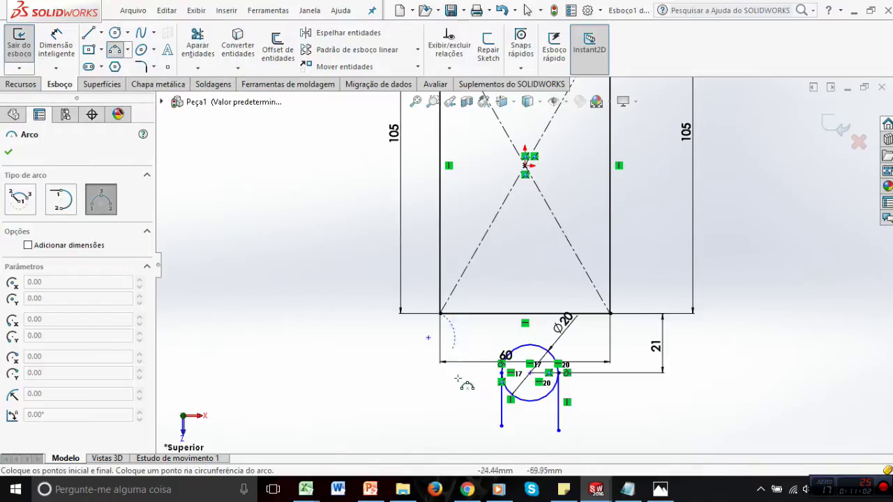
left_click(501, 426)
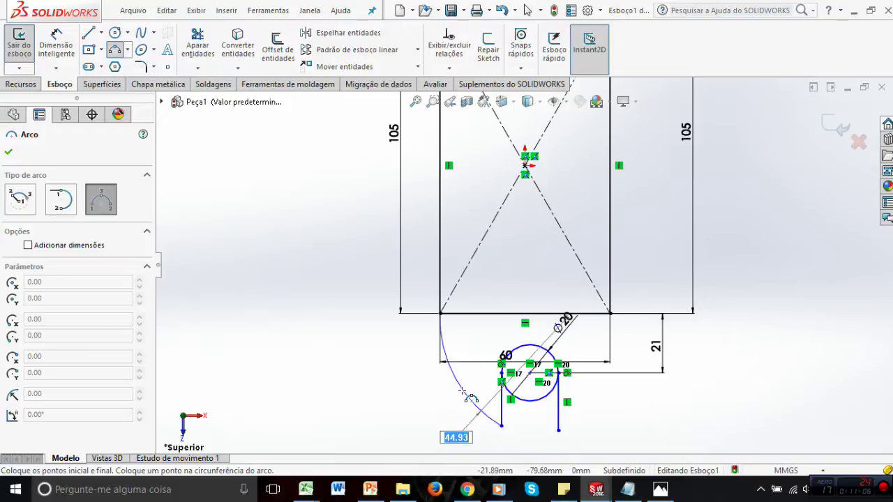
left_click(462, 392)
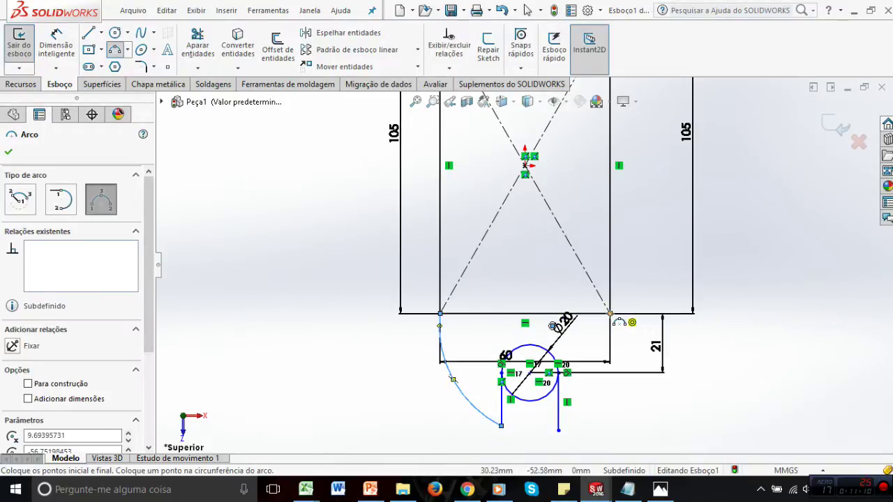
left_click(610, 315)
left_click(558, 430)
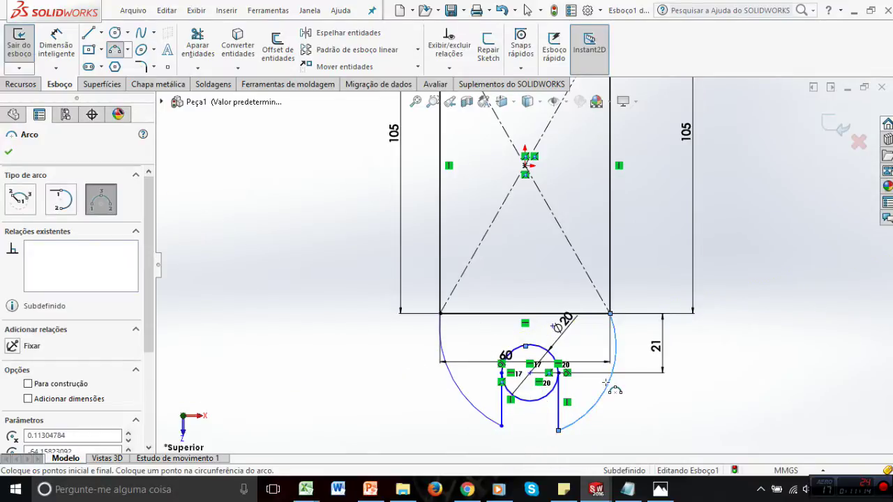
left_click(614, 389)
key("Escape")
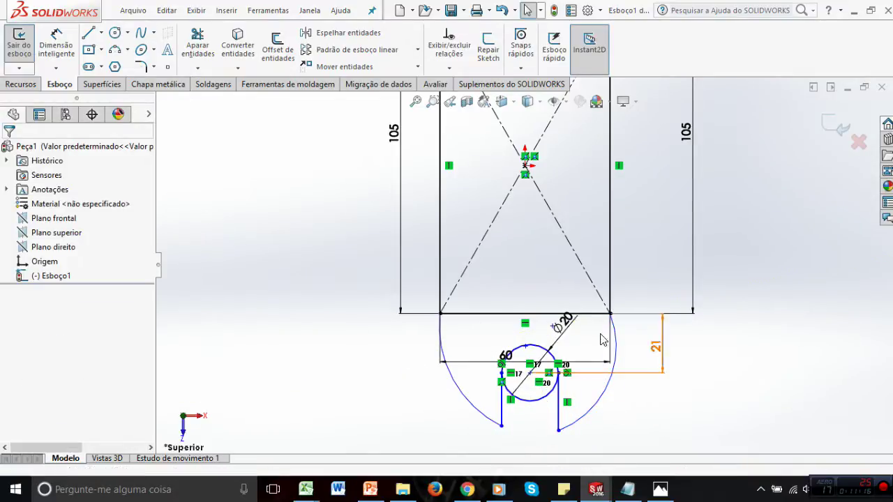
Add a Vertical relation between the 20 mm circle's centre and the sketch origin
left_click(530, 377)
left_click(525, 168, "ctrl")
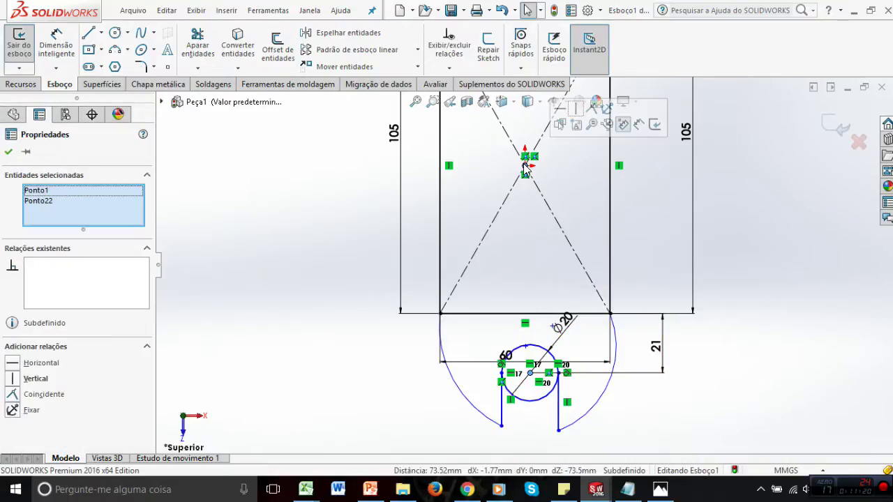
left_click(18, 380)
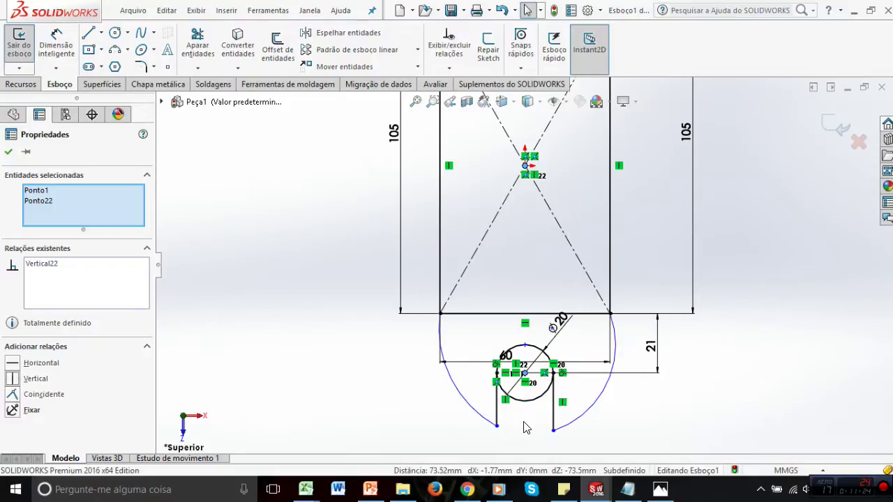
Reshape the right-hand end arc to a radius of about 47 mm, and compare the end shape with the PowerPoint drawing
scroll(526, 428, "down", 3)
left_click(682, 263)
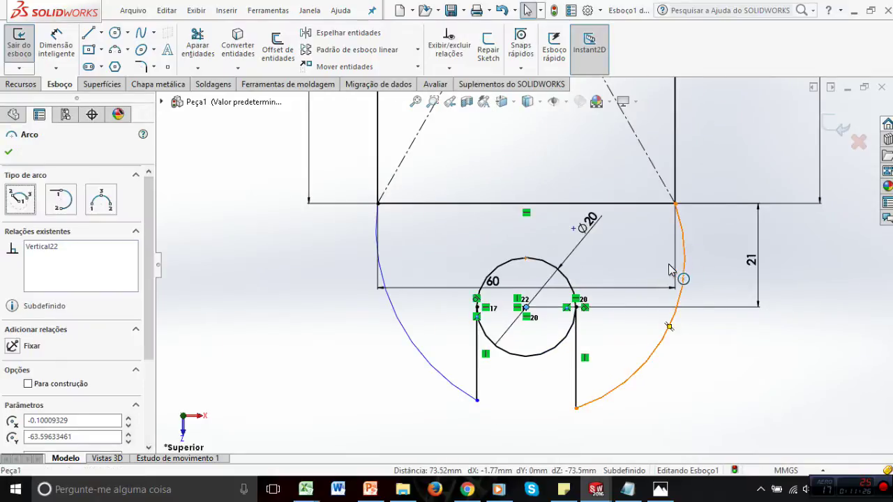
left_click_drag(668, 269, 671, 277)
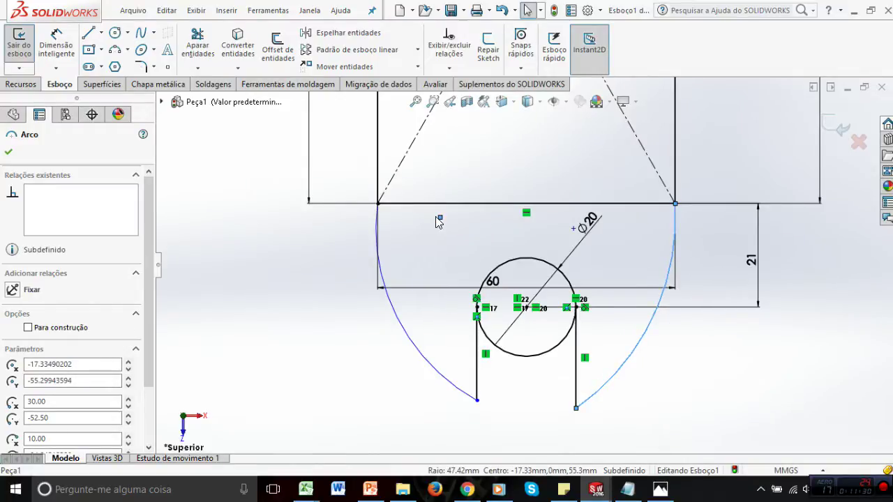
left_click(370, 489)
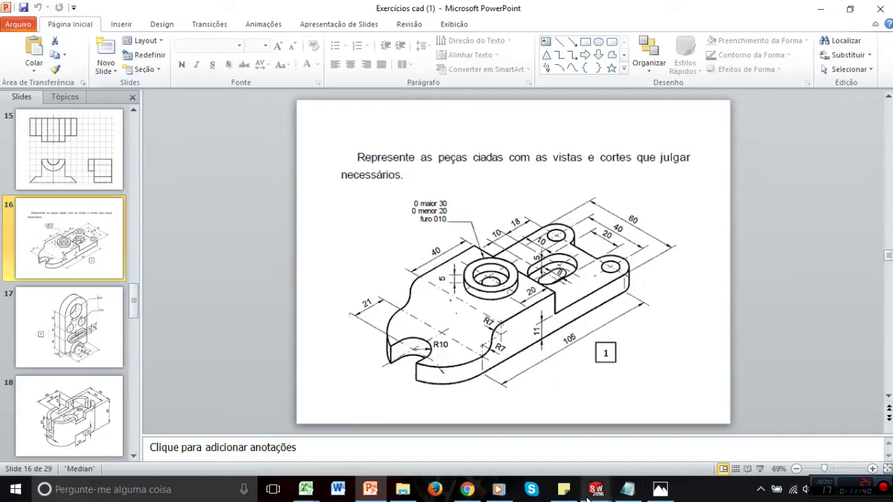
left_click(647, 426)
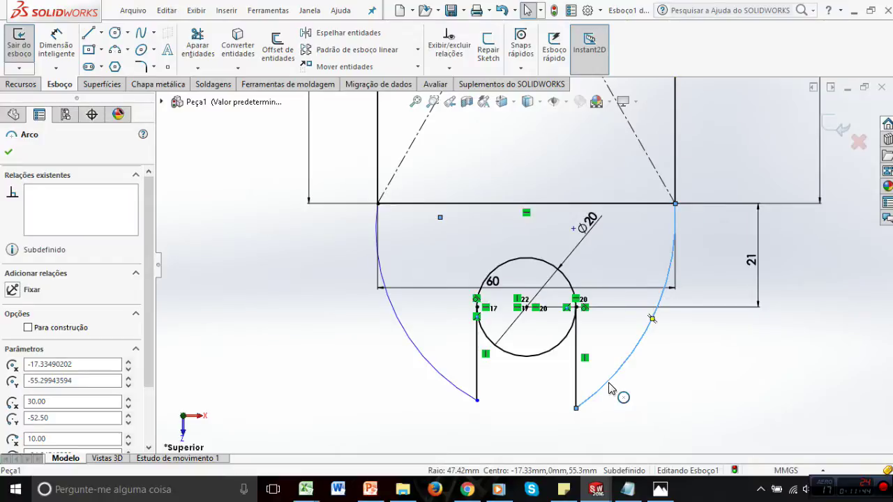
Try replacing both end arcs with a circle centred on the rectangle's lower edge midpoint, and restore the deleted arcs
key("Escape")
left_click(430, 368)
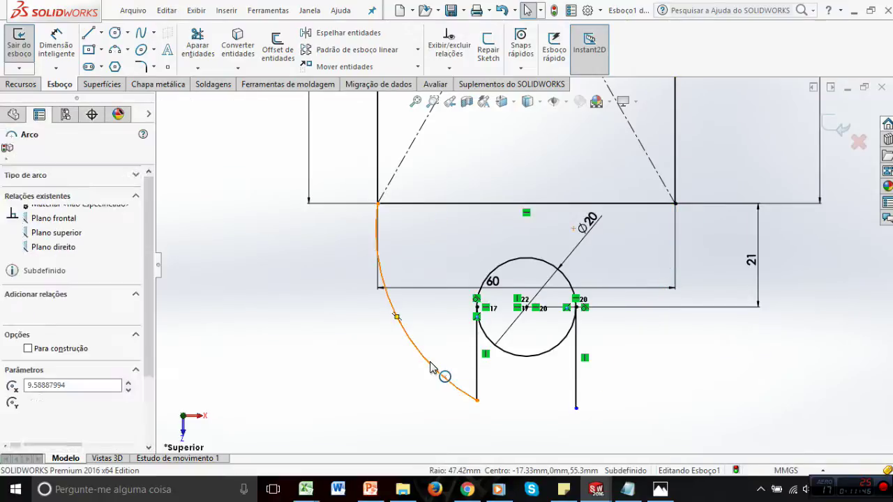
key("Delete")
left_click(115, 33)
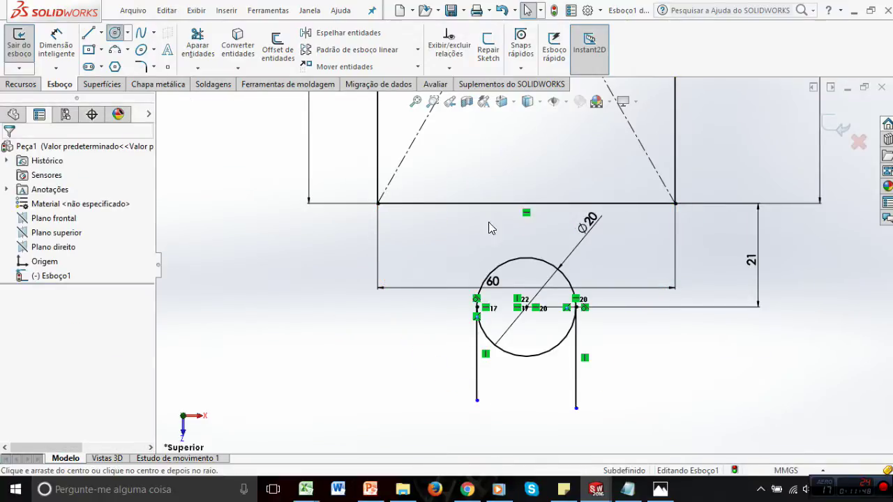
left_click(527, 204)
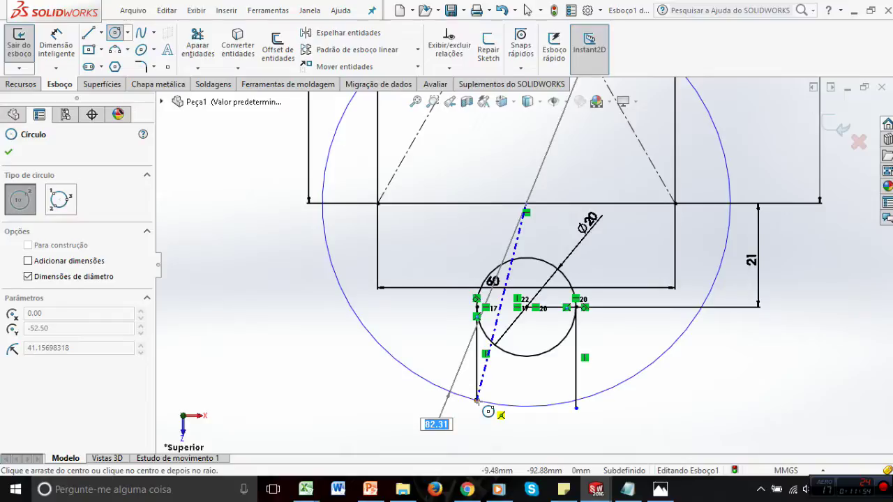
key("Escape")
key("ctrl+z")
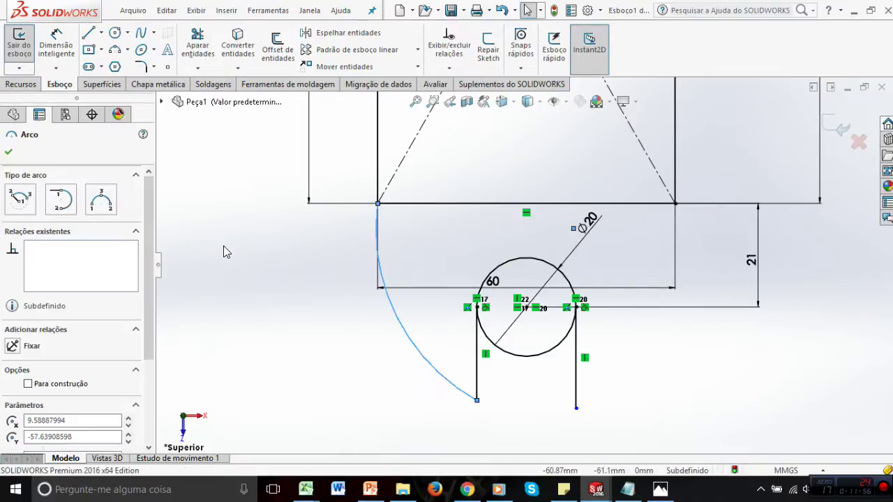
key("ctrl+z")
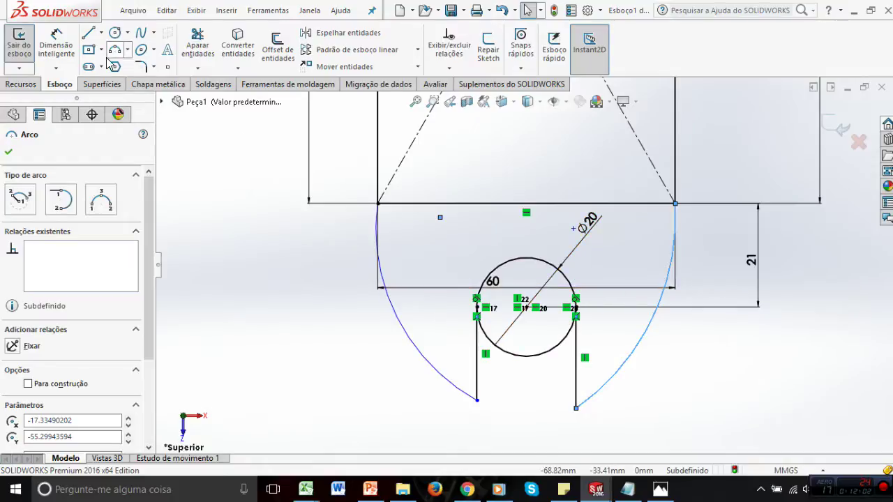
Check the right-hand arc's radius with Smart Dimension, review the end shape on PowerPoint slide 16, and return to the SolidWorks sketch
left_click(62, 40)
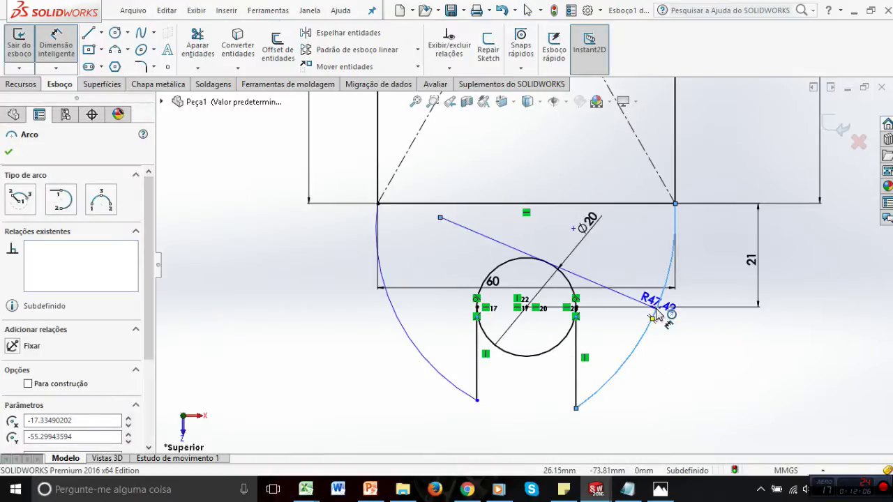
key("Escape")
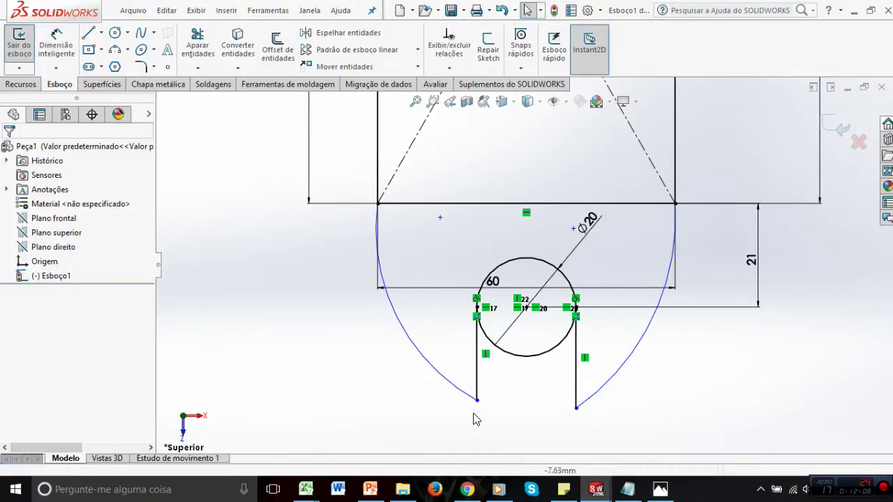
left_click(370, 489)
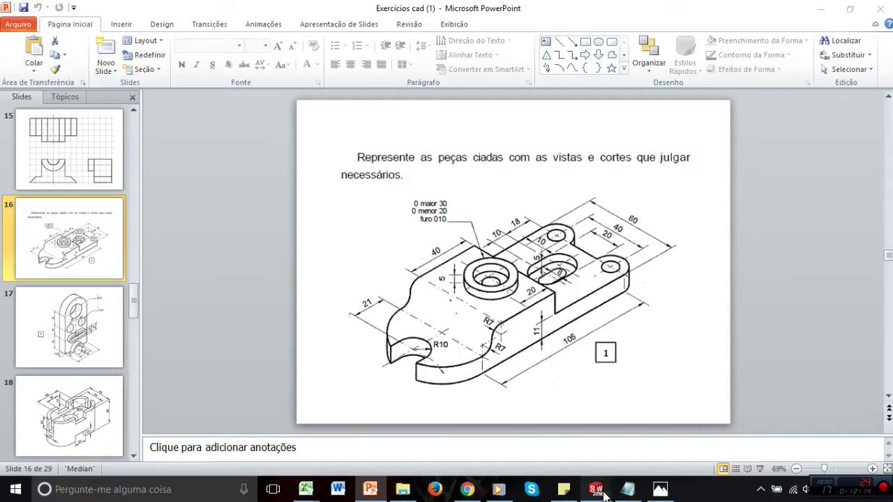
left_click(645, 433)
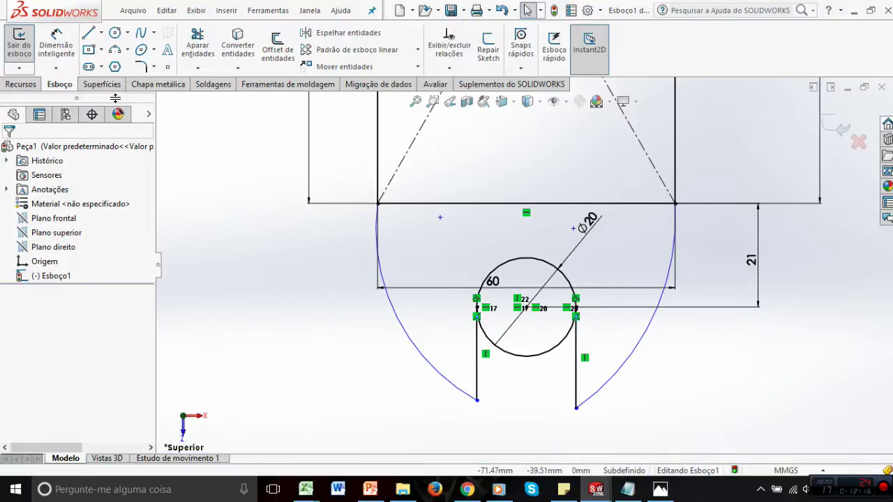
Dimension the left vertical line of the notch to a length of 10 mm
key("d")
left_click(478, 366)
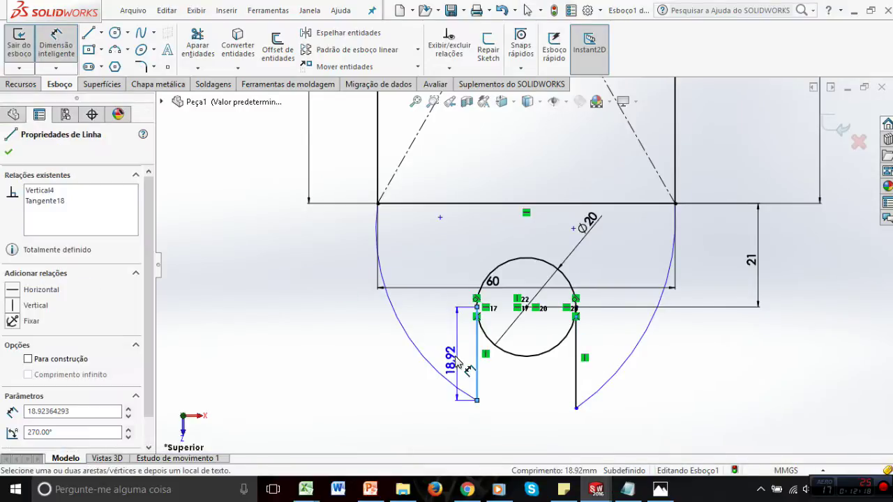
left_click(454, 356)
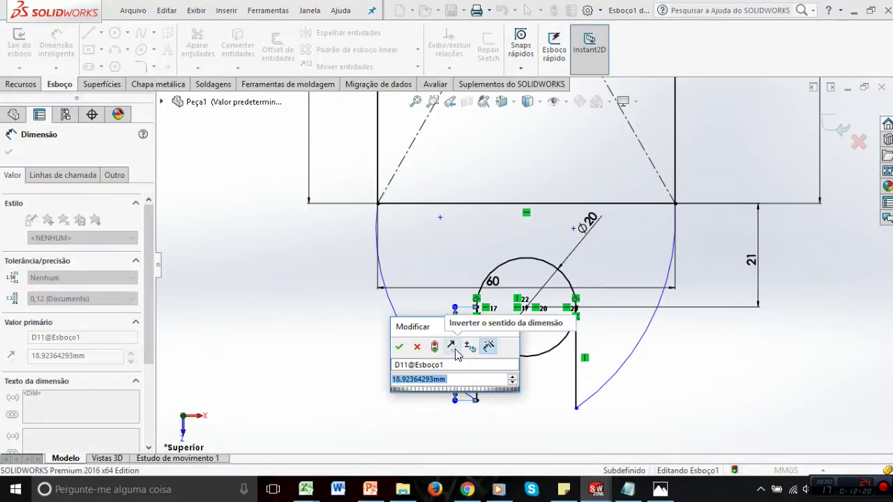
type("10")
key("Return")
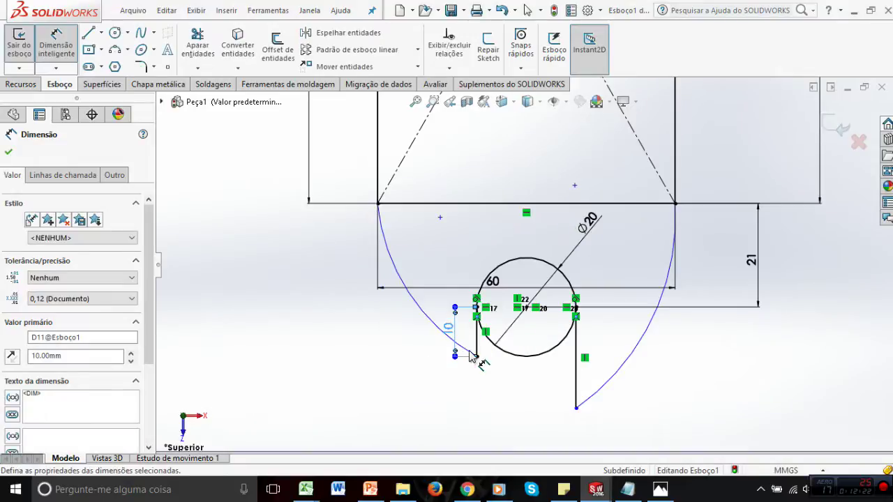
Dimension the right vertical line of the notch to a length of 10 mm
left_click(576, 376)
left_click(576, 358)
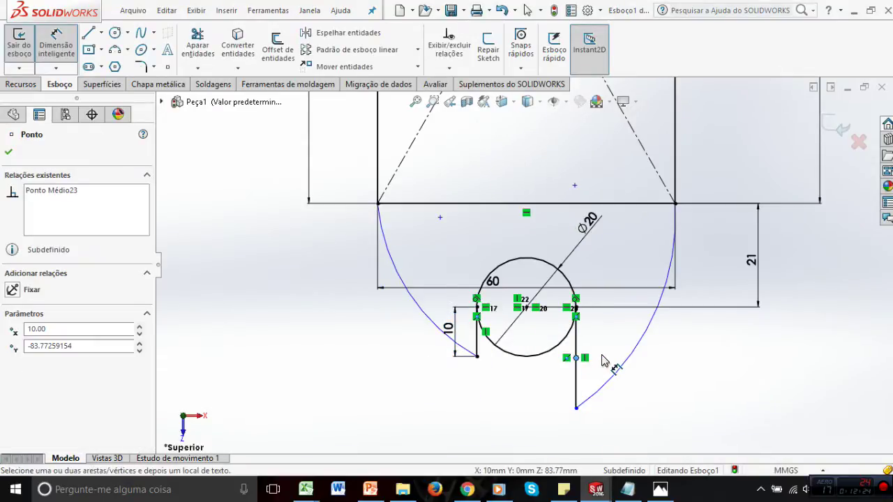
left_click(577, 368)
left_click(597, 365)
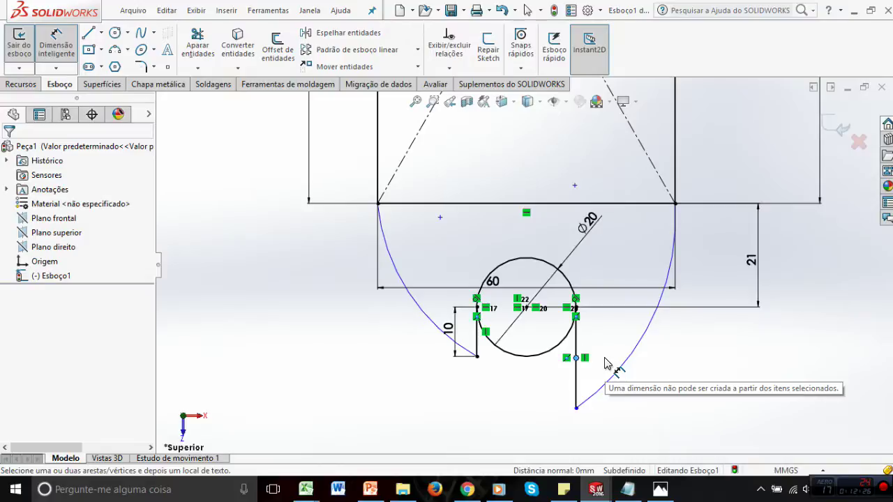
left_click(578, 374)
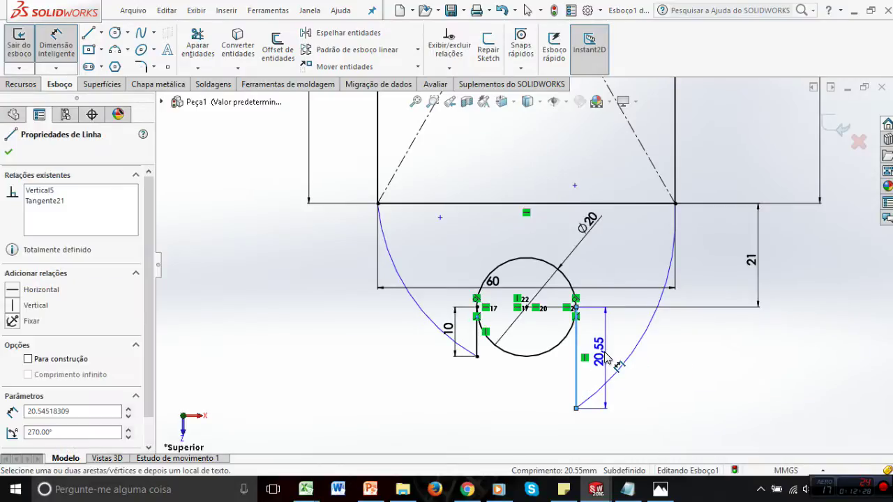
left_click(605, 358)
type("10")
key("Return")
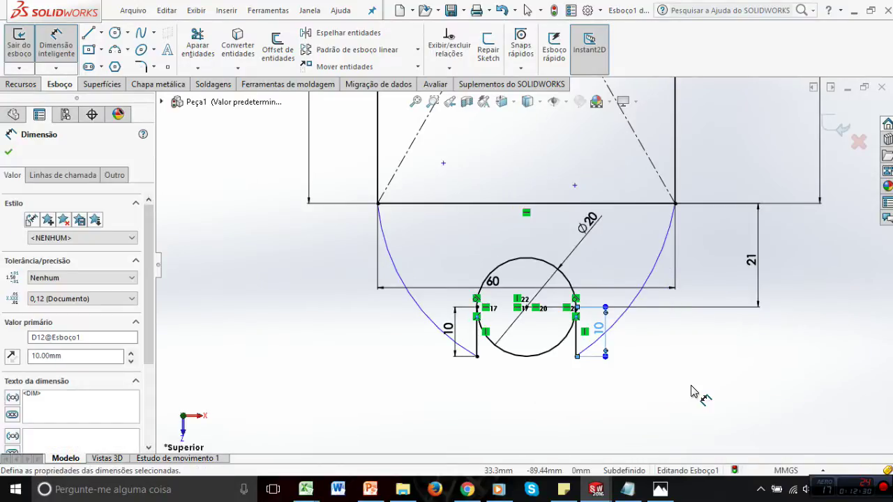
left_click(690, 388)
Look over the whole sketch in isometric and top views, and check the left-hand end arc's radius with Smart Dimension
key("ctrl+7")
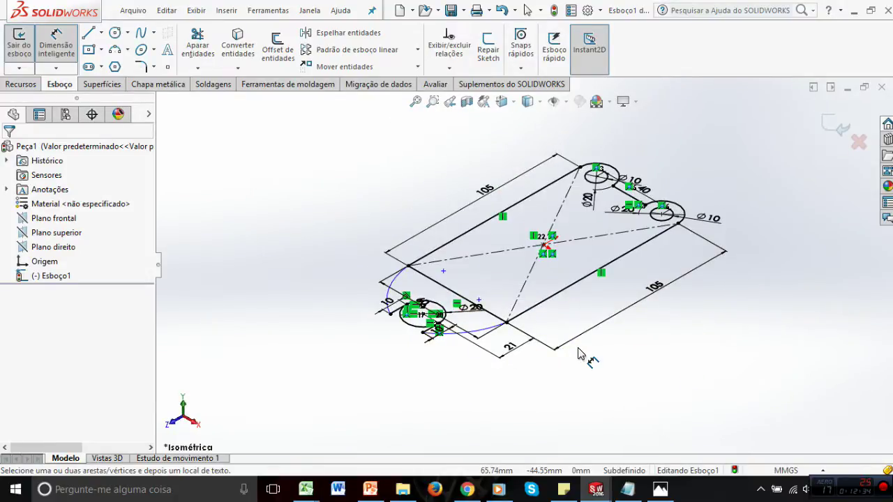
scroll(577, 354, "up", 1)
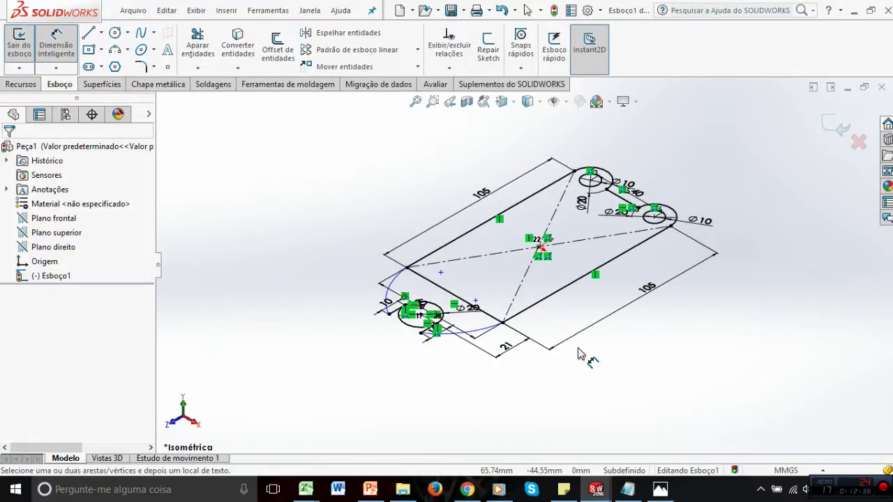
key("ctrl+5")
scroll(519, 376, "down", 3)
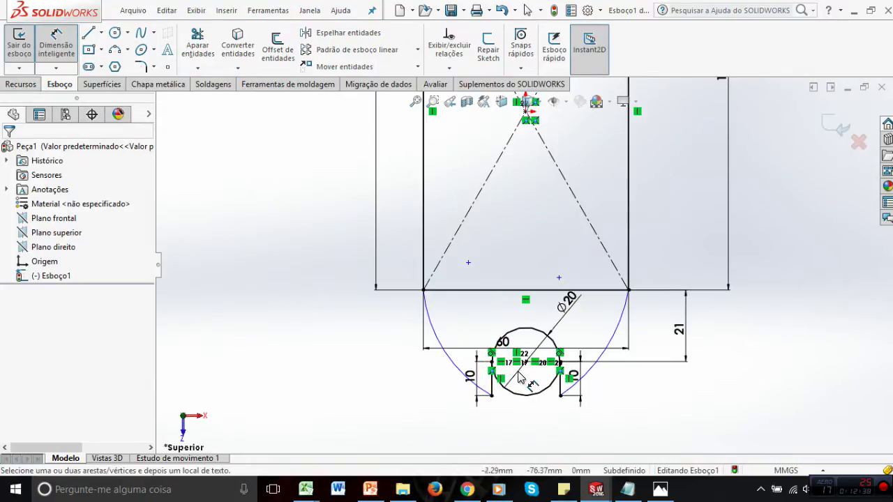
scroll(519, 377, "down", 5)
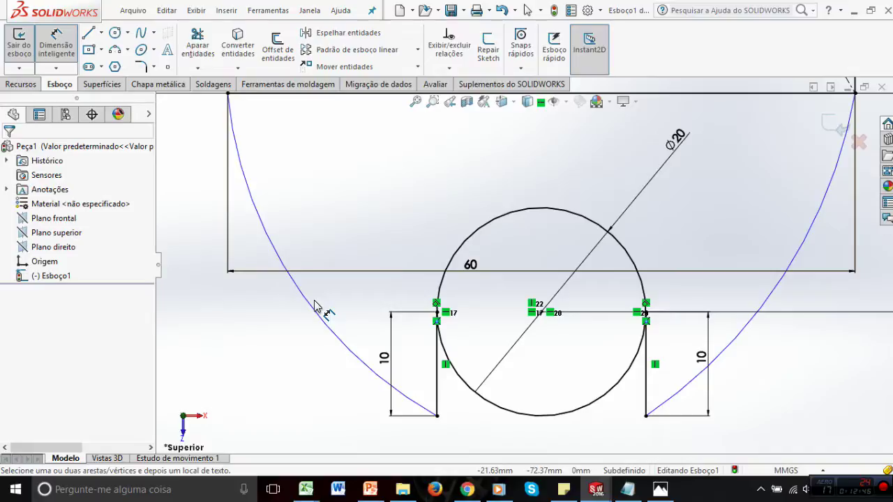
left_click(316, 302)
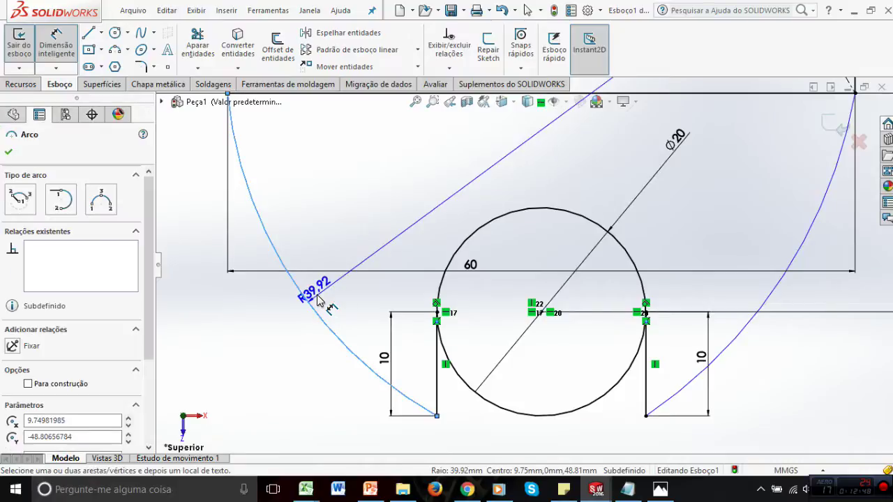
key("Escape")
scroll(439, 249, "down", 1)
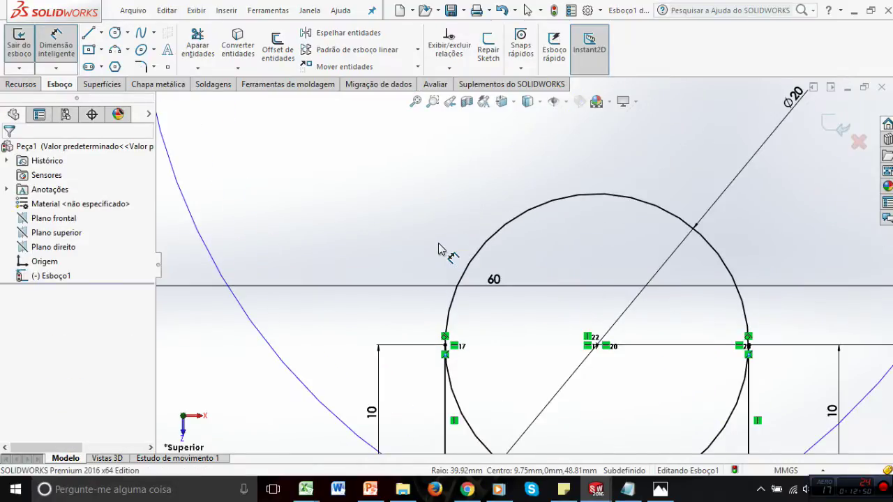
scroll(439, 249, "up", 4)
scroll(438, 250, "up", 1)
scroll(668, 235, "down", 2)
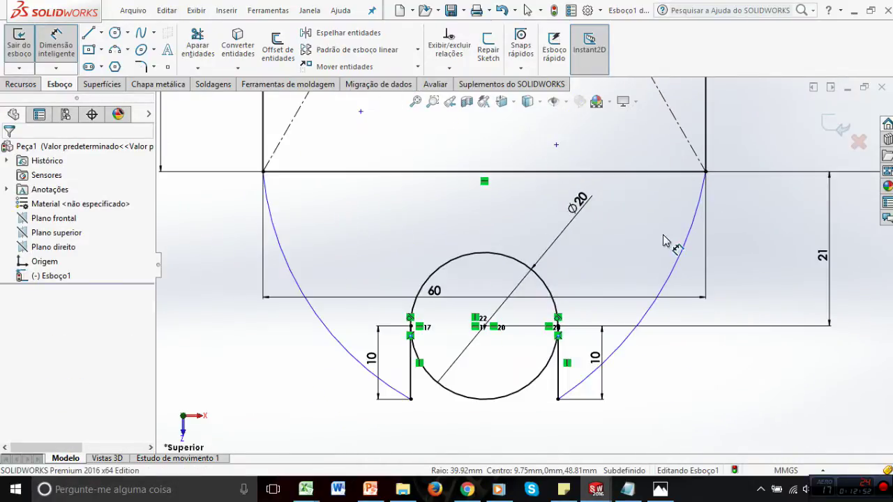
key("Escape")
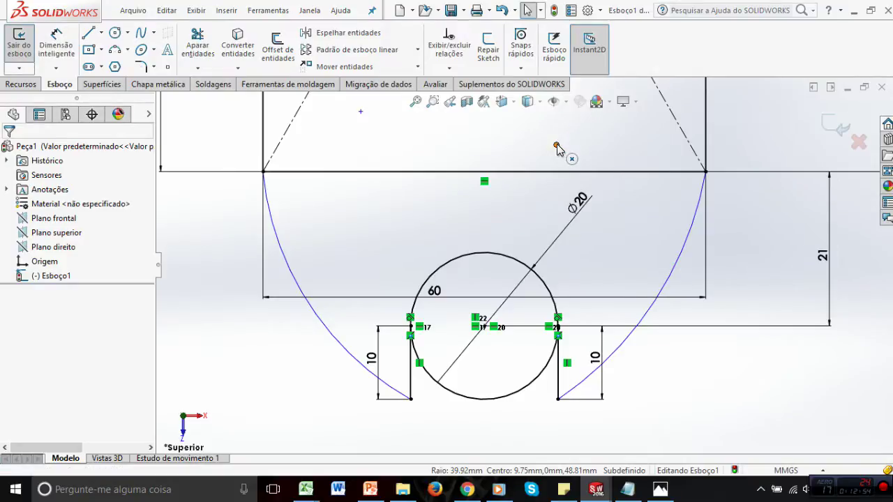
Try dimensioning the distance from the left-hand arc's centre point to the right-hand arc's midpoint at 30 mm and at 25 mm
left_click(556, 146)
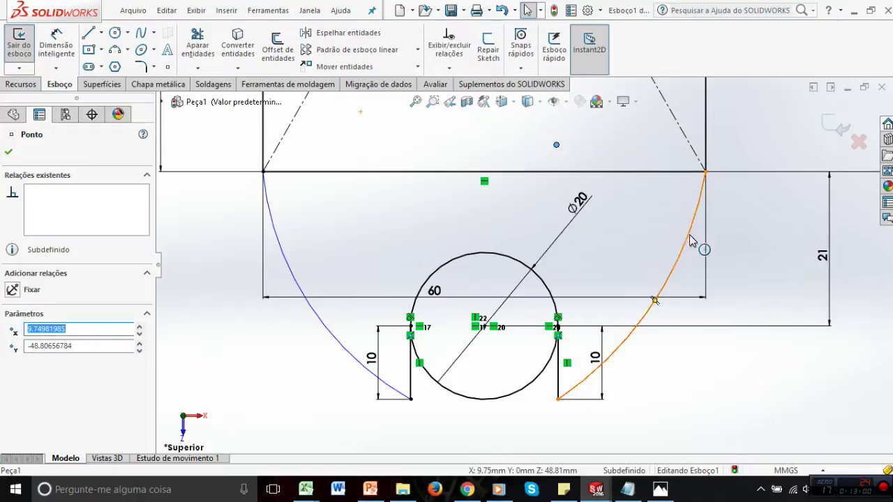
left_click(56, 46)
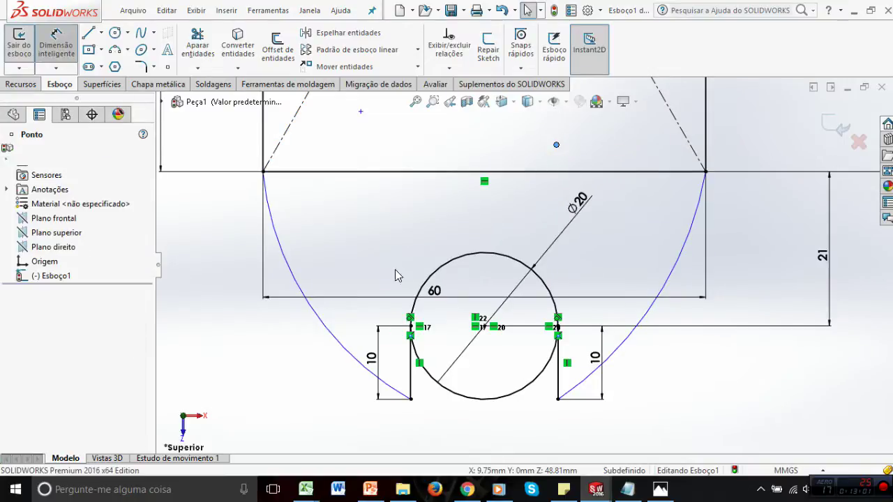
left_click(656, 305)
left_click(640, 267)
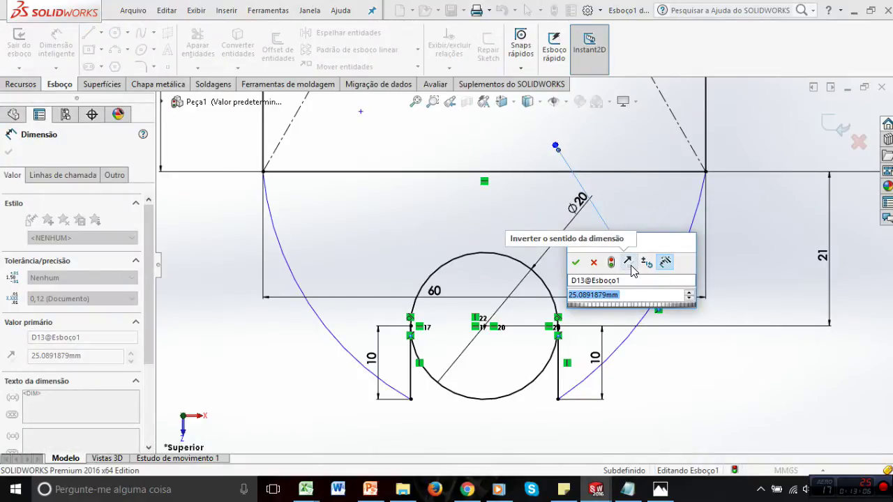
type("30")
key("Return")
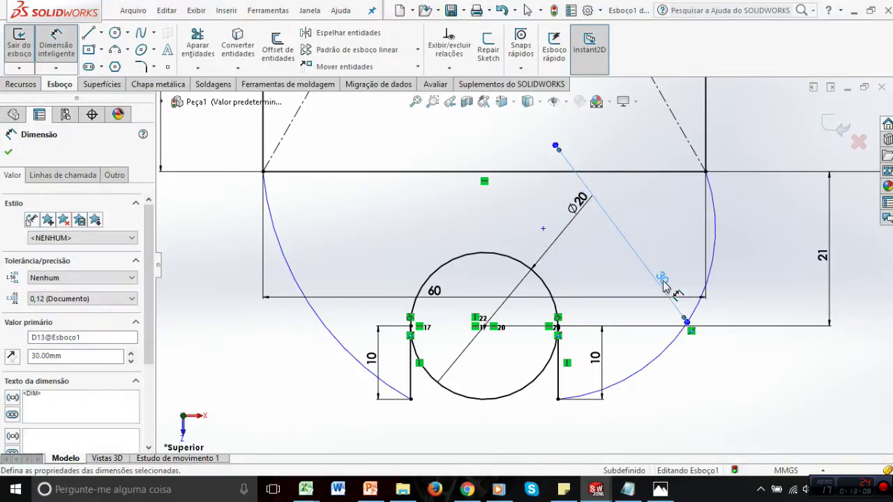
double_click(662, 278)
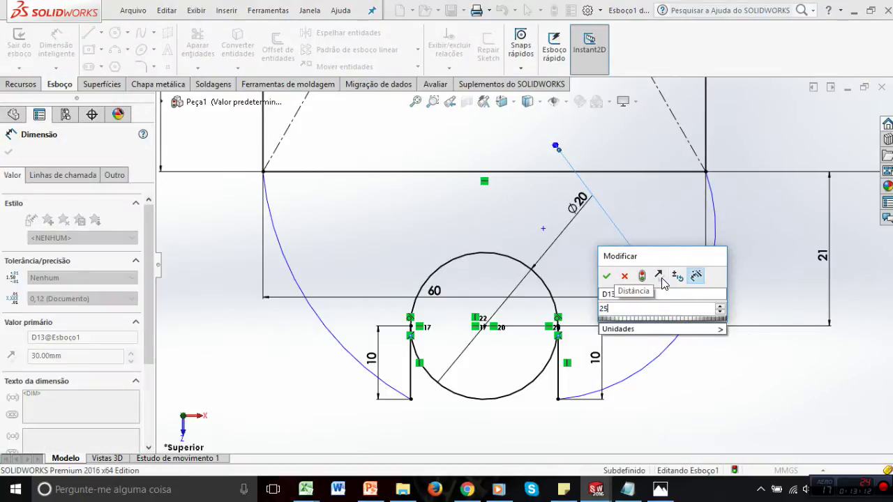
key("Escape")
Review the part drawing on PowerPoint slide 16 and return to the SolidWorks sketch
left_click(369, 489)
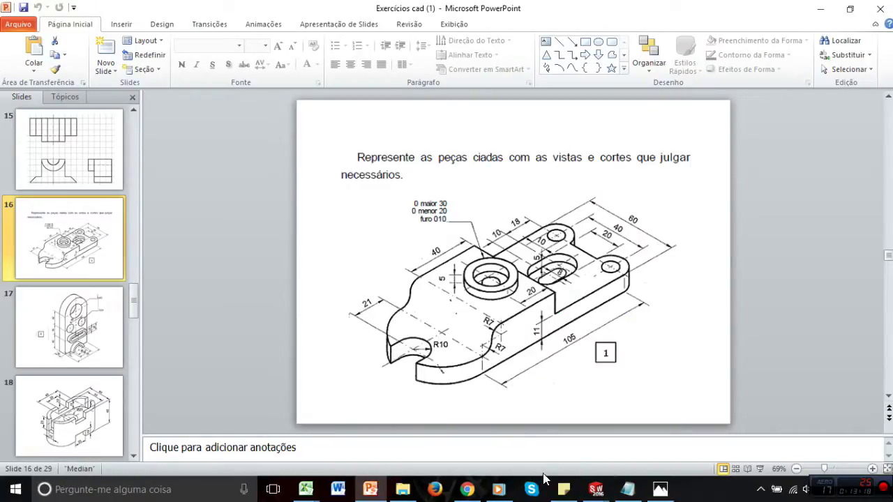
left_click(466, 489)
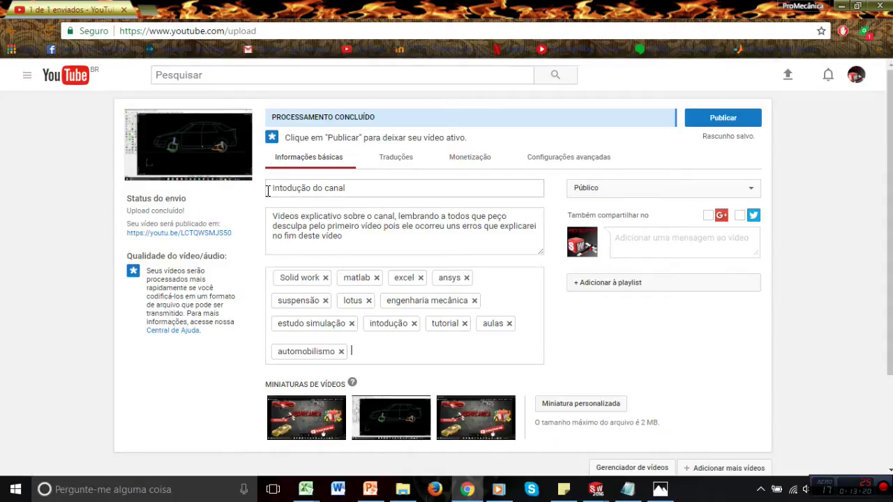
mouse_move(596, 489)
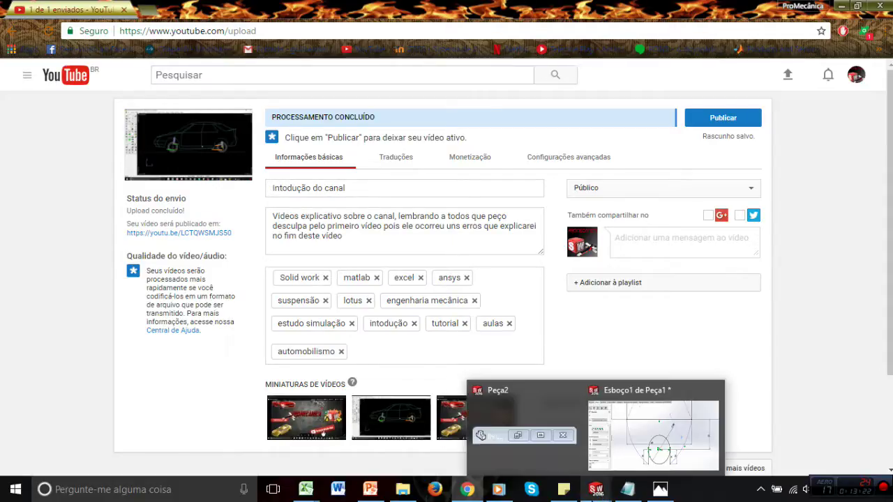
left_click(618, 458)
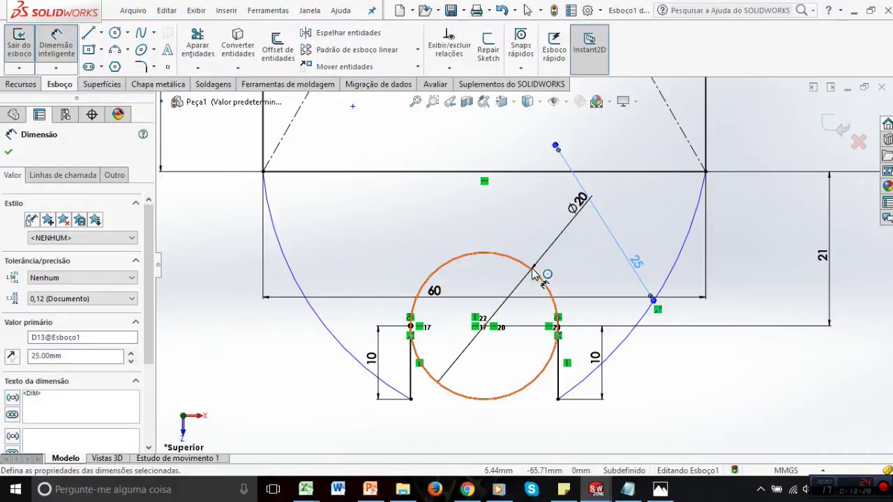
Delete the 25 mm trial dimension and the right-hand end arc
key("Escape")
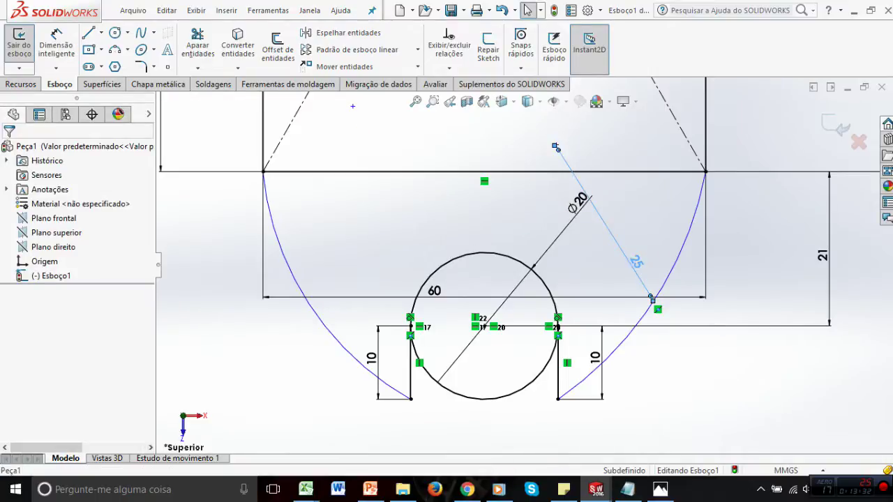
key("Delete")
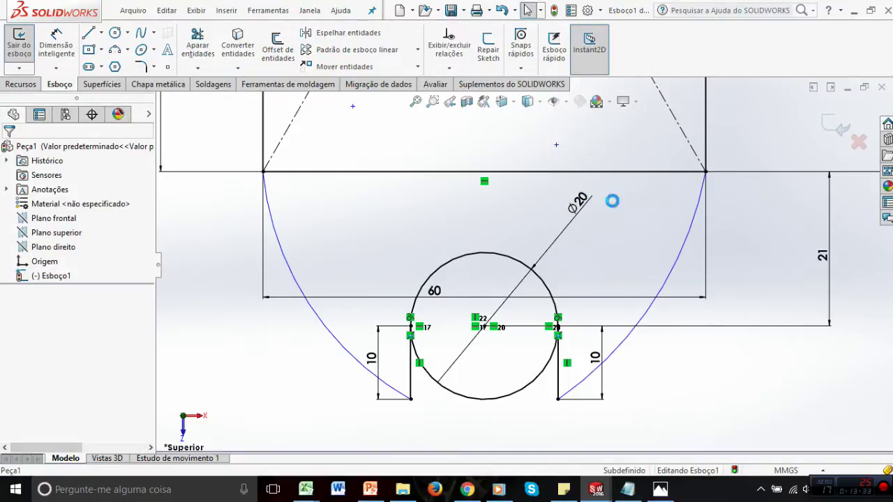
left_click(555, 144)
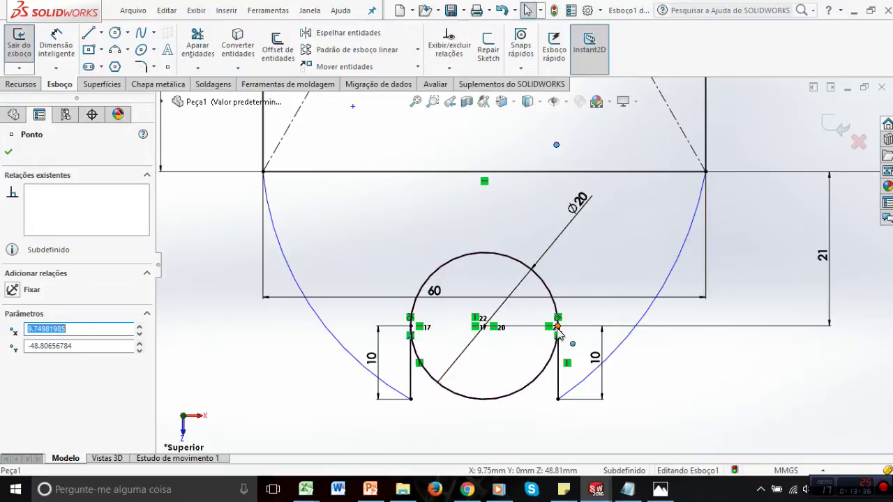
left_click(675, 265)
key("Delete")
Draw a three-point arc bulging outward from the rectangle's lower right corner to the lower end of the notch's right vertical line
left_click(115, 49)
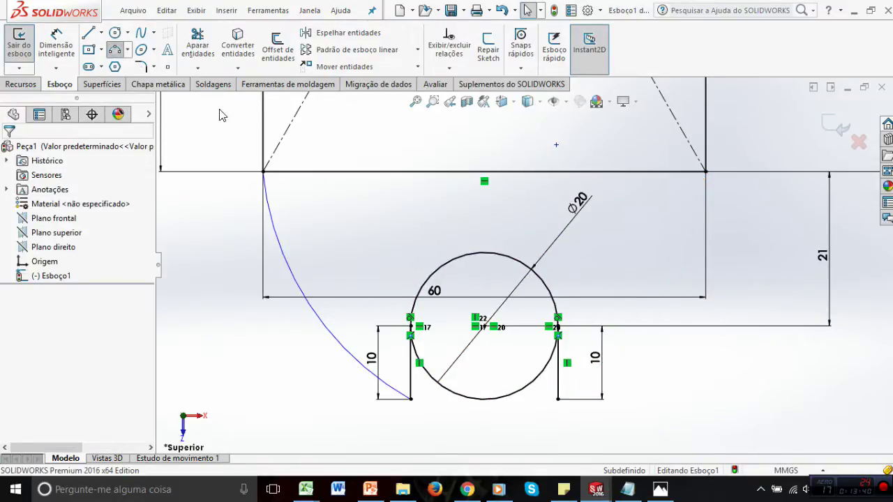
left_click(706, 171)
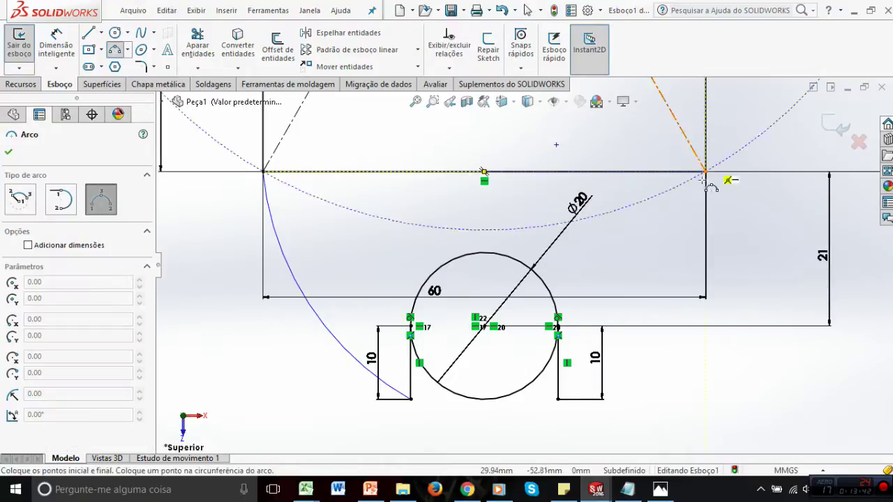
left_click(558, 399)
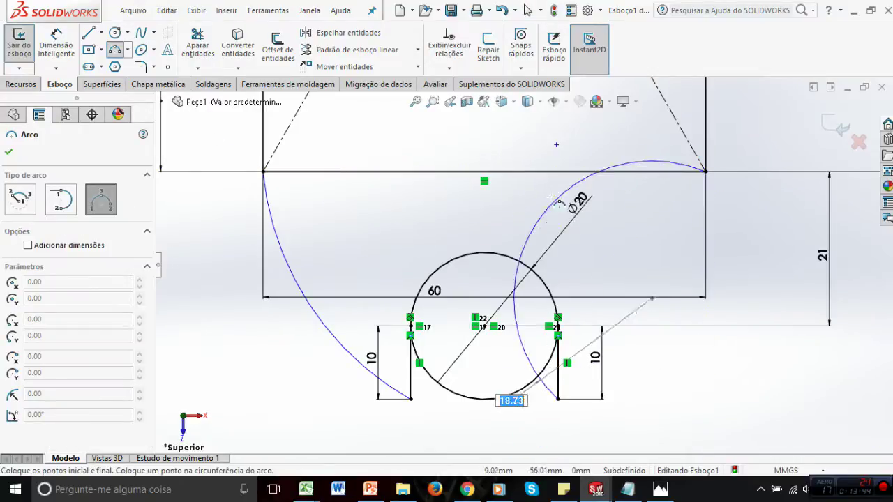
left_click(694, 307)
key("Escape")
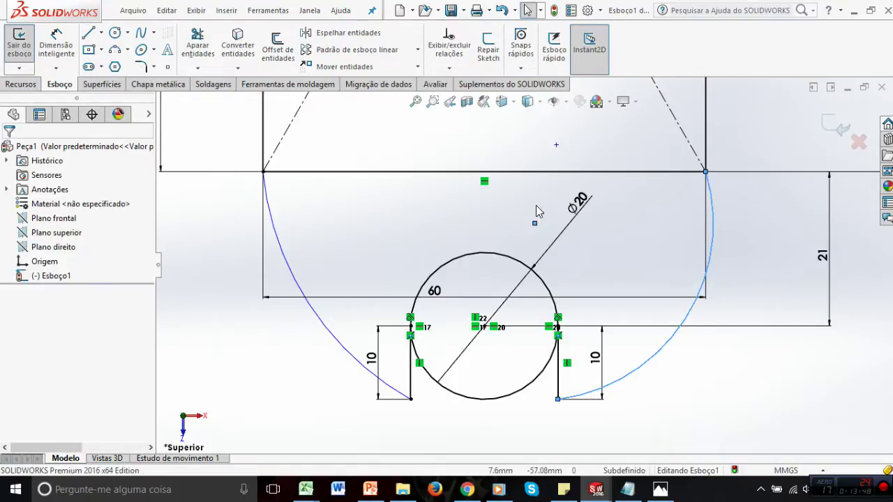
Add a Coincident relation between the new right-hand arc's centre and the rectangle's lower edge
left_click(535, 224)
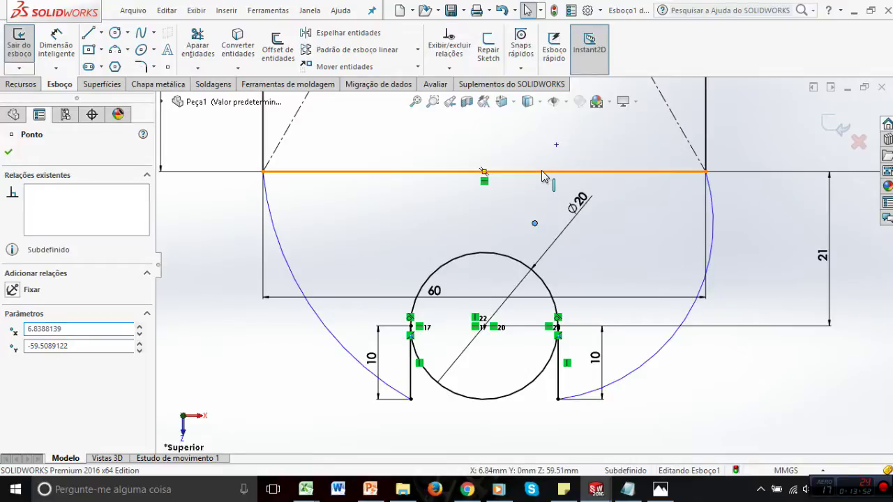
left_click(544, 172, "ctrl")
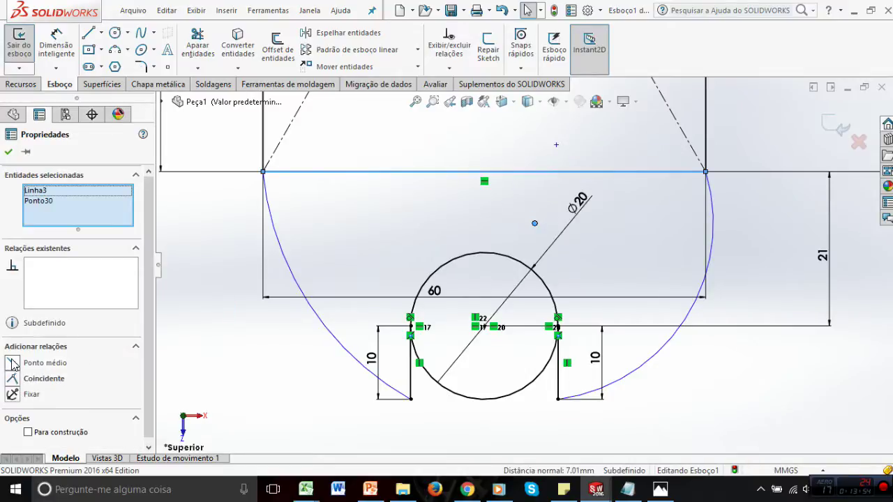
left_click(16, 378)
left_click(290, 412)
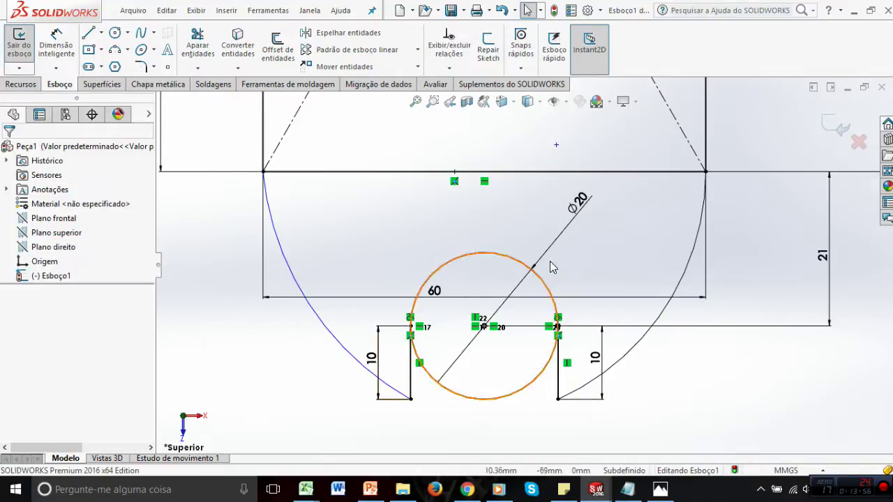
Add a Coincident relation between the left-hand arc's centre and the rectangle's lower edge
left_click(555, 145)
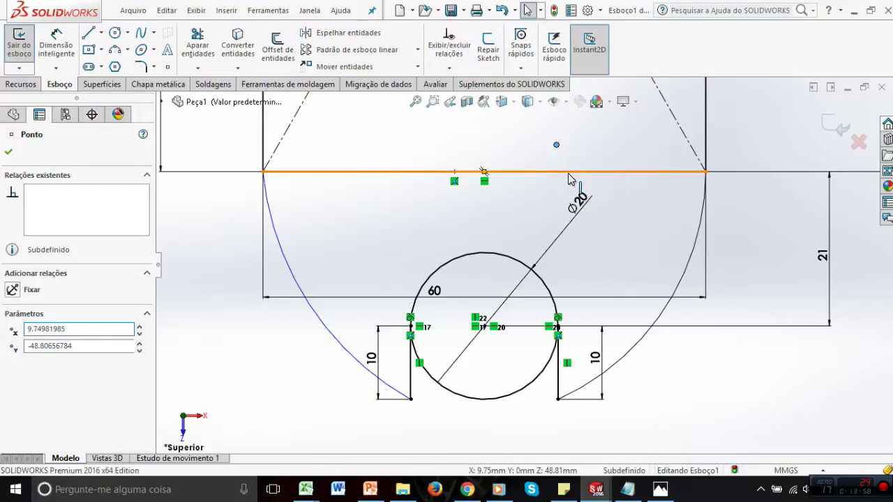
left_click(568, 172, "ctrl")
left_click(13, 379)
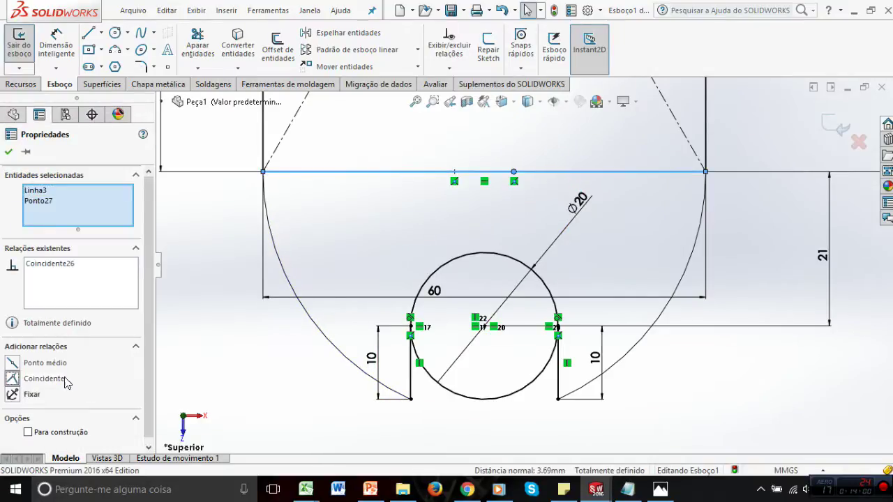
left_click(257, 394)
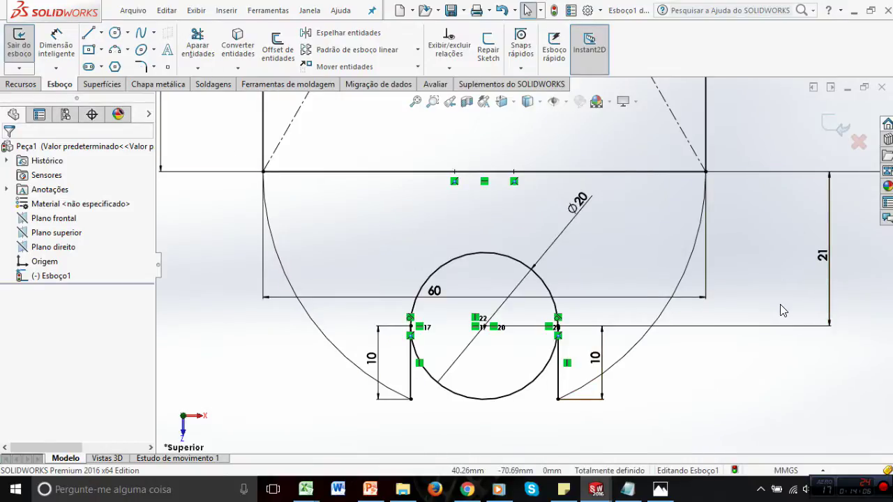
Trim away the lower half of the 20 mm notch circle and the rectangle's lower edge
key("ctrl+7")
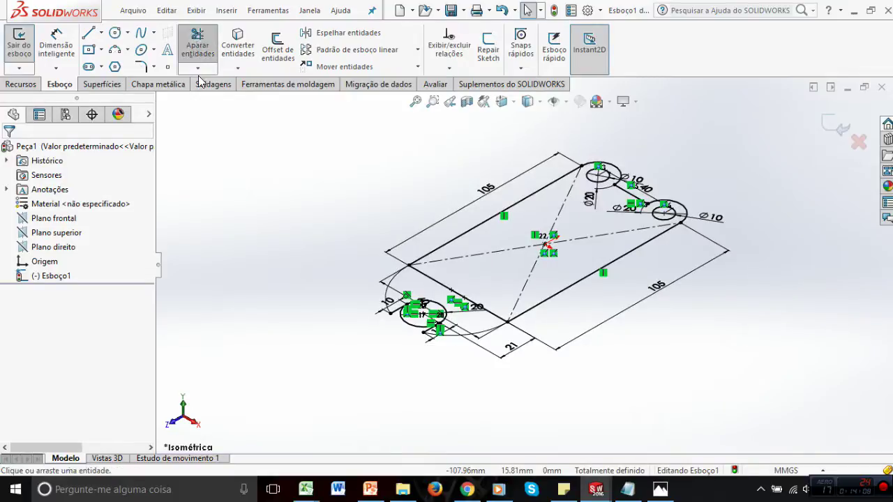
left_click(197, 47)
key("ctrl+5")
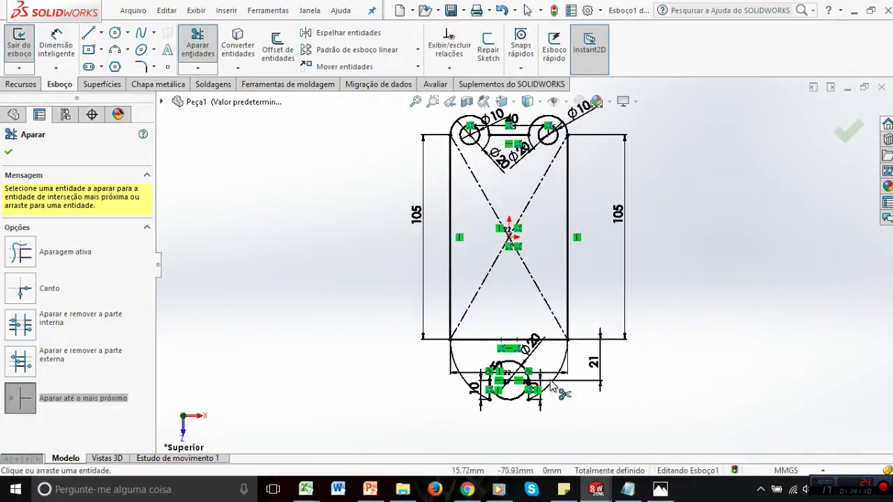
scroll(477, 368, "down", 5)
scroll(477, 367, "down", 2)
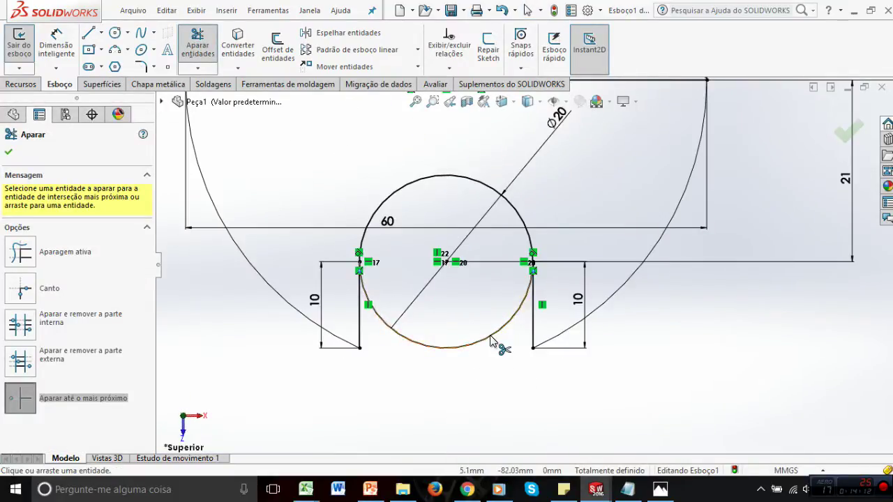
left_click(498, 342)
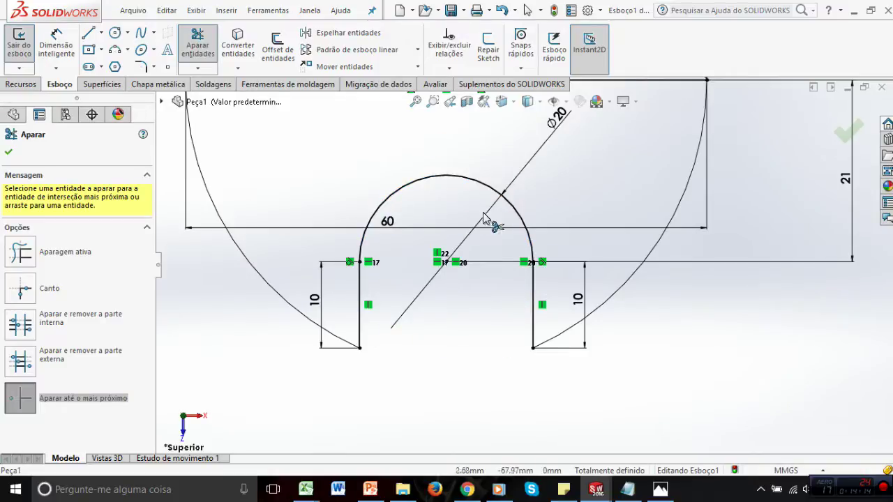
key("ctrl+7")
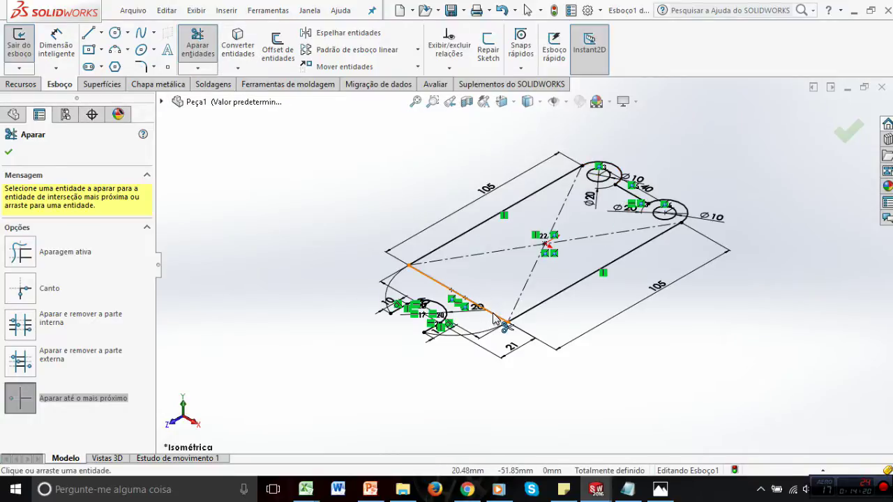
left_click(446, 287)
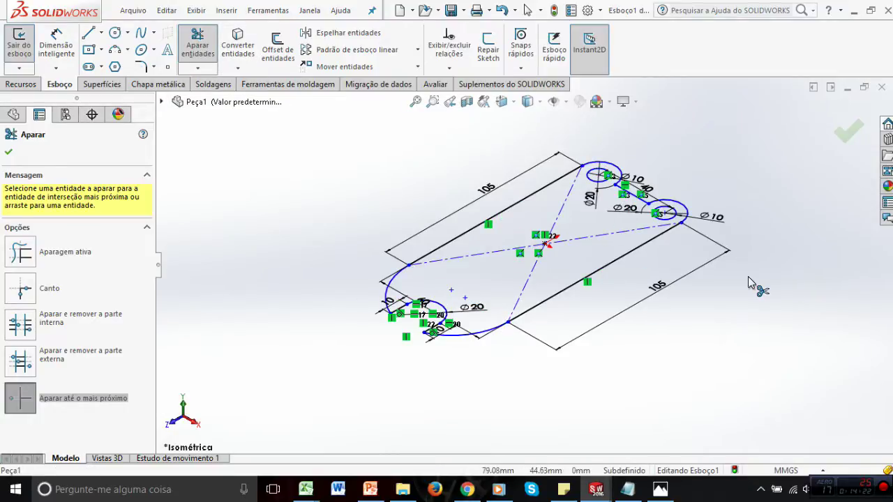
Add a Horizontal relation between both end arcs' centres and the two lower corners of the rectangle
key("ctrl+5")
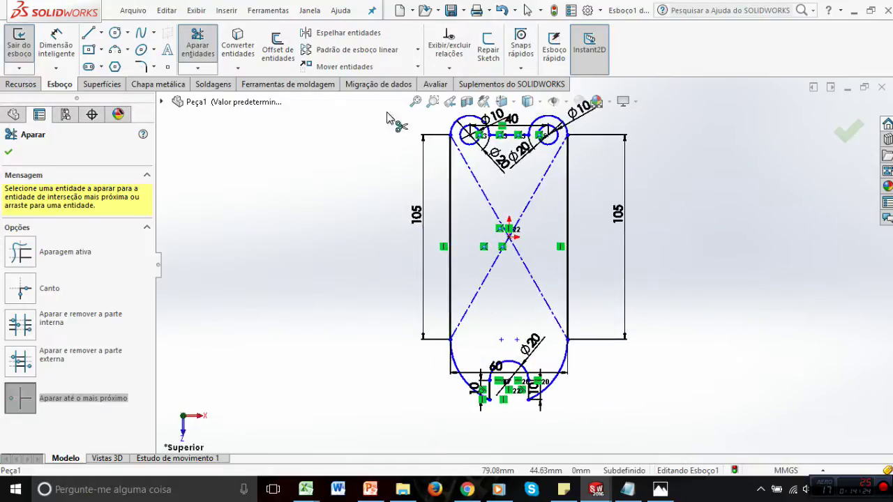
left_click(73, 45)
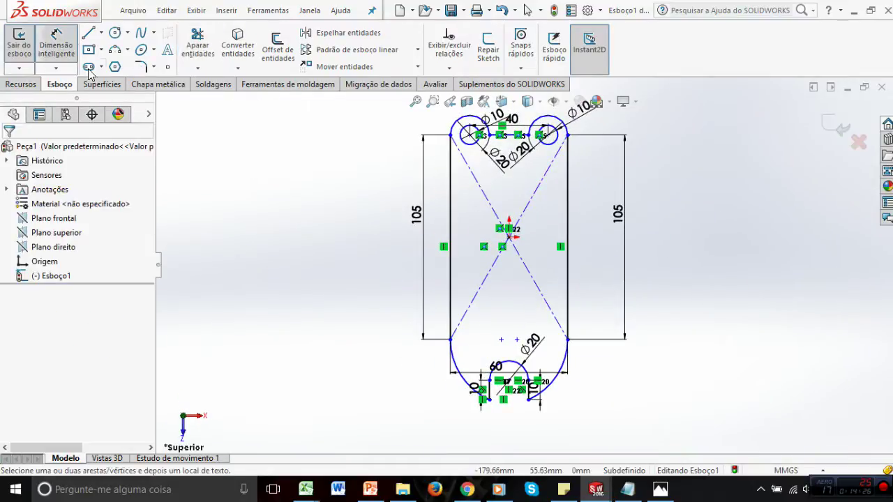
scroll(506, 335, "down", 5)
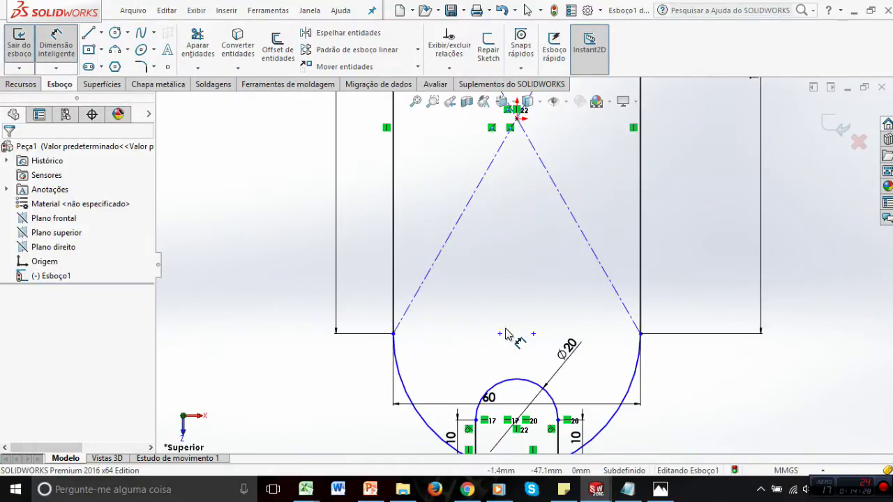
key("Escape")
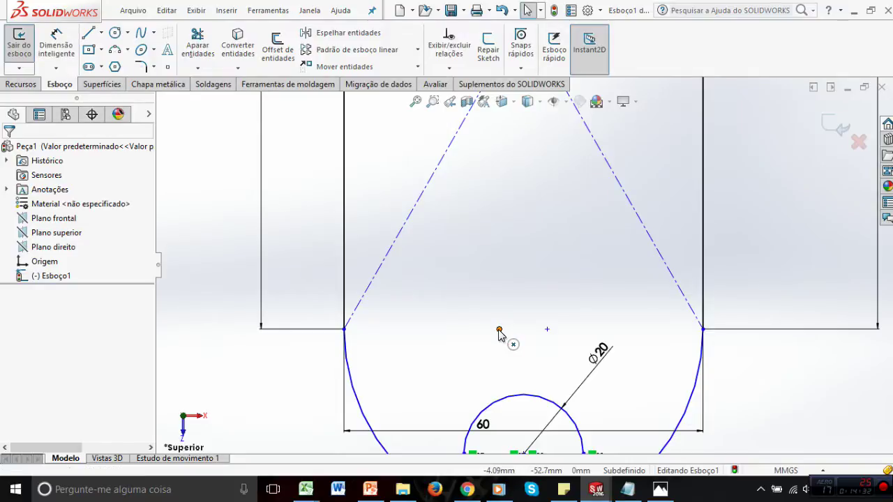
left_click(499, 329)
left_click(547, 329, "ctrl")
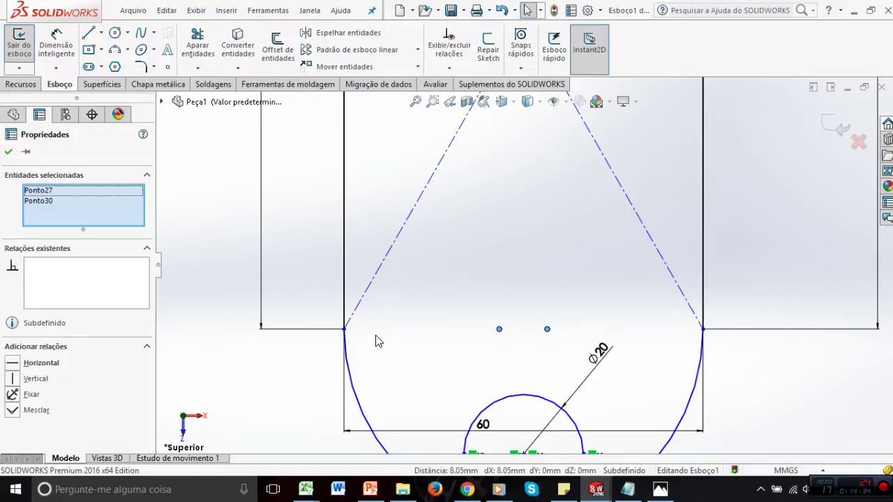
left_click(703, 328, "ctrl")
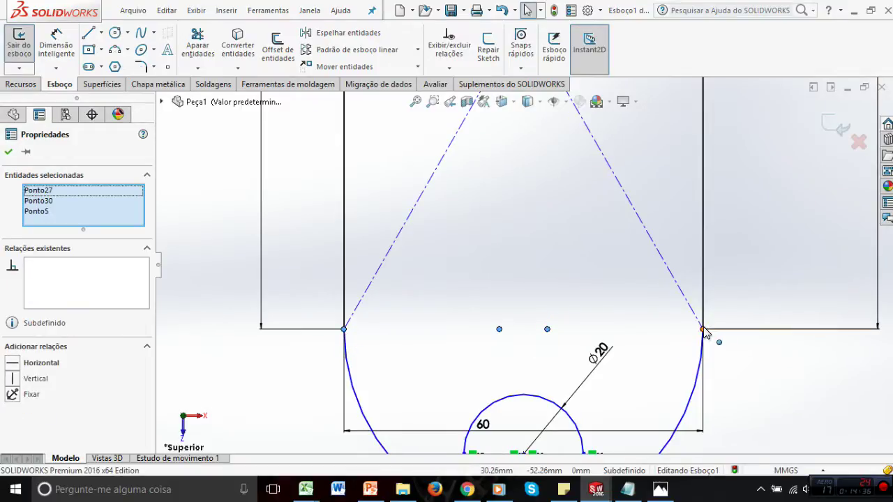
left_click(702, 328)
left_click(12, 370)
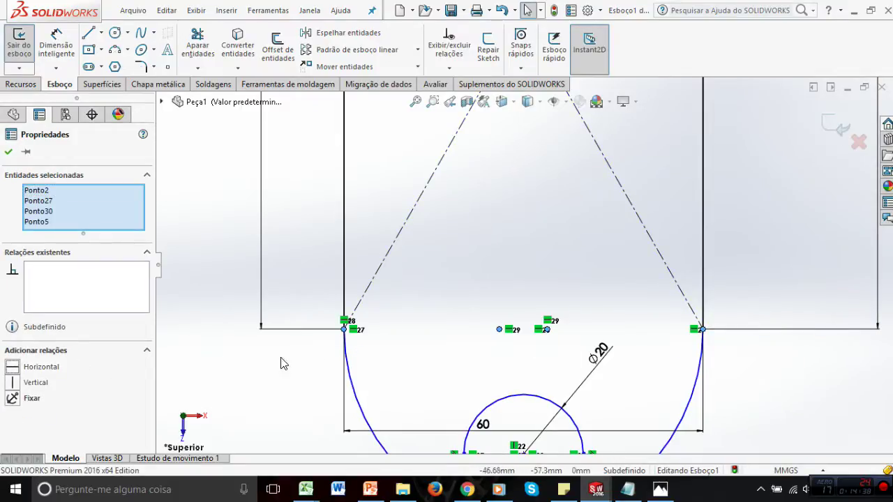
left_click(754, 387)
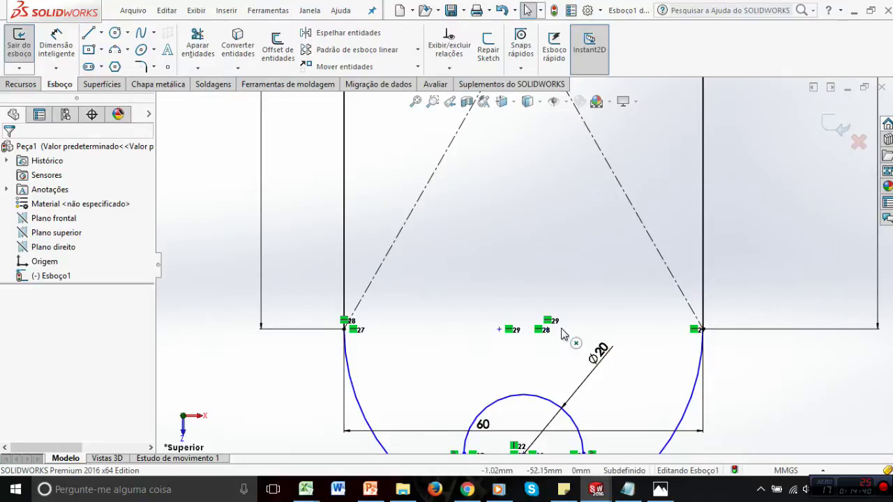
left_click(56, 46)
scroll(547, 289, "up", 2)
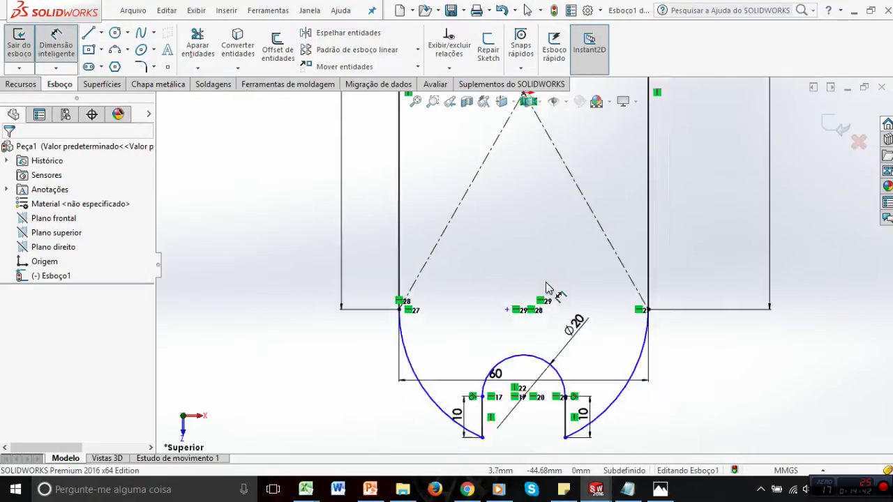
scroll(547, 288, "up", 1)
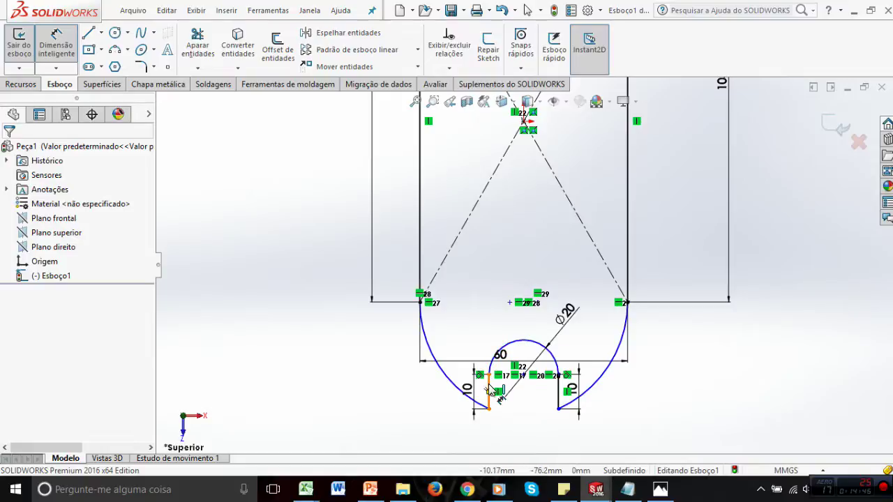
key("Escape")
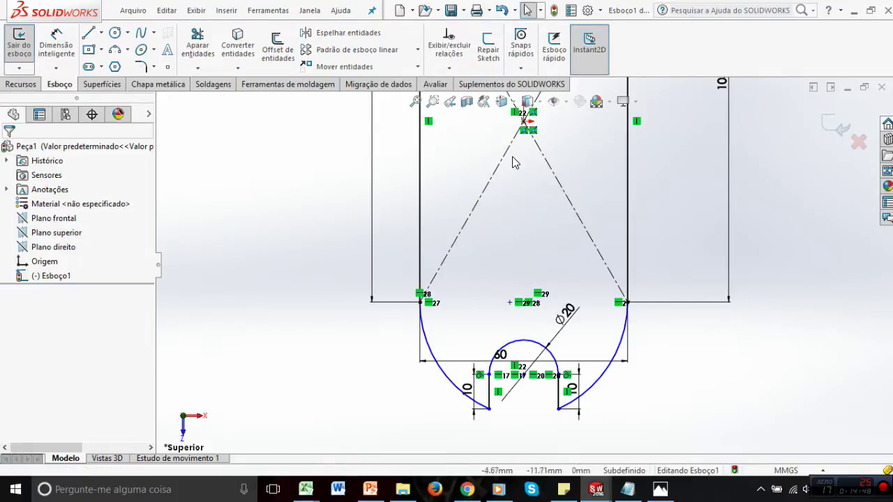
Dimension the left-hand end arc's radius as 34 mm
left_click(56, 46)
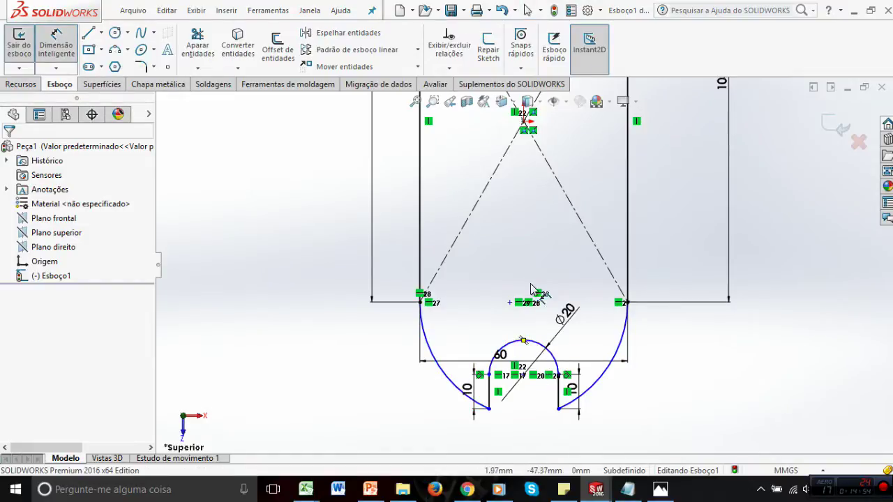
scroll(530, 216, "up", 3)
scroll(526, 213, "up", 2)
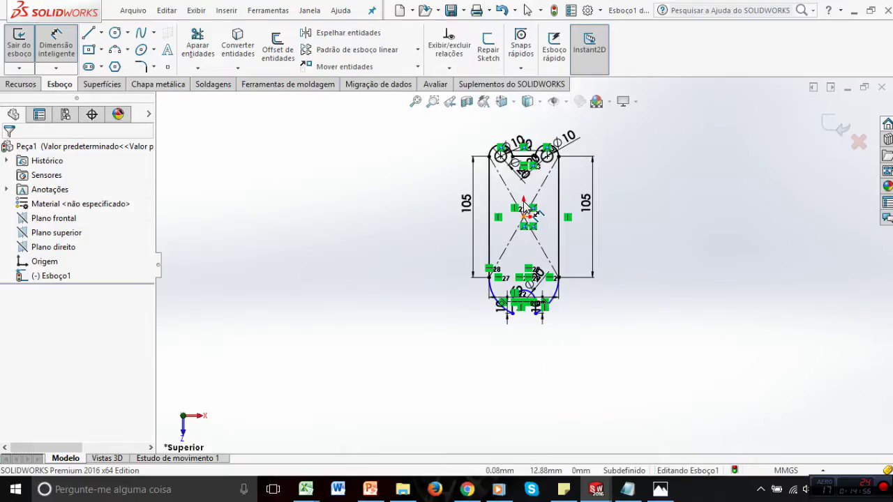
scroll(534, 279, "down", 4)
scroll(529, 293, "down", 5)
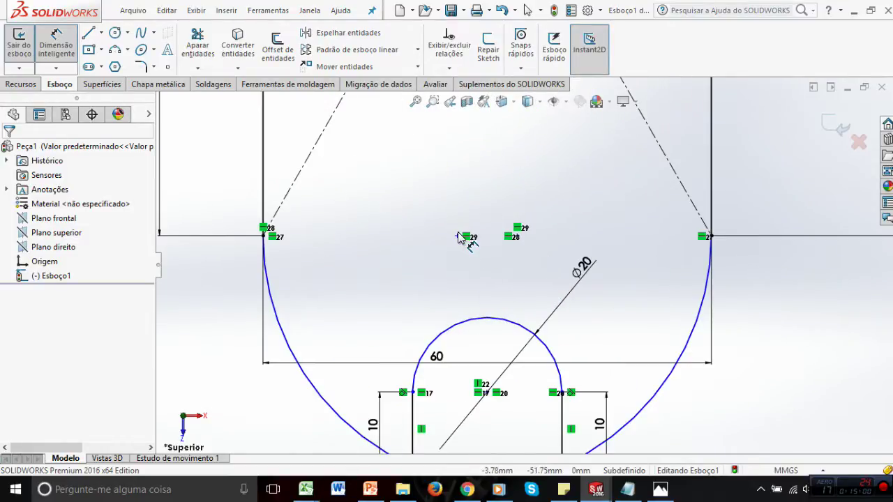
left_click(458, 236)
left_click(296, 357)
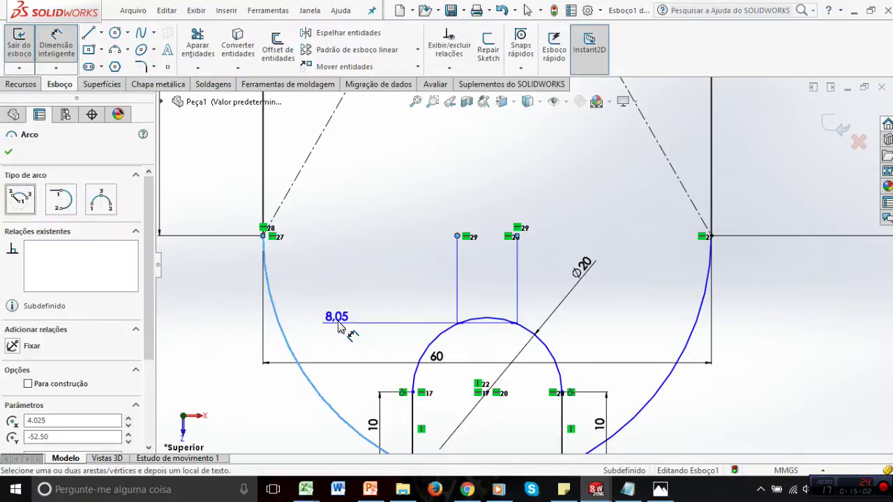
left_click(353, 321)
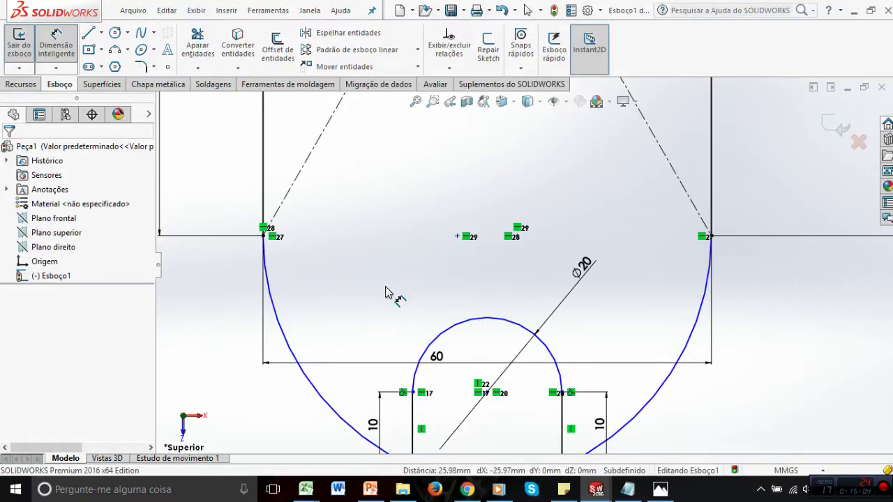
left_click(322, 397)
left_click(373, 323)
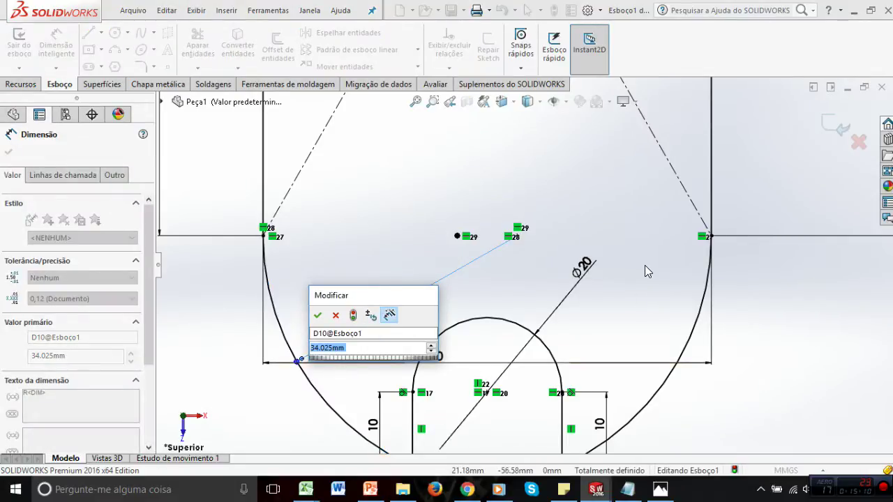
type("34")
key("Return")
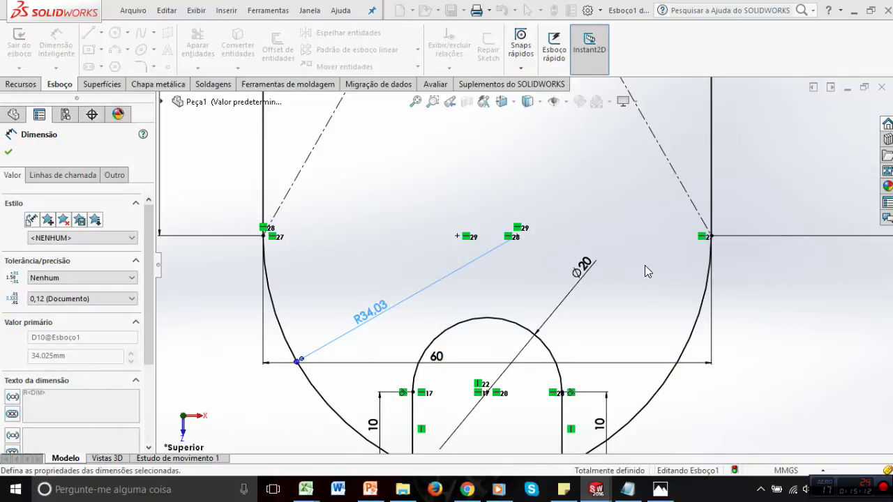
Start an extruded boss from the completed base sketch
key("f")
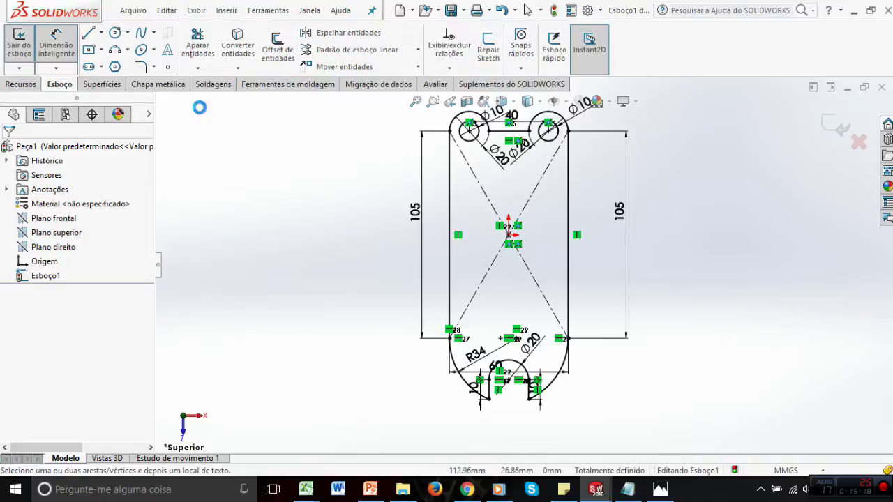
left_click(21, 85)
left_click(30, 45)
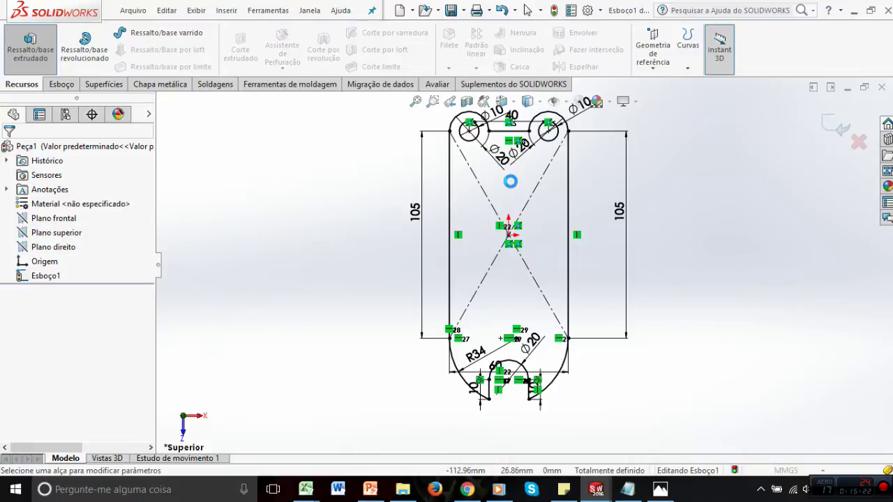
Switch to PowerPoint to check the thickness on the slide 16 part drawing, and return to the SolidWorks extrusion
left_click(370, 489)
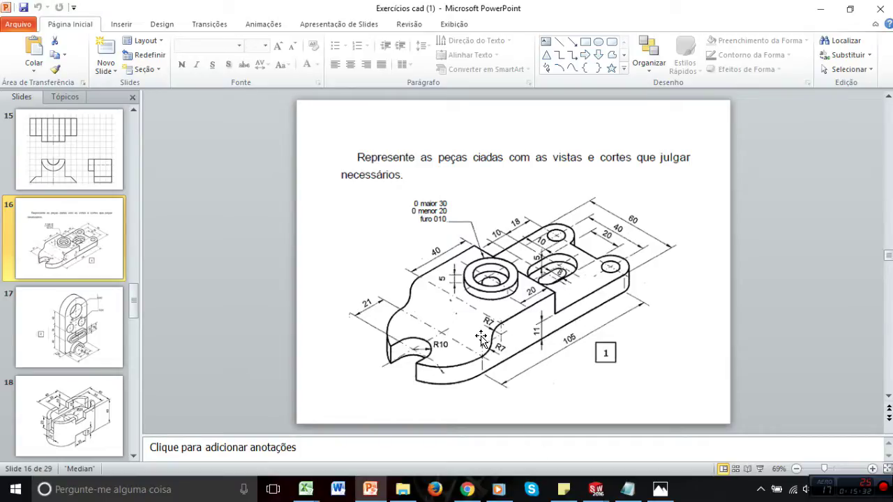
mouse_move(596, 490)
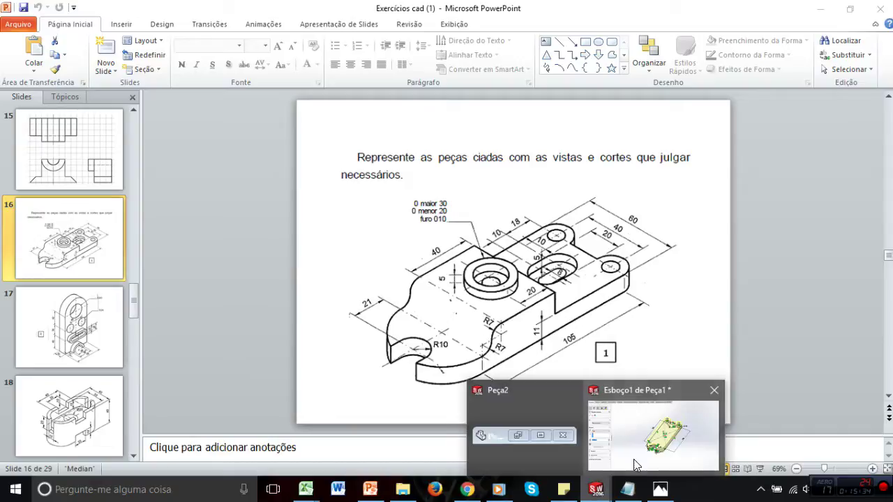
left_click(645, 433)
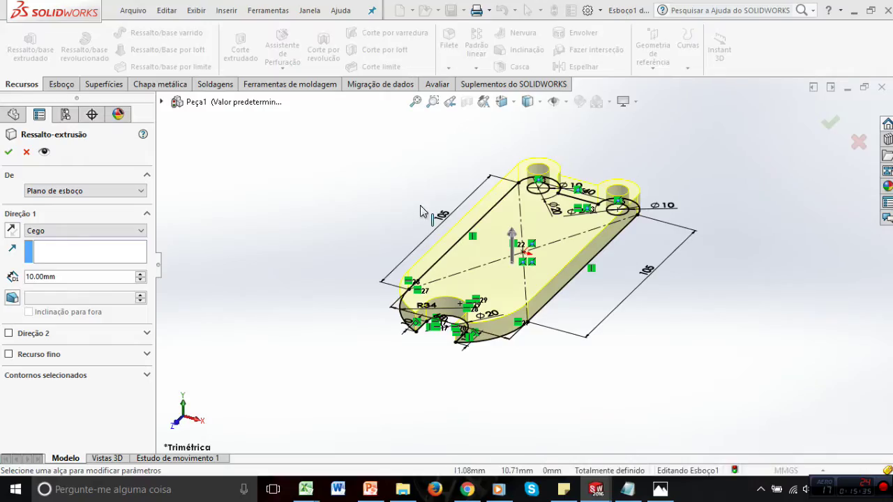
Try the Até o vértice (Up To Vertex) and Até a superfície (Up To Surface) end conditions for the extrusion's Direction 1
left_click(32, 277)
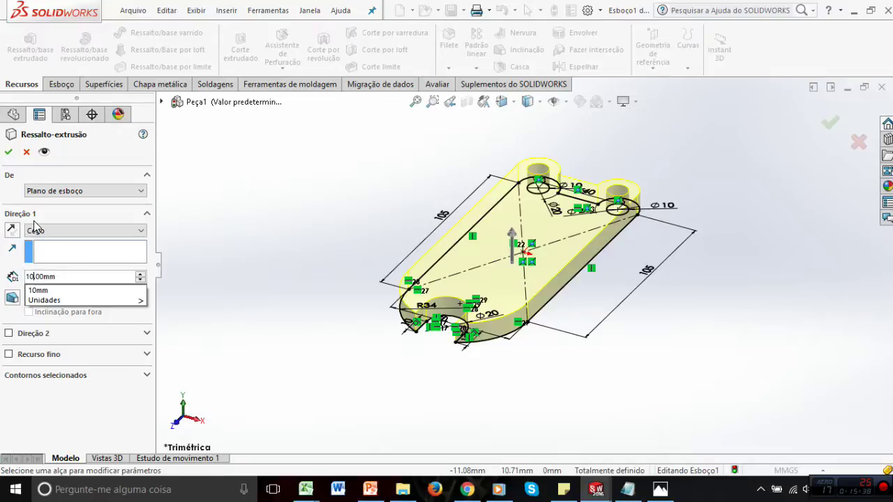
left_click(71, 234)
left_click(73, 234)
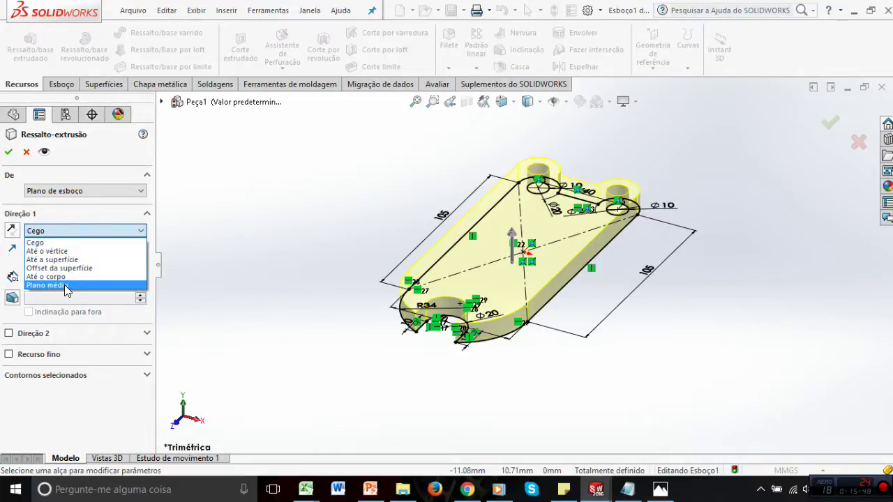
left_click(47, 250)
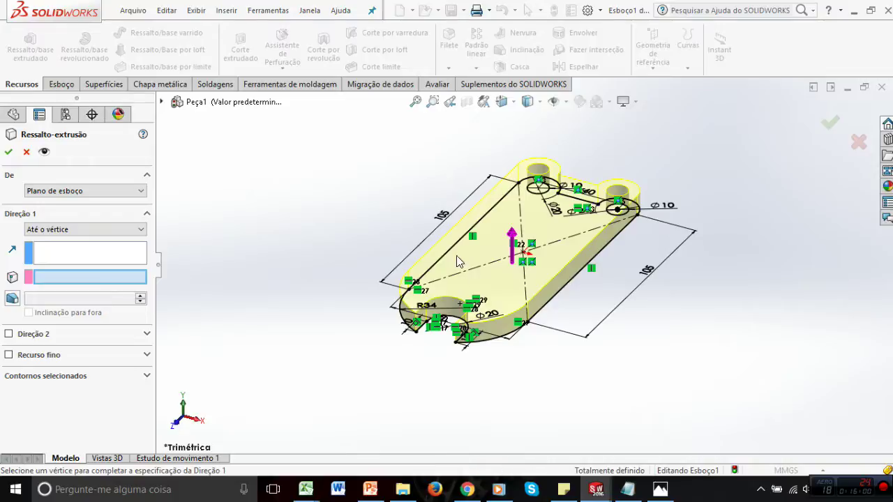
left_click(113, 230)
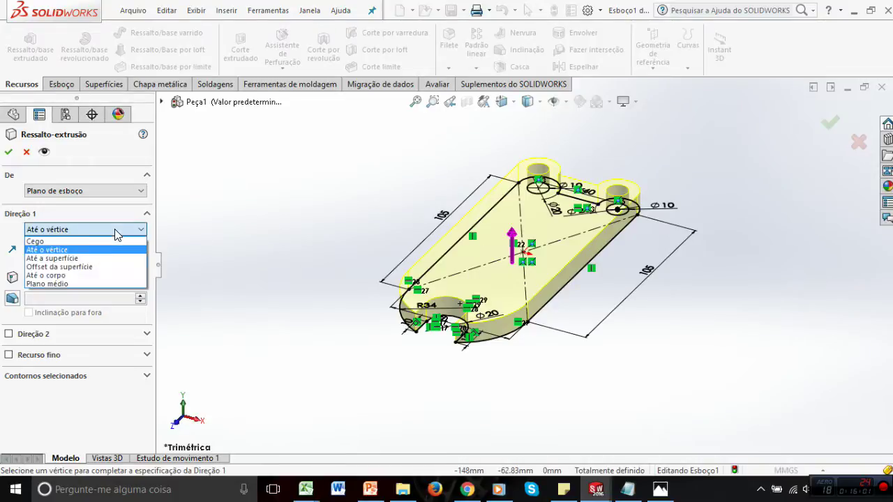
left_click(88, 257)
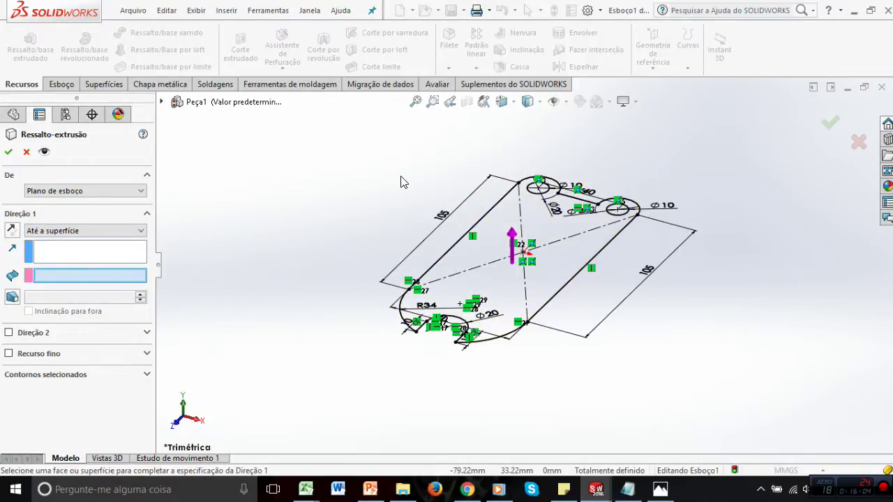
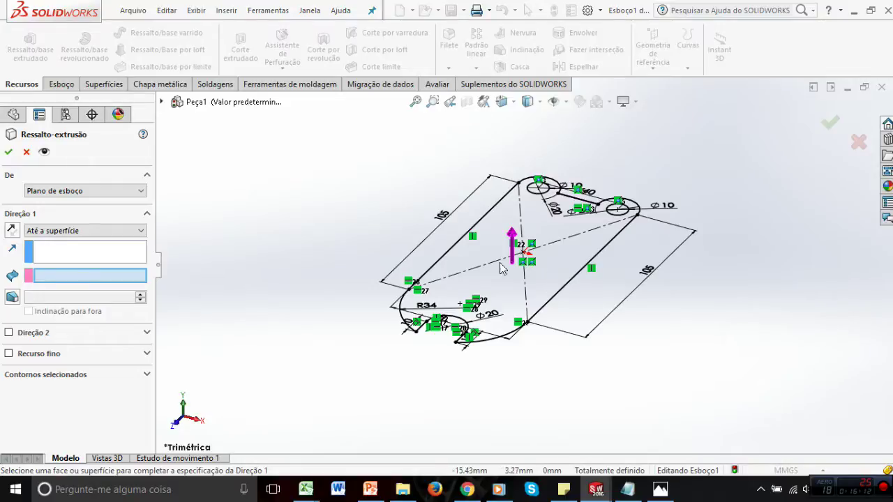
Try the Até o corpo (Up To Body) and Plano médio (Mid Plane) end conditions for the extrusion's Direction 1
left_click(107, 238)
left_click(85, 277)
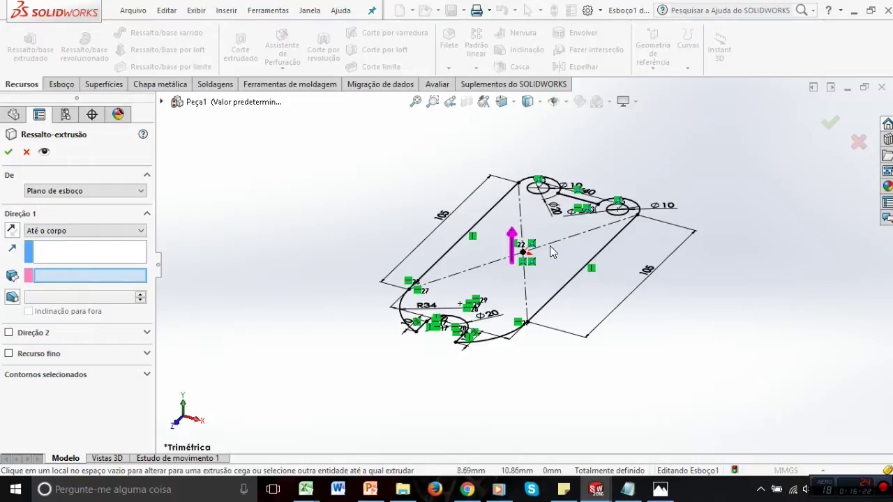
left_click(104, 230)
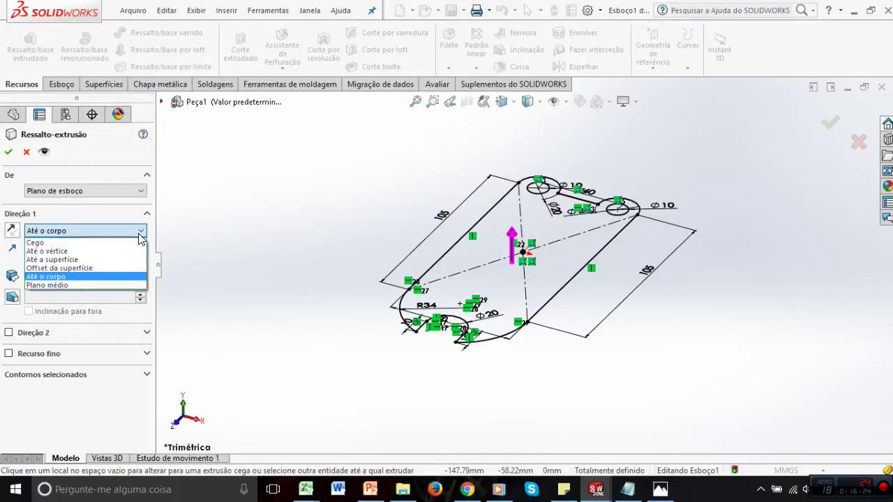
left_click(101, 290)
left_click_drag(511, 233, 556, 261)
Set Direction 1 of the base extrusion to Cego (Blind) with a depth of 11 mm
left_click(86, 229)
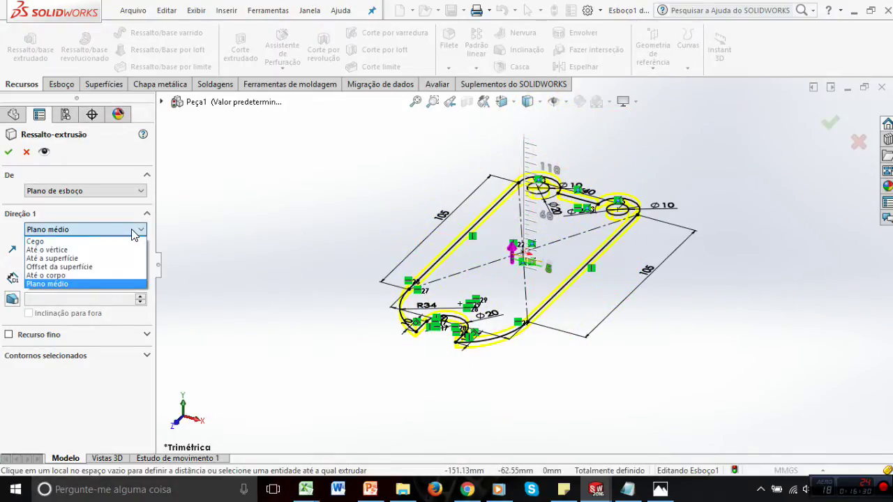
left_click(73, 240)
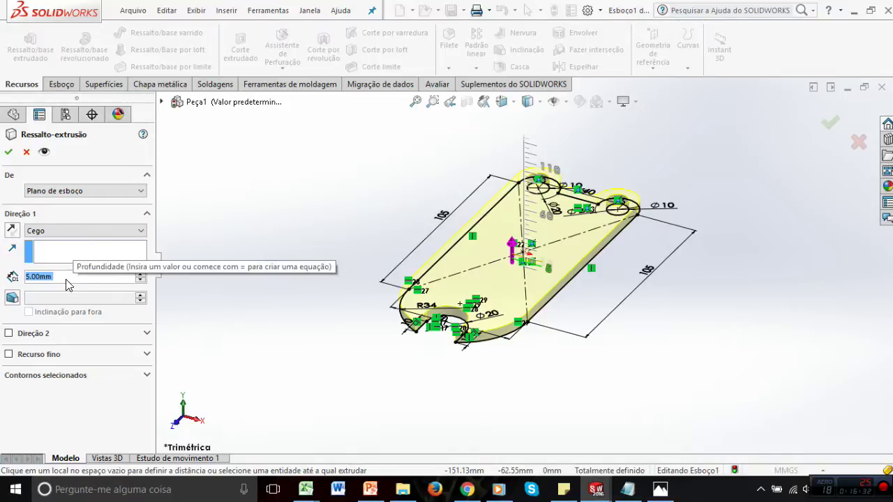
type("11")
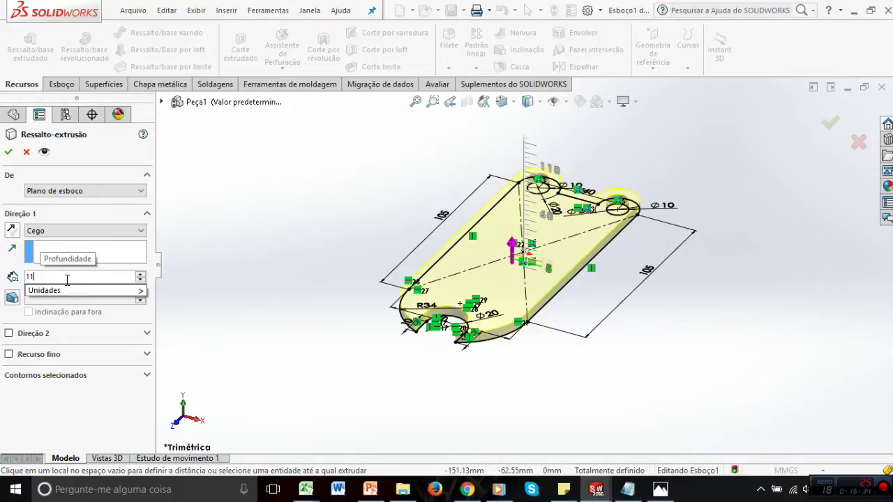
mouse_move(67, 291)
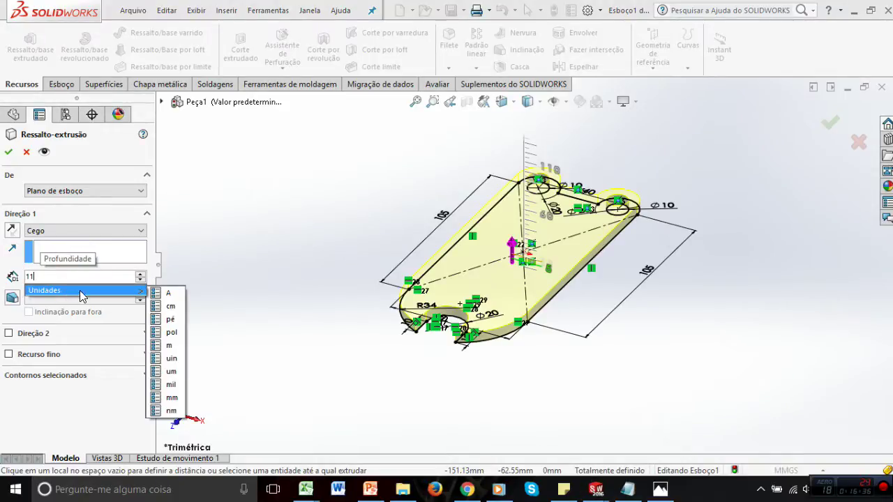
left_click(171, 397)
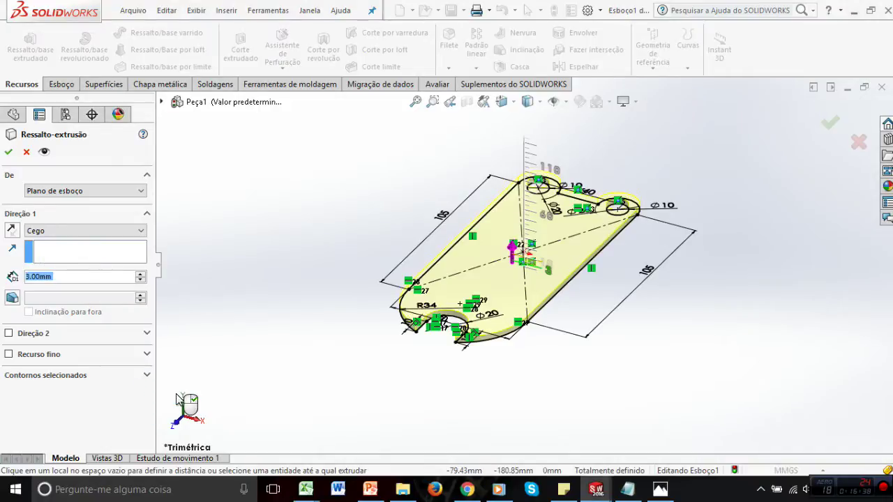
type("11")
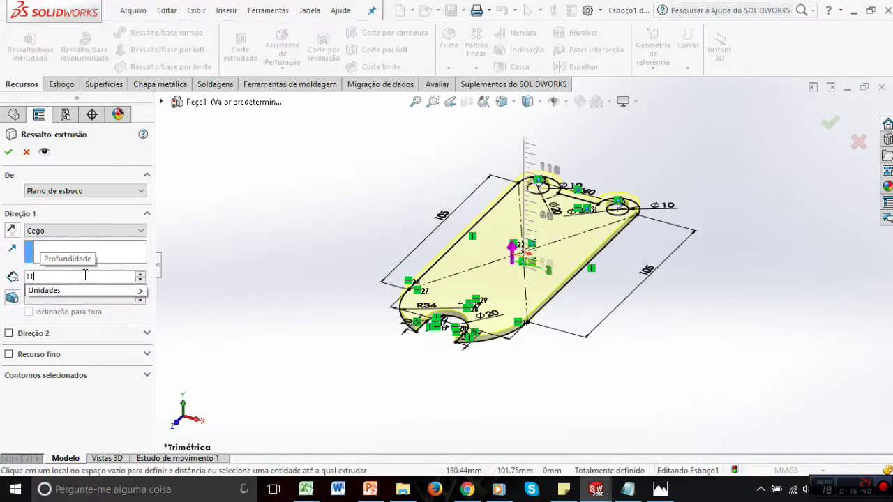
key("Return")
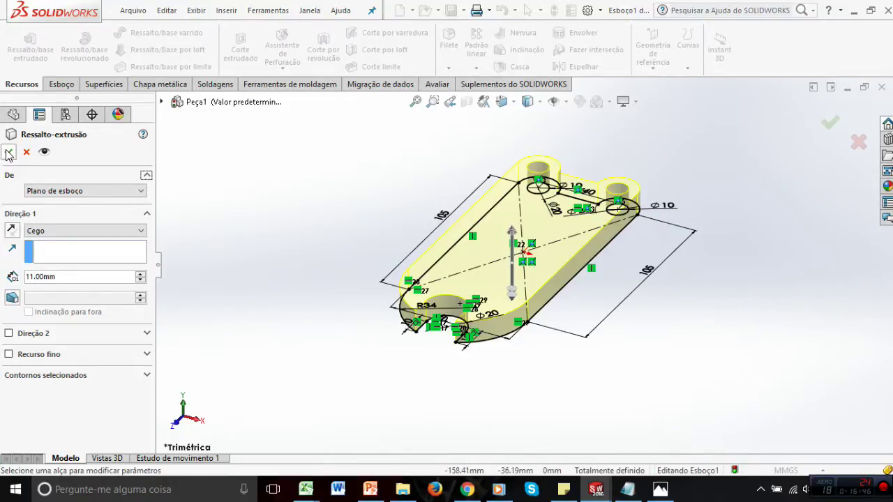
Enable Direction 2 for the base extrusion, using the Cego (Blind) end condition and a 10 mm depth
left_click(8, 333)
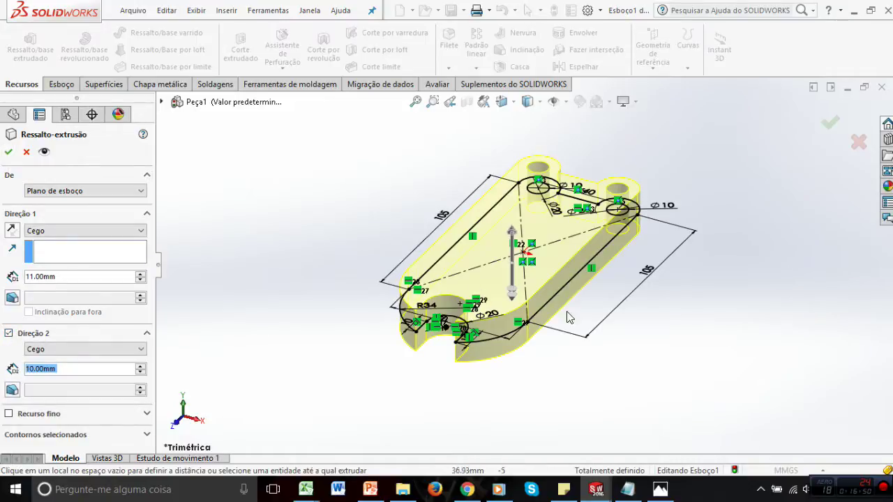
left_click(143, 349)
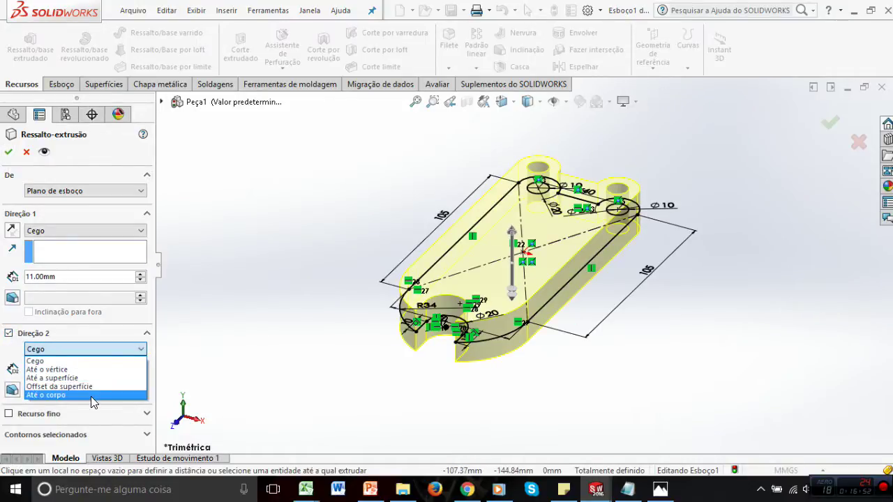
left_click(145, 349)
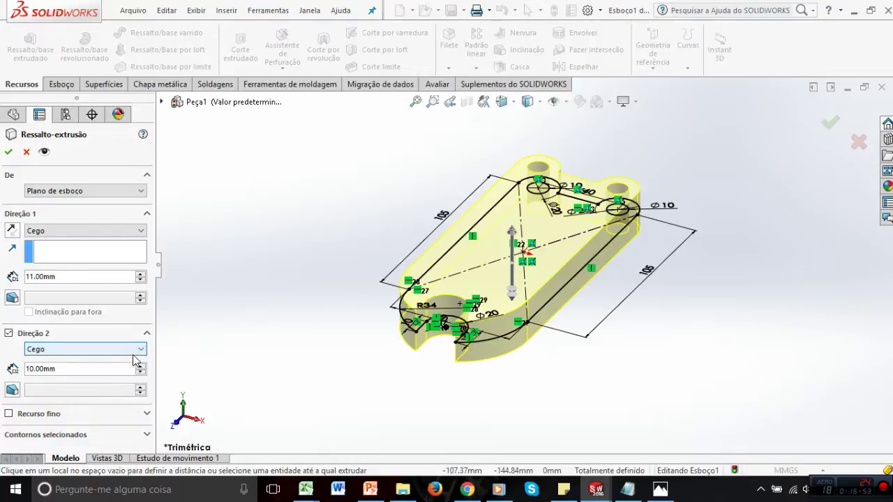
Try the Recurso fino (Thin Feature) option on the base extrusion, review its settings, and turn it off again
left_click(7, 413)
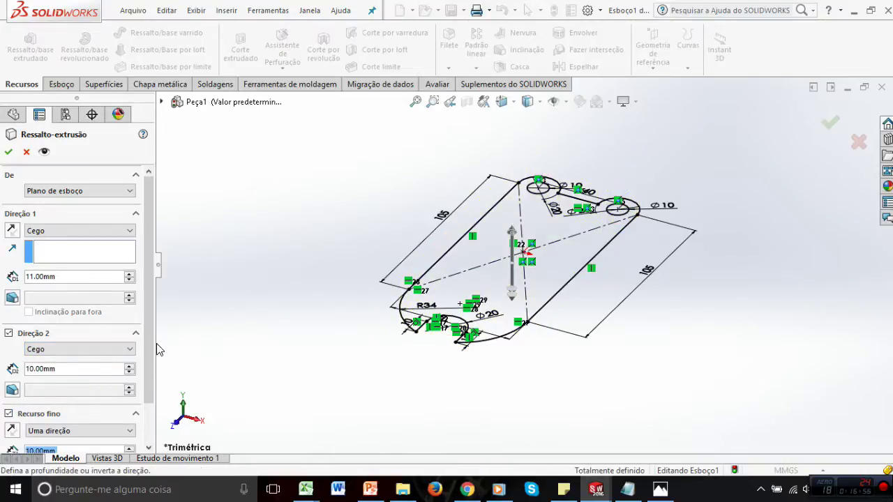
left_click_drag(152, 324, 151, 373)
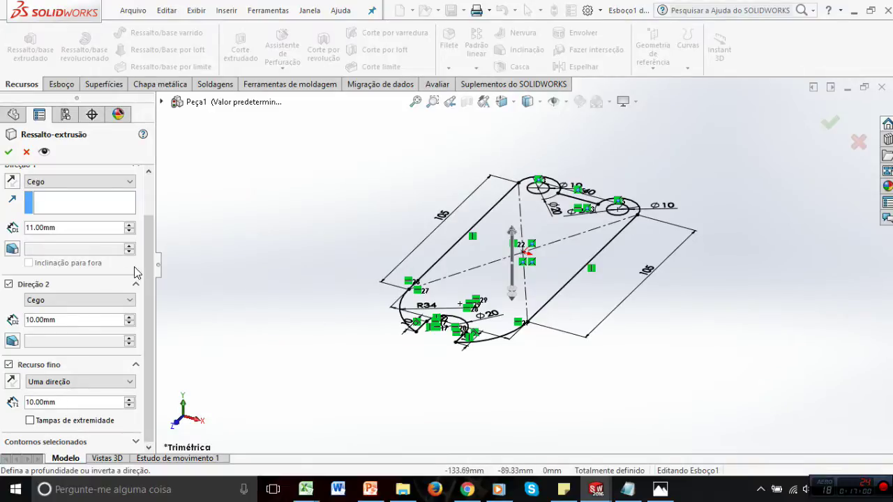
left_click(8, 364)
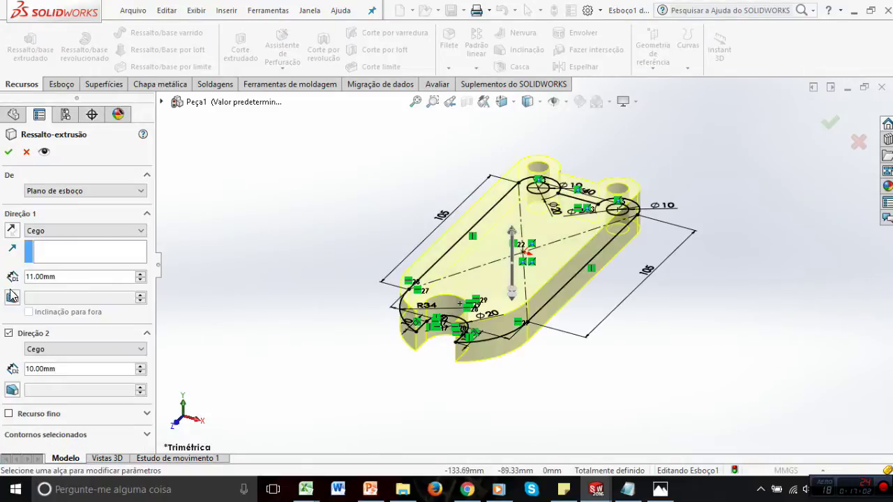
Extrude the base profile 11 mm in one direction only, with Direction 2 turned off
left_click(8, 334)
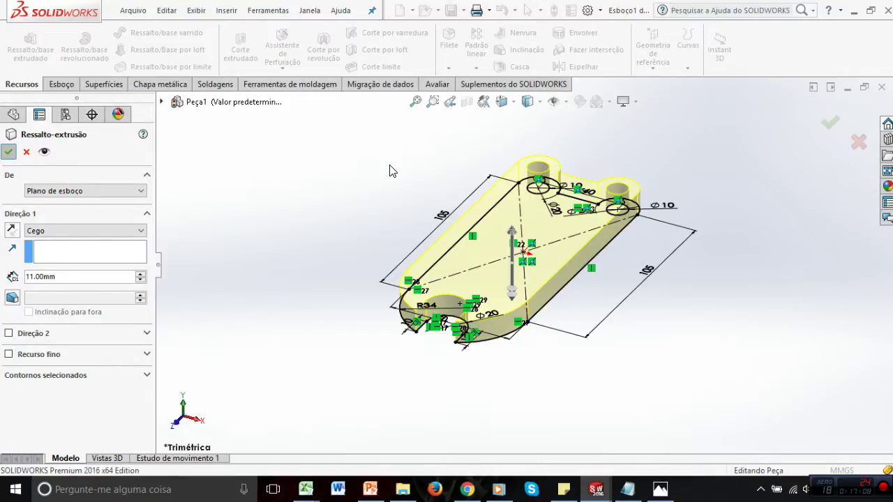
key("Return")
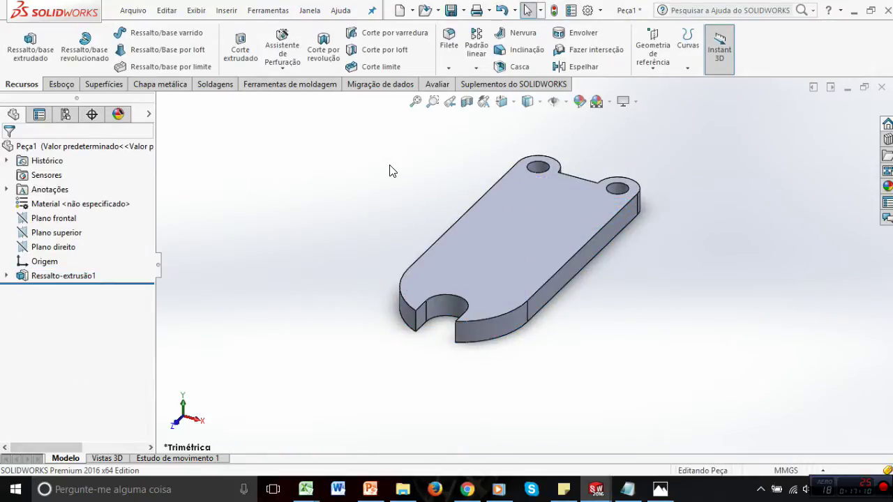
key("ctrl+5")
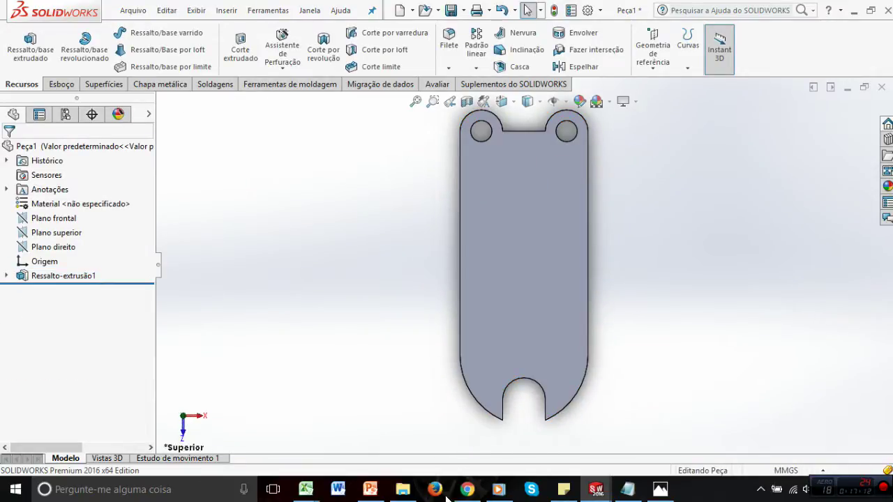
Switch to PowerPoint to examine the exercise drawing on slide 16 for the raised block's dimensions, and return to SOLIDWORKS
left_click(370, 489)
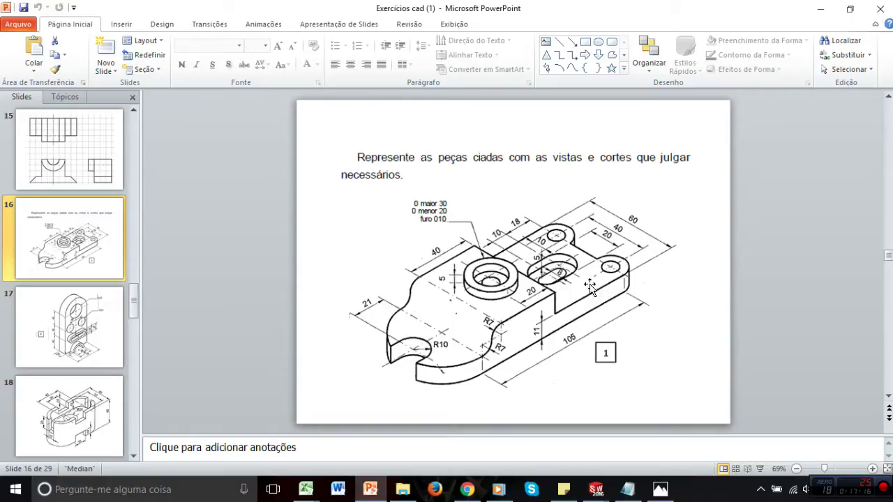
left_click(657, 422)
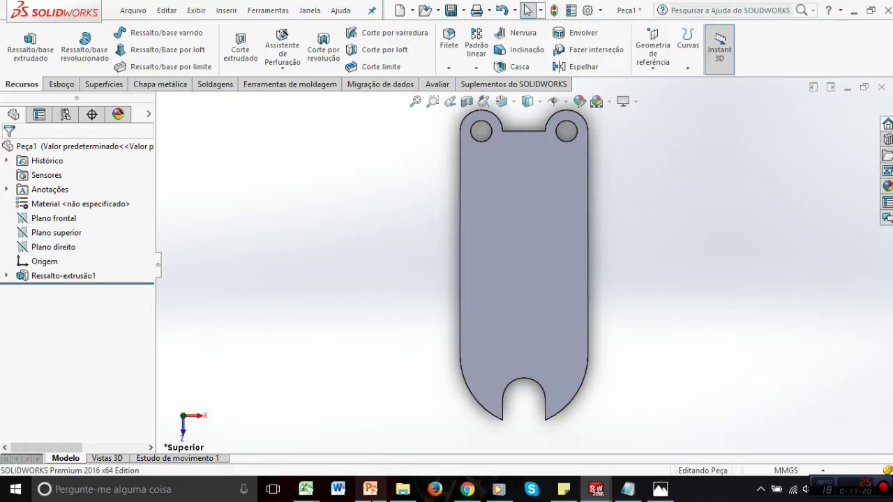
left_click(370, 488)
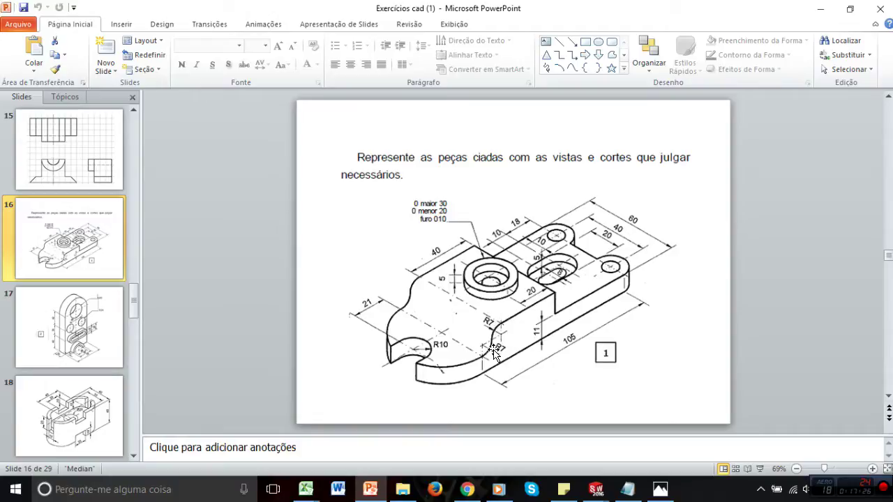
left_click(465, 482)
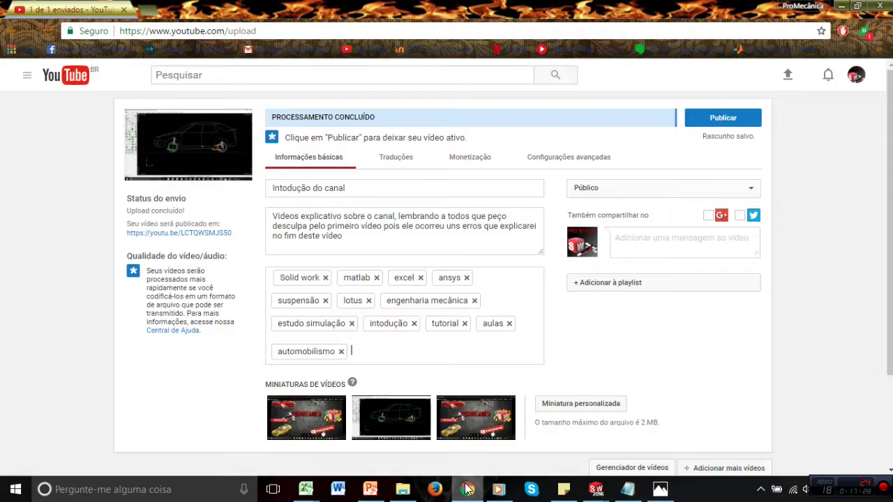
left_click(627, 470)
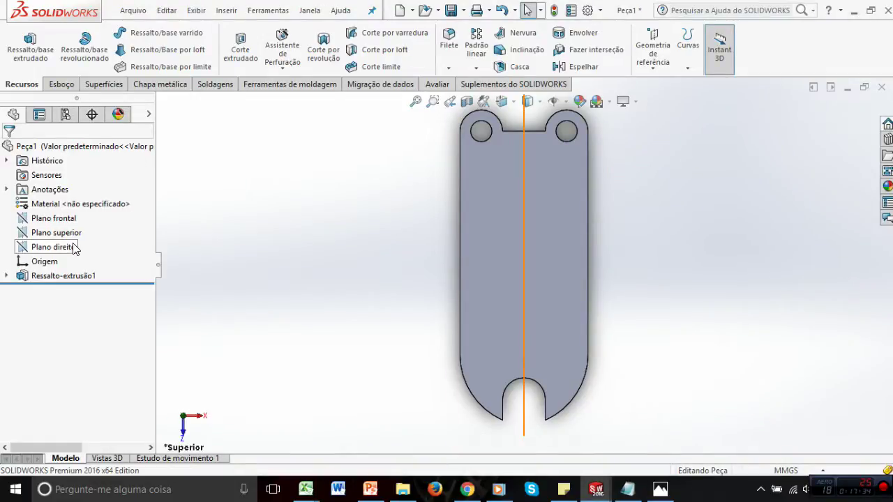
Sketch a three-sided open rectangle on the right plane (Plano direito), about 58 mm long and 11.5 mm high, standing on the plate's upper edge
key("ctrl+3")
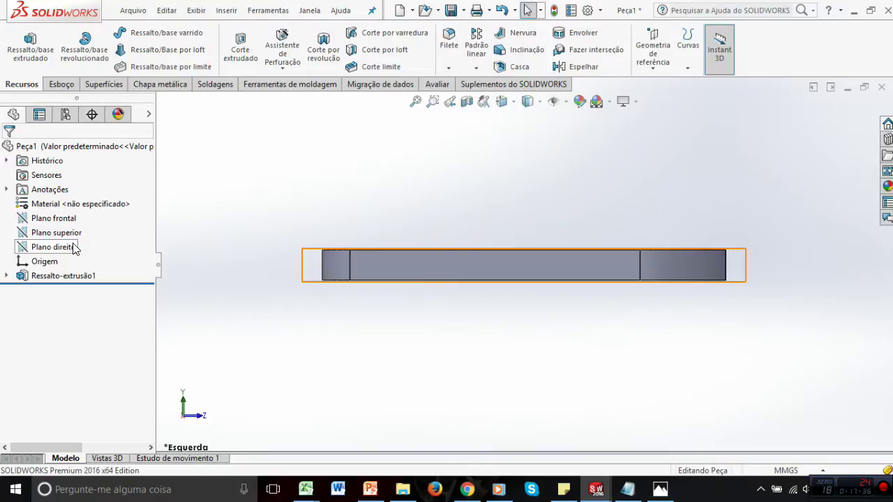
left_click(70, 248)
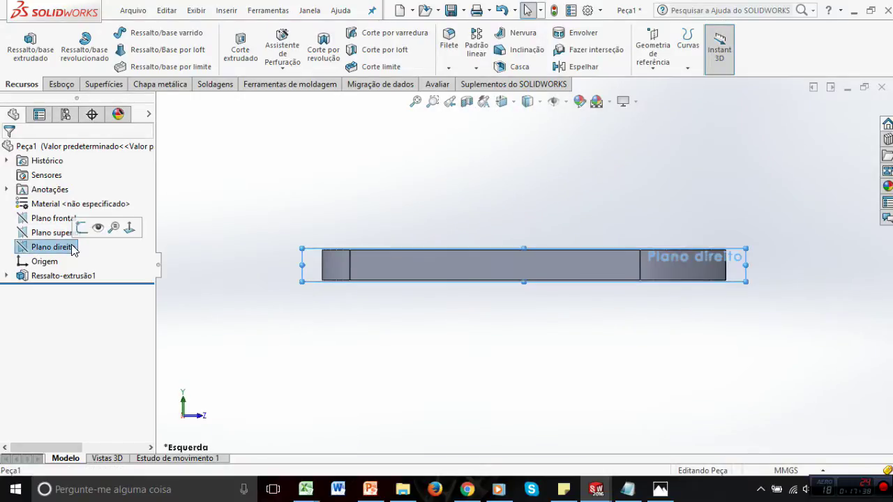
left_click(47, 63)
left_click(88, 33)
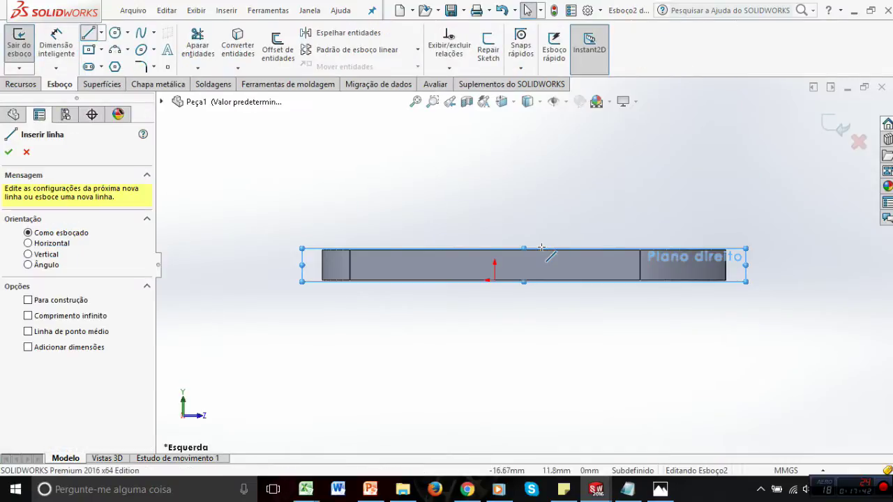
scroll(541, 247, "down", 3)
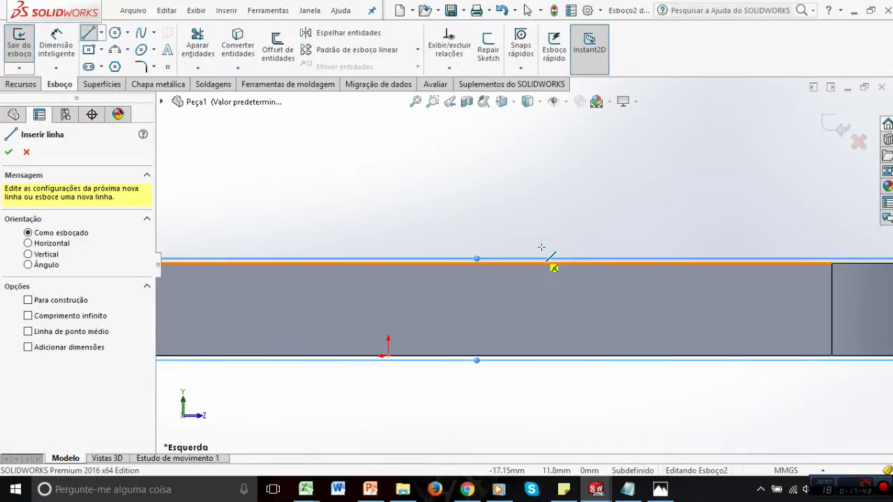
left_click(831, 263)
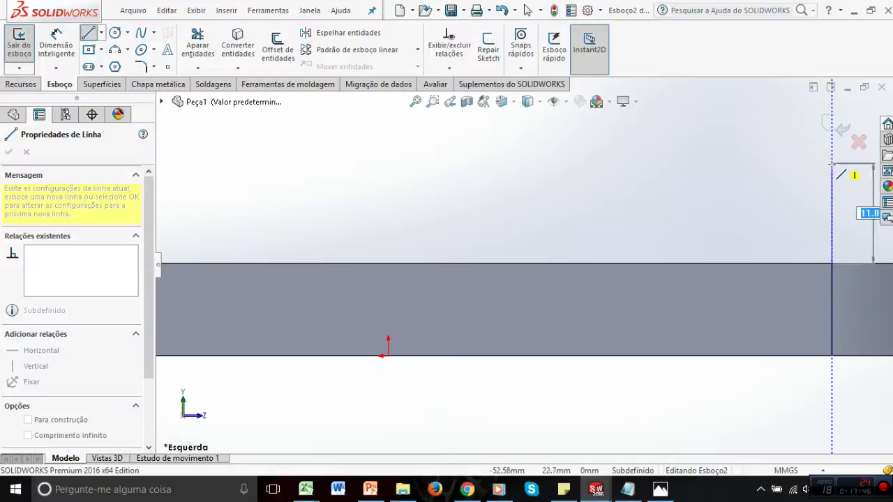
left_click(832, 165)
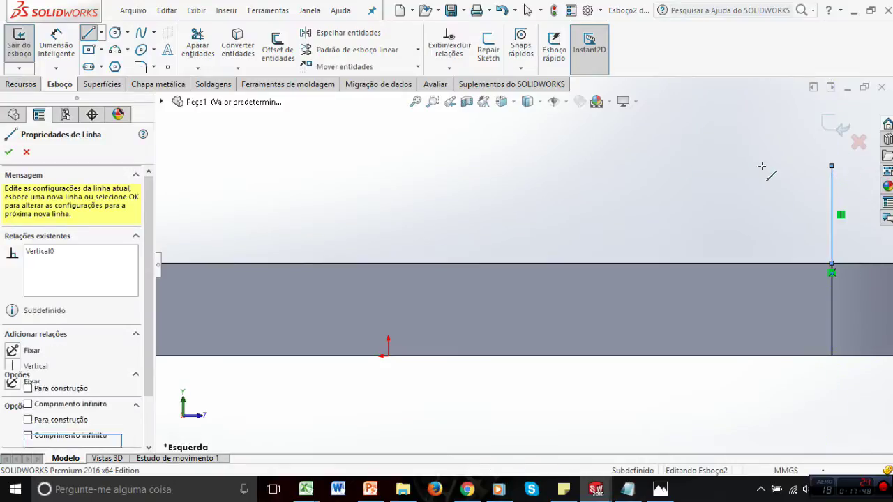
left_click(342, 165)
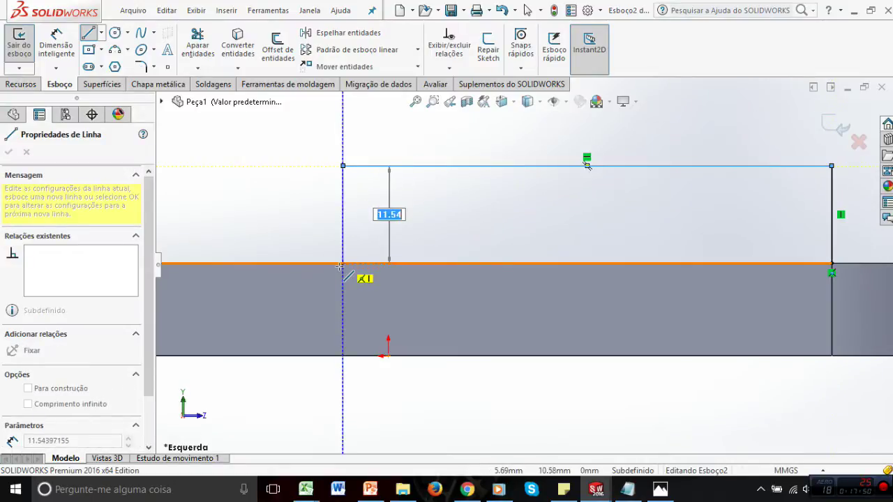
left_click(343, 265)
key("Escape")
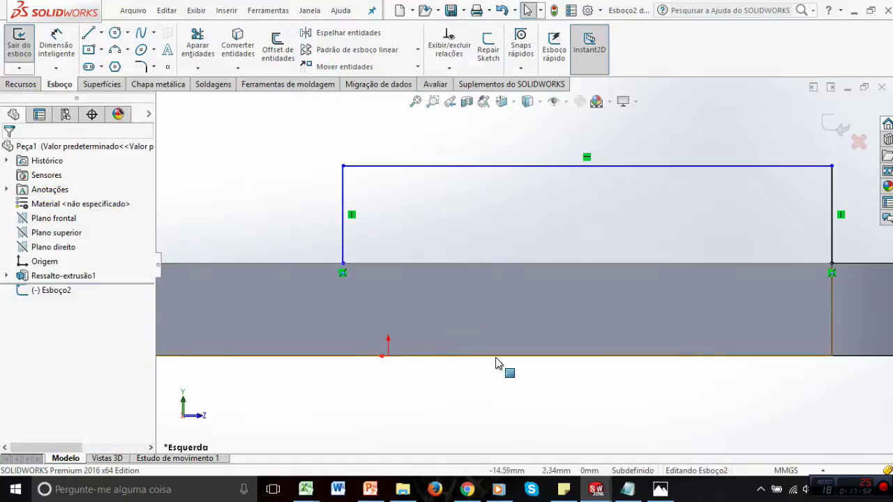
Check the exercise drawing in PowerPoint and dimension the open rectangle's height as 14 mm
left_click(370, 489)
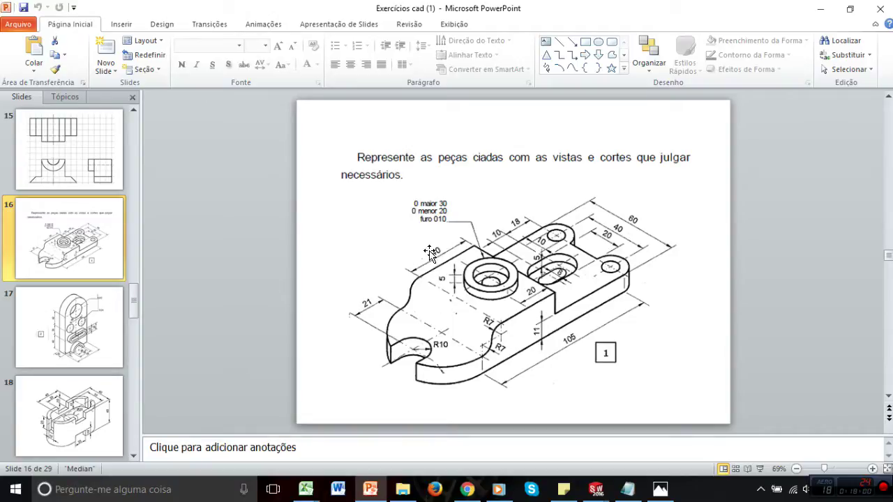
mouse_move(595, 489)
left_click(649, 447)
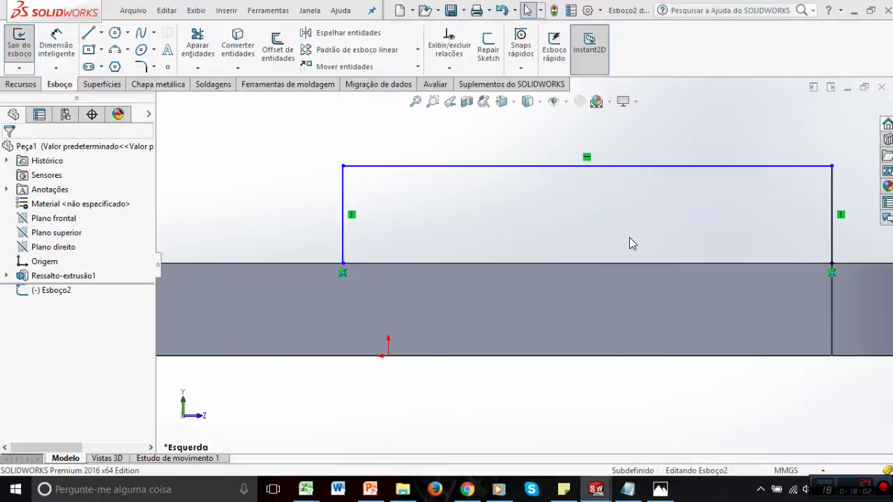
left_click(55, 43)
left_click(343, 204)
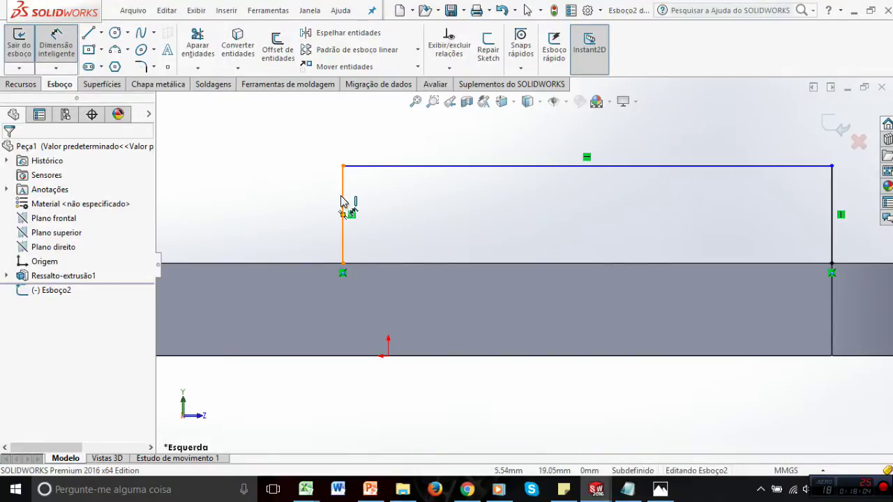
left_click(330, 203)
type("14")
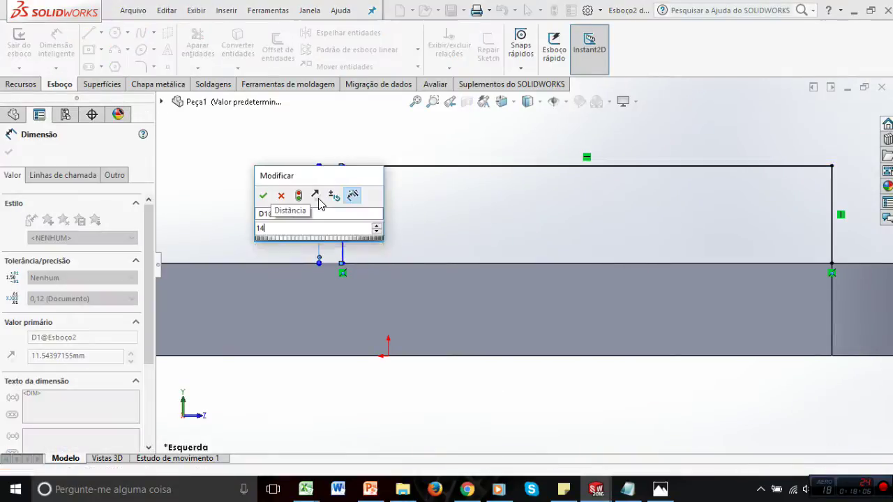
key("Return")
Dimension the open rectangle's horizontal line as 40 mm long
left_click(556, 146)
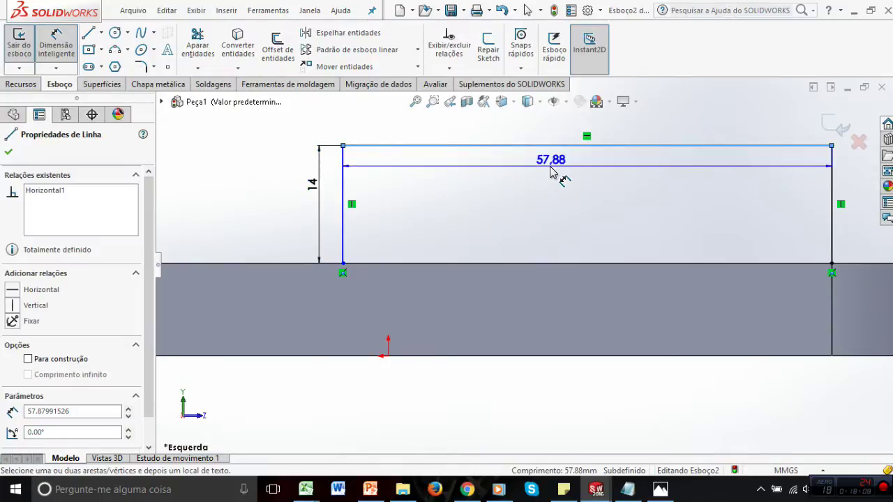
left_click(551, 172)
type("40")
key("Return")
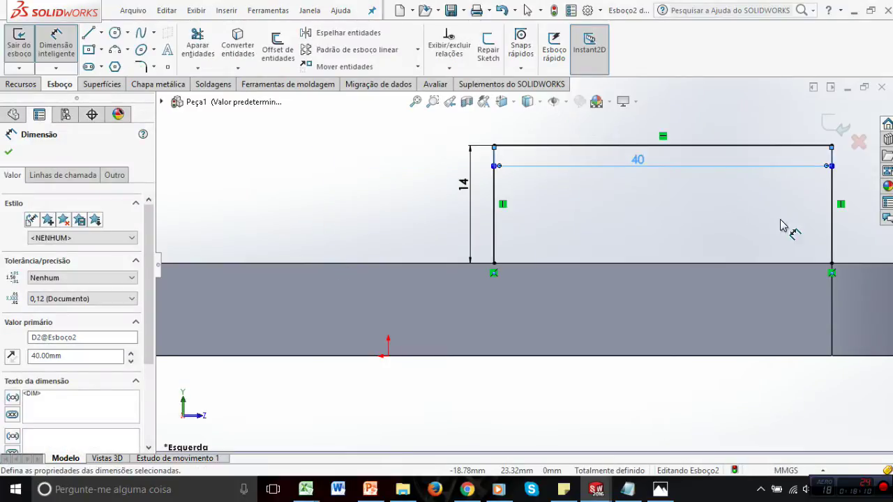
key("Escape")
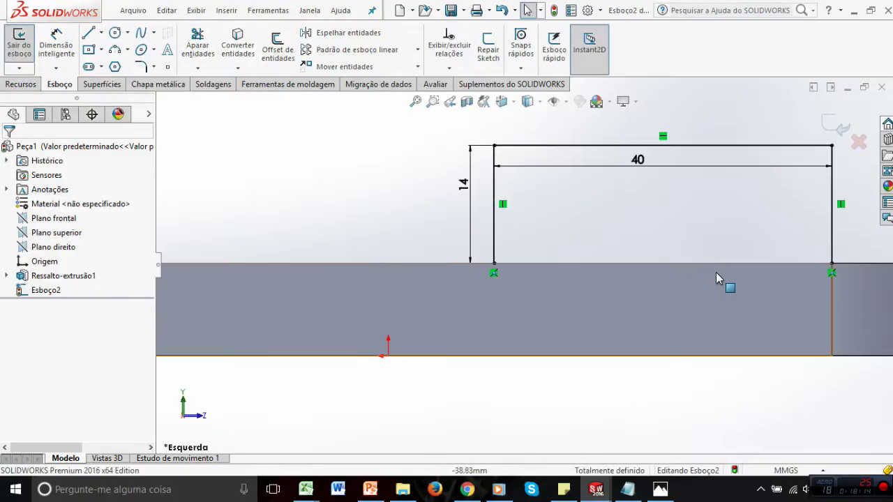
Convert the plate's upper edge into a sketch line that closes the rectangle's base
left_click(240, 46)
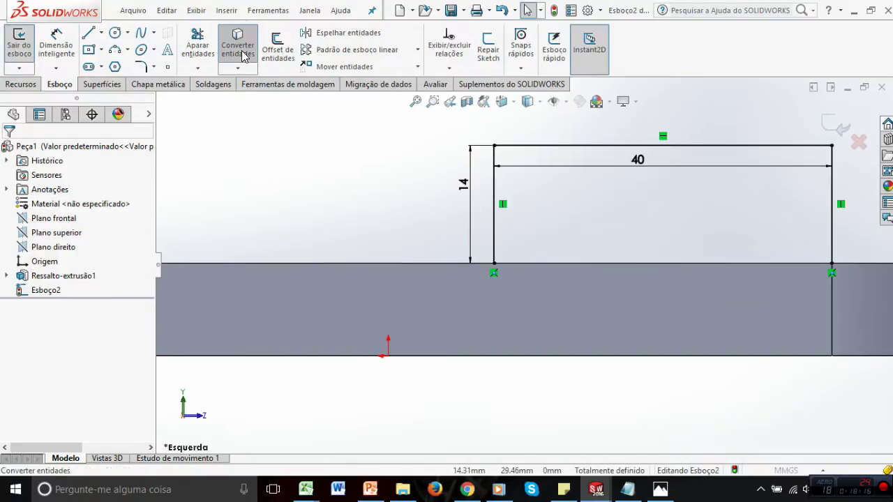
left_click(601, 264)
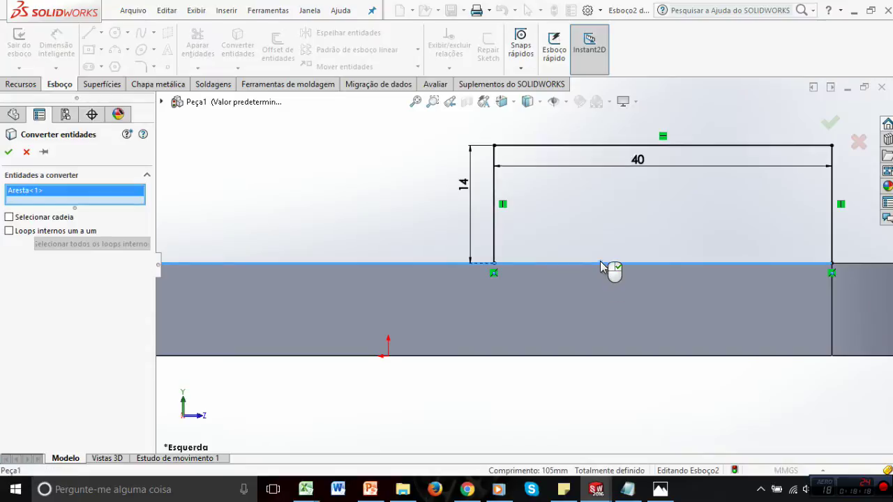
left_click(9, 153)
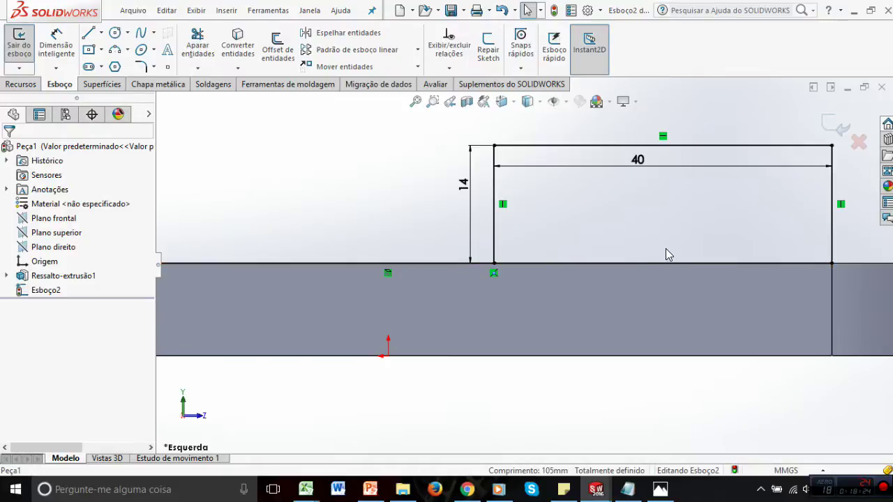
Trim the part of the converted edge that extends beyond the rectangle
scroll(572, 308, "down", 5)
scroll(572, 307, "up", 10)
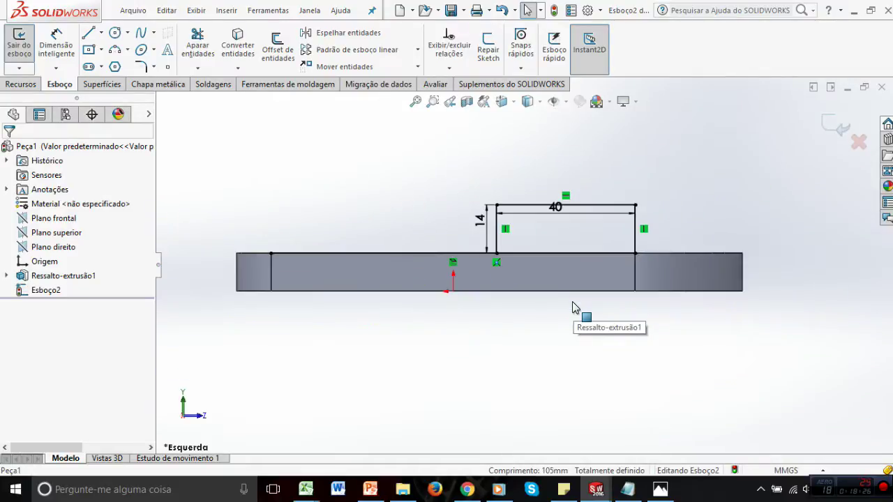
scroll(516, 251, "down", 5)
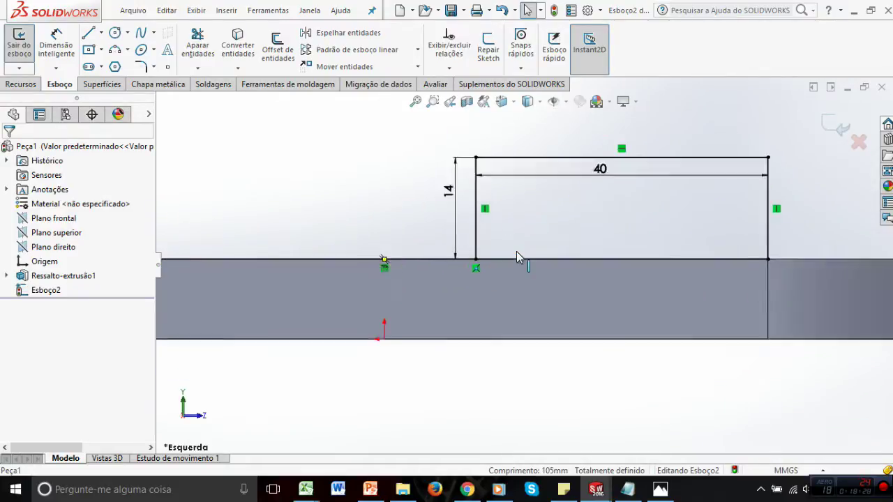
left_click(198, 51)
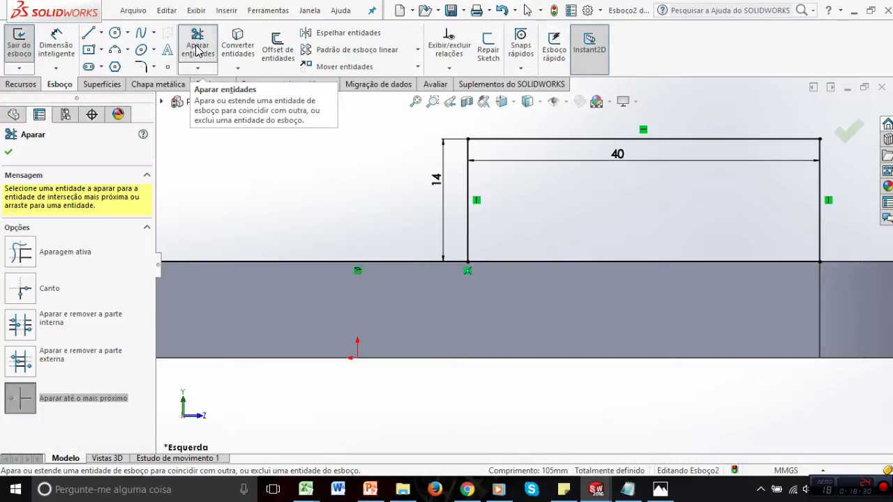
left_click(354, 262)
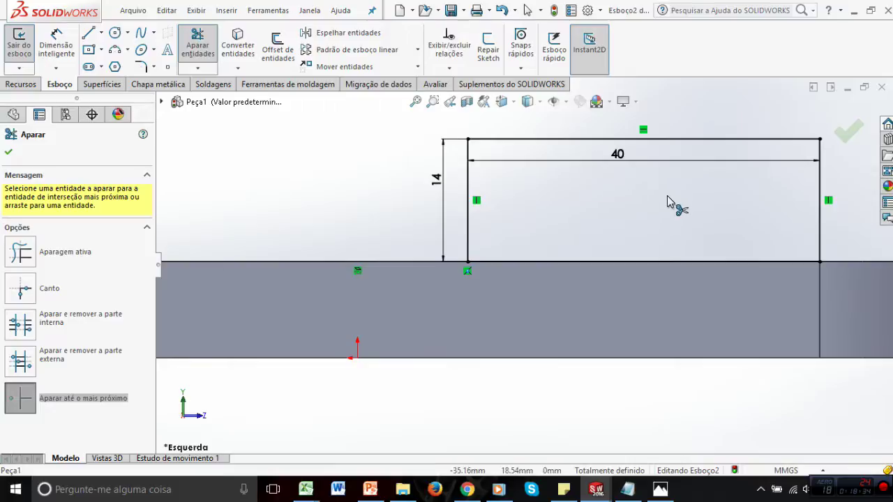
key("Escape")
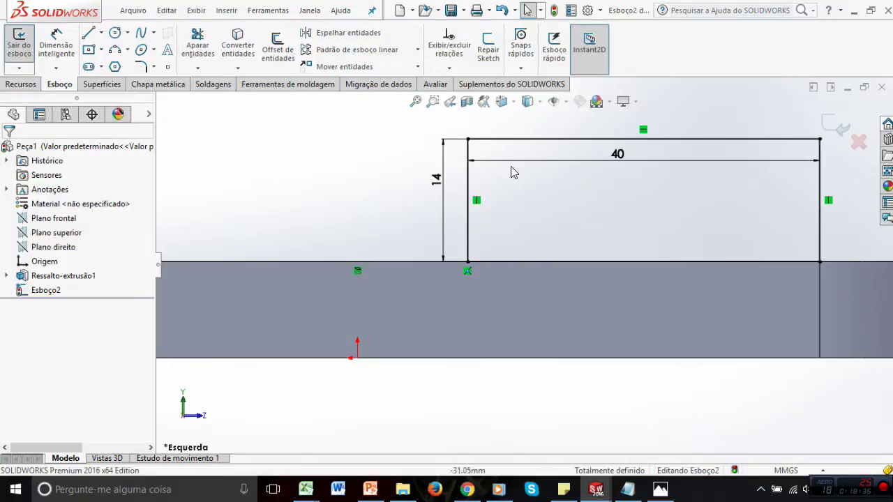
Start a boss extrusion of the closed rectangle sketch with a mid-plane end condition
left_click(18, 85)
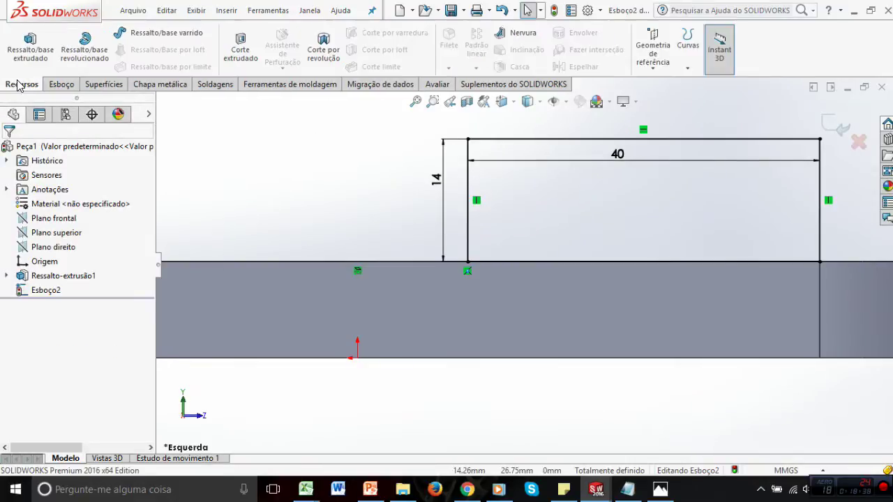
left_click(31, 43)
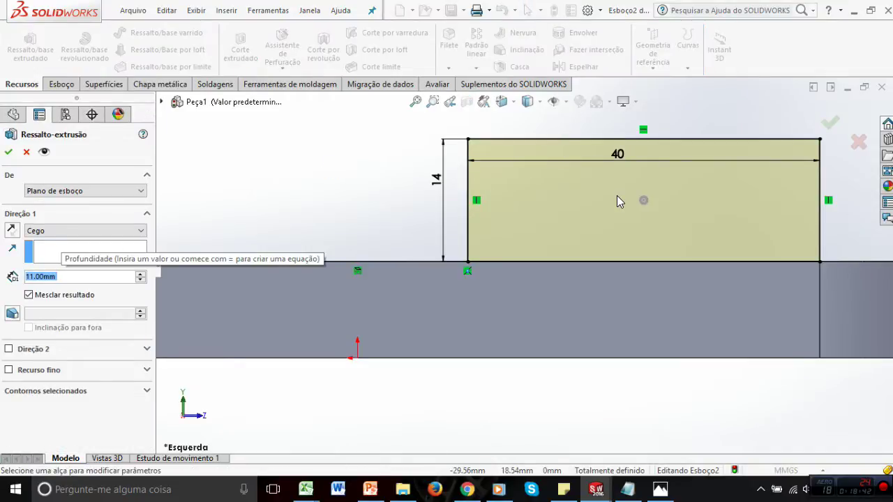
key("ctrl+7")
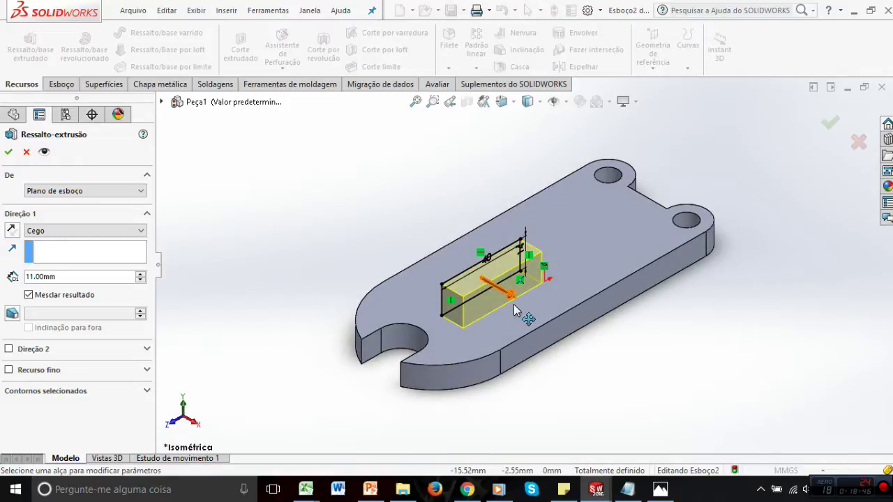
left_click(85, 231)
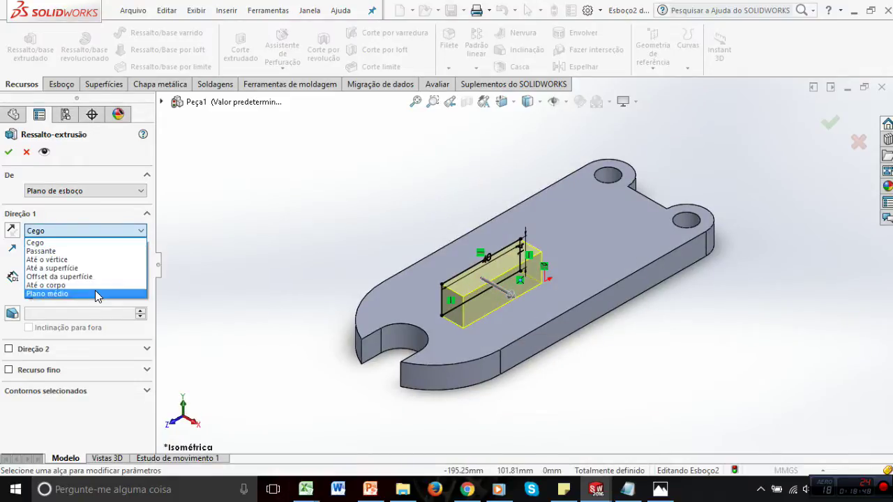
left_click(98, 294)
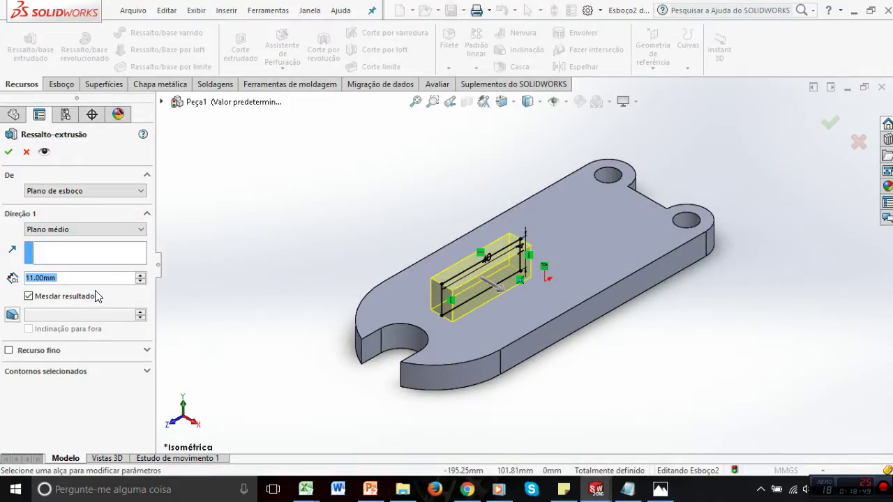
Check the block's width in the PowerPoint exercise drawing and complete the mid-plane extrusion with a depth of 60 mm
left_click(371, 489)
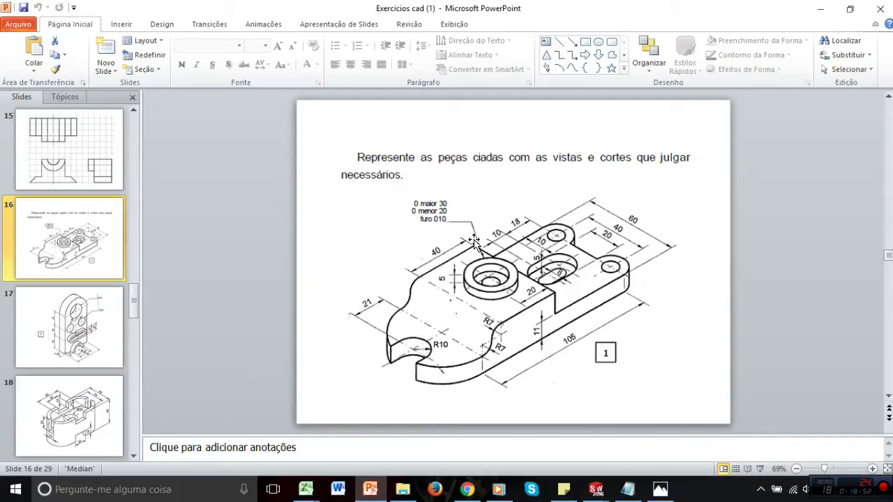
mouse_move(596, 489)
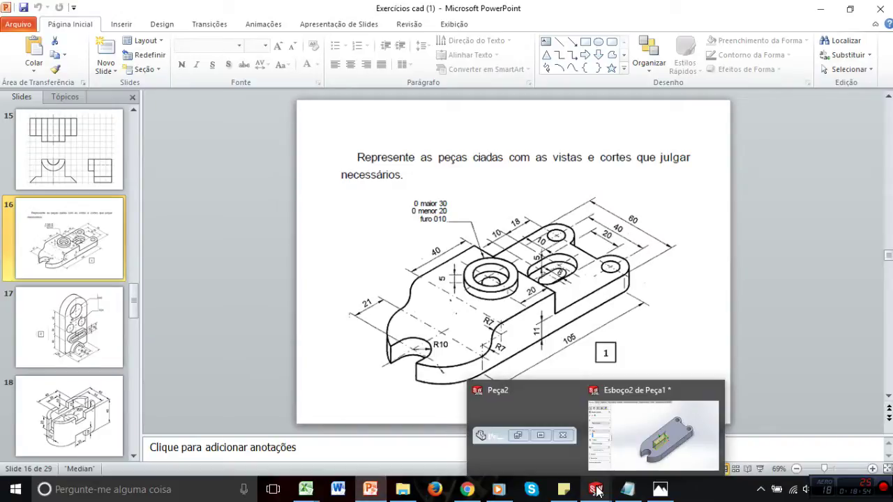
left_click(635, 446)
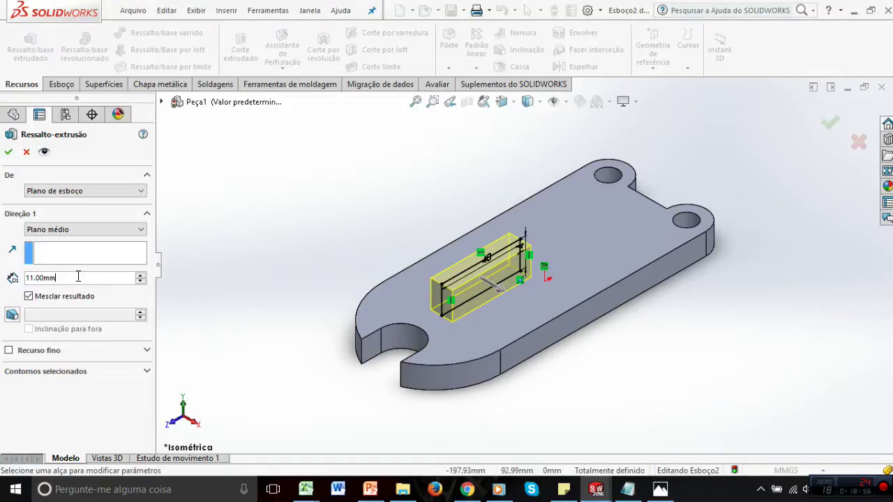
left_click_drag(73, 277, 3, 283)
type("60")
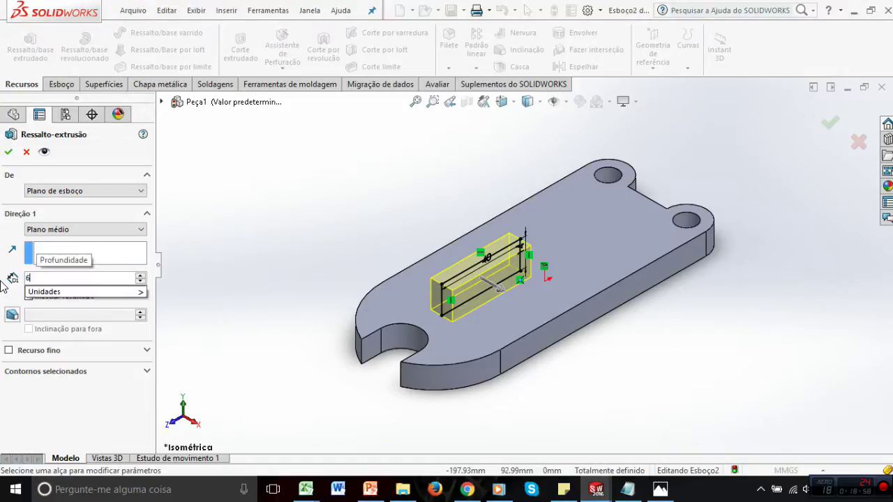
key("Return")
left_click(8, 151)
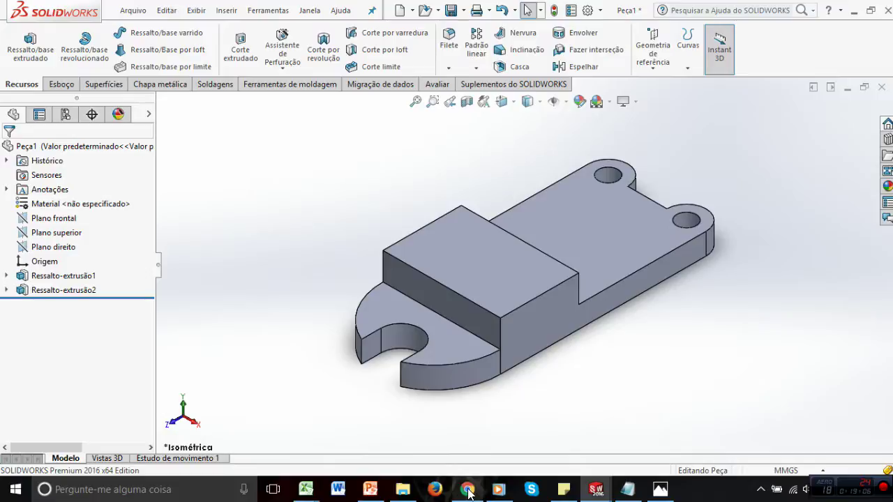
Check the corner radii in the PowerPoint drawing and fillet the inner edge between the block and the plate's slotted end at 7 mm
mouse_move(468, 489)
left_click(370, 489)
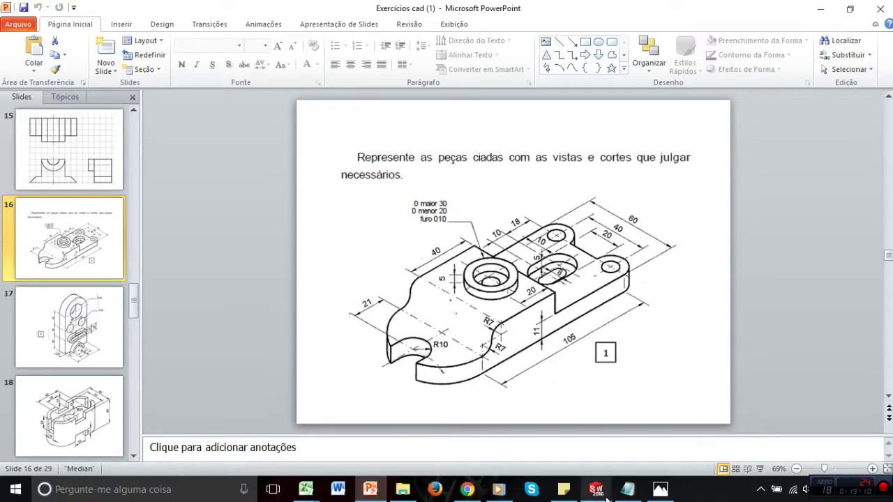
mouse_move(596, 489)
left_click(653, 446)
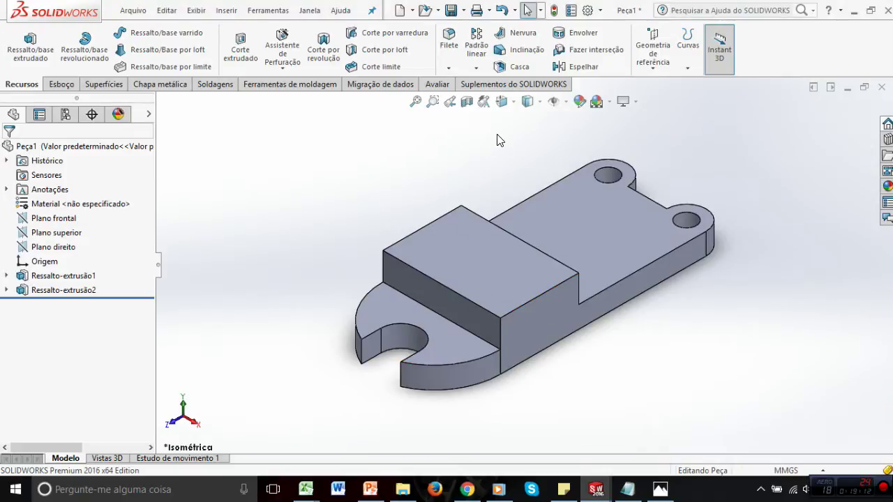
left_click(448, 39)
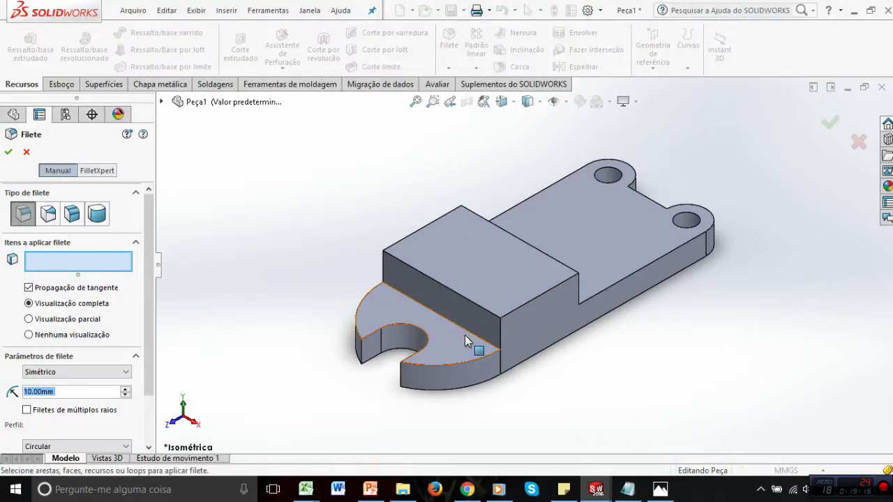
left_click(483, 344)
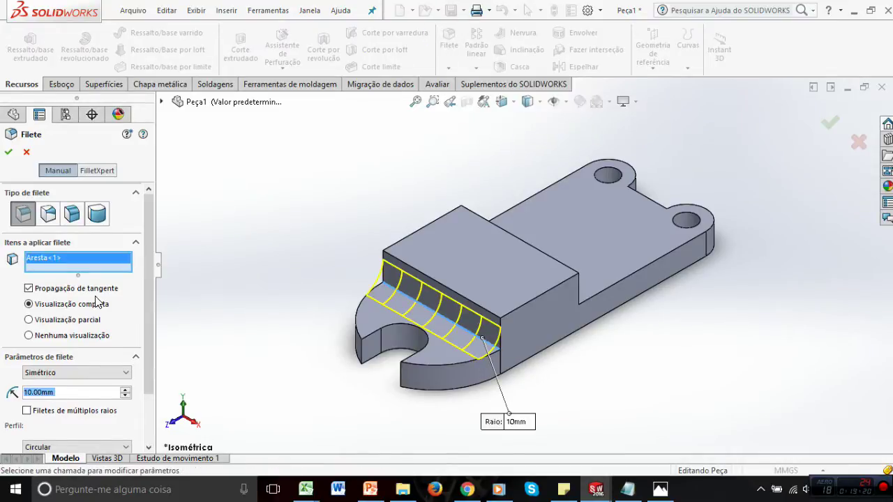
type("7")
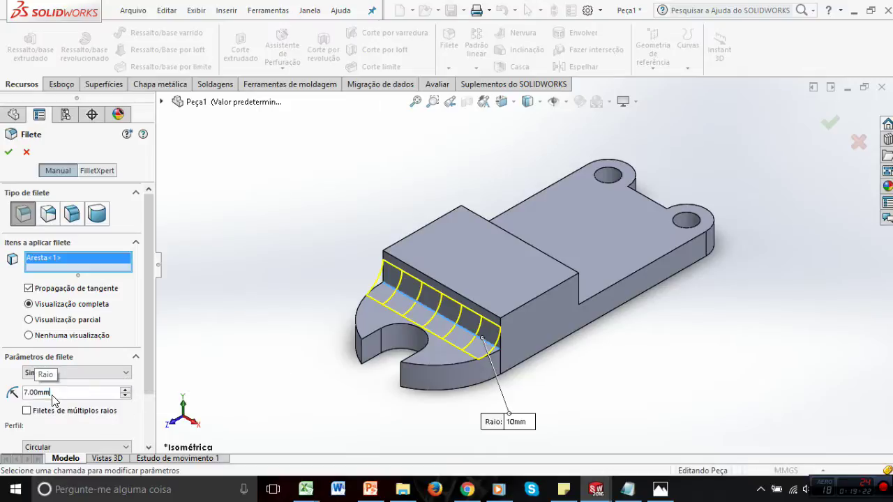
key("Return")
scroll(453, 383, "down", 3)
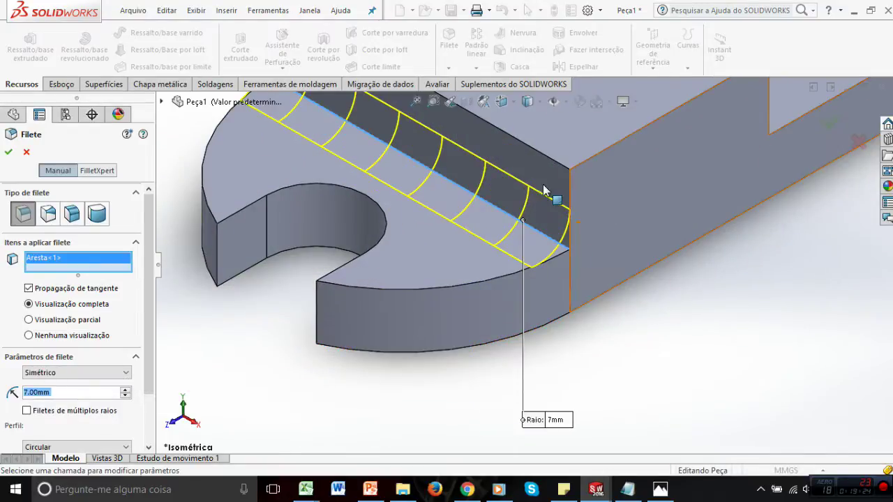
left_click(9, 153)
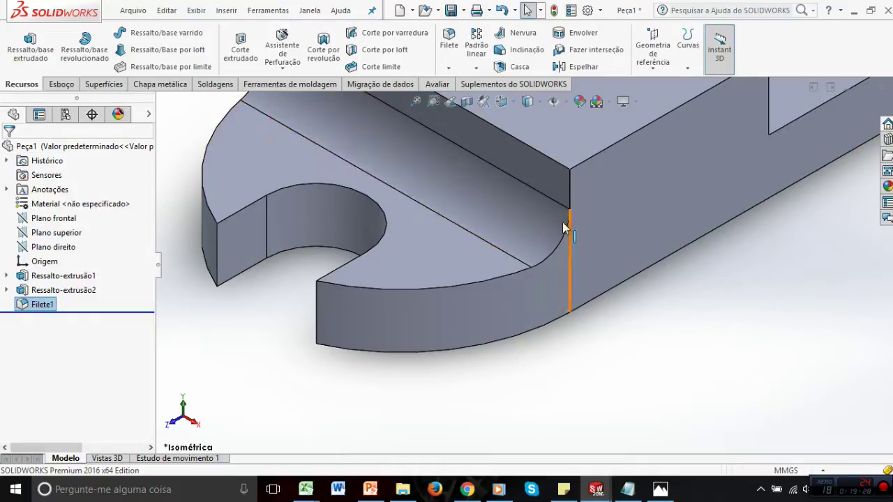
Fillet the block's upper edge facing the slotted end with a 7 mm radius
scroll(564, 230, "up", 3)
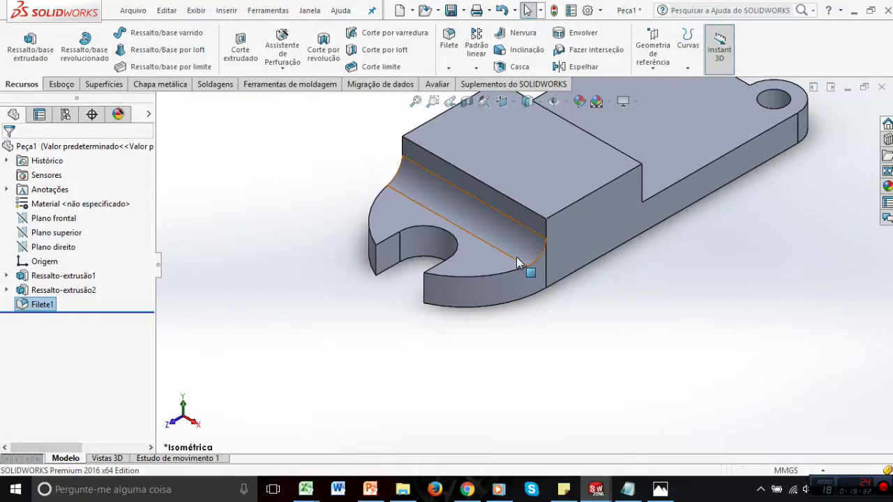
left_click(525, 210)
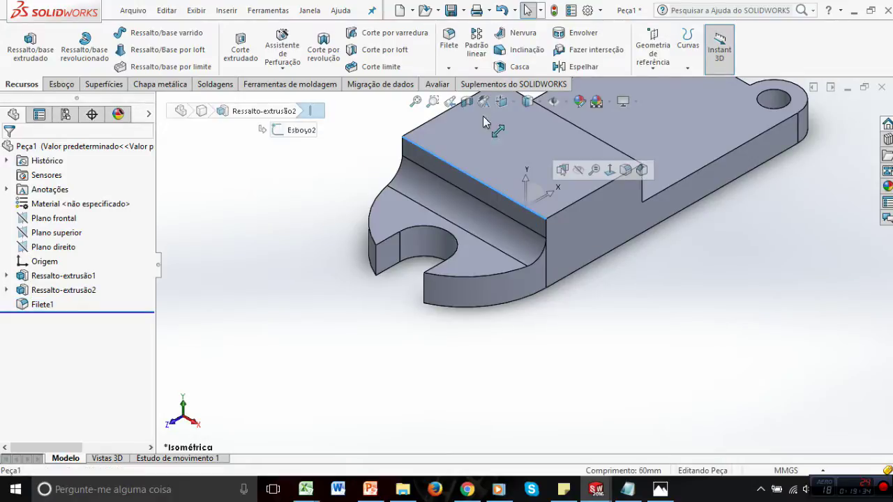
left_click(449, 39)
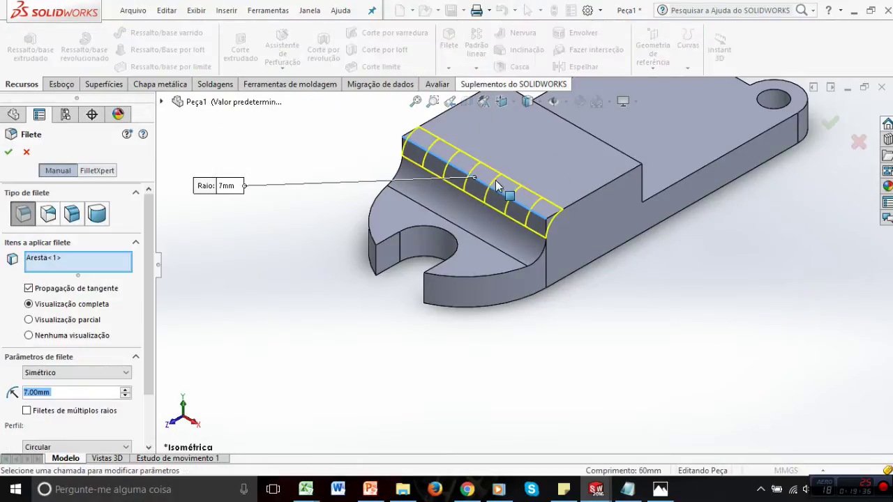
left_click(9, 153)
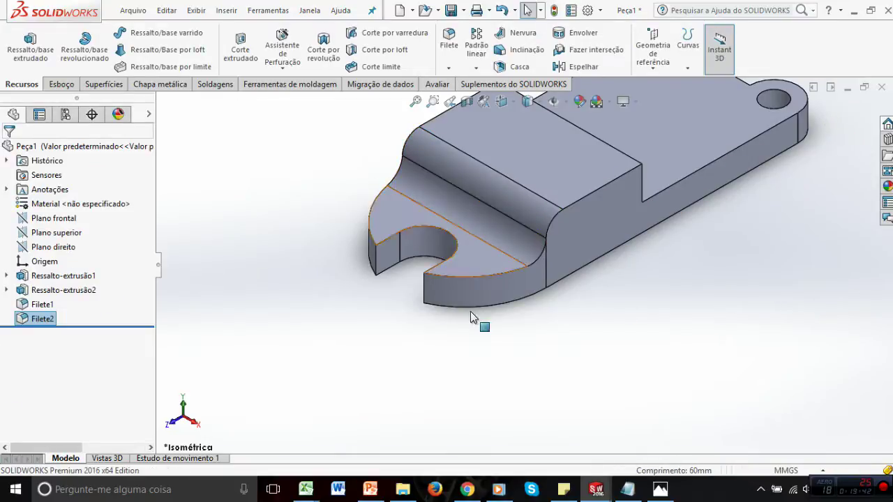
Compare the whole part, including its top view, with the PowerPoint exercise drawing and examine the remaining circular boss and slot details
left_click(375, 490)
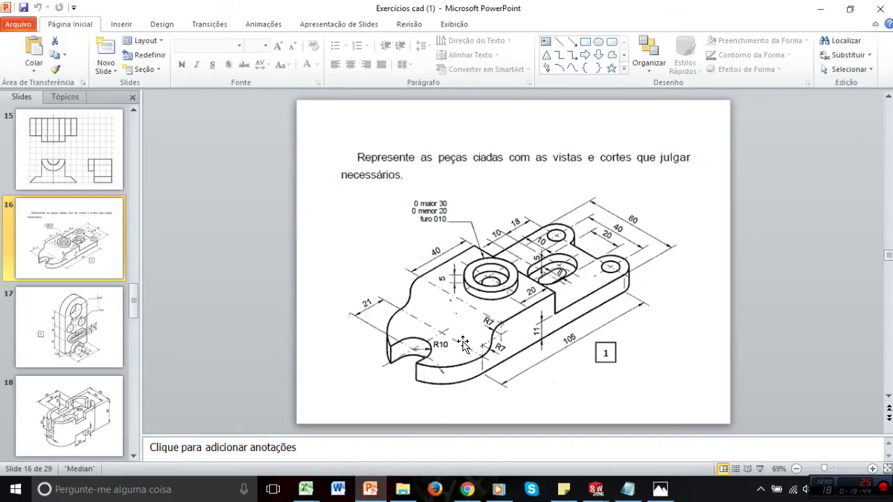
mouse_move(596, 489)
left_click(655, 425)
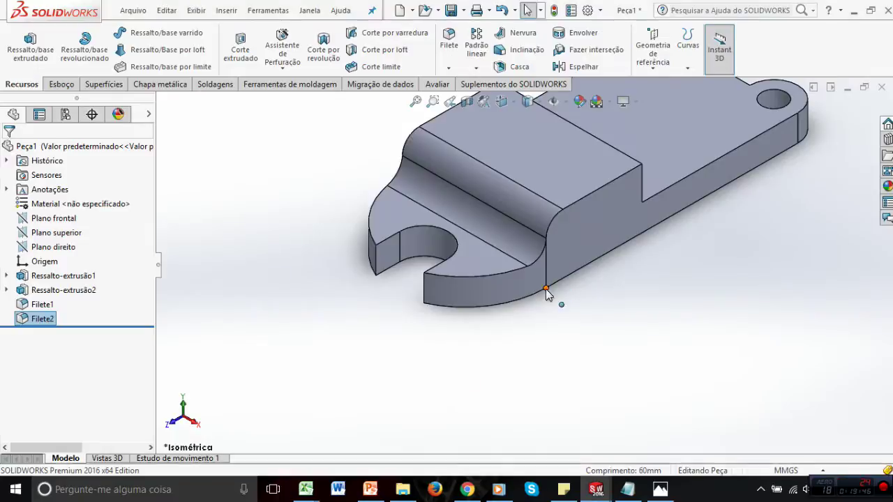
left_click(643, 275)
key("f")
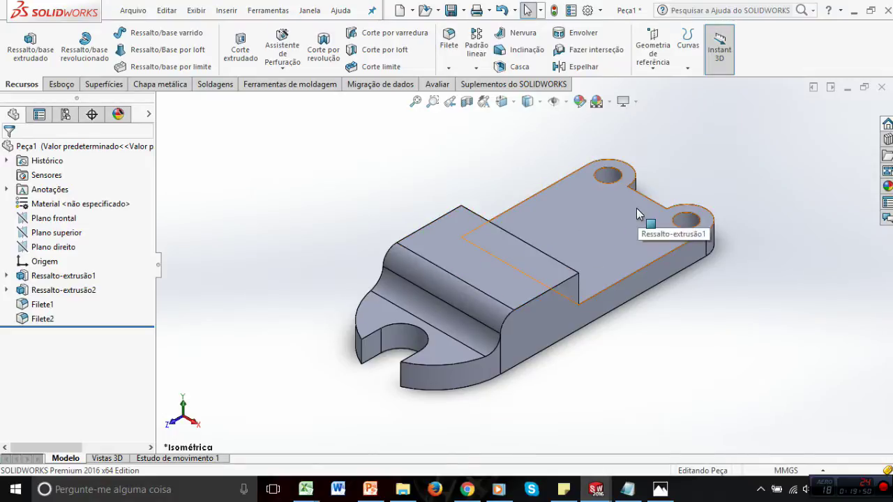
key("ctrl+5")
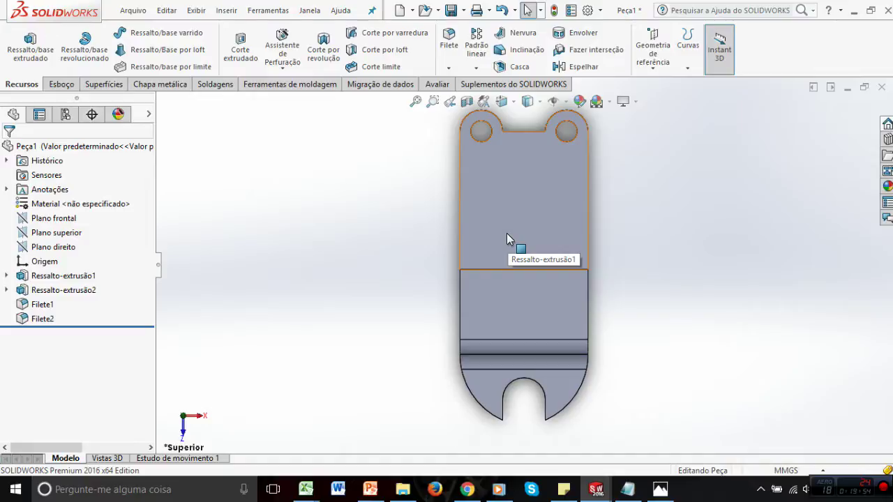
left_click(369, 489)
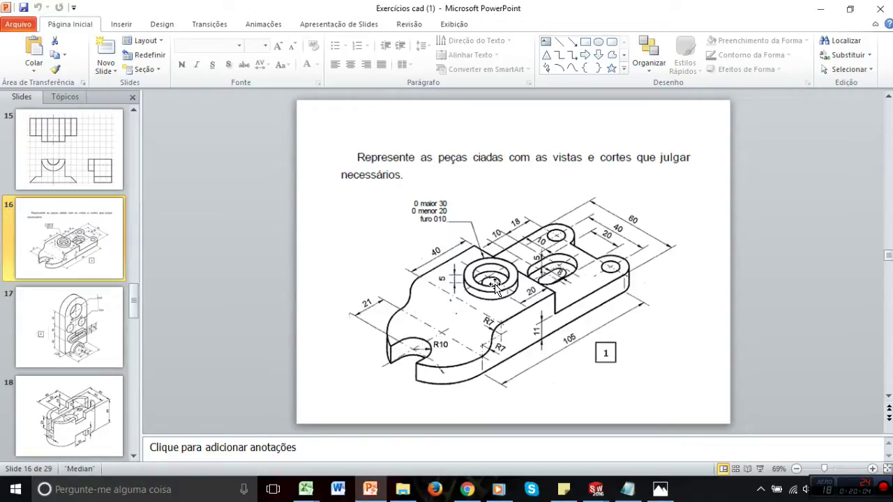
mouse_move(596, 489)
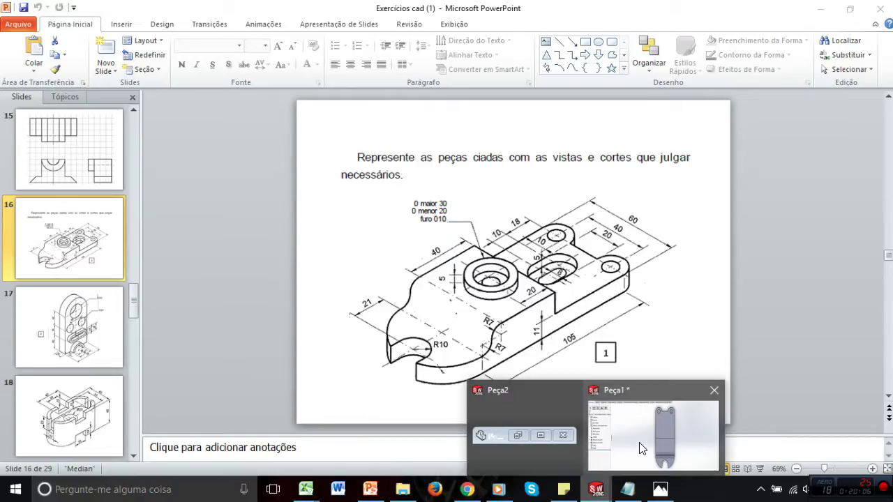
left_click(642, 446)
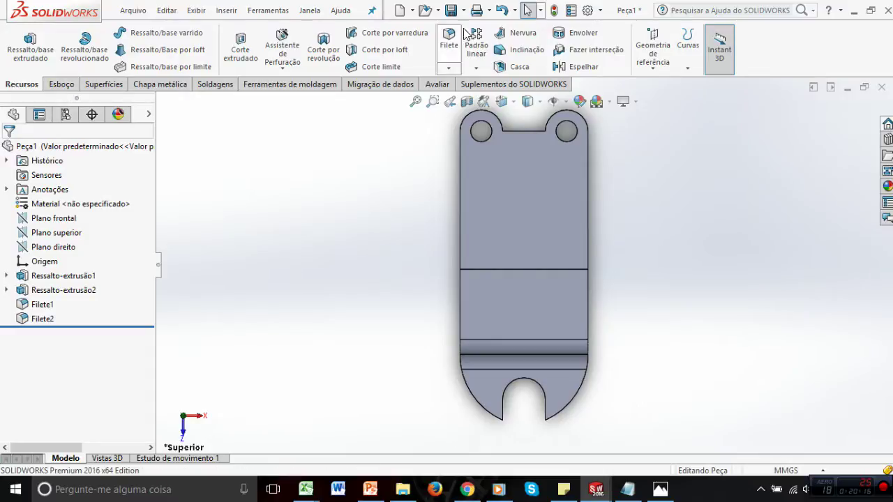
Reopen the fillet between the block and the slotted end and examine its symmetry, preview and multiple-radius options
left_click(44, 304)
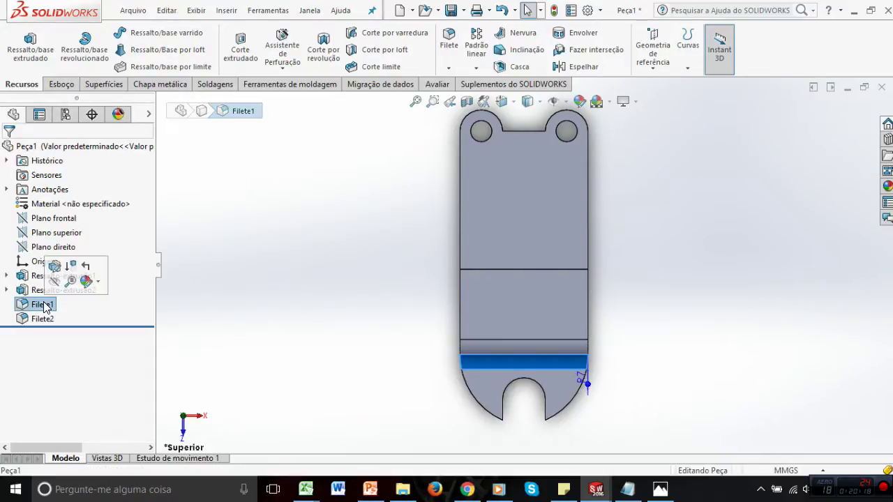
left_click(54, 267)
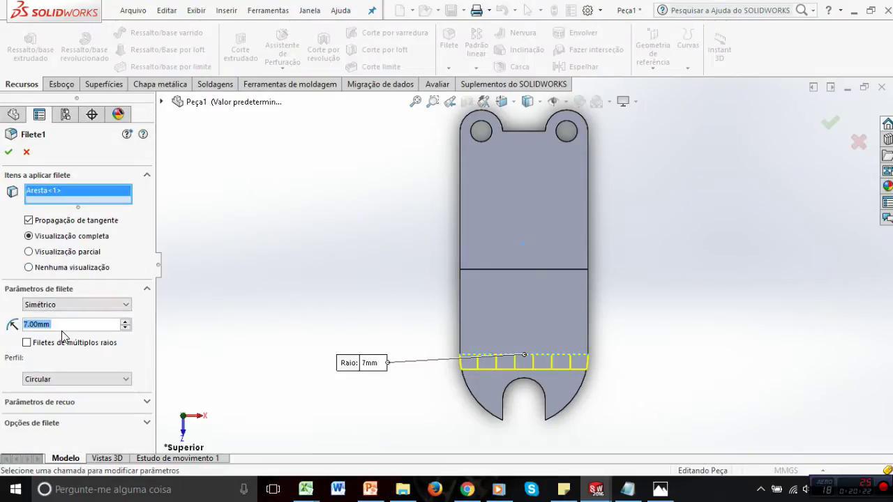
left_click(96, 308)
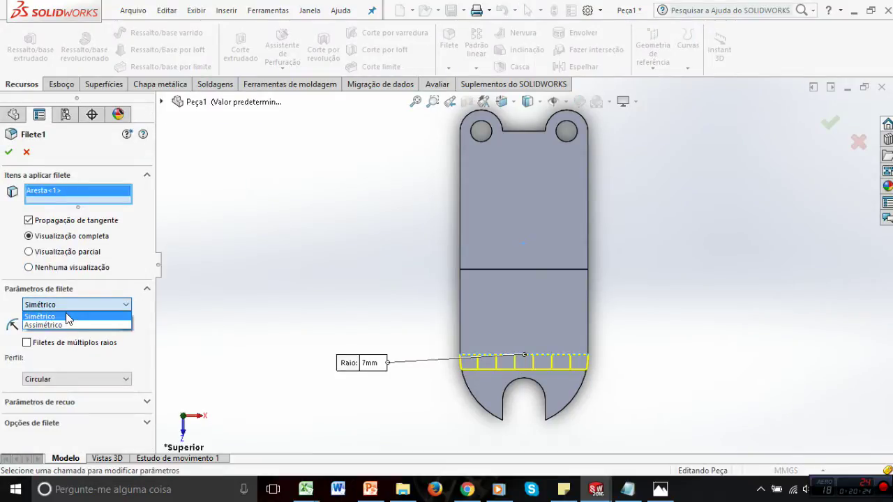
left_click(68, 315)
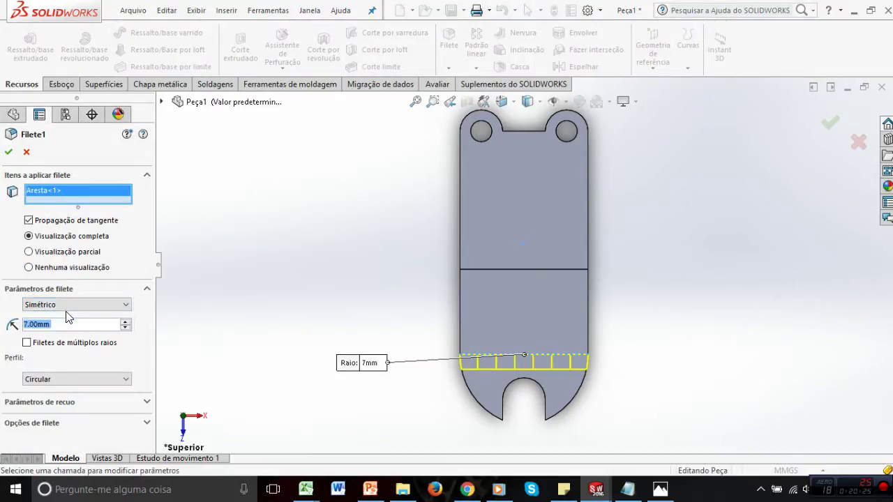
left_click(28, 269)
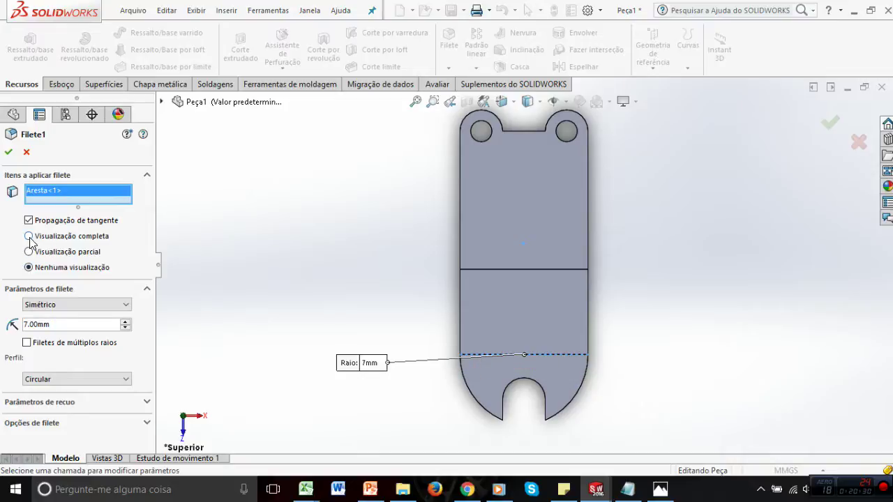
left_click(28, 237)
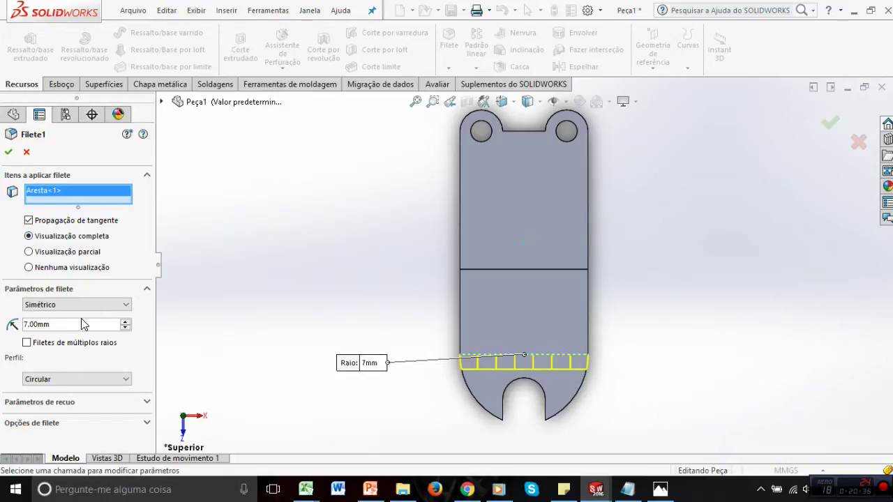
left_click(27, 343)
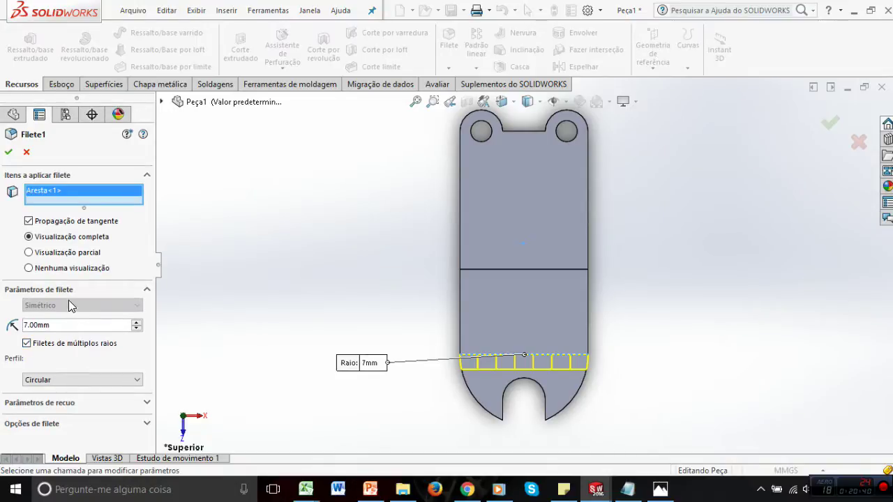
left_click(26, 343)
left_click(27, 344)
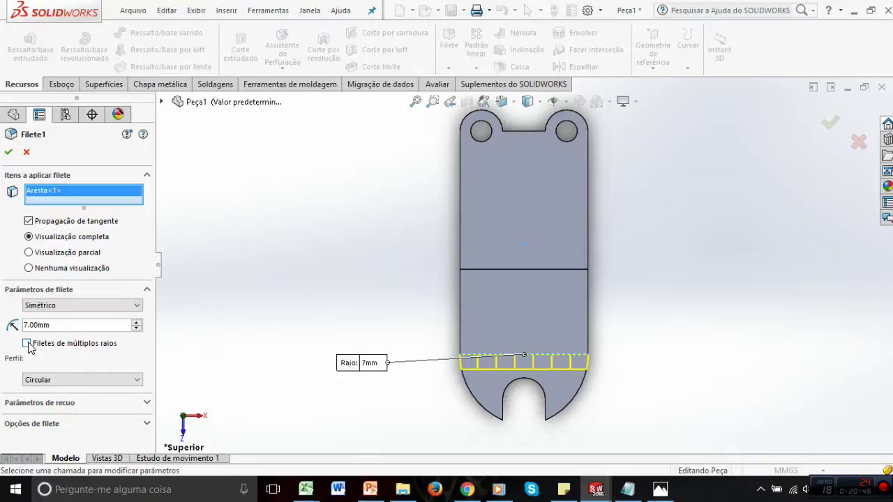
left_click(8, 153)
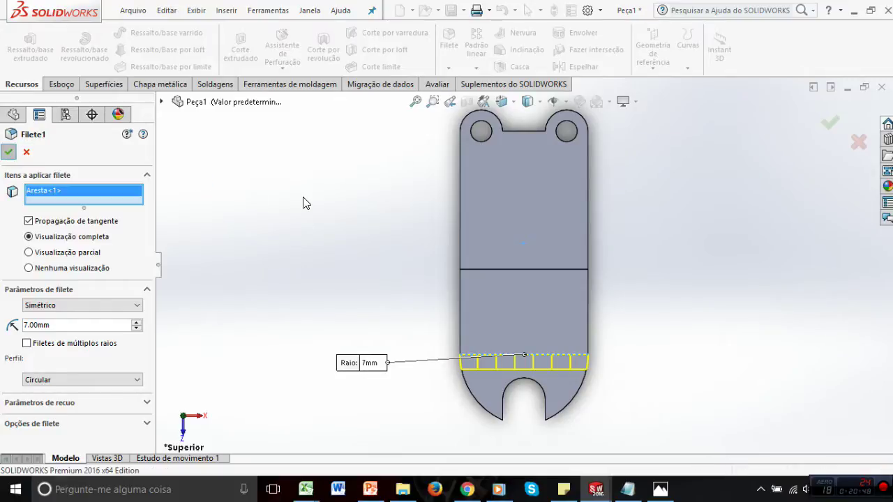
Start a sketch on the block's top face and check the circular boss details in the PowerPoint exercise drawing
key("ctrl+7")
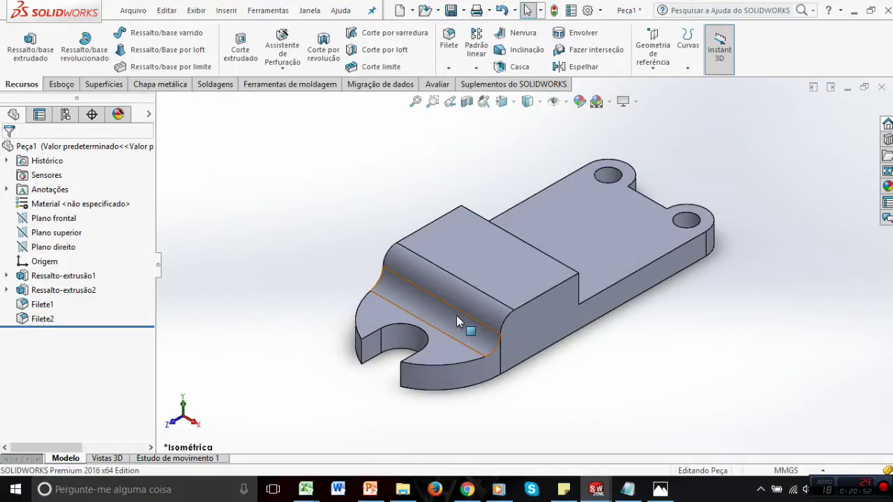
left_click(498, 269)
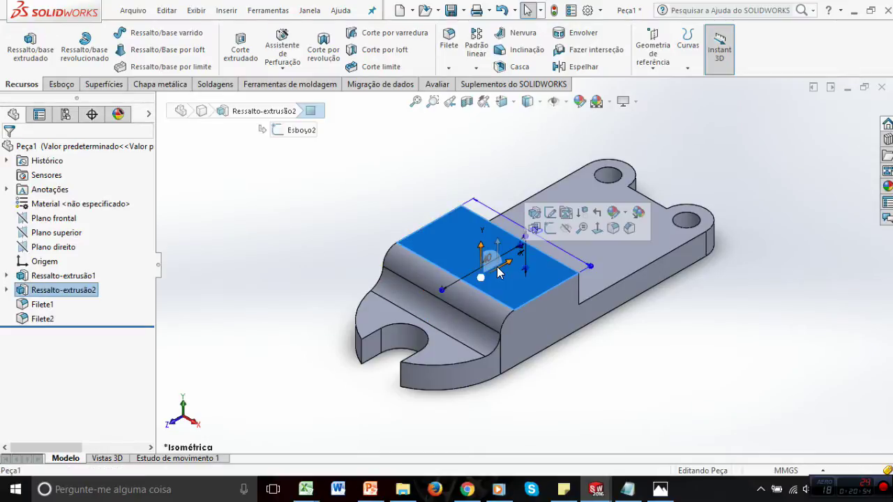
key("Escape")
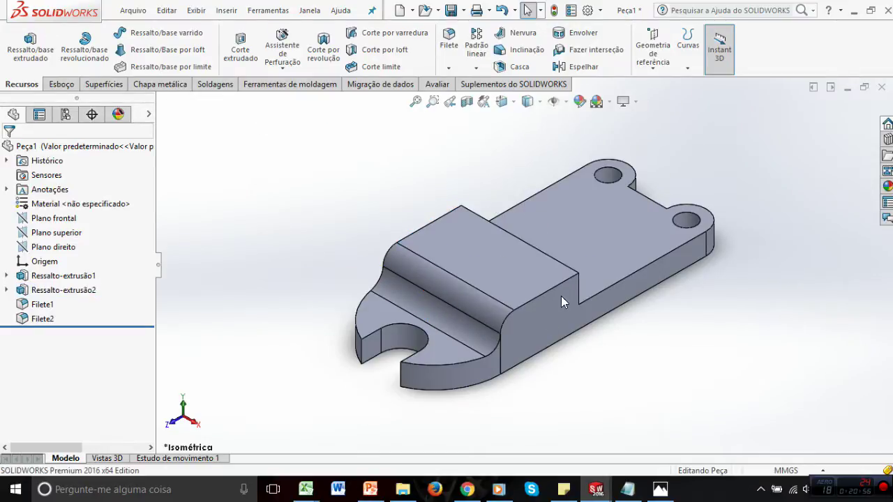
left_click(499, 258)
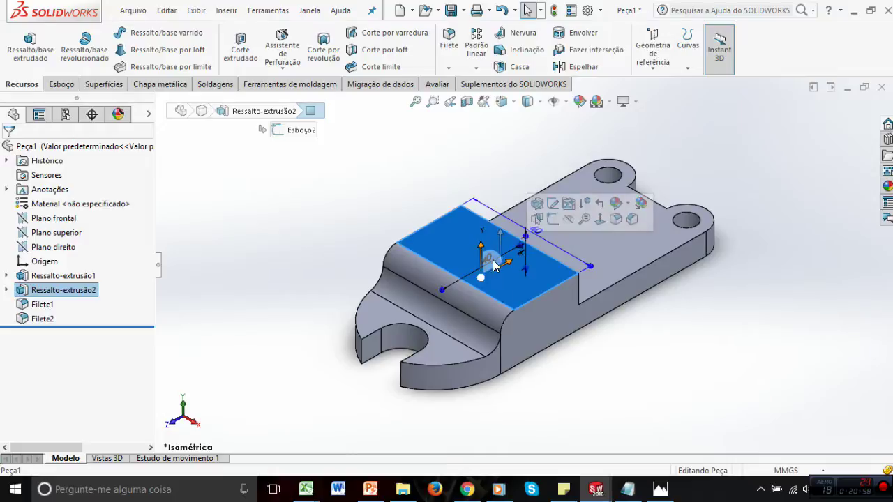
left_click(70, 84)
left_click(114, 34)
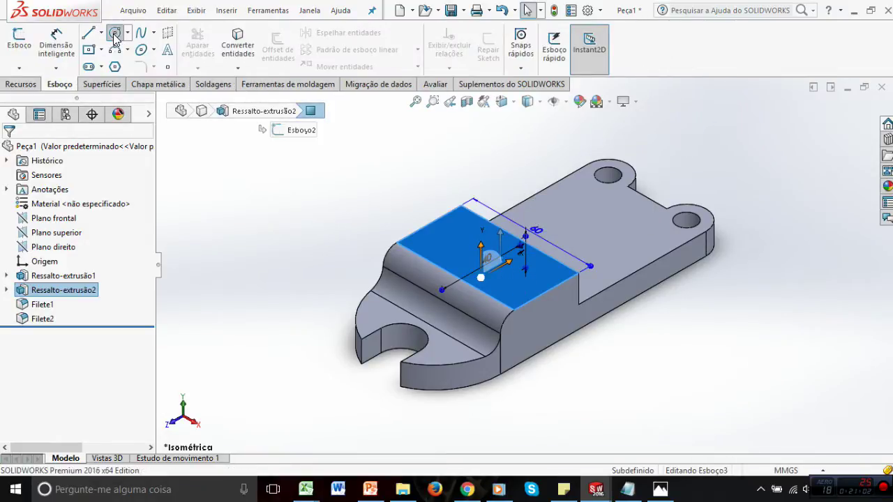
left_click(370, 489)
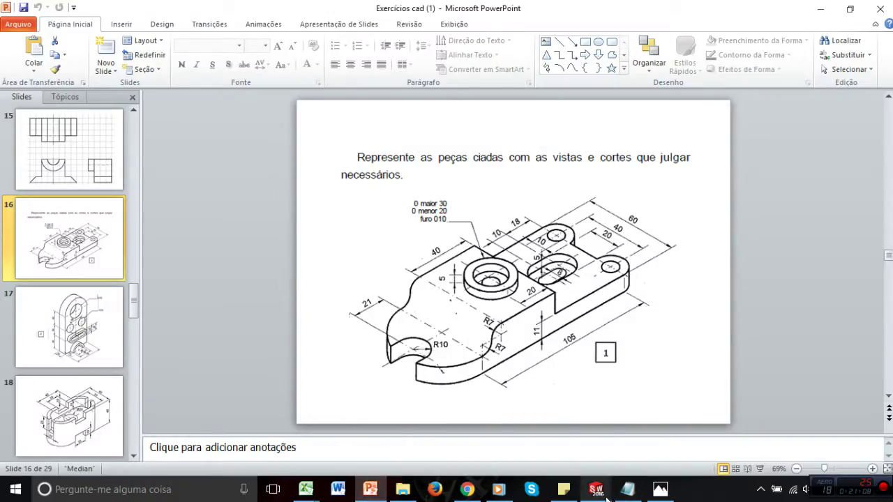
mouse_move(596, 489)
left_click(631, 419)
key("ctrl+8")
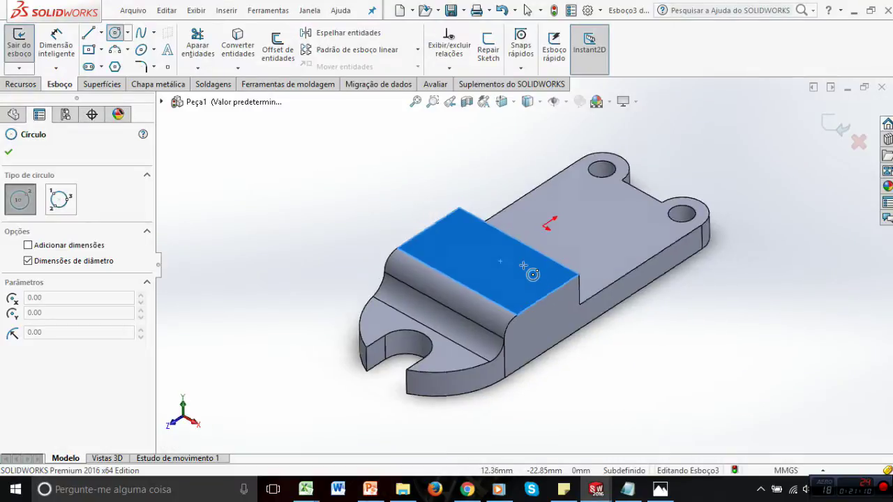
Sketch three concentric circles about 29, 22 and 11 mm in diameter, centred about 31 mm from the origin on the part's centreline
scroll(528, 299, "down", 2)
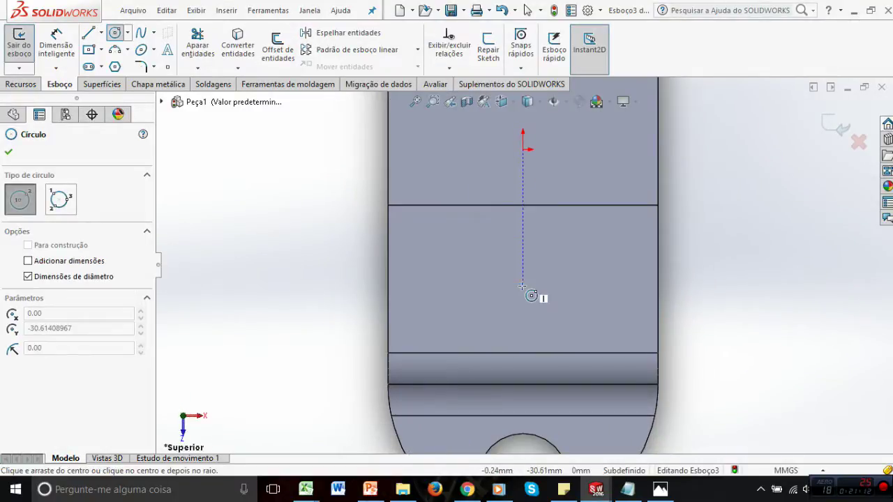
left_click(522, 286)
left_click(489, 232)
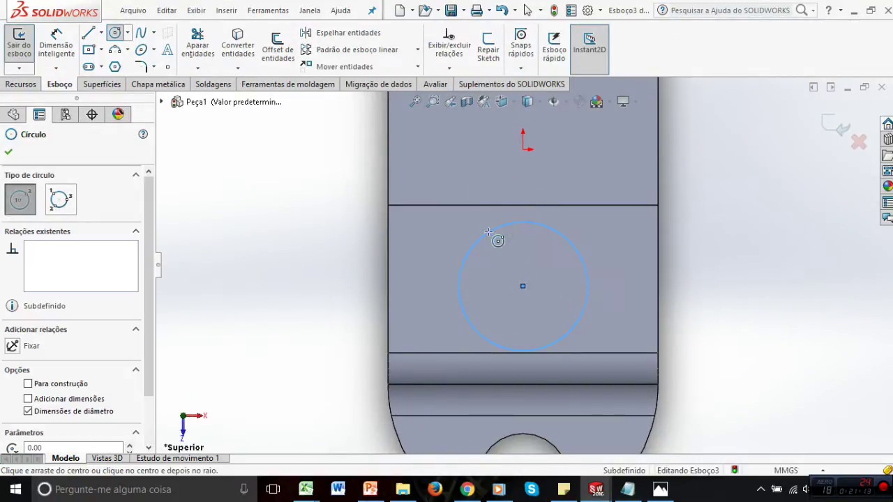
left_click(57, 40)
left_click(115, 33)
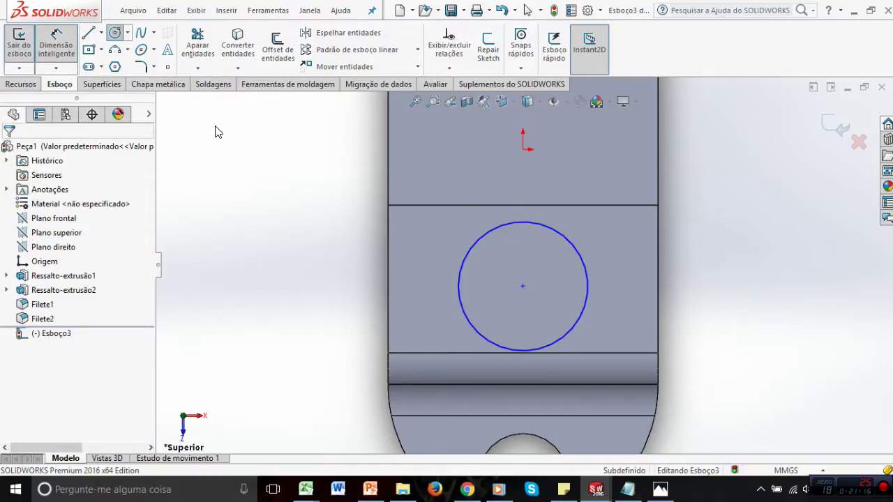
left_click(523, 286)
left_click(523, 236)
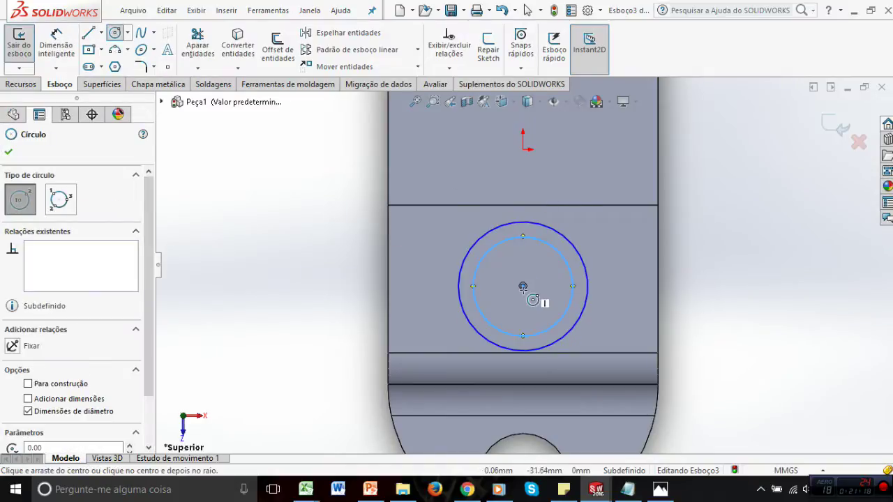
left_click(522, 286)
left_click(540, 266)
key("Escape")
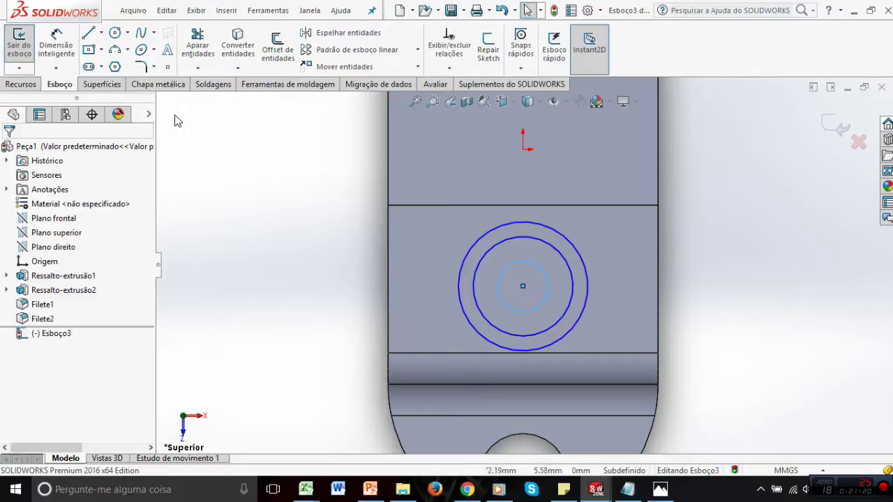
Check the hole size in the PowerPoint drawing and dimension the innermost circle with a diameter of 10 mm
left_click(58, 41)
left_click(541, 267)
left_click(594, 237)
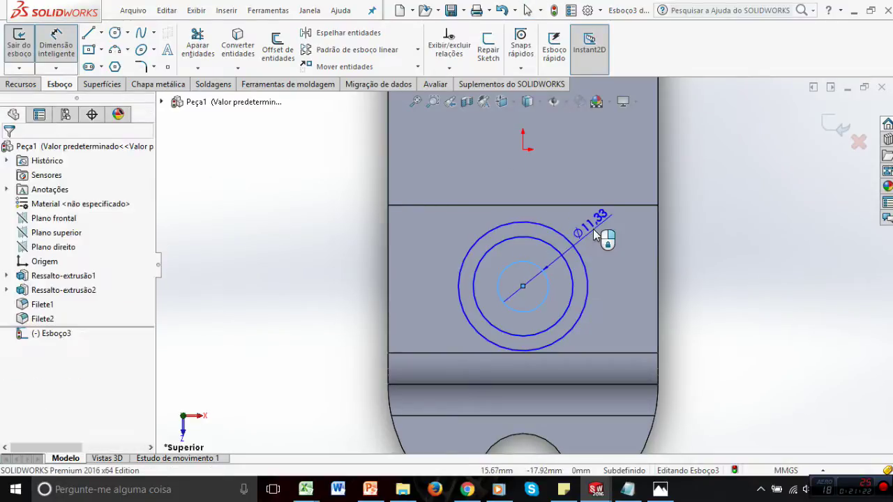
left_click(369, 489)
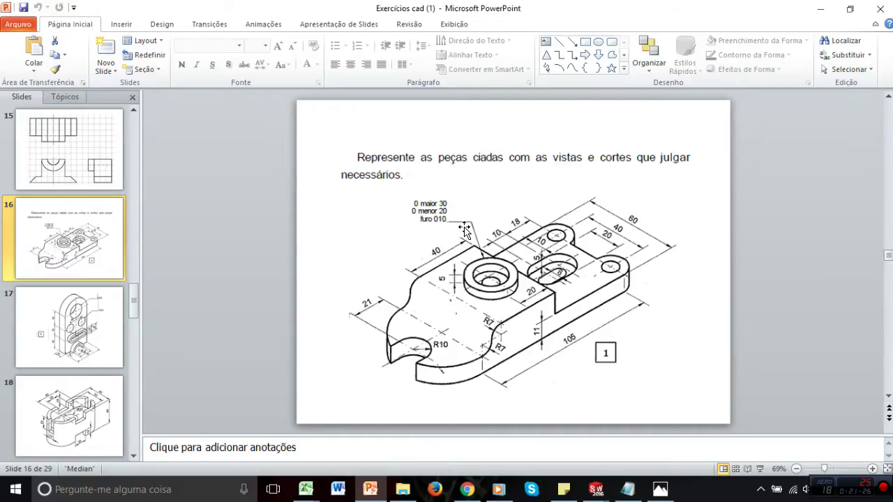
left_click(468, 489)
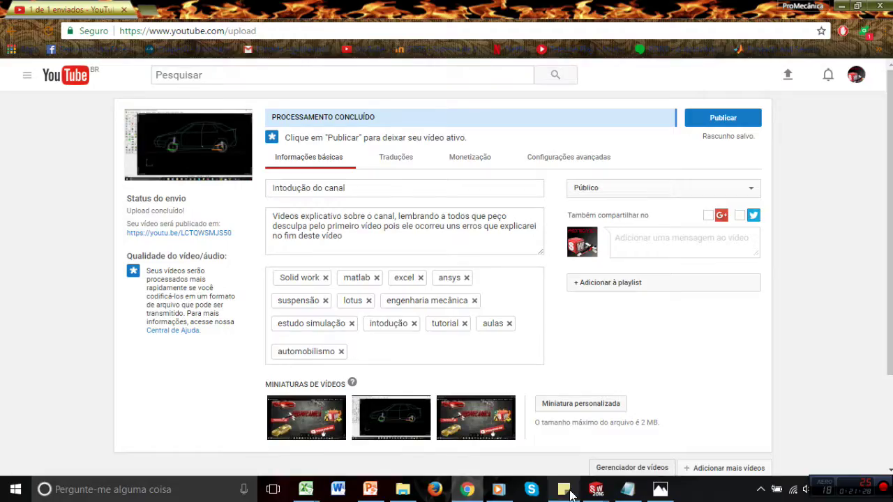
mouse_move(596, 491)
left_click(638, 452)
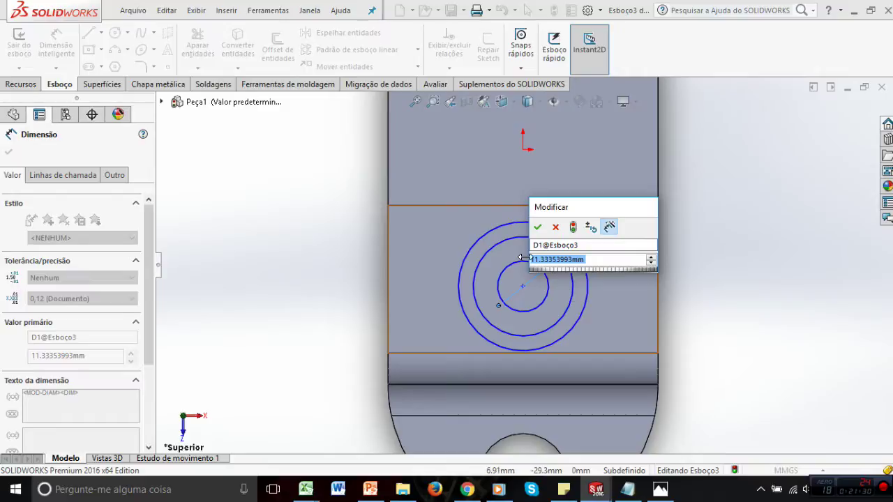
type("10")
key("Return")
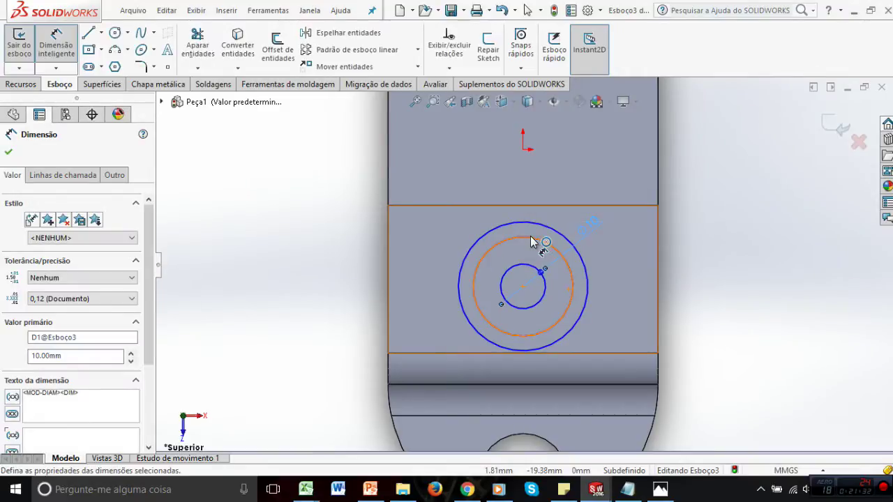
Check the boss's smaller diameter in the PowerPoint drawing and dimension the middle circle at 20 mm
left_click(531, 241)
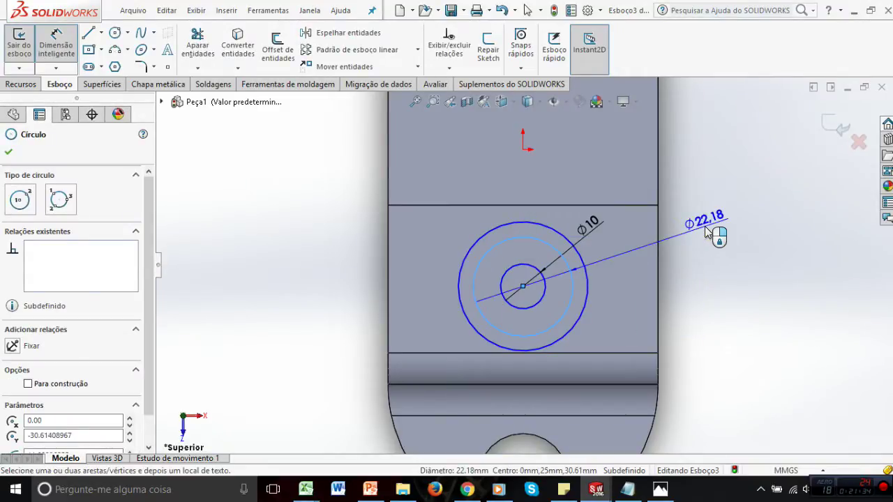
left_click(707, 232)
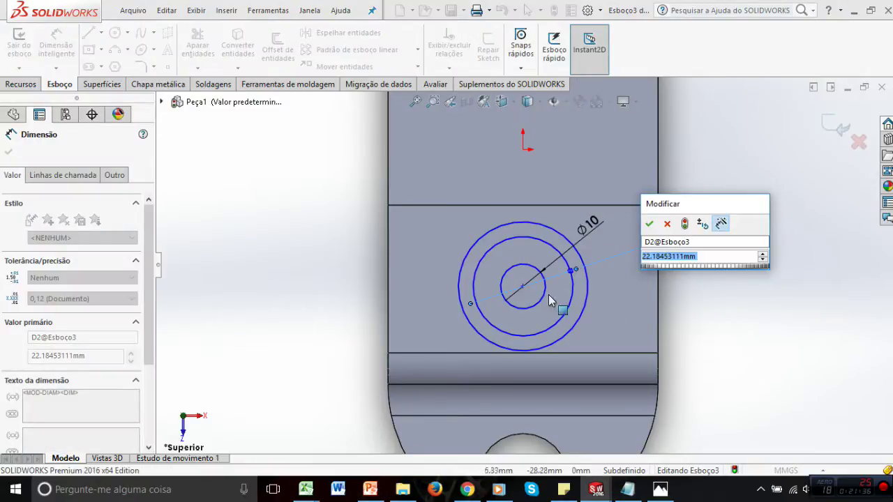
left_click(370, 489)
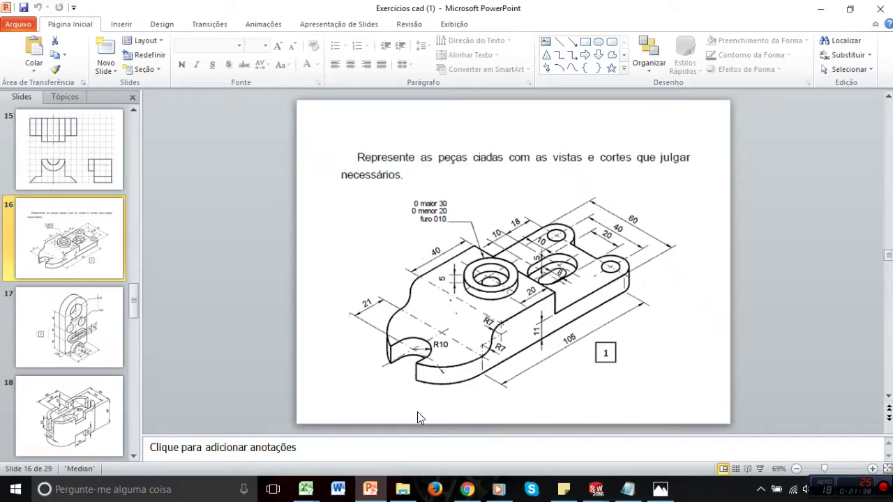
mouse_move(596, 489)
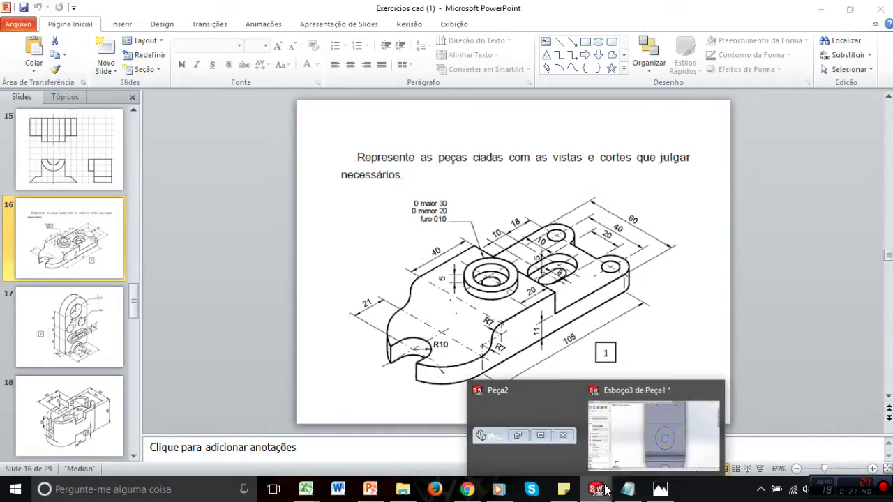
left_click(634, 453)
type("20")
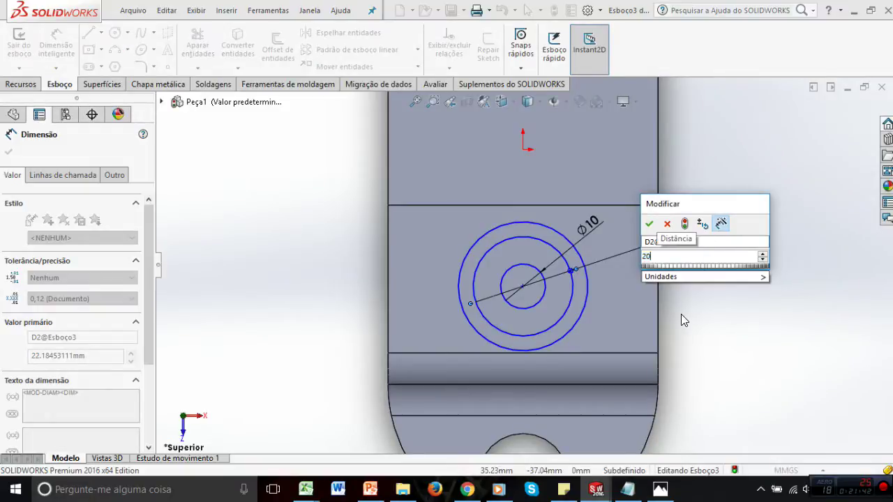
key("Return")
Dimension the outermost circle with a diameter of 30 mm
left_click(590, 304)
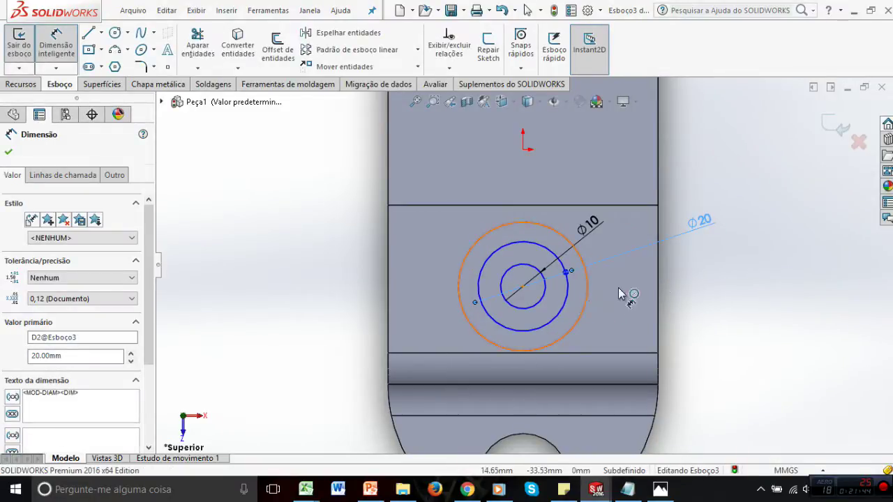
left_click(756, 234)
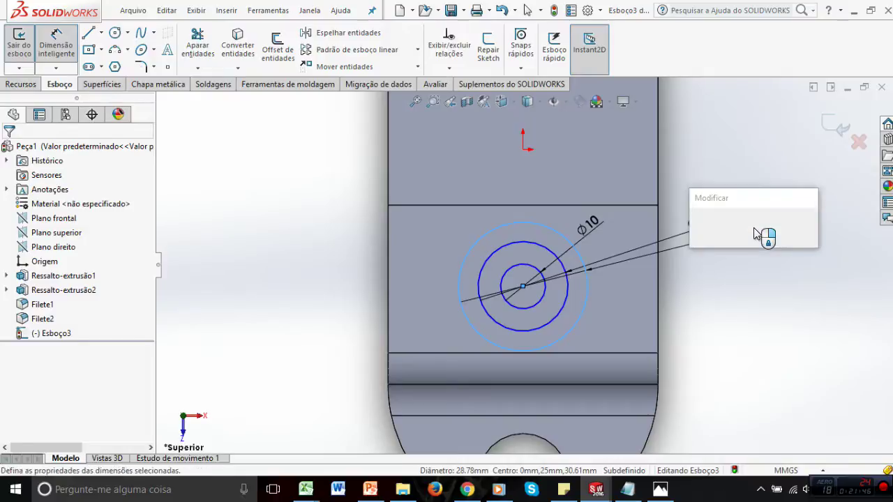
type("30")
key("Return")
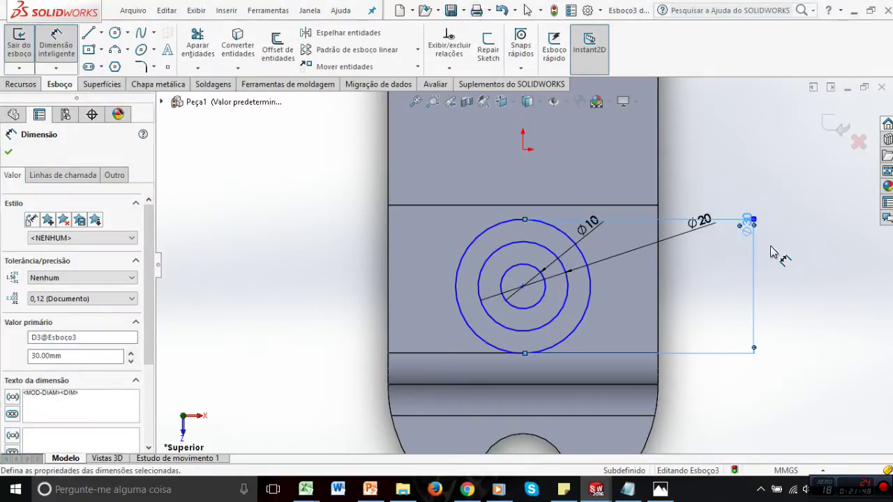
left_click(807, 363)
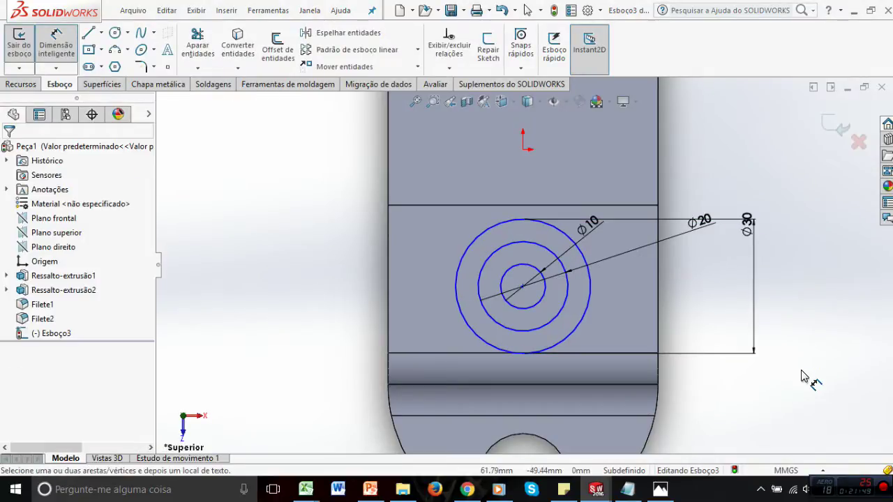
Check the boss position in the PowerPoint drawing and dimension the circles' centre 20 mm from the block's edge facing the two-hole end
left_click(369, 489)
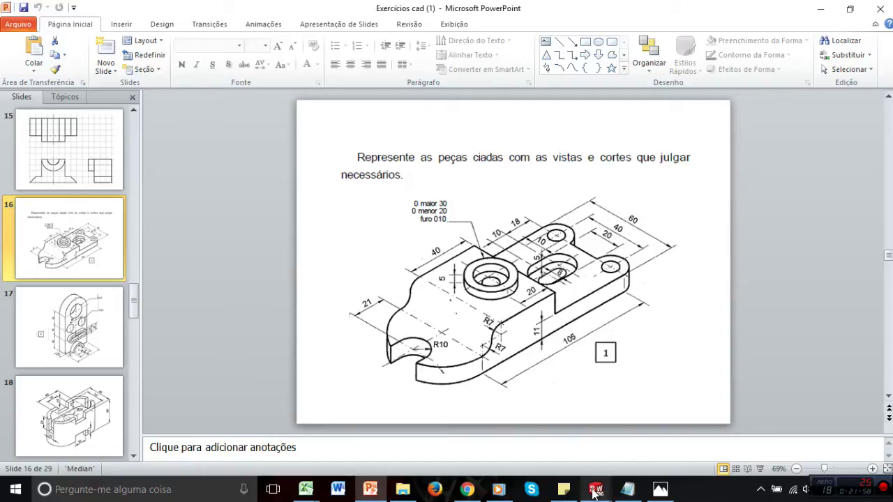
left_click(625, 419)
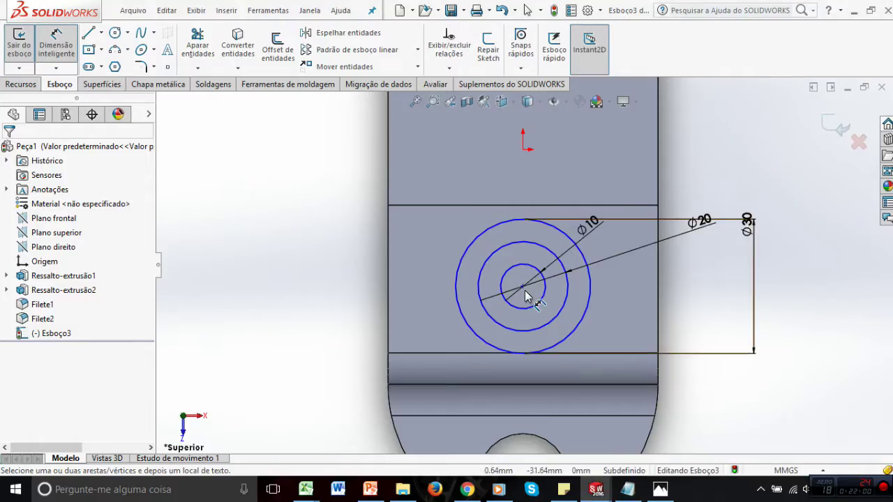
left_click(524, 292)
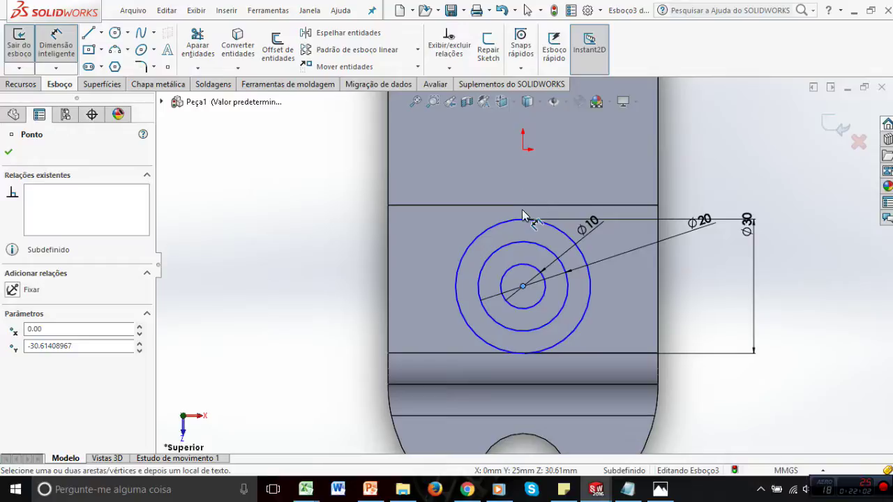
left_click(523, 206)
left_click(324, 234)
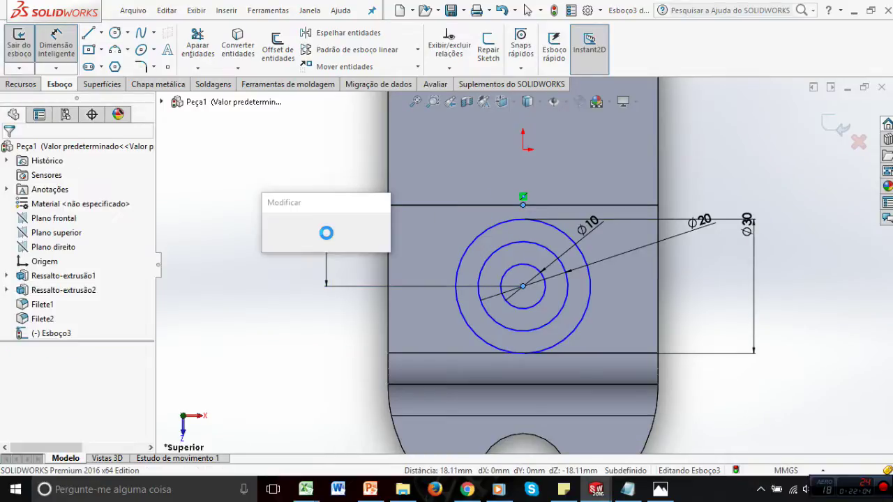
type("20")
key("Return")
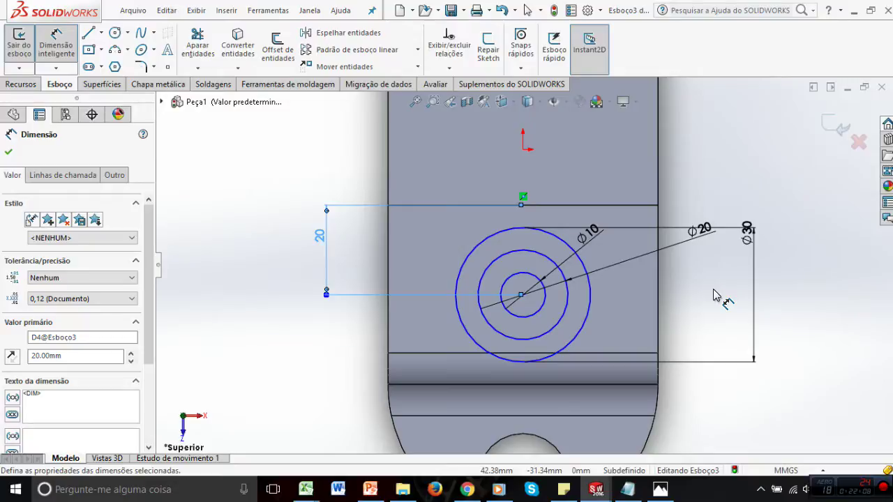
key("Escape")
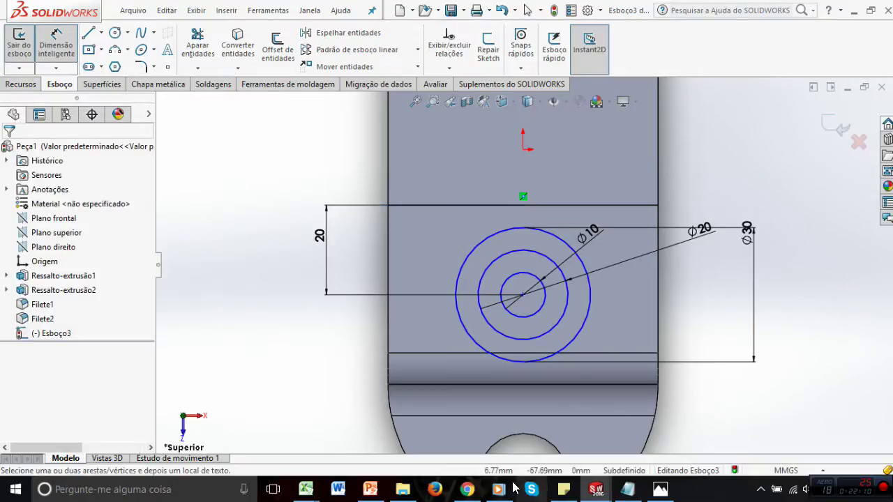
Check the block's length dimensions against the PowerPoint drawing and return to the boss sketch in SolidWorks
left_click(370, 489)
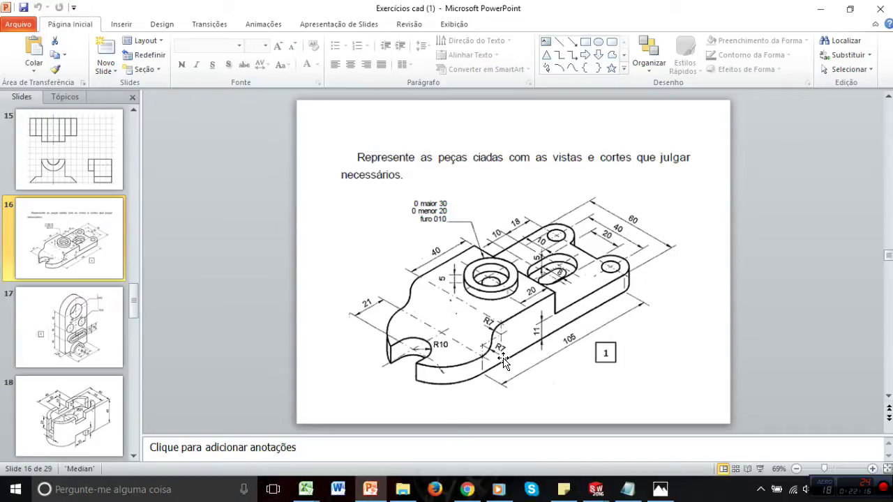
left_click(660, 425)
left_click(370, 489)
left_click(595, 489)
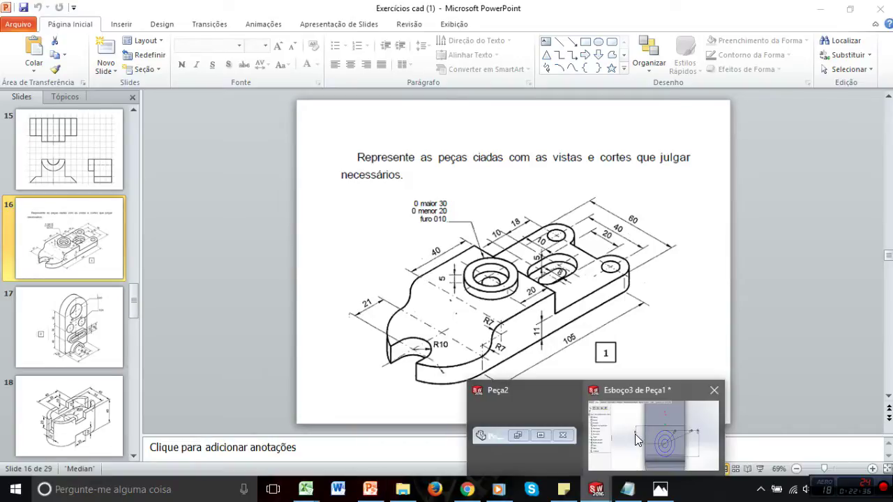
left_click(636, 441)
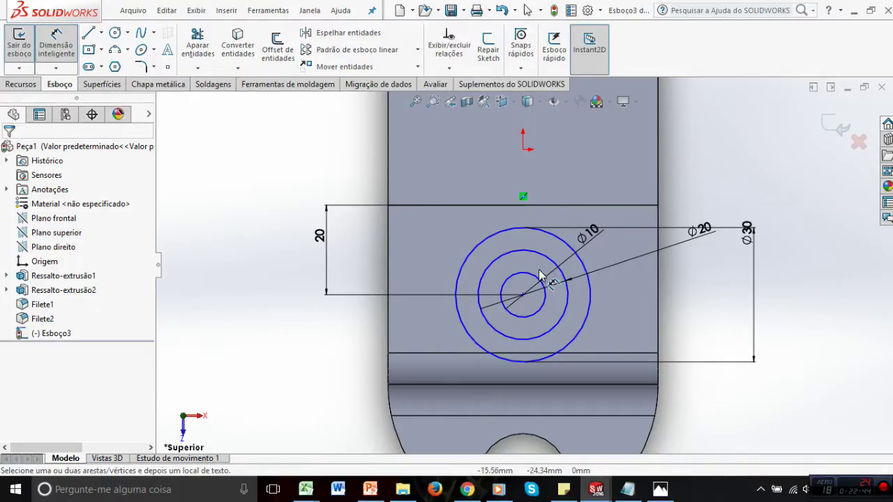
Reposition the outermost circle's diameter dimension midway along its dimension line and exit the sketch
left_click_drag(745, 234, 745, 300)
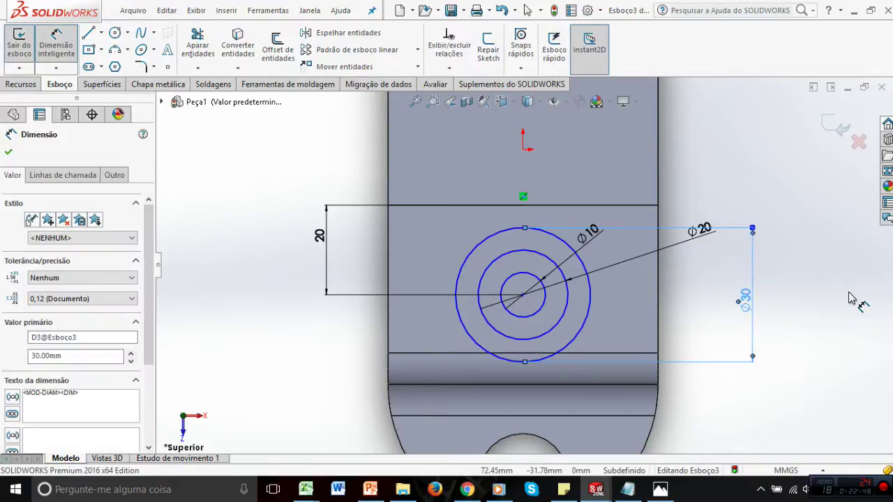
left_click(20, 84)
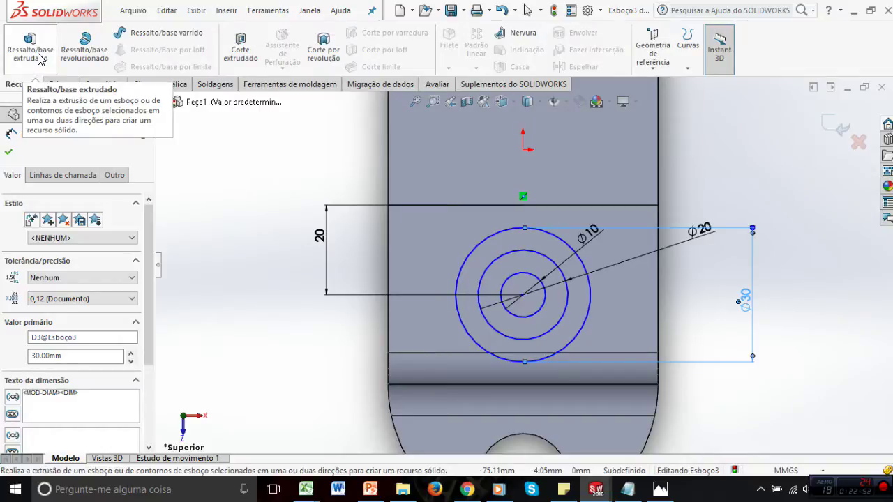
left_click(41, 59)
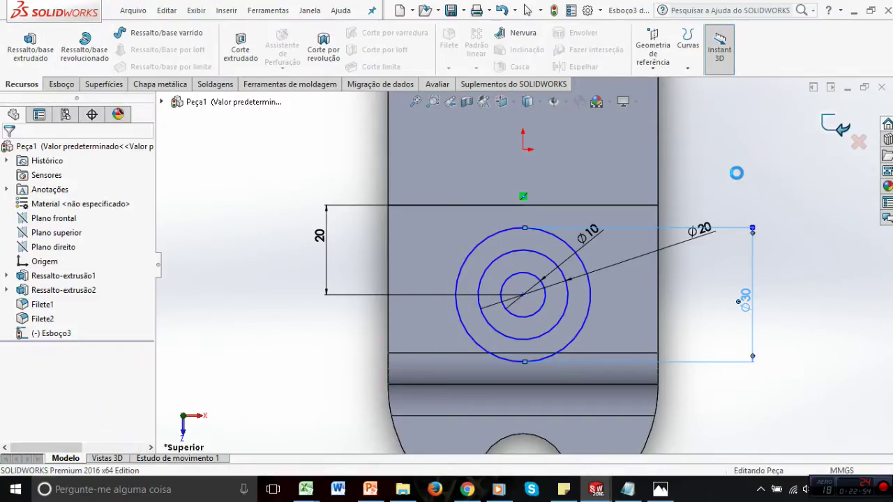
Edit the raised block's profile sketch, set its length to 64 mm and rebuild the part
left_click(53, 290)
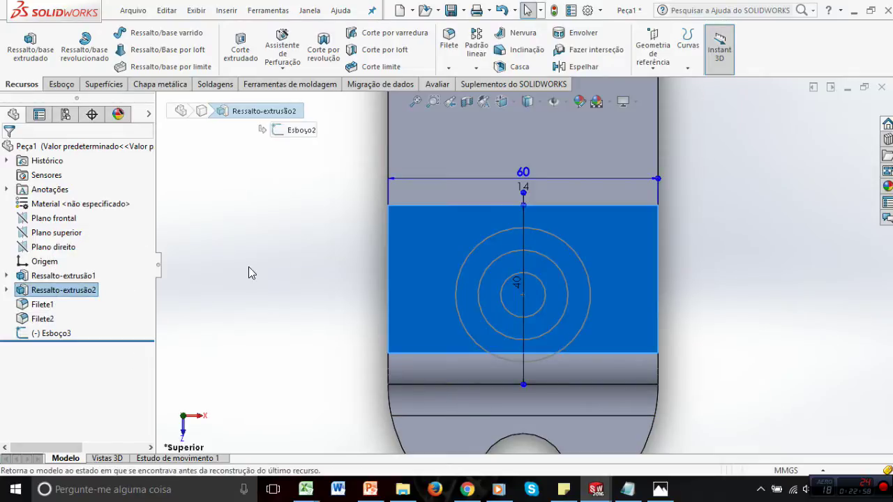
right_click(60, 289)
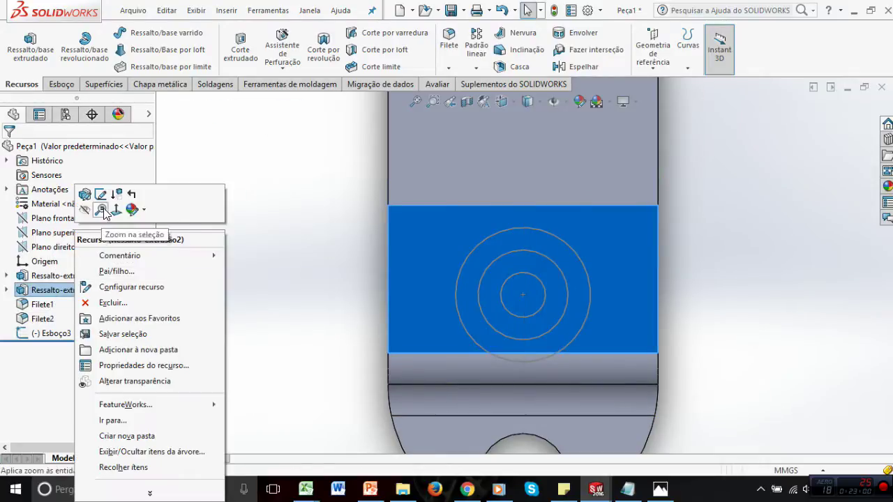
left_click(100, 194)
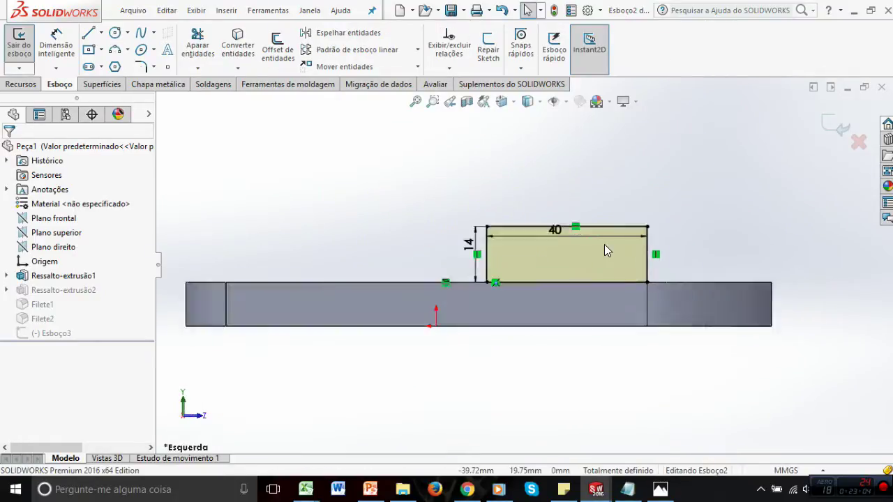
scroll(604, 244, "down", 3)
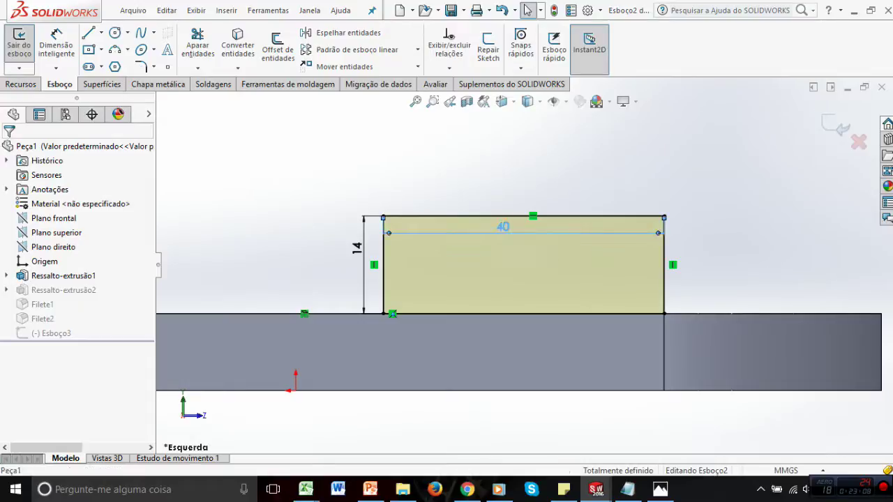
double_click(503, 229)
type("64")
key("Return")
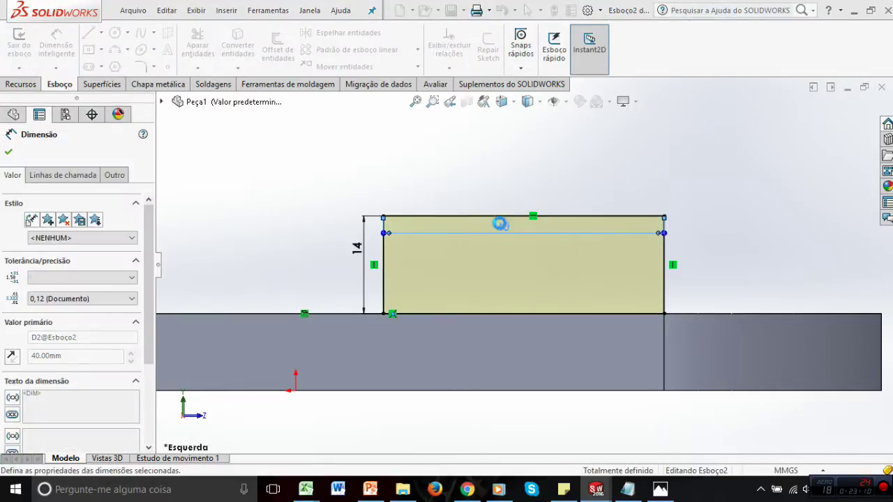
left_click(823, 137)
left_click(825, 137)
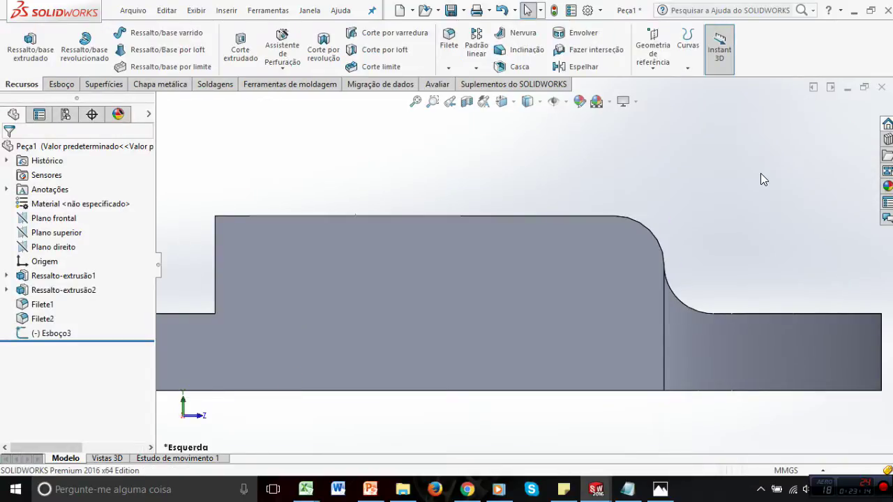
Reopen the concentric circles' sketch and add a vertical relation between the circles' centre and the origin
key("ctrl+7")
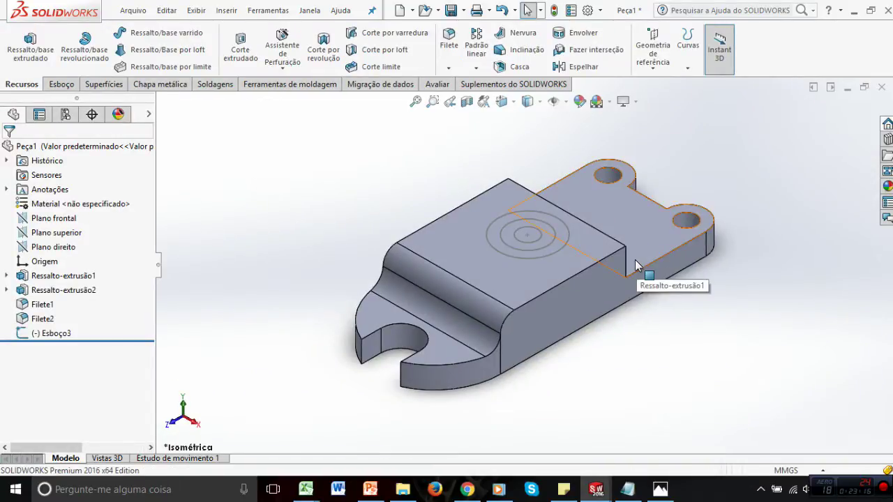
key("ctrl+5")
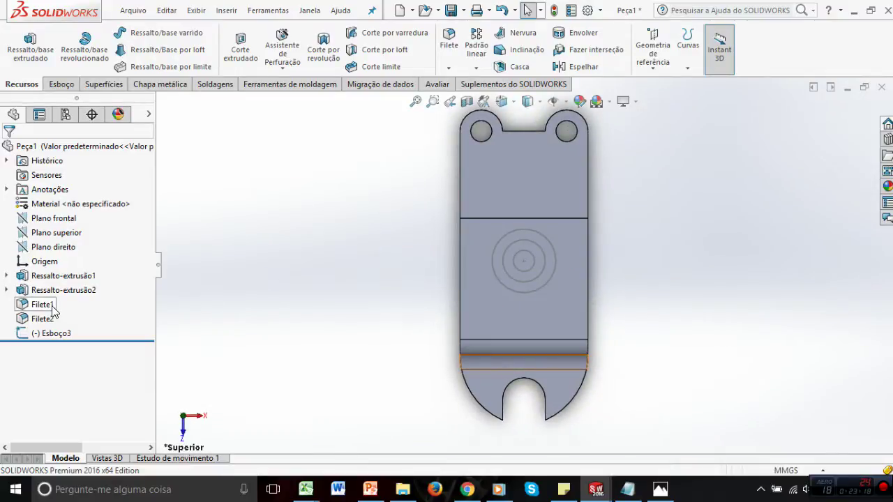
left_click(63, 333)
left_click(77, 299)
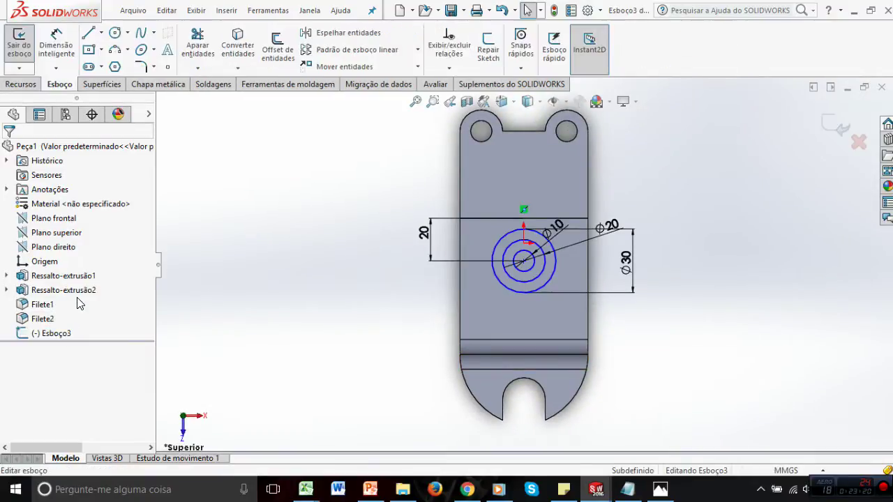
scroll(589, 279, "up", 3)
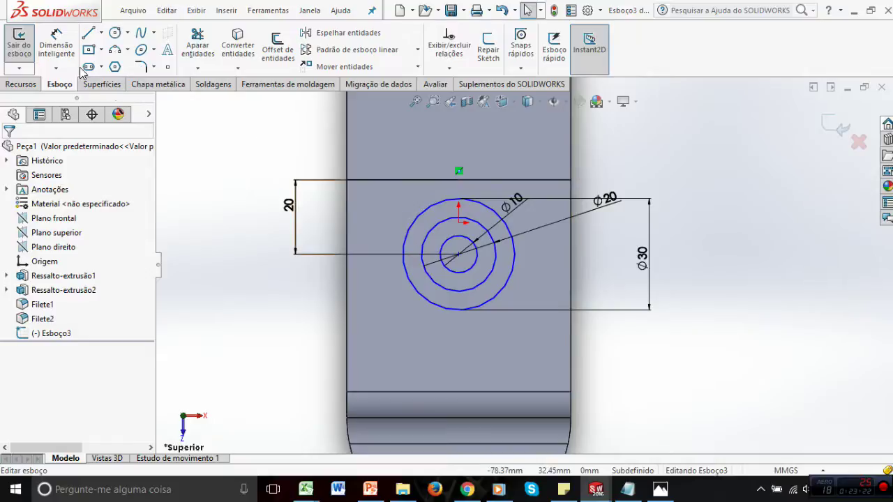
left_click(458, 252)
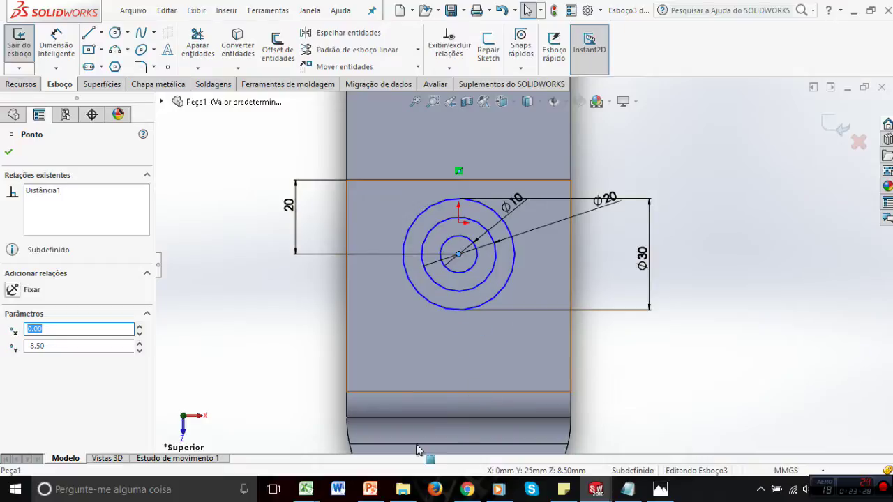
left_click(370, 489)
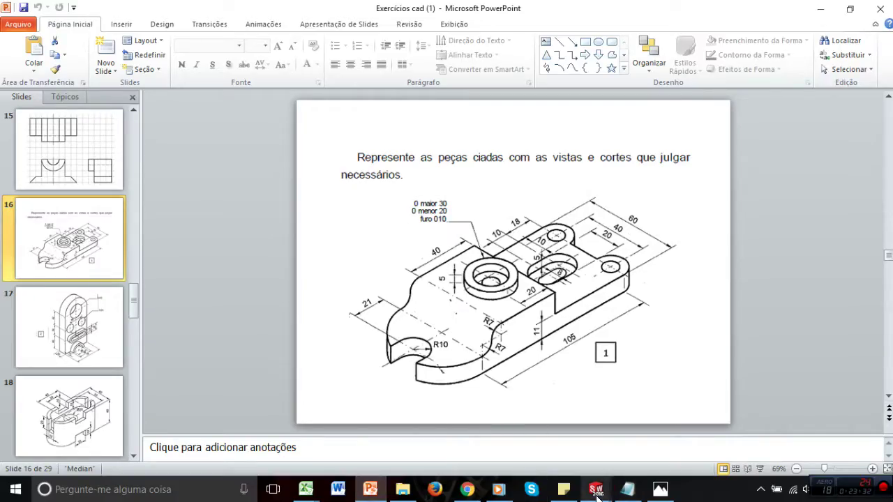
mouse_move(596, 489)
left_click(632, 440)
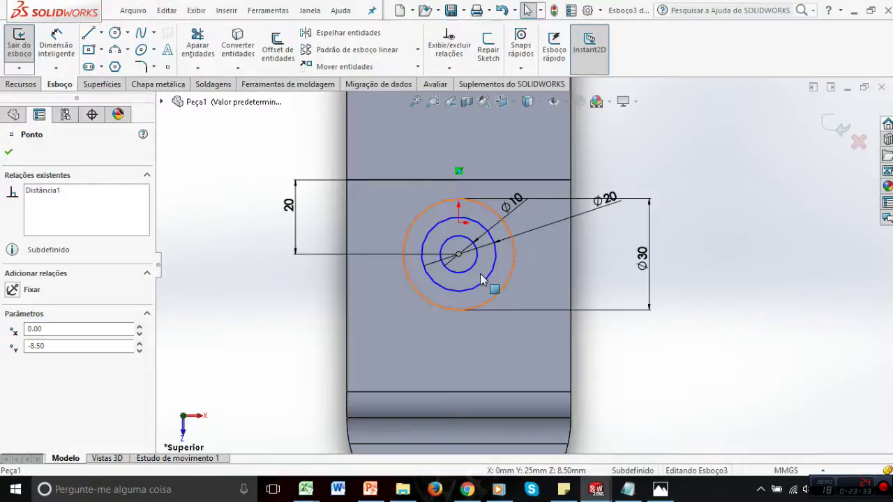
left_click(459, 222, "ctrl")
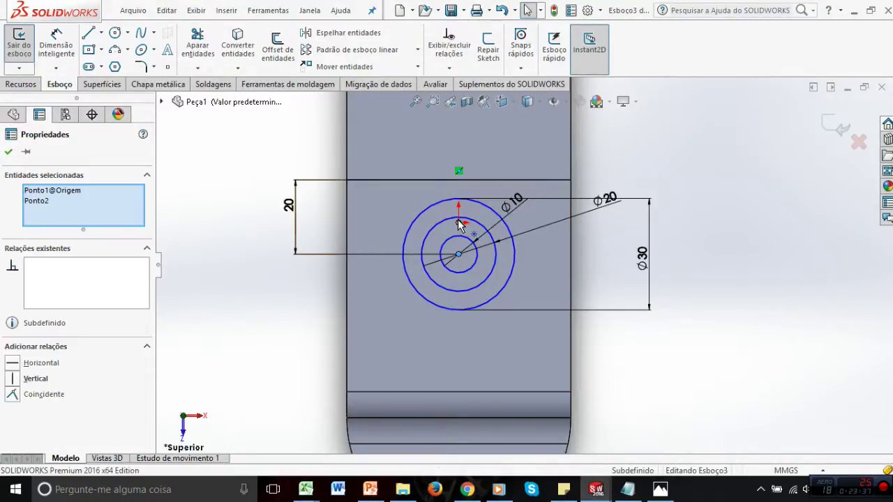
left_click(12, 379)
left_click(305, 280)
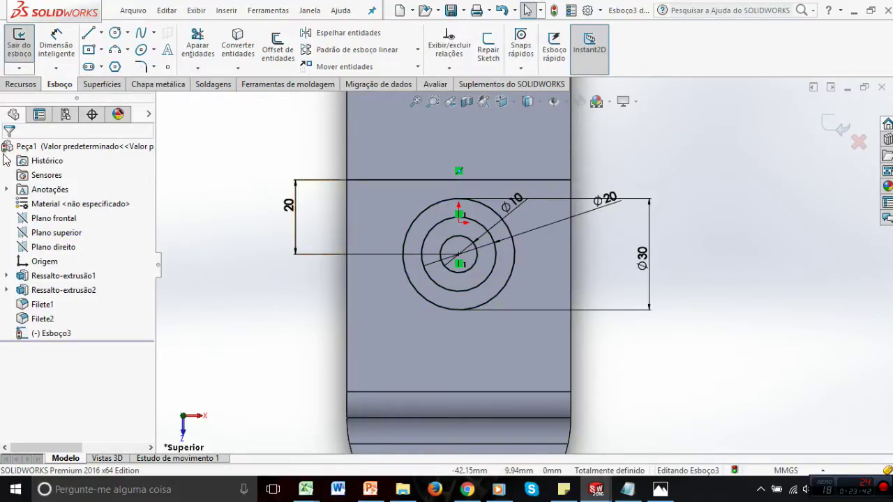
Extrude the ring between the 20 and 30 mm circles upward by 5 mm, checking the height in the PowerPoint drawing
left_click(6, 84)
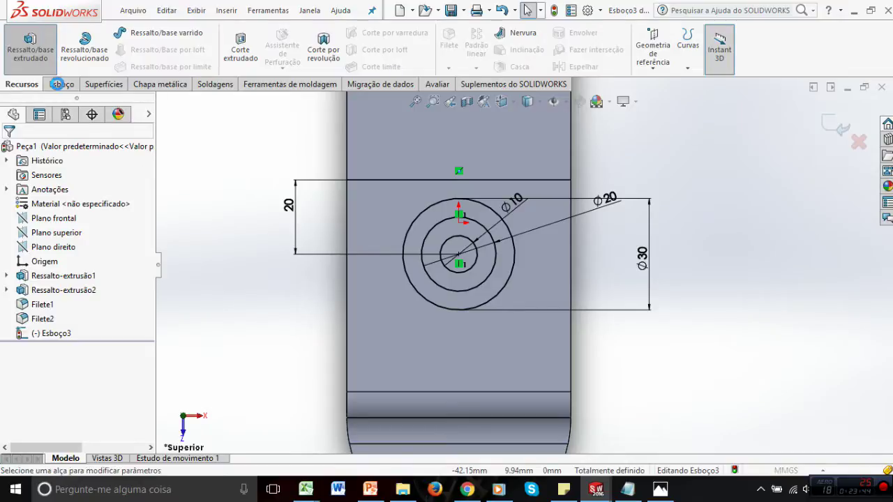
left_click(30, 44)
left_click(431, 291)
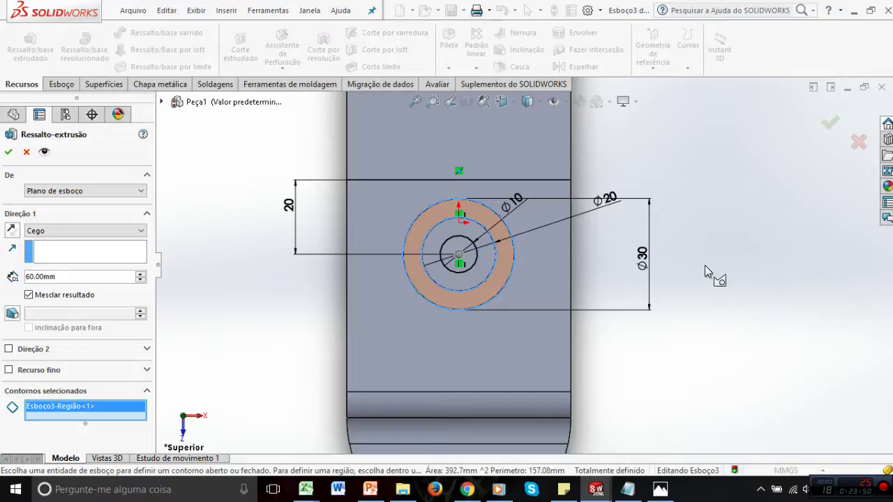
key("ctrl+3")
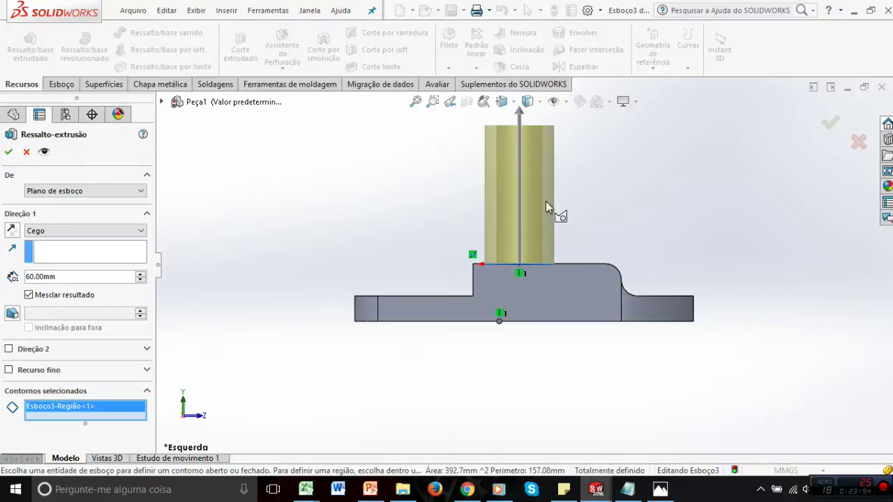
scroll(546, 200, "down", 3)
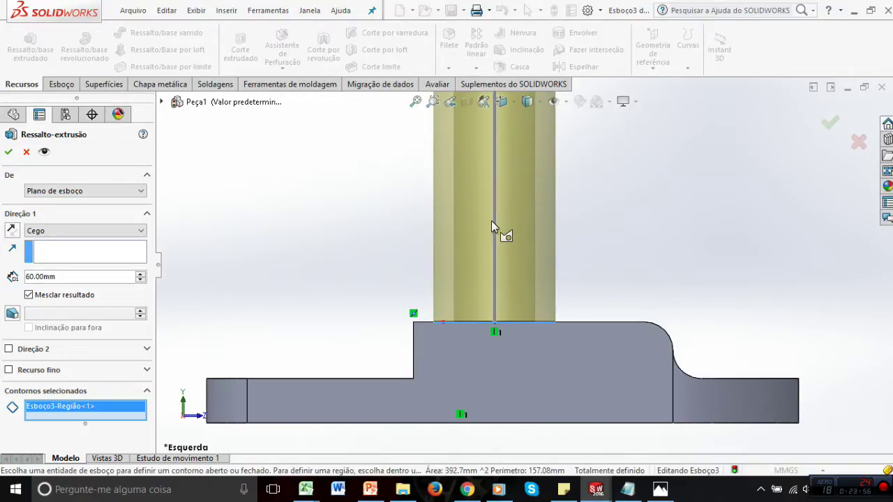
left_click(369, 489)
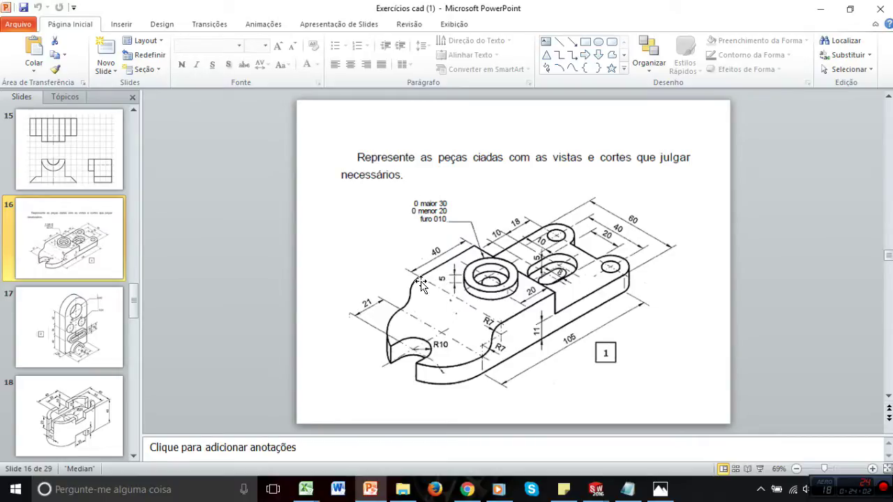
mouse_move(596, 489)
left_click(601, 405)
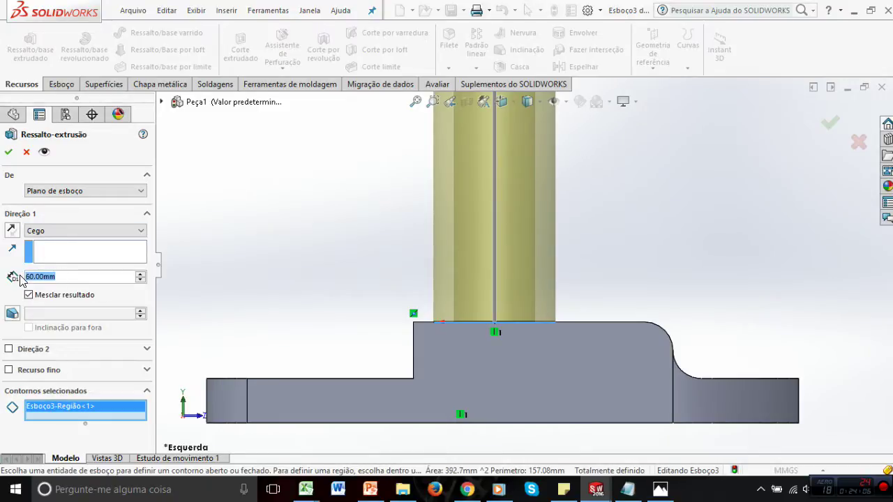
type("5")
key("Return")
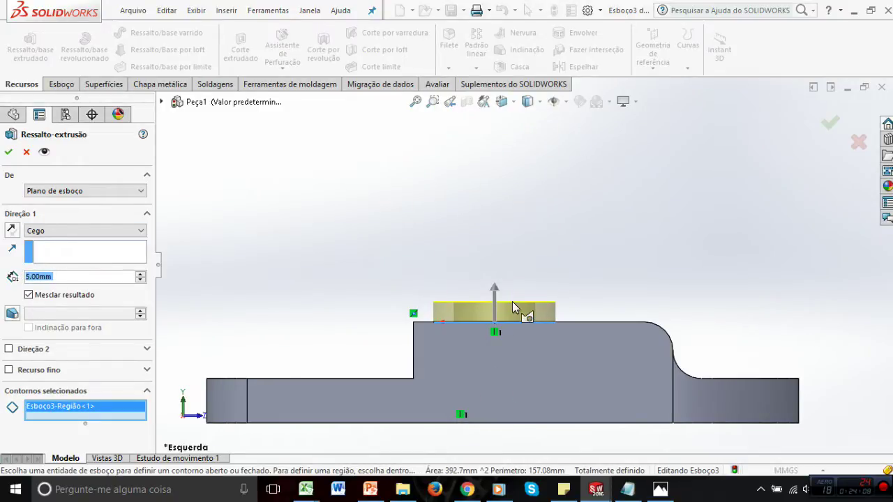
left_click(3, 153)
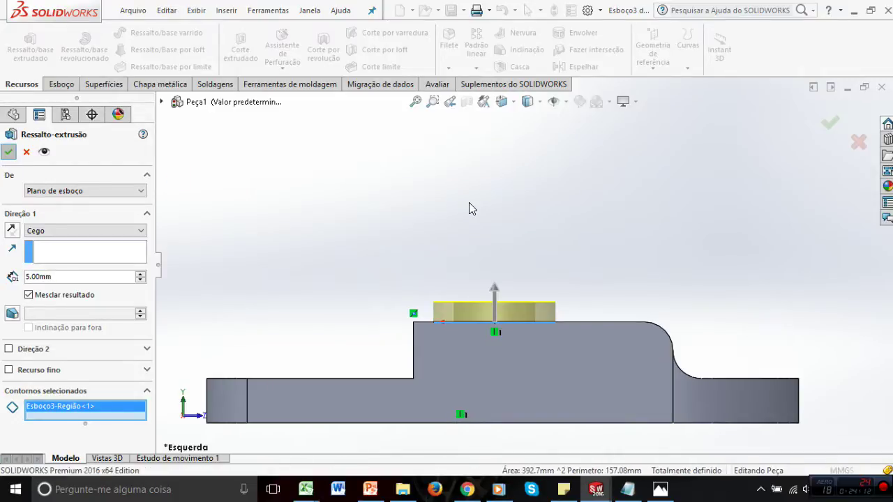
Check the diameters of the circular boss and its through hole in the PowerPoint exercise drawing and return to the part in SolidWorks
key("ctrl+7")
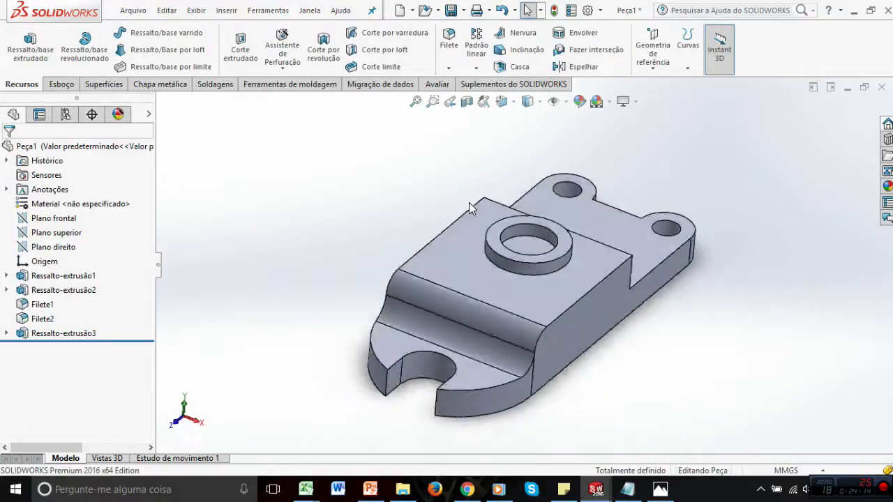
left_click(467, 489)
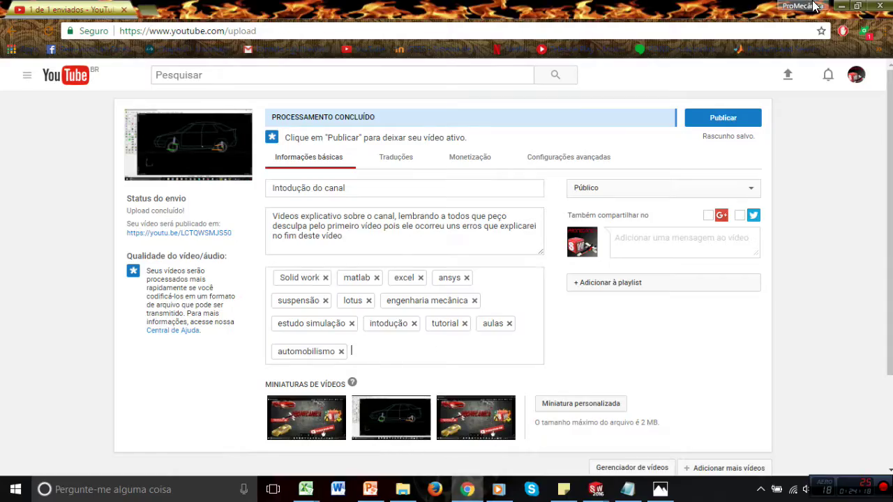
left_click(465, 491)
left_click(339, 489)
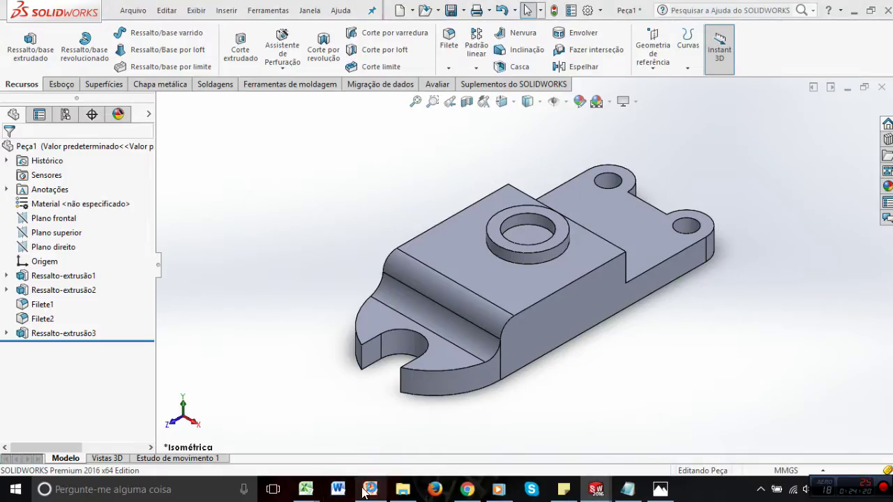
left_click(368, 489)
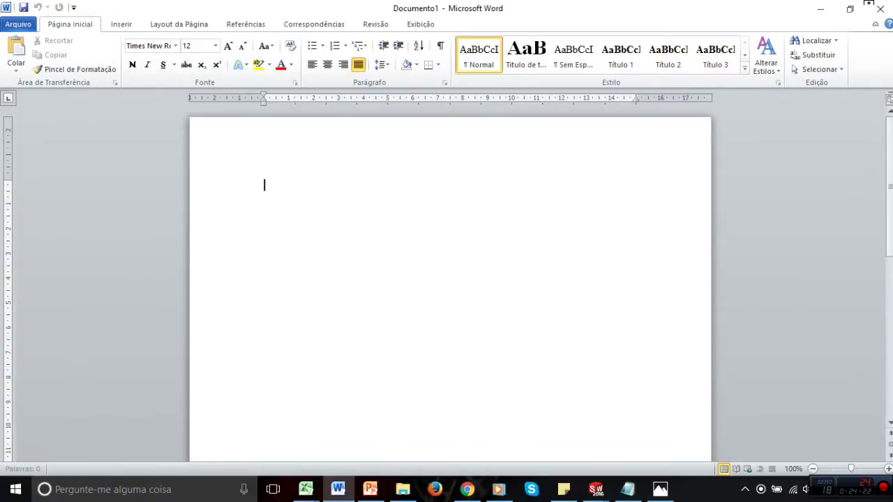
left_click(879, 7)
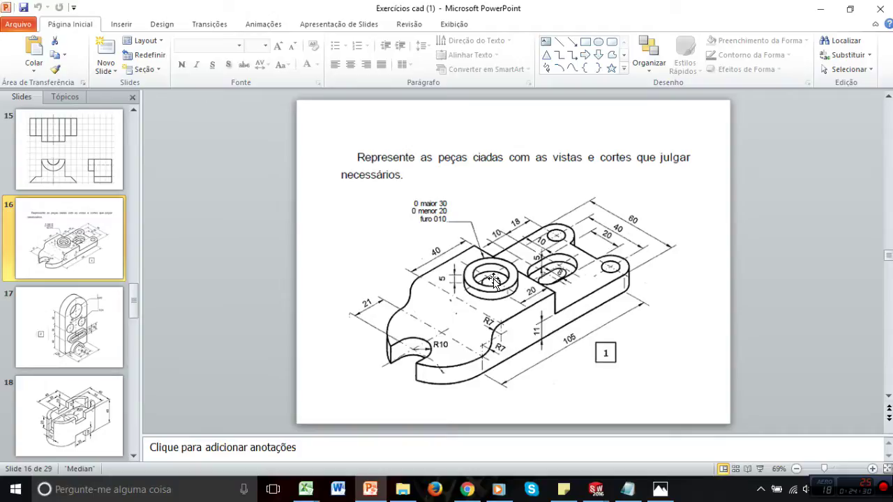
mouse_move(596, 489)
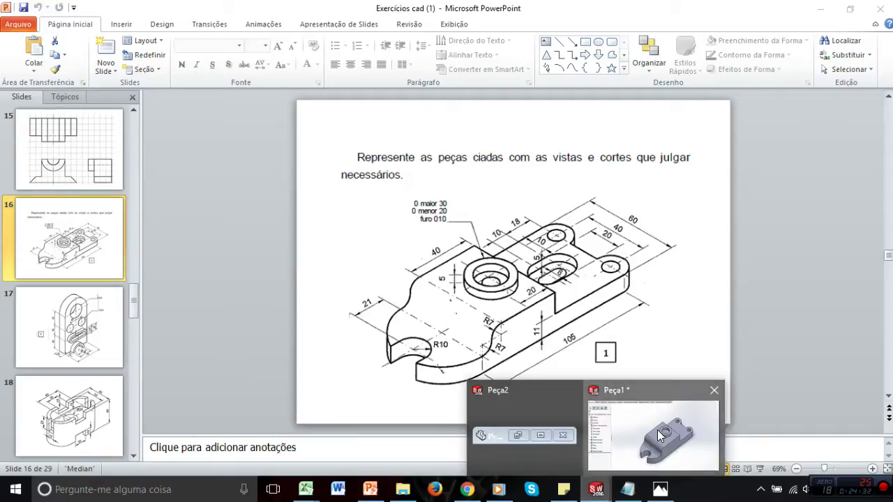
left_click(648, 439)
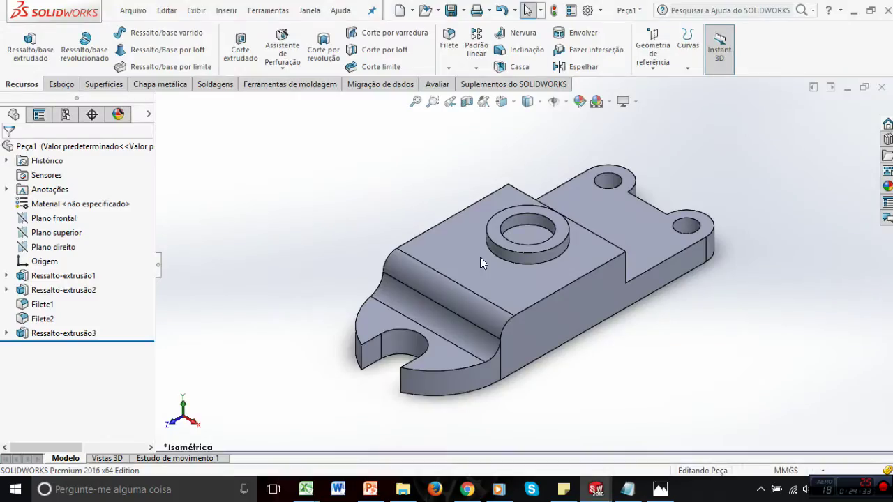
Select the concentric circles' sketch inside the ring extrusion for reuse
left_click(6, 333)
left_click(61, 347)
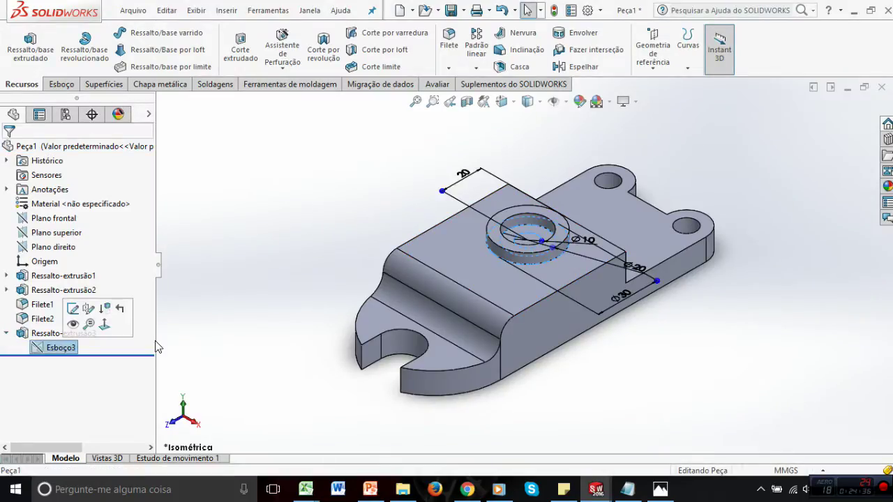
right_click(51, 348)
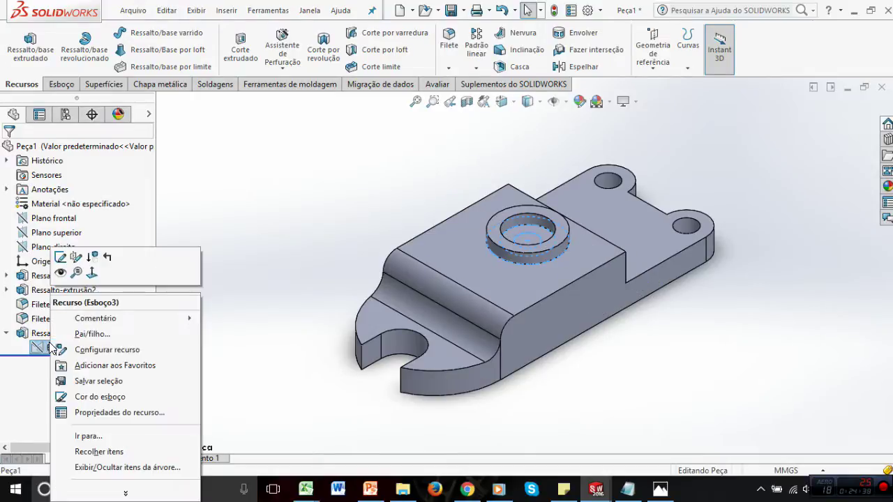
key("Escape")
left_click(25, 49)
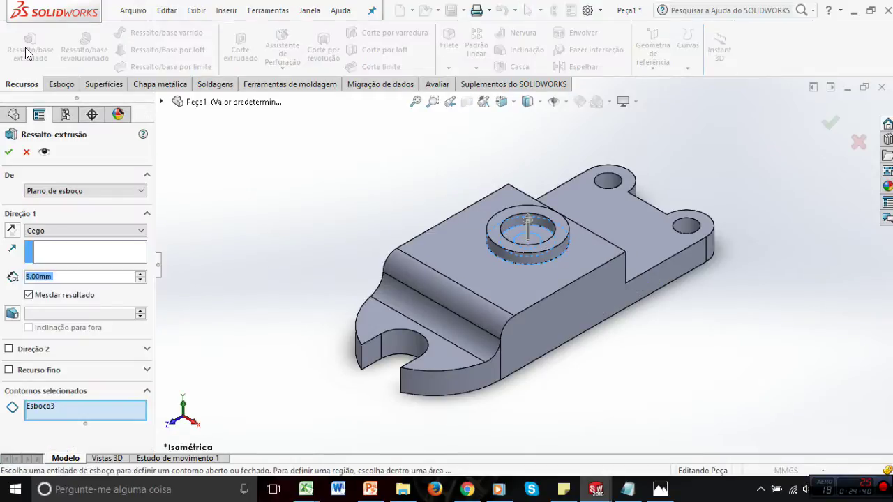
left_click(26, 151)
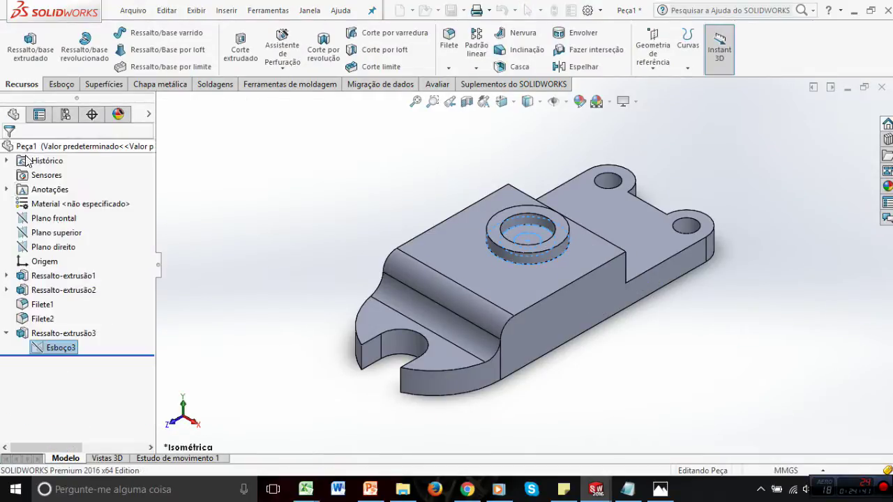
Cut the innermost 10 mm circle region through the block, ending up to the surface of the part's bottom face
left_click(240, 45)
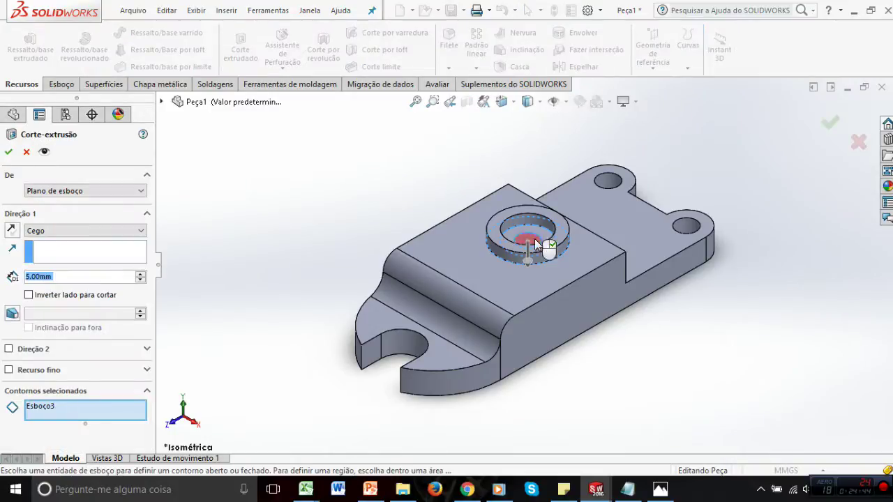
scroll(535, 245, "down", 5)
left_click(530, 250)
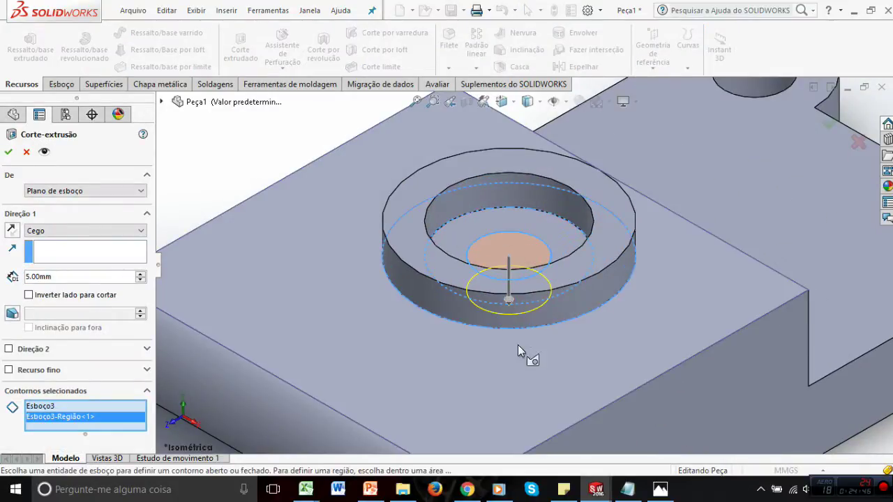
scroll(517, 346, "up", 5)
left_click(60, 233)
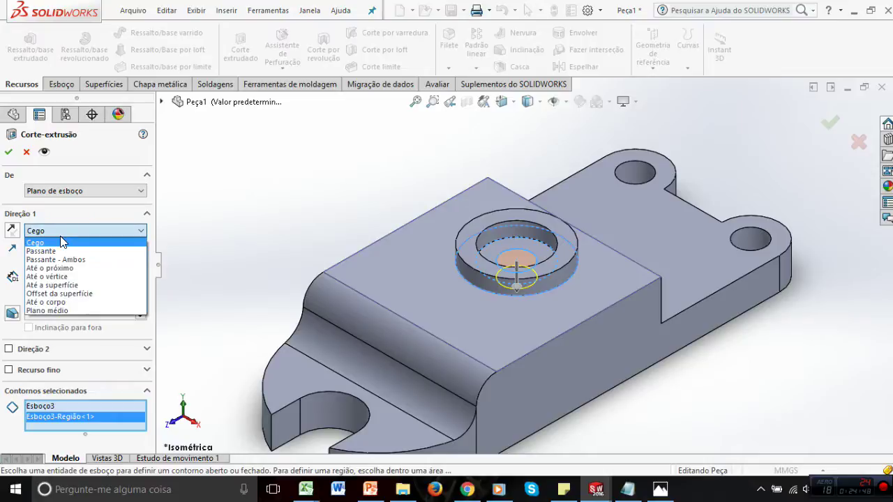
left_click(74, 285)
middle_click_drag(620, 356, 521, 414)
left_click(522, 415)
scroll(549, 411, "down", 4)
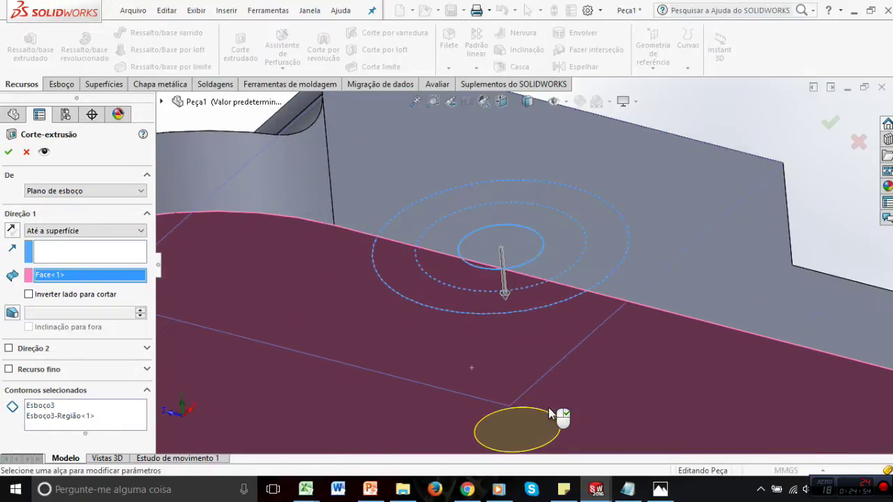
scroll(550, 413, "up", 5)
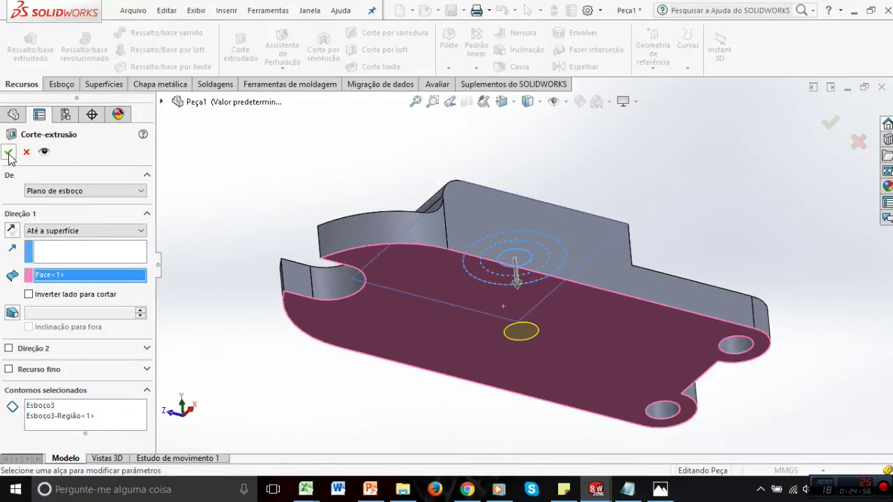
left_click(8, 153)
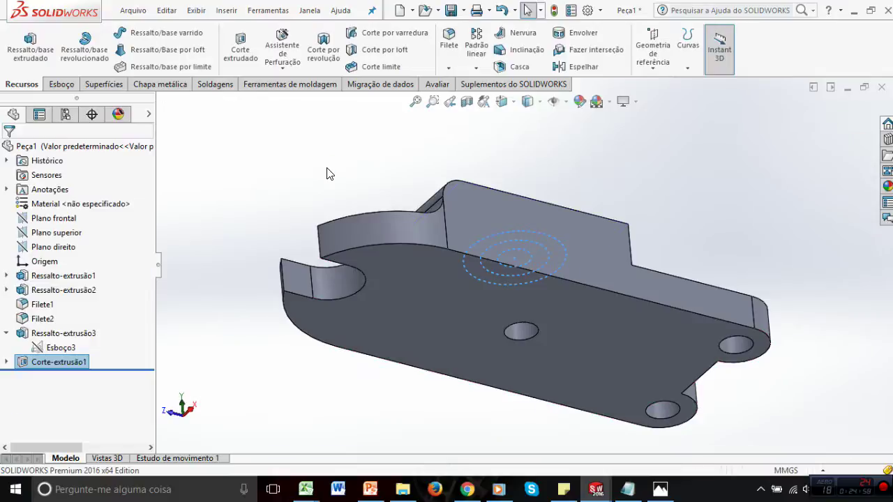
key("ctrl+7")
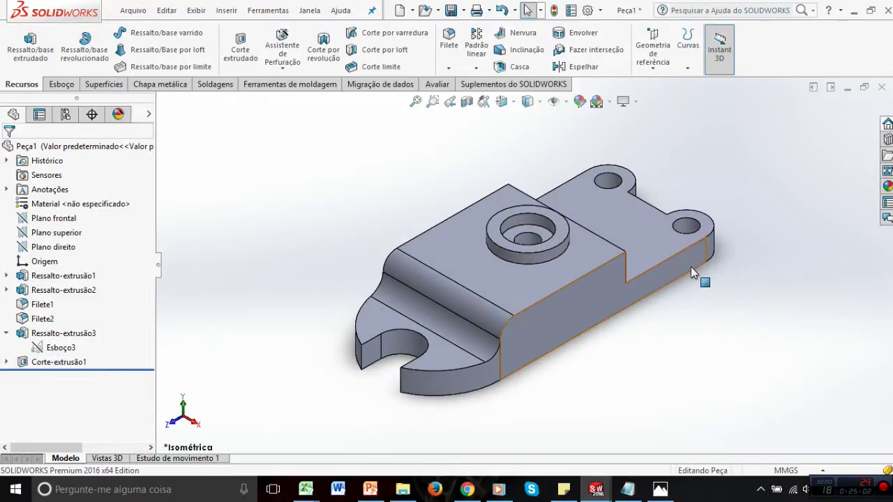
Sketch a lengthwise straight slot about 23 mm wide with about 26 mm between centres on the plate's two-hole face, checking the PowerPoint drawing
key("ctrl+5")
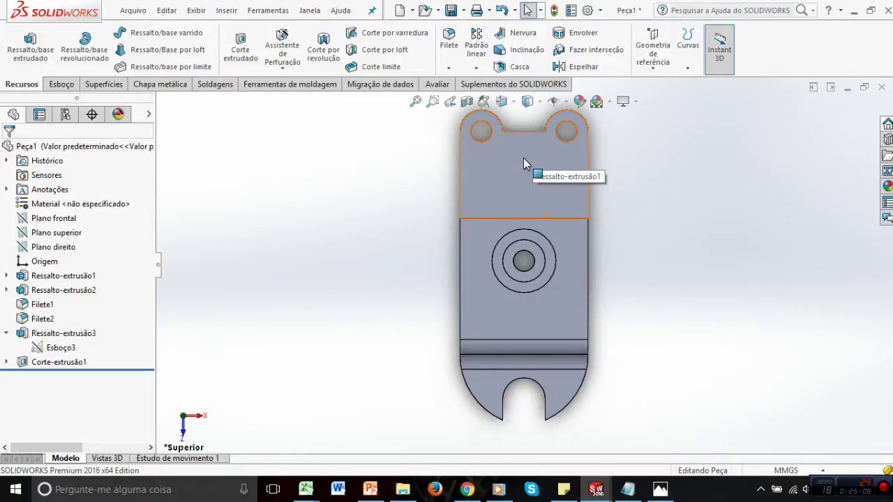
left_click(369, 489)
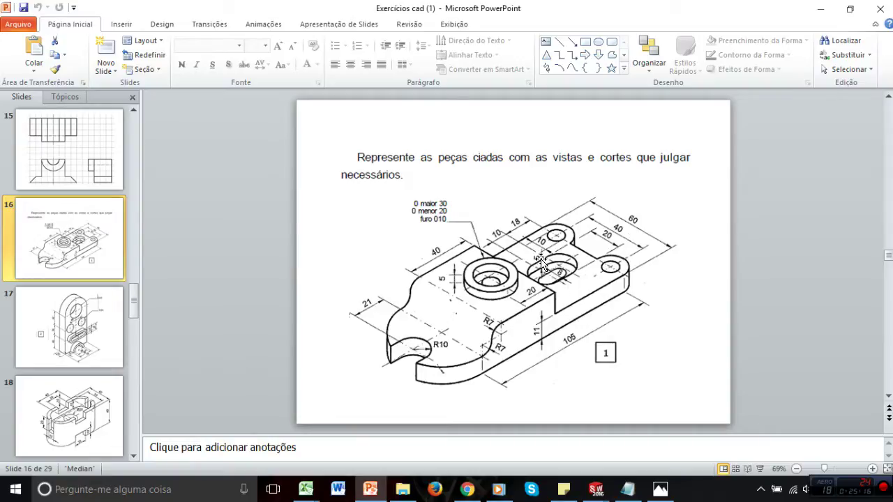
left_click(641, 436)
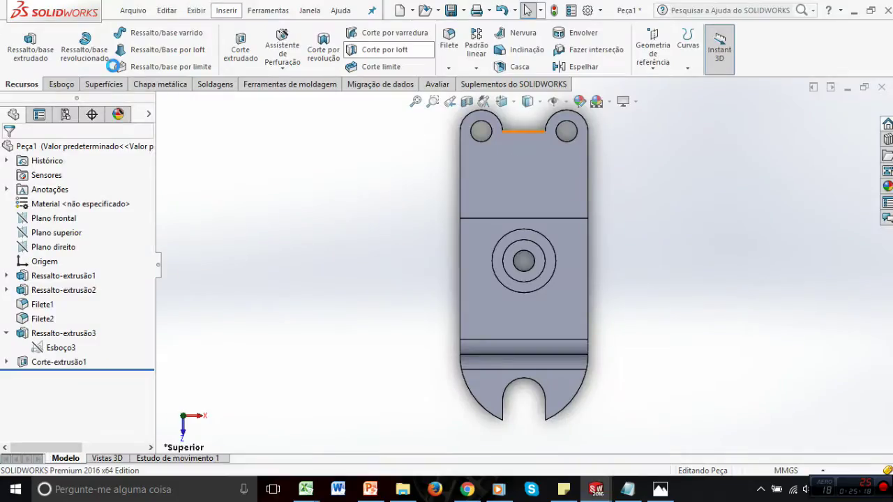
left_click(533, 173)
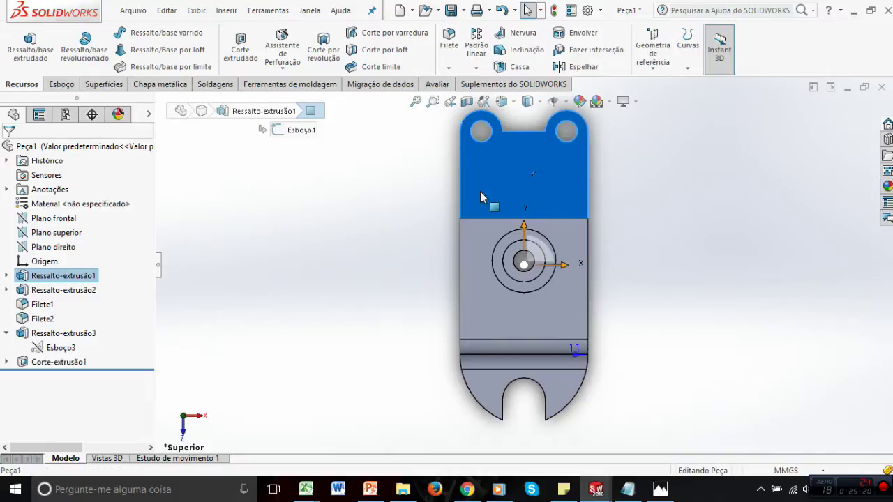
middle_click_drag(664, 198, 564, 204)
key("ctrl+5")
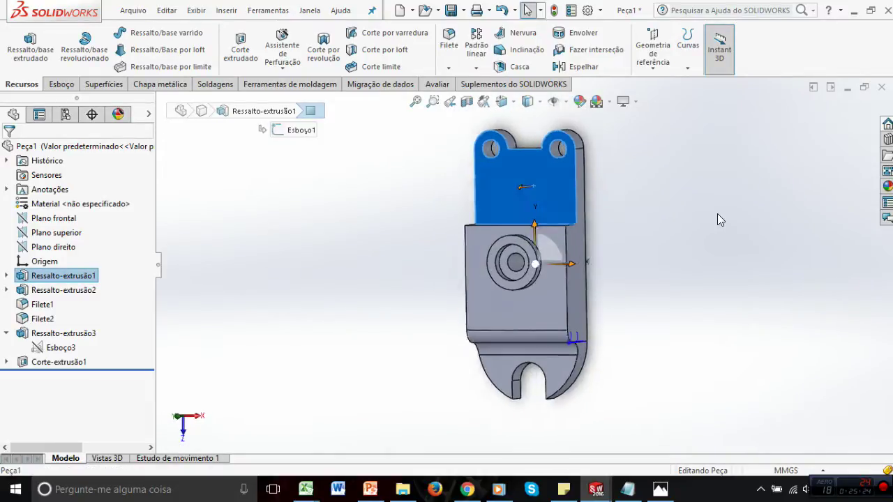
left_click(61, 84)
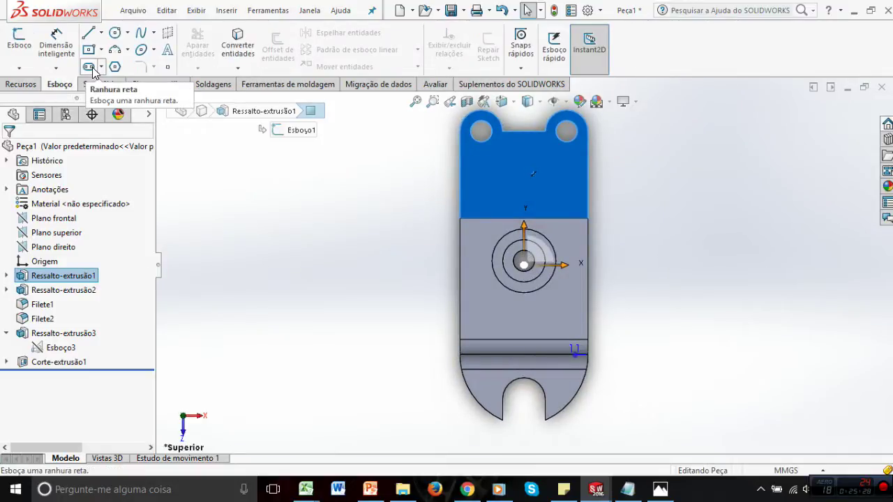
left_click(90, 68)
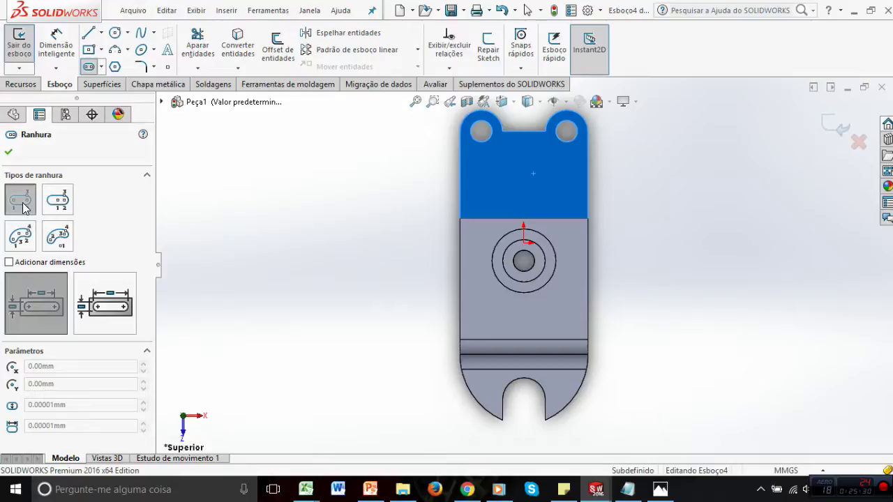
left_click(525, 150)
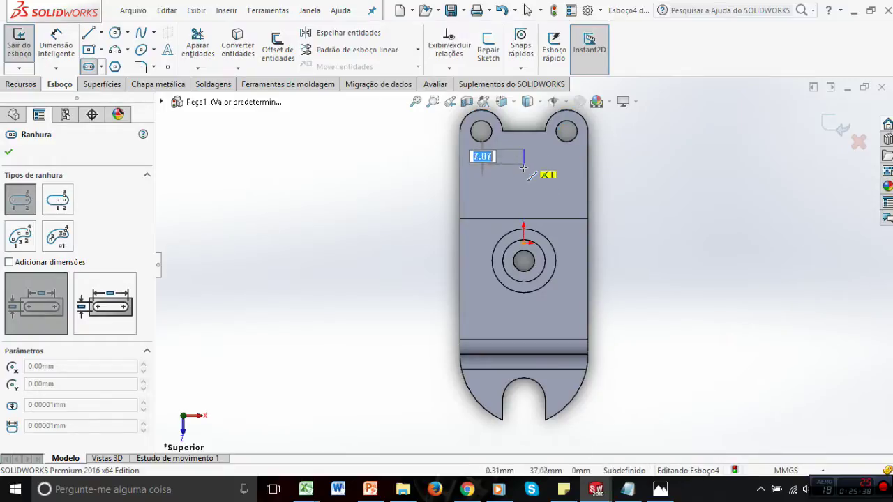
left_click(524, 205)
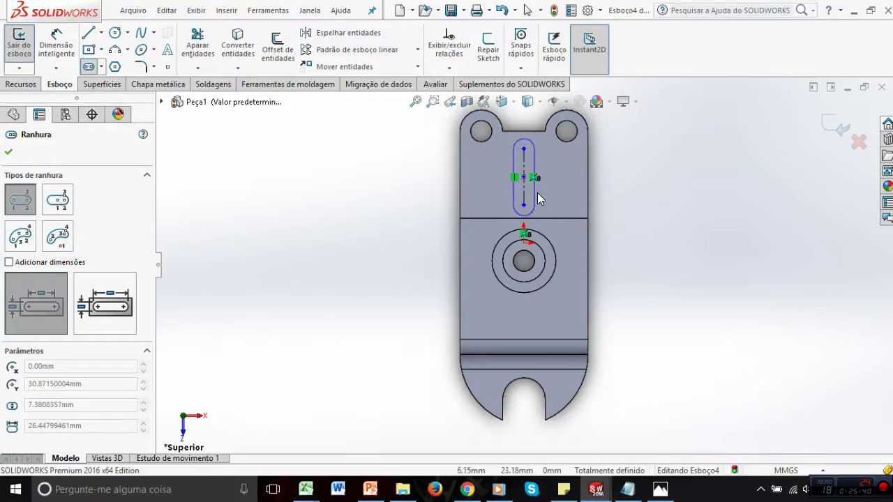
left_click(551, 198)
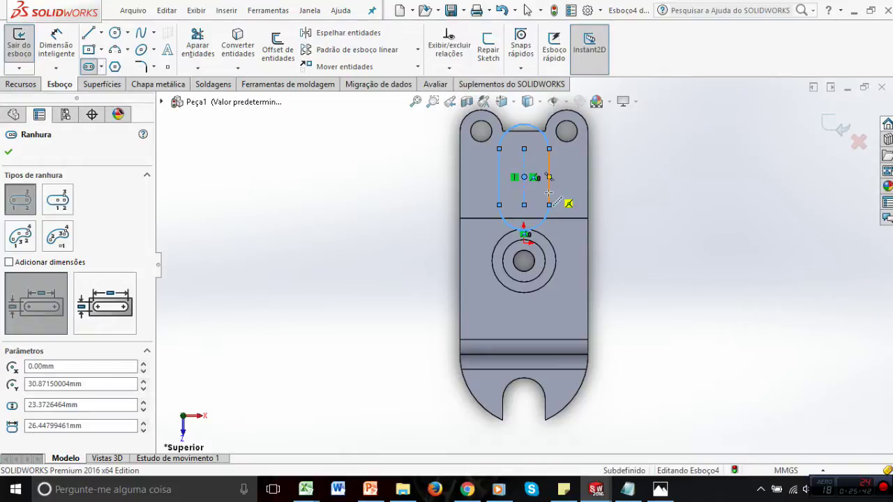
key("Escape")
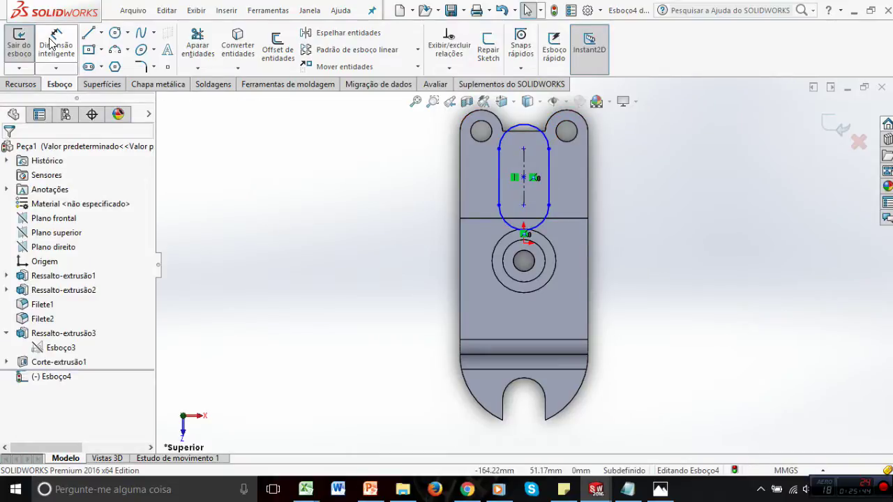
Check the slot's dimensions in the PowerPoint exercise drawing and return to the slot sketch in SolidWorks
left_click(50, 43)
scroll(540, 171, "down", 5)
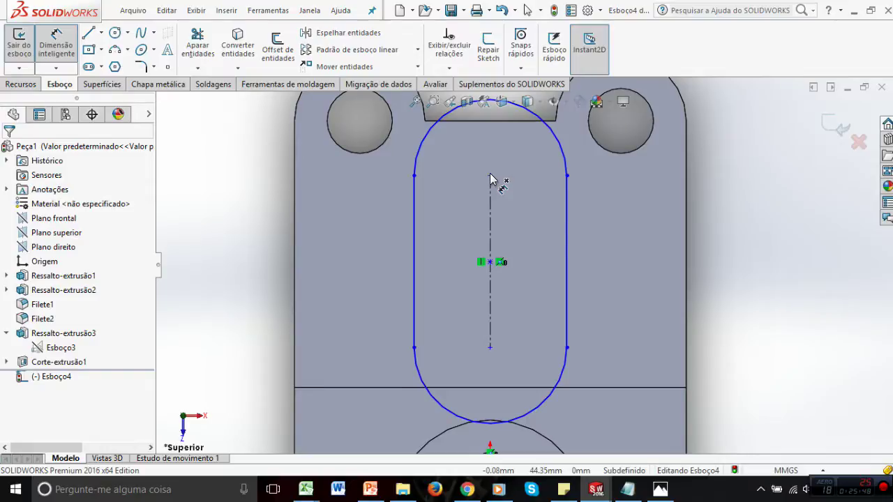
scroll(490, 180, "down", 2)
scroll(538, 303, "up", 6)
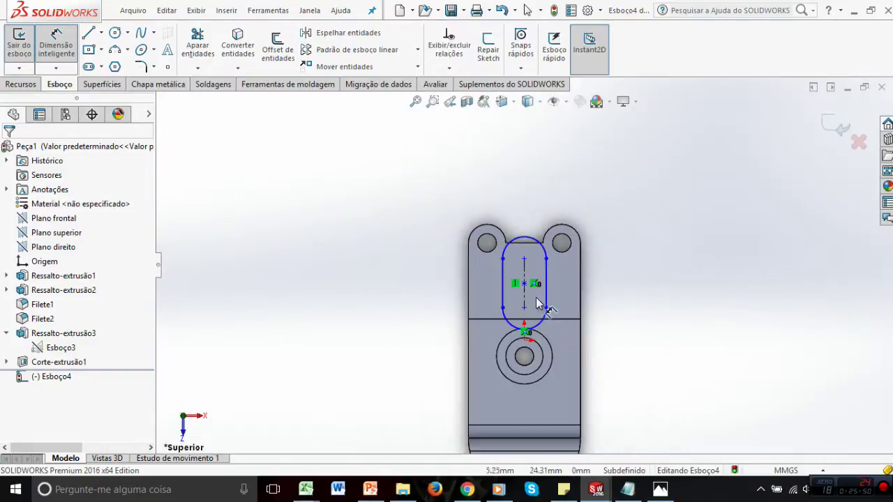
scroll(541, 327, "up", 4)
scroll(534, 279, "down", 10)
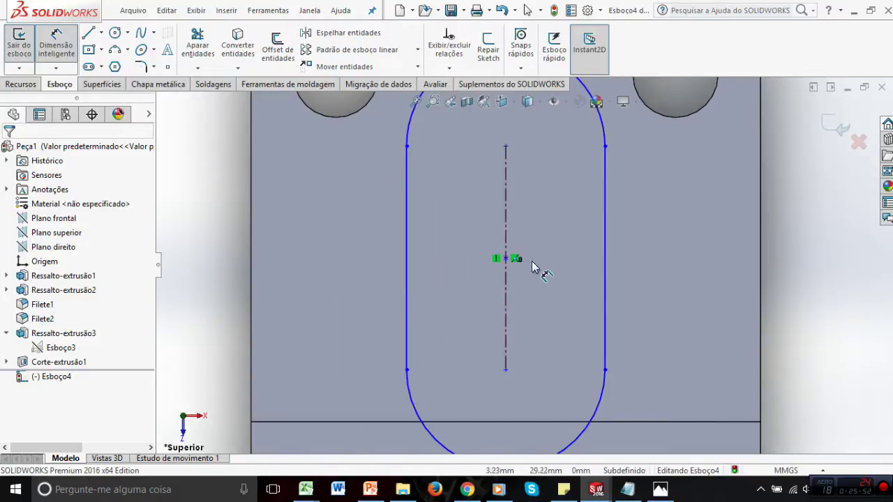
scroll(535, 299, "up", 3)
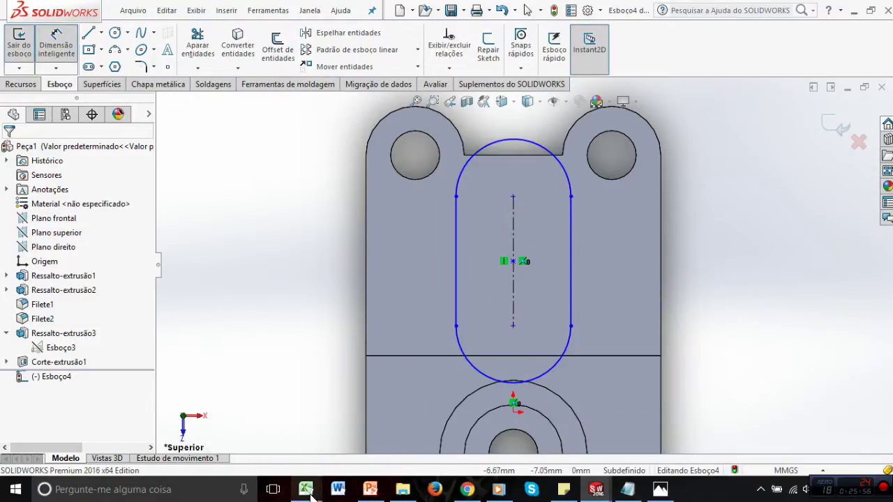
left_click(380, 487)
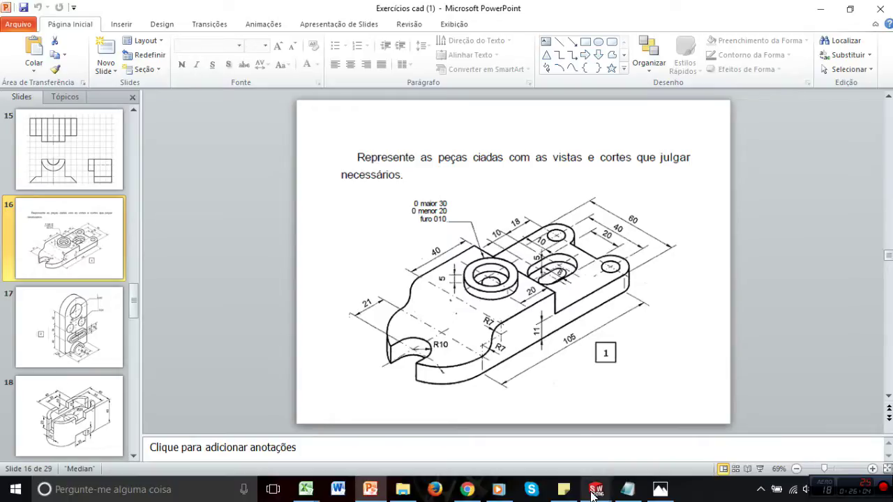
mouse_move(596, 489)
left_click(634, 440)
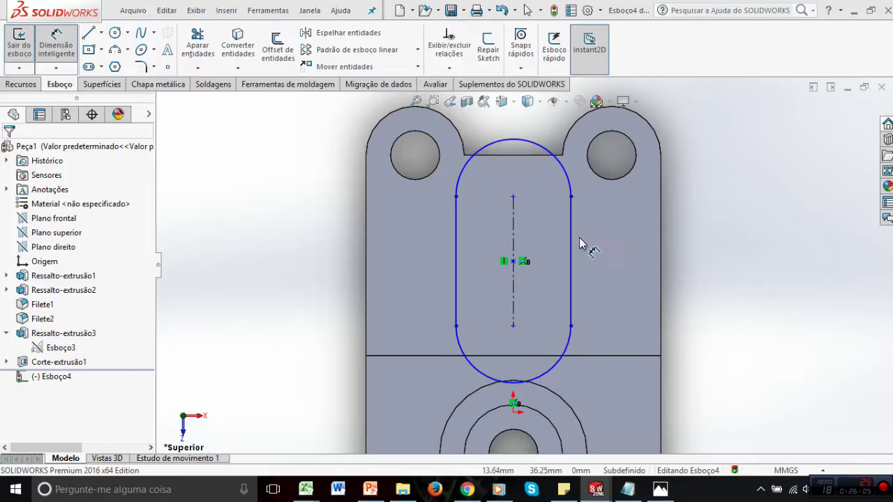
Set the distance between the slot's two arc centres to 10 mm
left_click(513, 209)
left_click(514, 330)
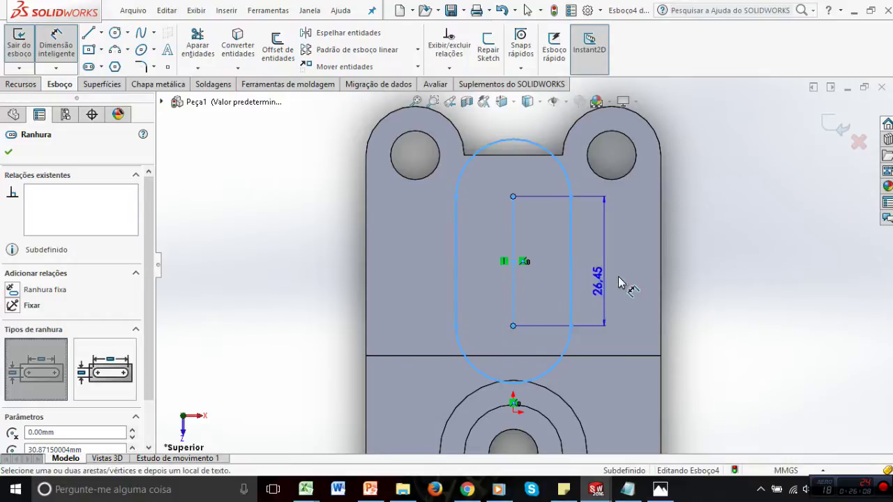
left_click(705, 279)
type("10")
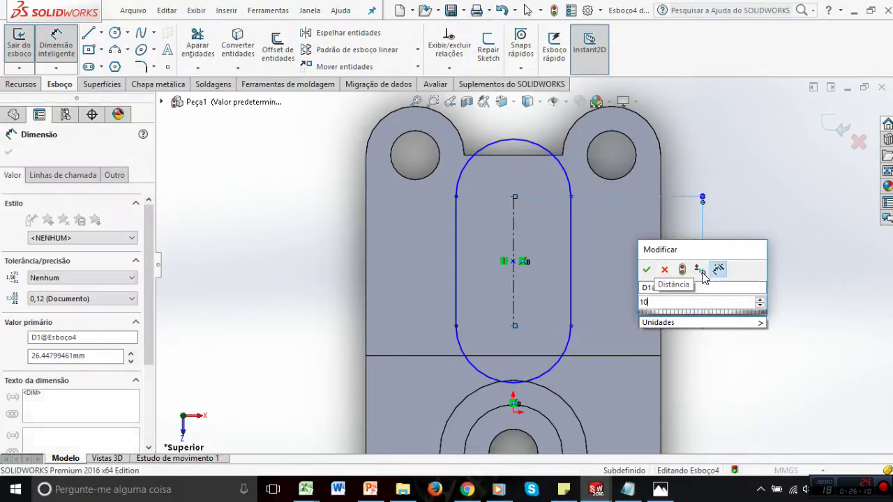
key("Return")
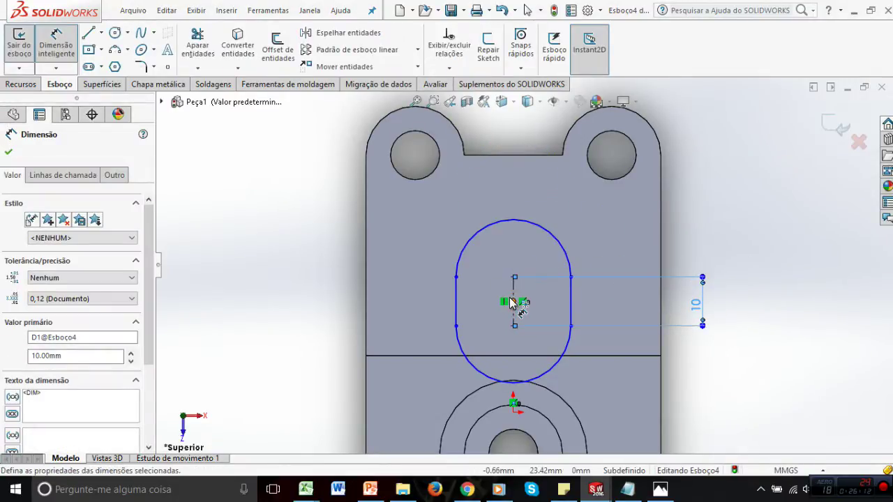
key("Escape")
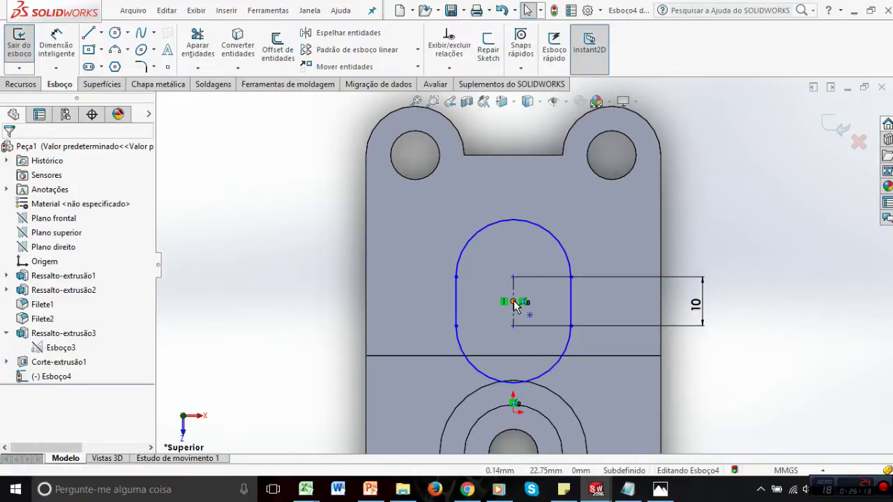
Align the slot's centre point horizontally with the midpoint of the two-hole face's long side edge
left_click(366, 255)
left_click(513, 302, "ctrl")
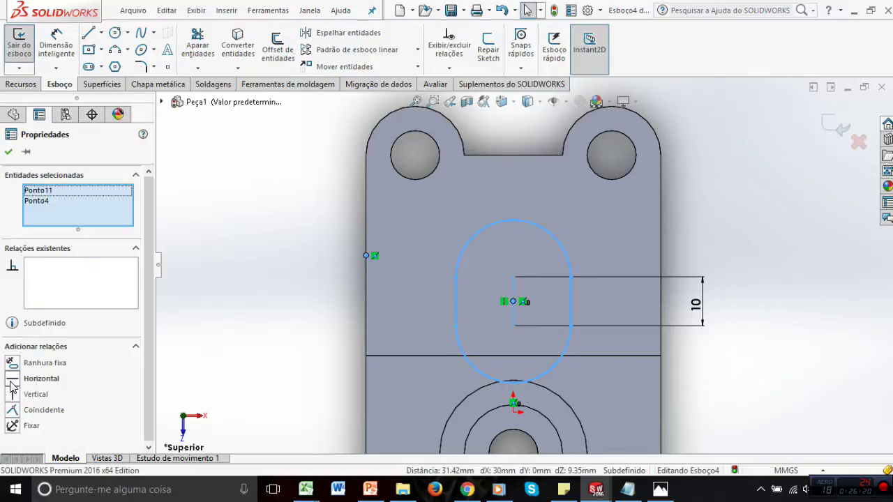
left_click(12, 382)
left_click(168, 282)
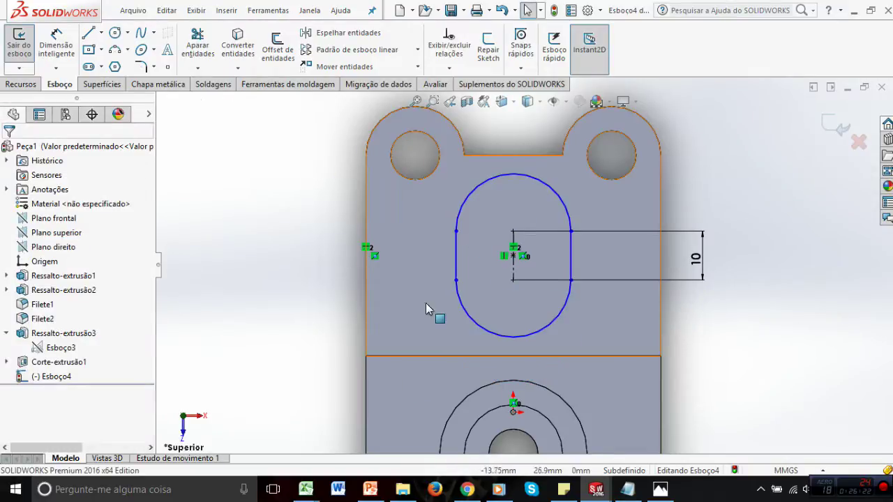
Check the slot in the PowerPoint drawing and dimension its end arc in SolidWorks with a 10 mm radius
left_click(370, 489)
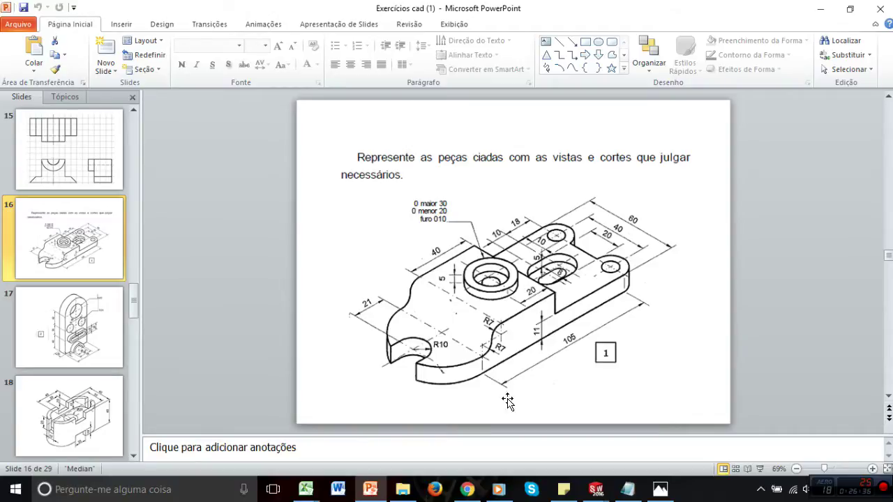
left_click(595, 489)
left_click(662, 429)
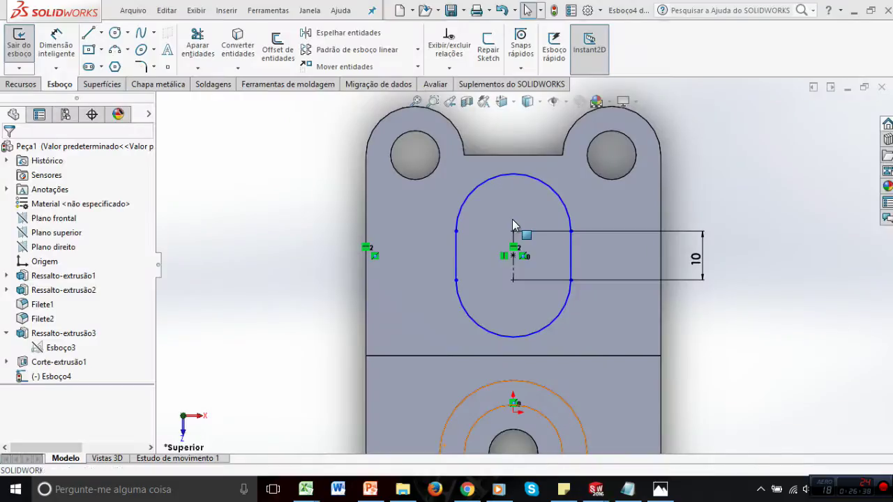
left_click(71, 53)
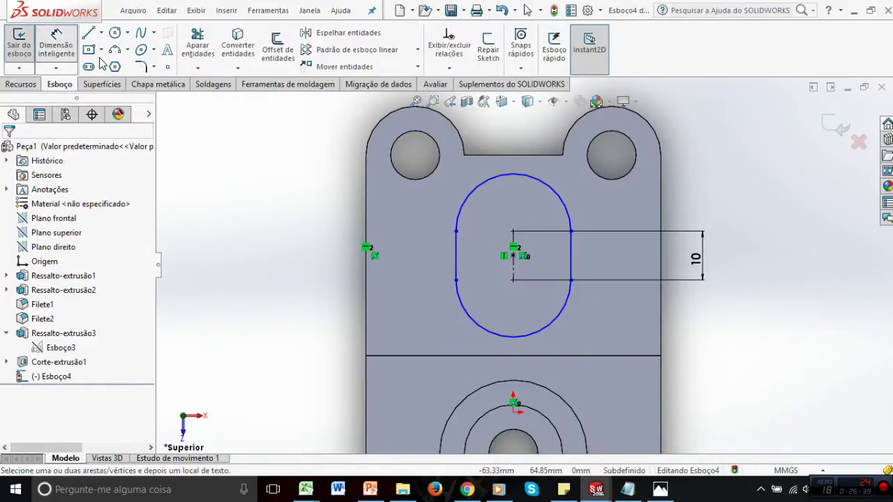
left_click(533, 177)
left_click(514, 206)
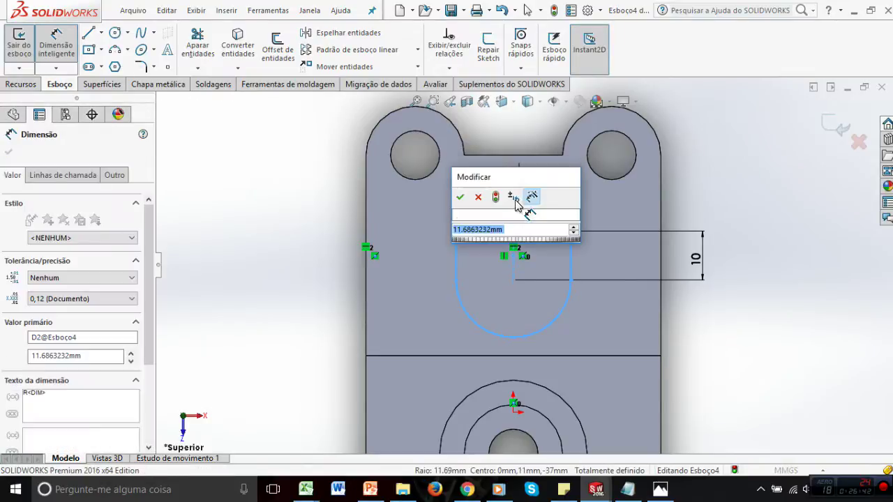
type("10")
key("Return")
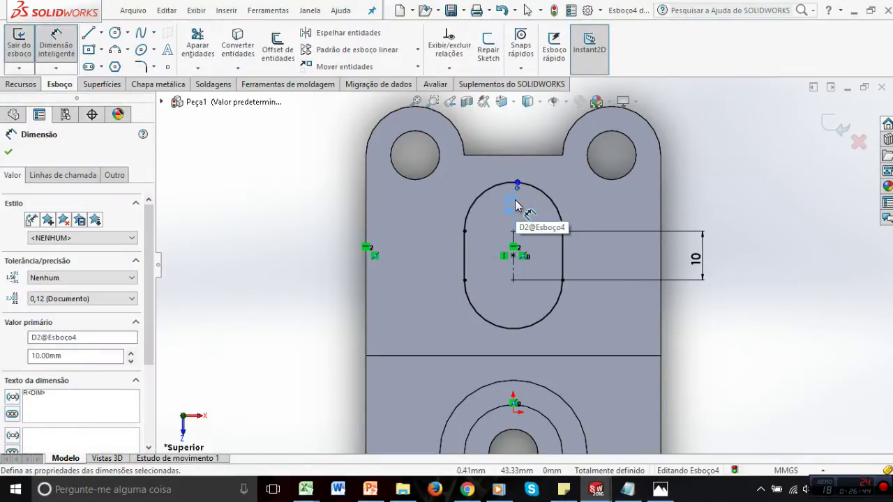
left_click(807, 265)
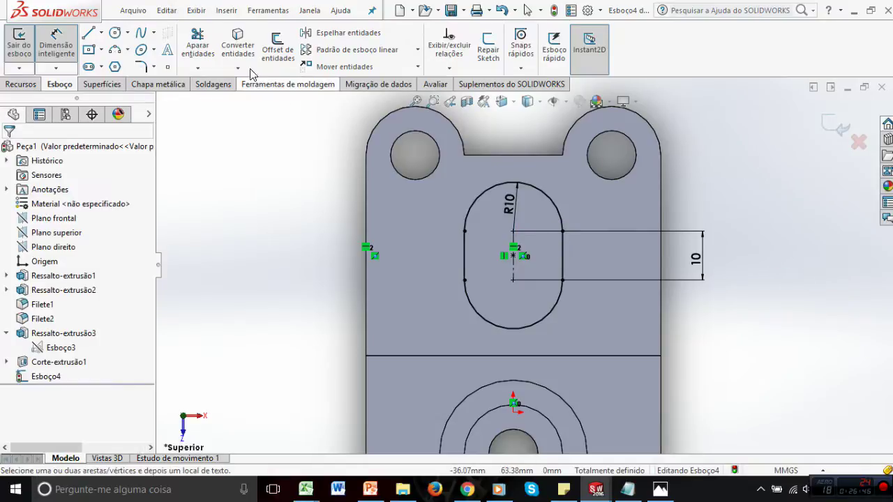
Sketch a second straight slot about 12.5 mm wide inside the first, using the same two arc centres
left_click(90, 67)
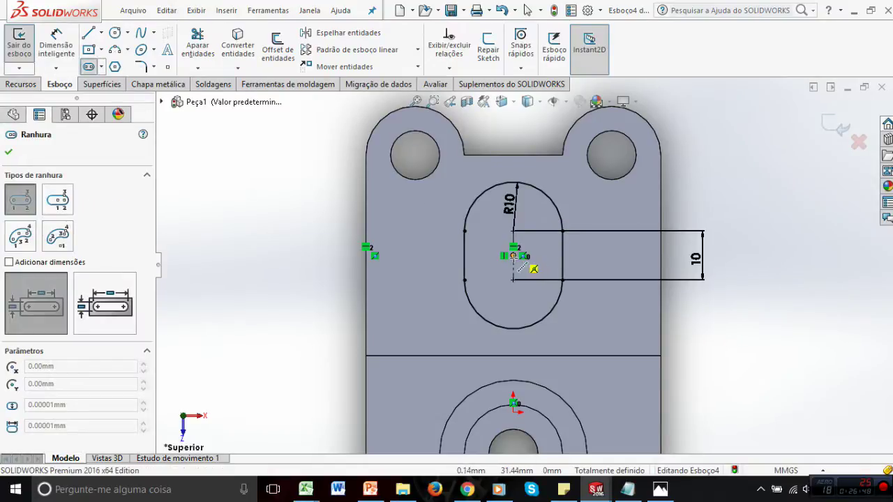
left_click(513, 255)
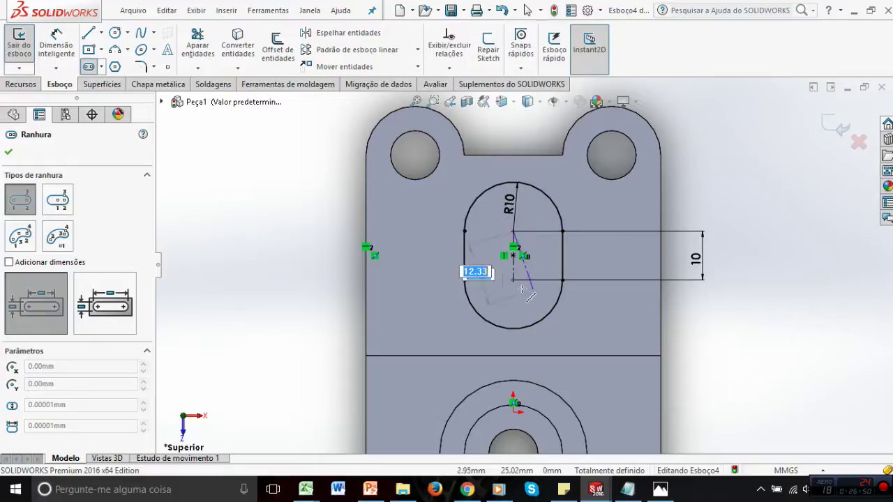
left_click(513, 280)
left_click(490, 238)
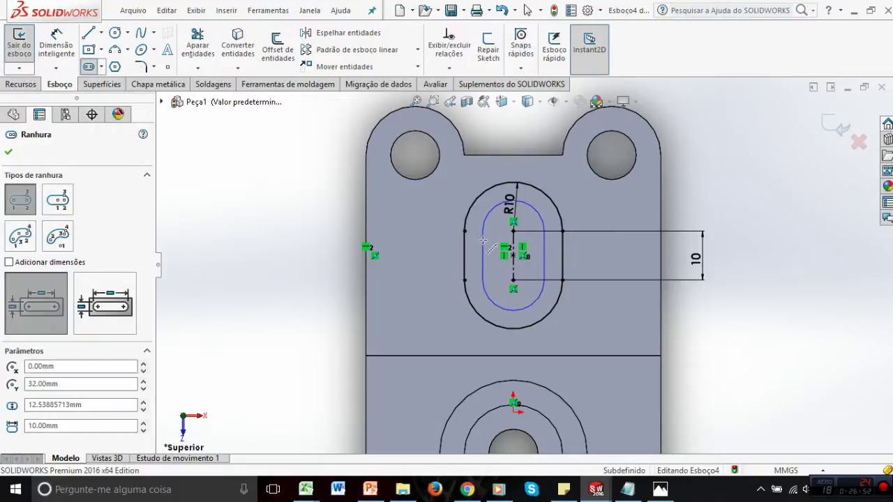
Dimension the inner slot's end arc with a 4 mm radius
left_click(57, 45)
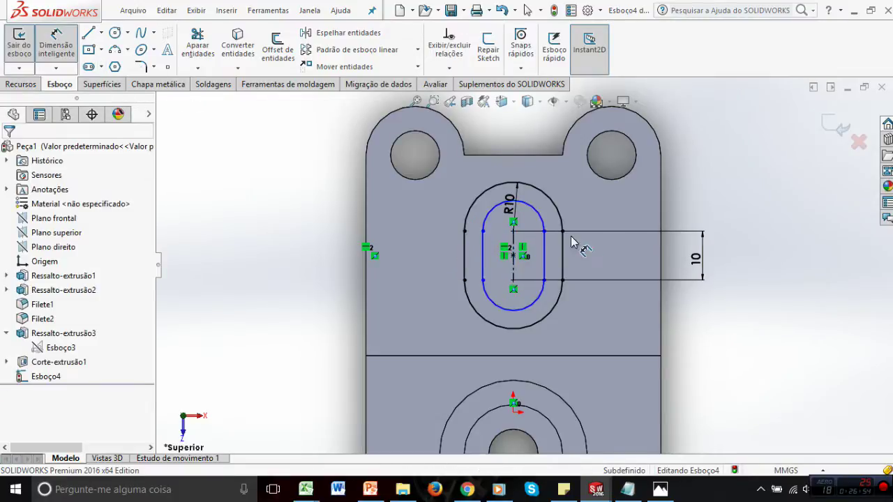
left_click(537, 219)
left_click(526, 232)
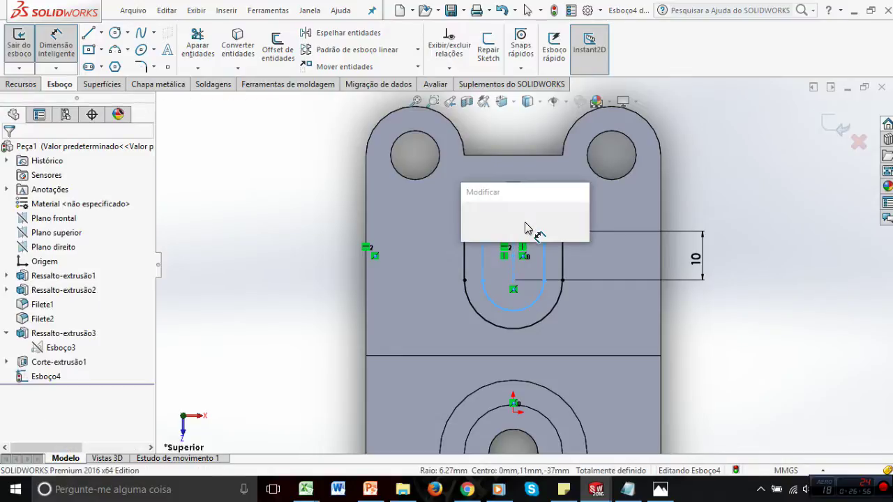
type("10")
key("Return")
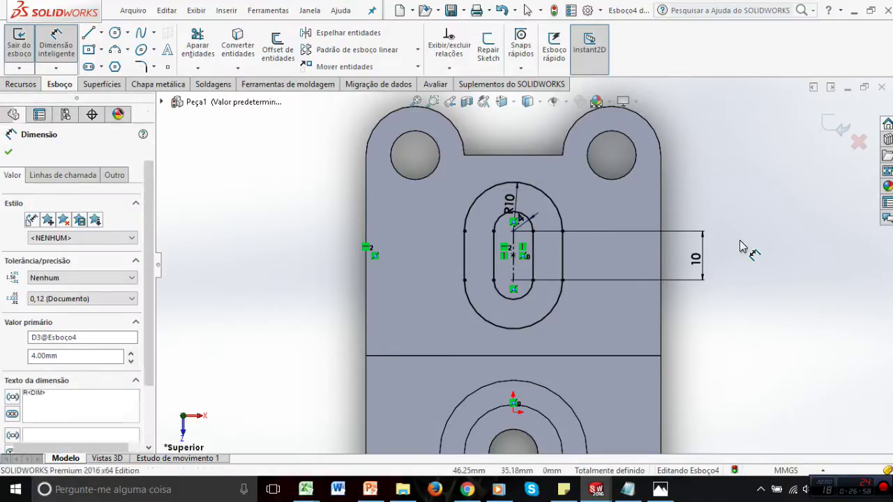
left_click(747, 249)
Check the slot widths in the PowerPoint drawing and set the outer slot's end radius to 8 mm in SolidWorks
key("alt+Tab")
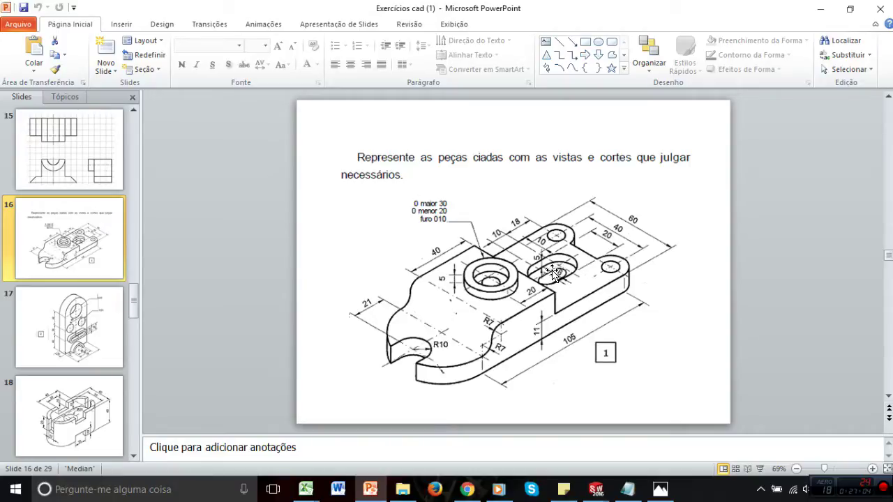
mouse_move(595, 489)
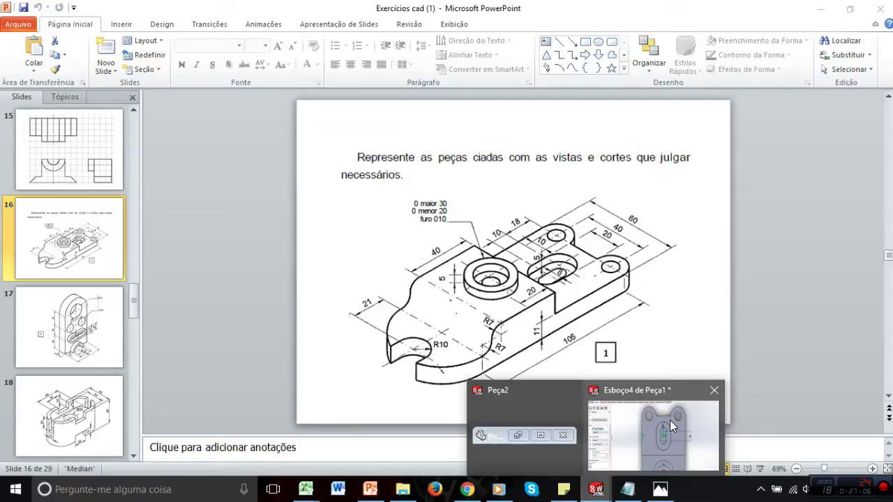
left_click(670, 419)
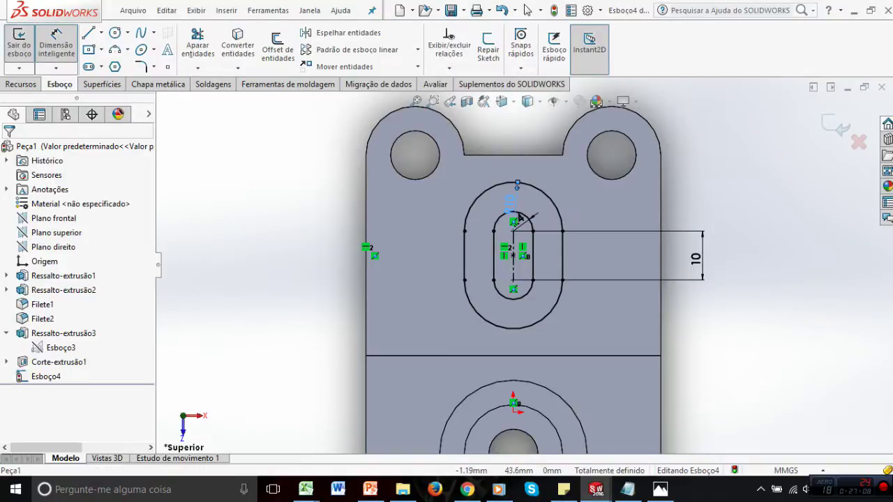
left_click(508, 202)
type("10.00mm")
key("Return")
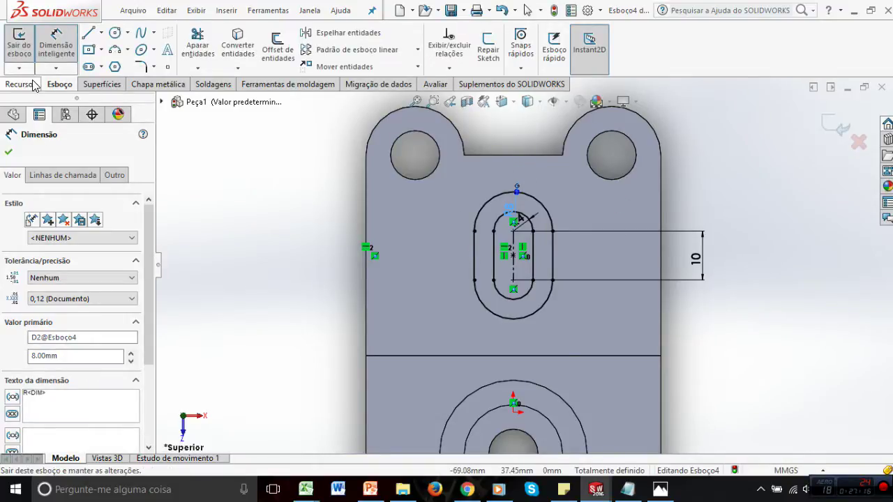
Check the slot's recess depth in the PowerPoint drawing and cut the ring between the two slot outlines 5 mm deep in SolidWorks
left_click(364, 491)
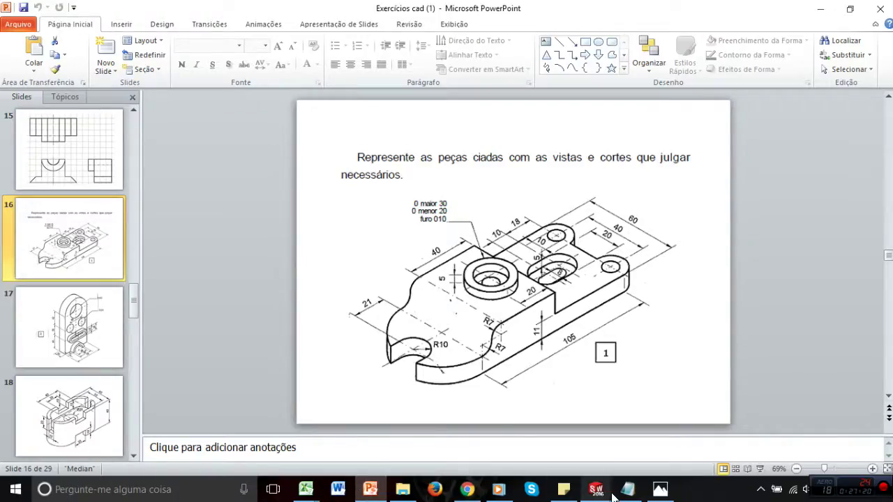
left_click(634, 432)
left_click(23, 84)
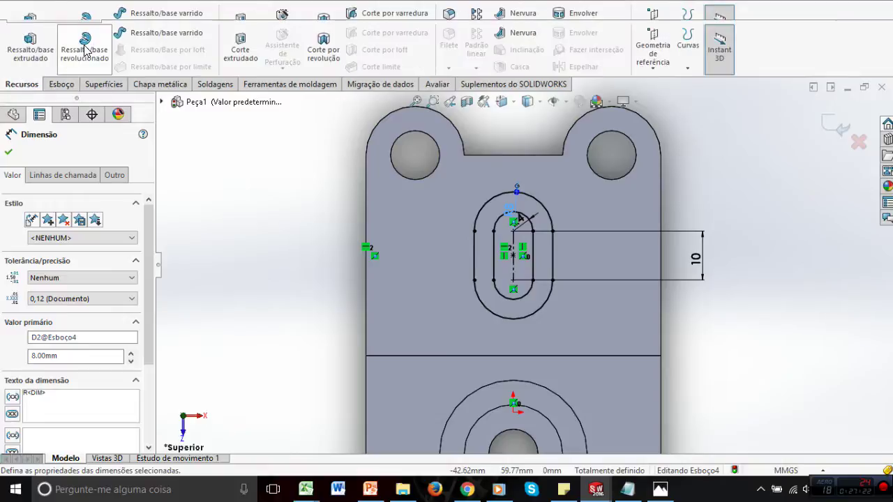
left_click(240, 45)
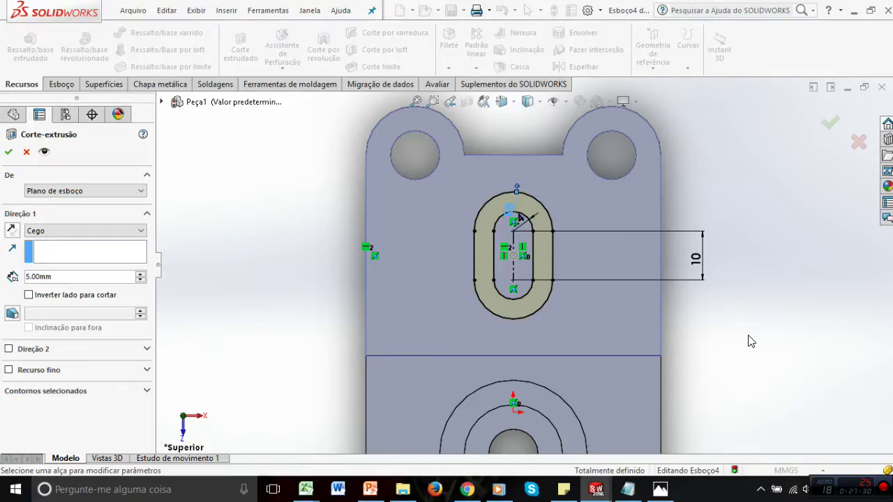
key("ctrl+3")
scroll(412, 296, "down", 3)
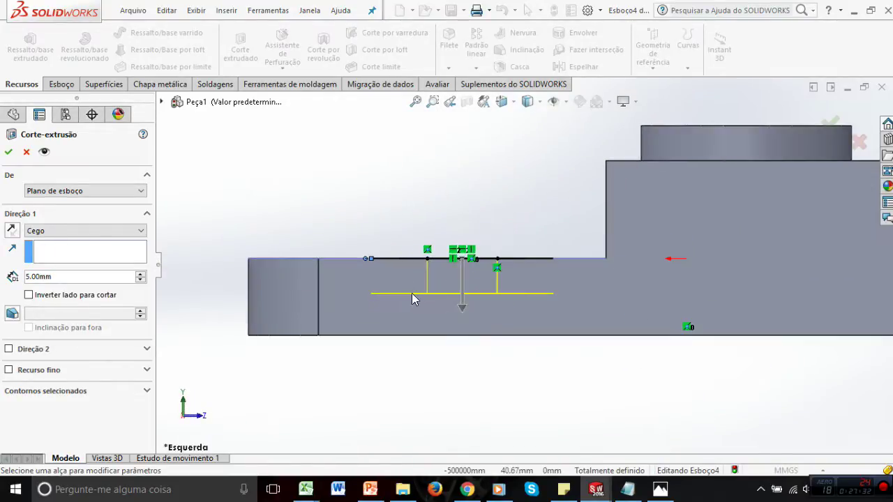
scroll(391, 296, "down", 3)
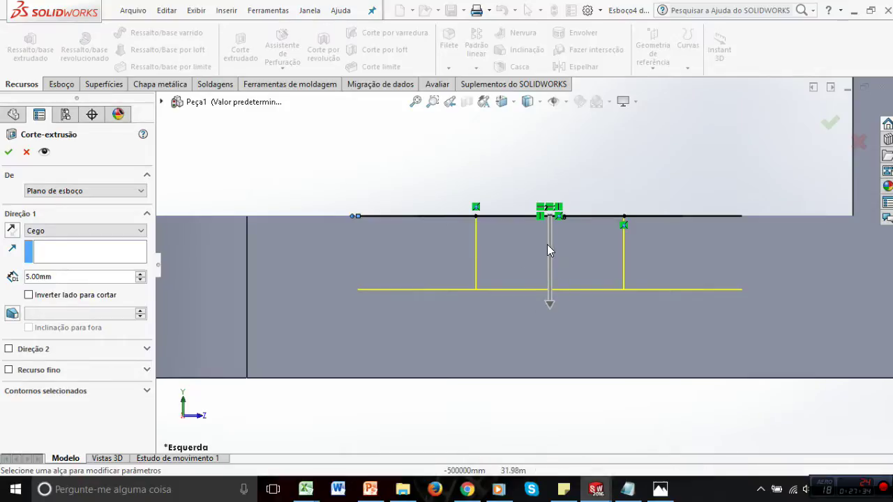
left_click(371, 490)
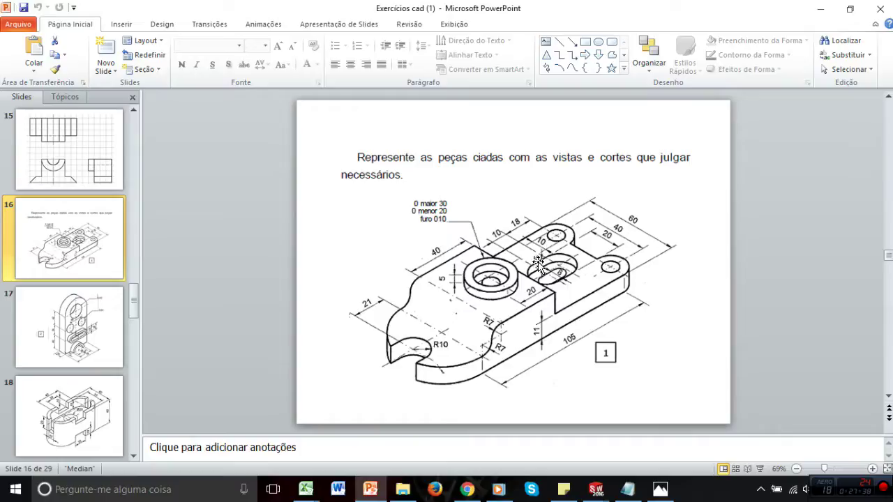
mouse_move(596, 490)
left_click(640, 443)
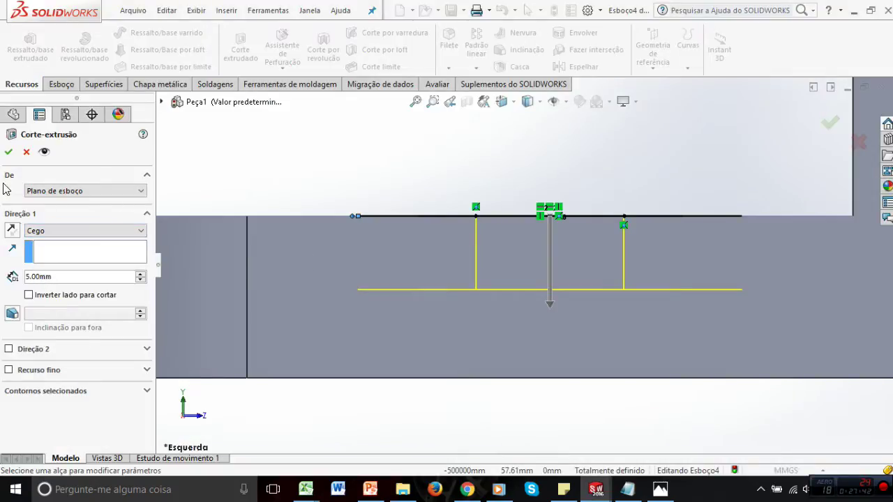
left_click(7, 153)
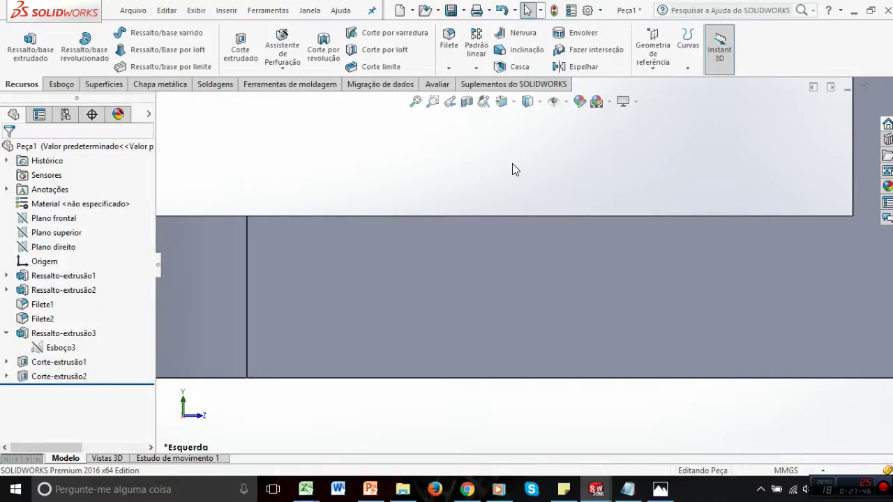
Inspect the slot cut in isometric view and reopen its definition to examine the cut region from above
key("ctrl+7")
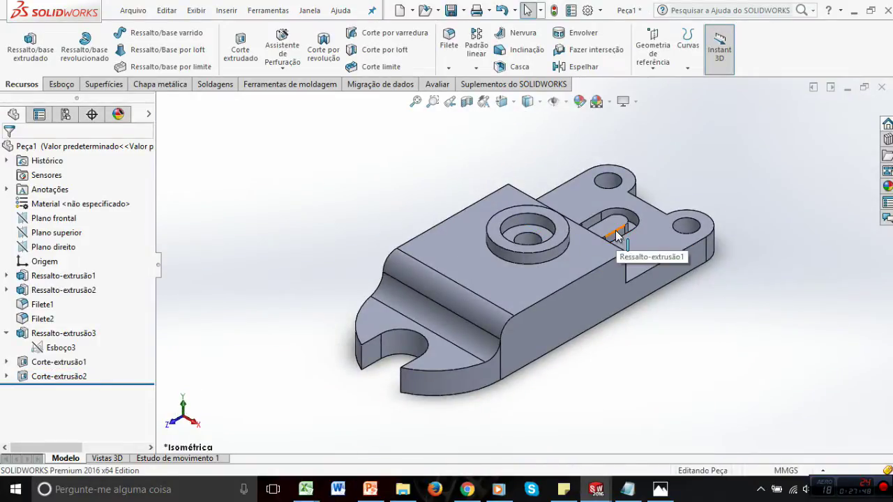
scroll(615, 236, "down", 3)
right_click(70, 377)
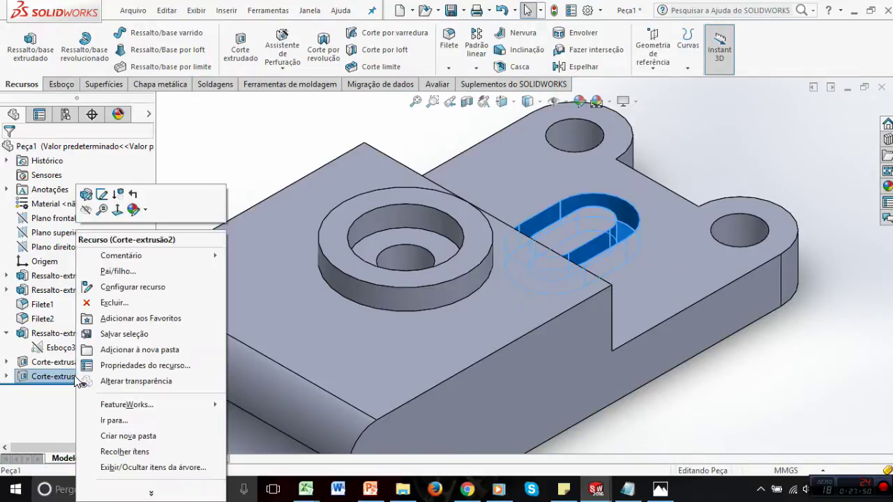
left_click(102, 194)
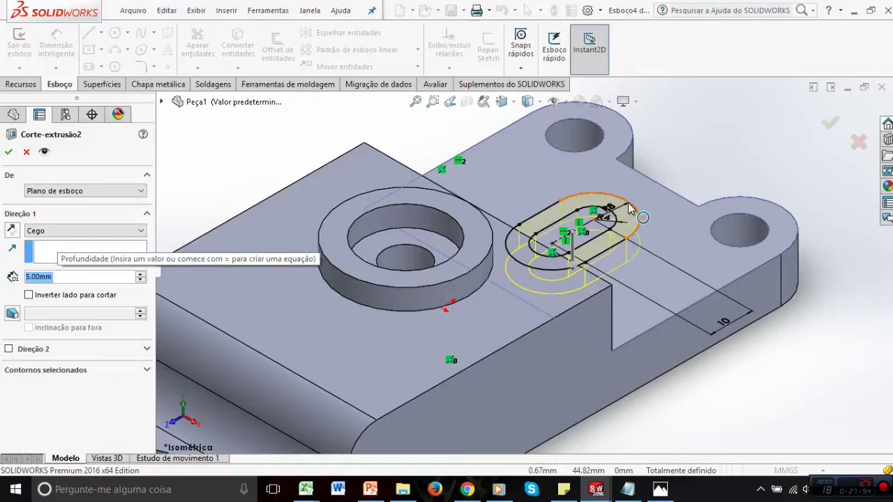
left_click(630, 208)
key("ctrl+8")
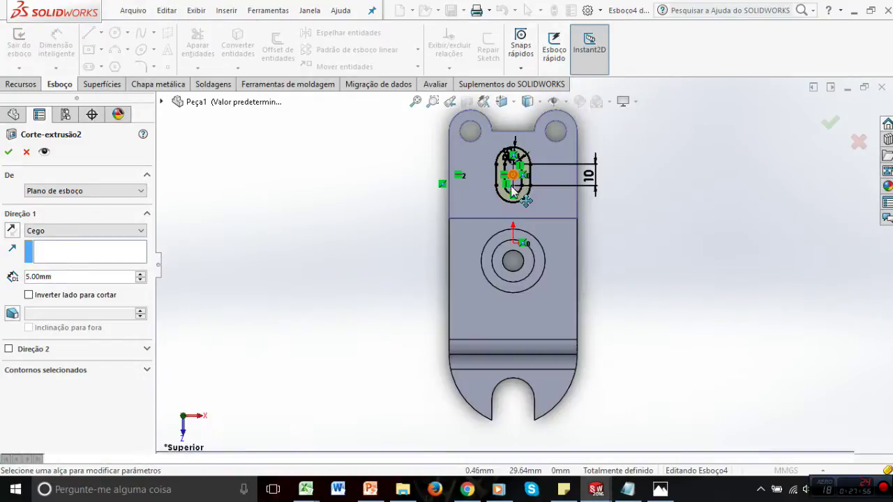
scroll(512, 190, "down", 8)
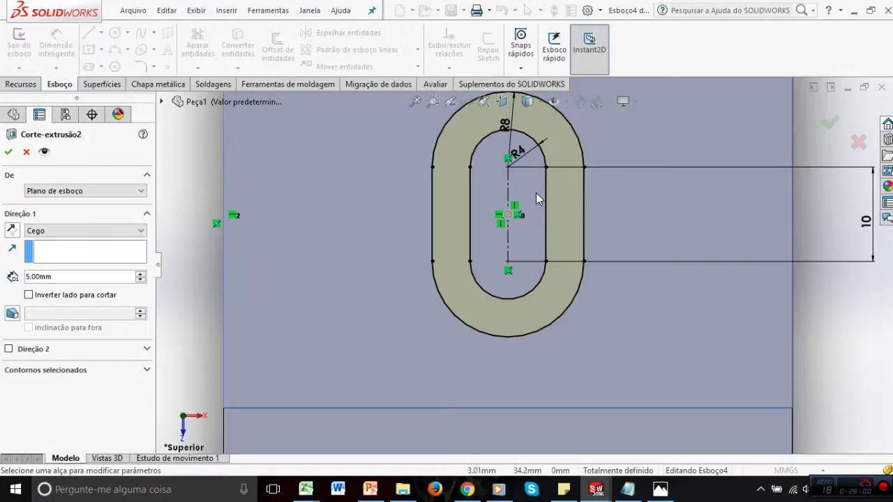
left_click(8, 152)
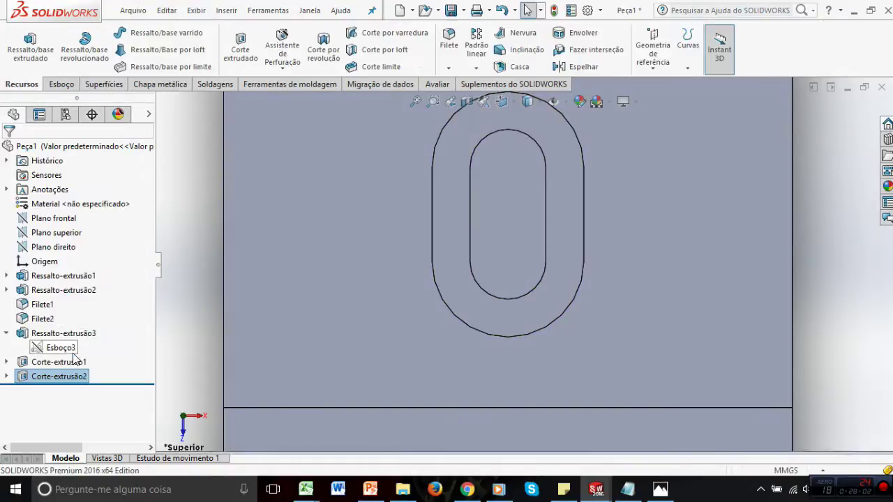
Delete the slot's ring-shaped extruded cut while keeping its sketch
right_click(70, 376)
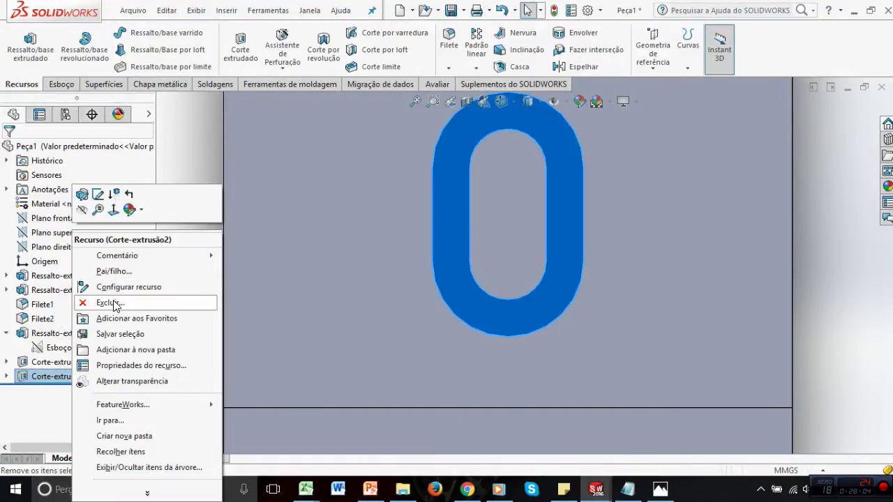
left_click(108, 303)
left_click(525, 183)
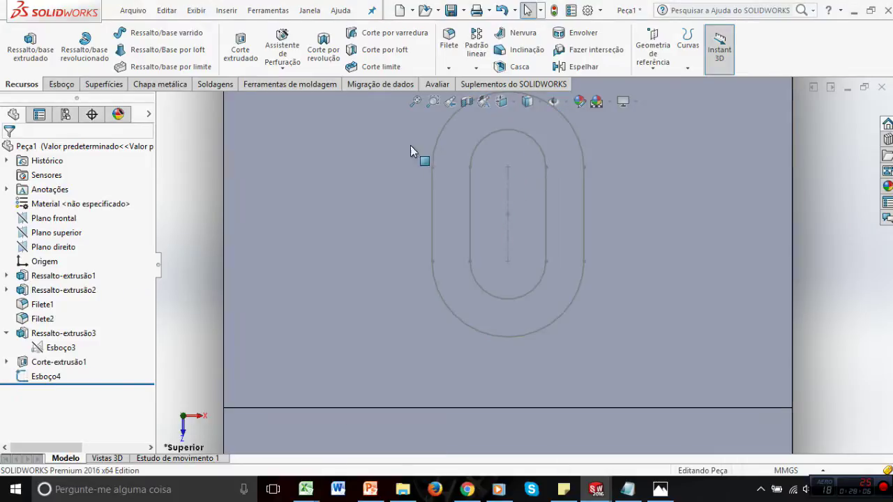
left_click(240, 47)
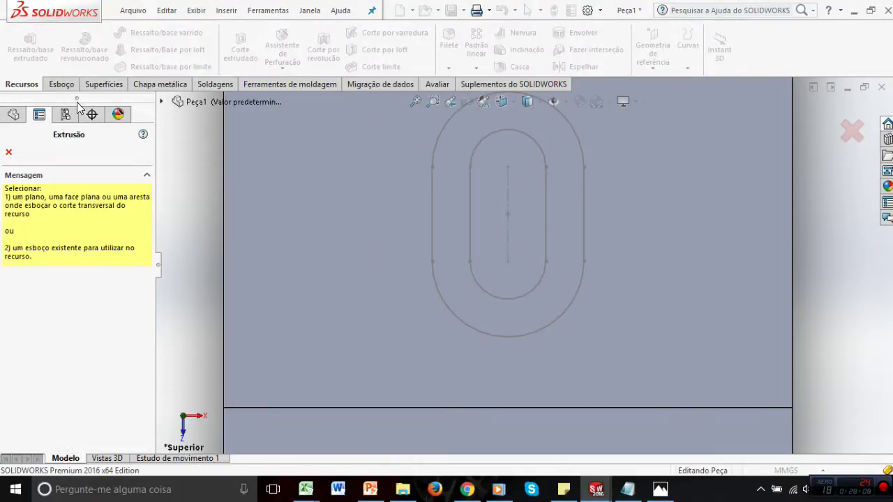
left_click(517, 121)
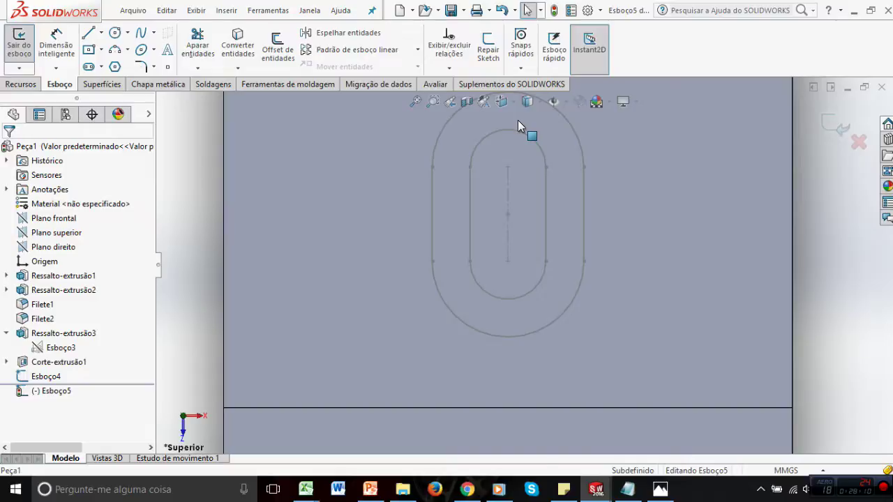
left_click(858, 142)
left_click(478, 253)
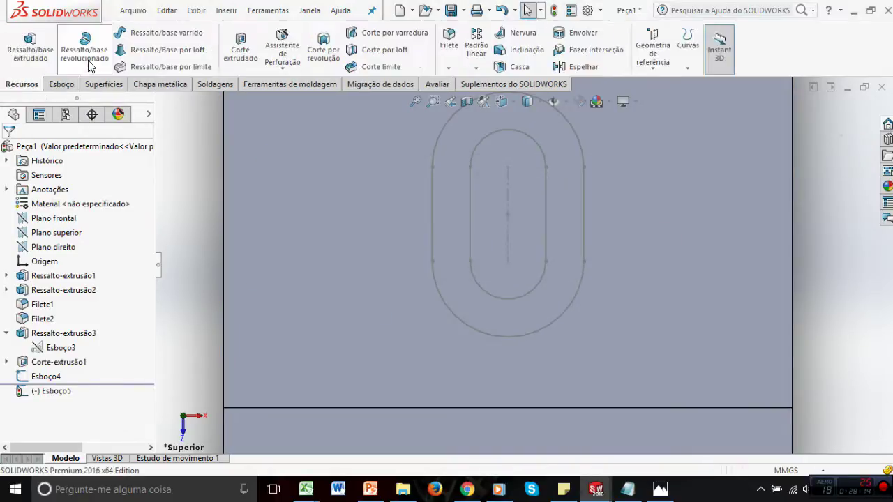
Extrude-cut the inner slot region of the existing two-slot sketch to a blind depth of 5 mm
left_click(49, 378)
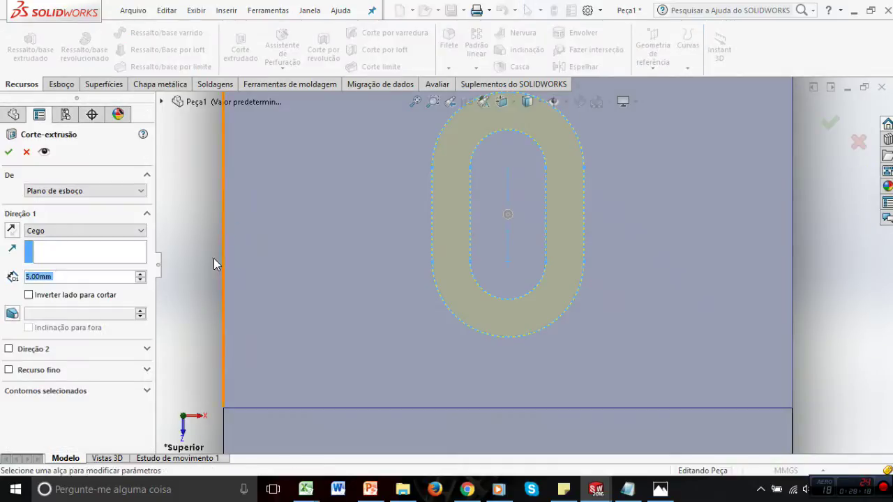
left_click(146, 391)
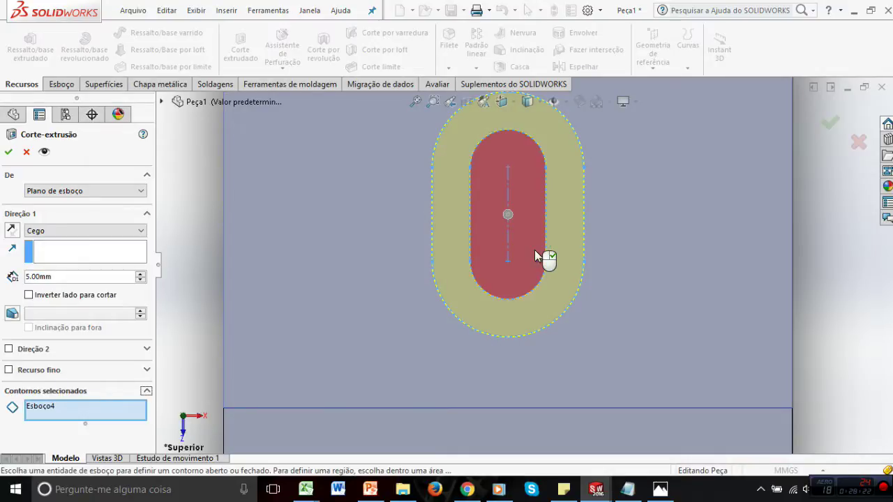
left_click(535, 252)
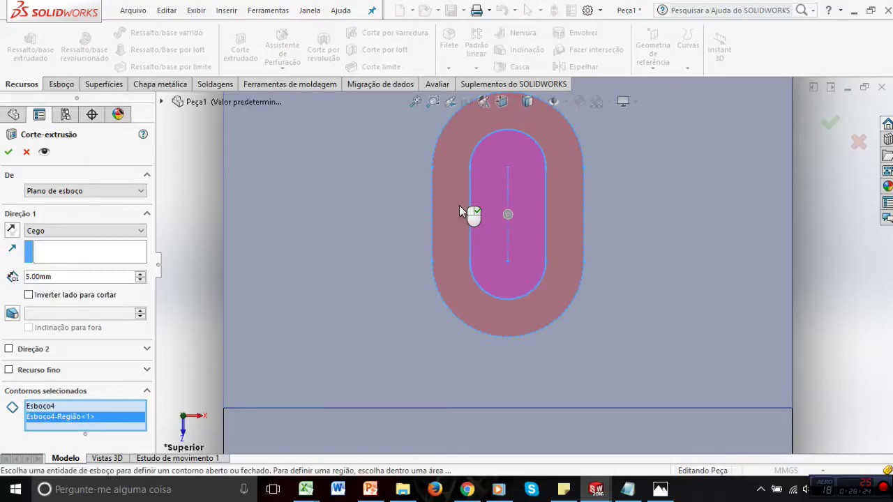
left_click(9, 151)
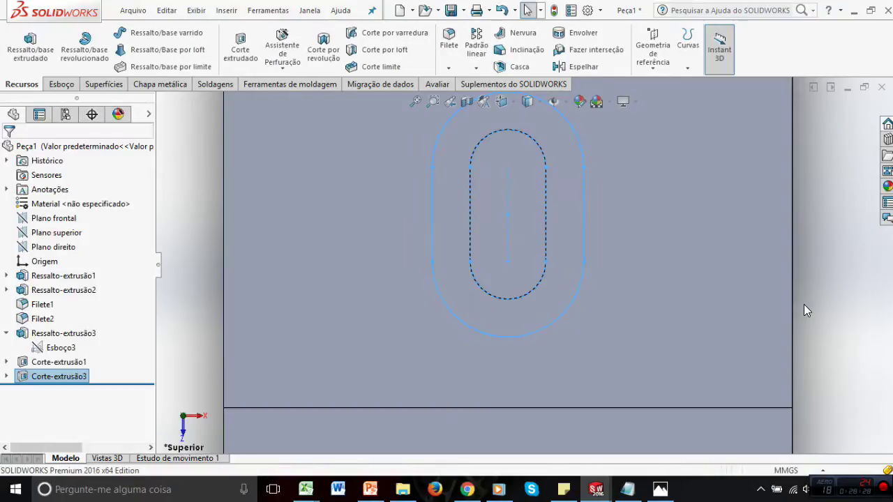
Edit the slot cut to include the ring region between the inner and outer outlines in its selected contours
key("ctrl+7")
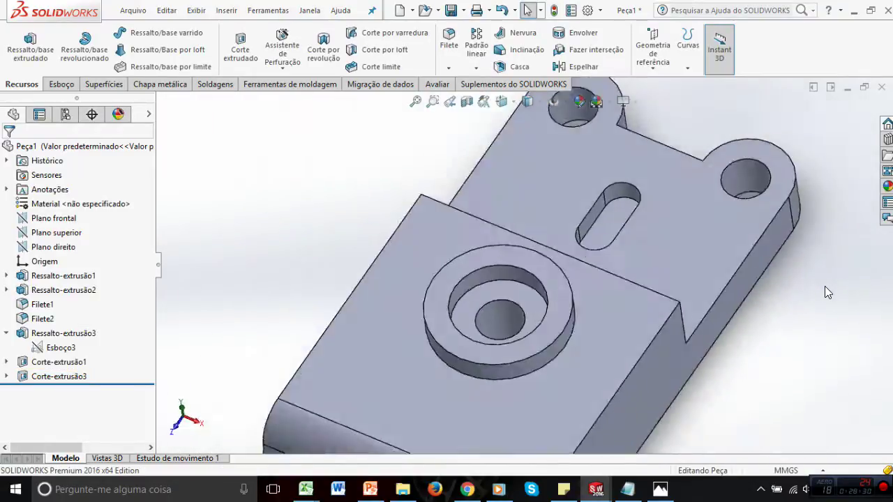
key("ctrl+5")
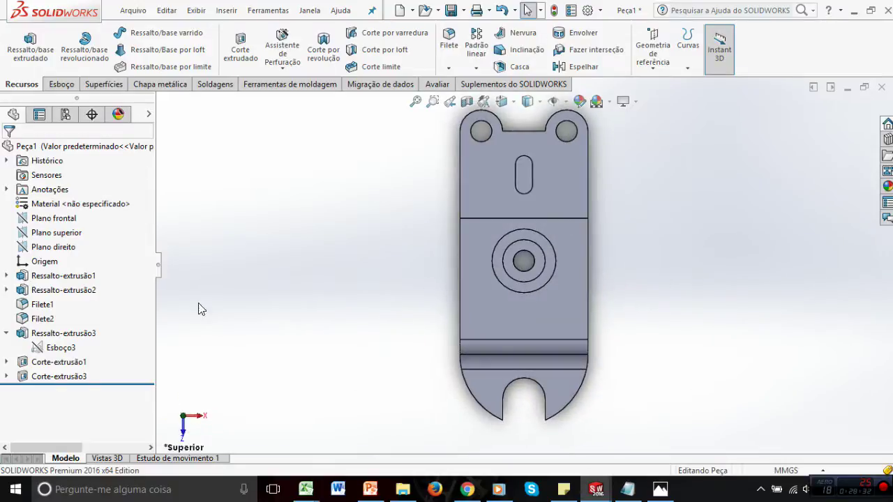
left_click(58, 376)
left_click(73, 339)
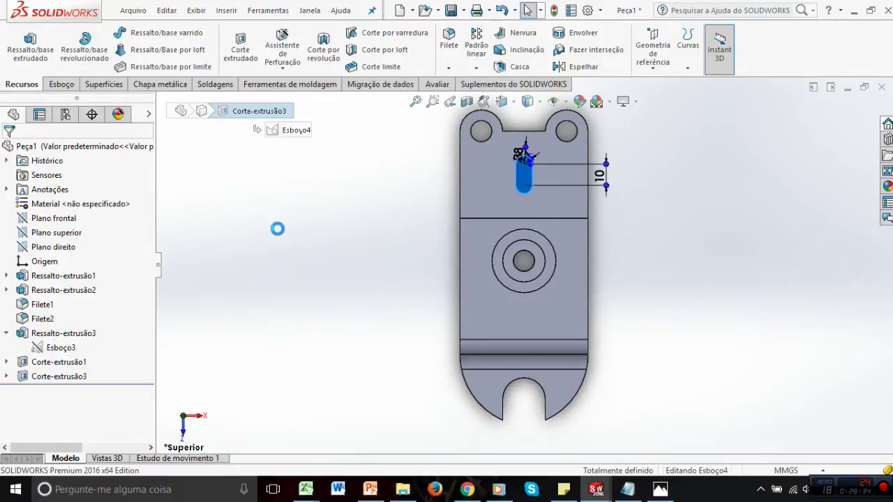
scroll(520, 183, "down", 5)
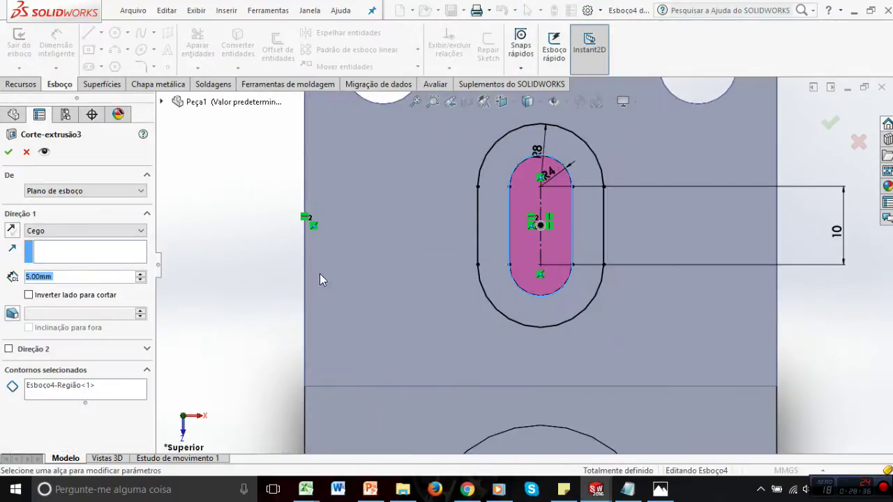
left_click(104, 394)
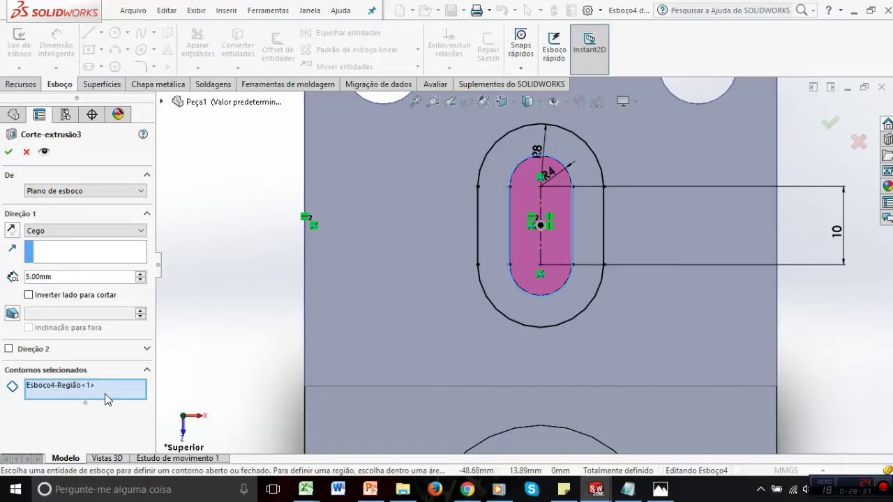
left_click(493, 213)
left_click(8, 152)
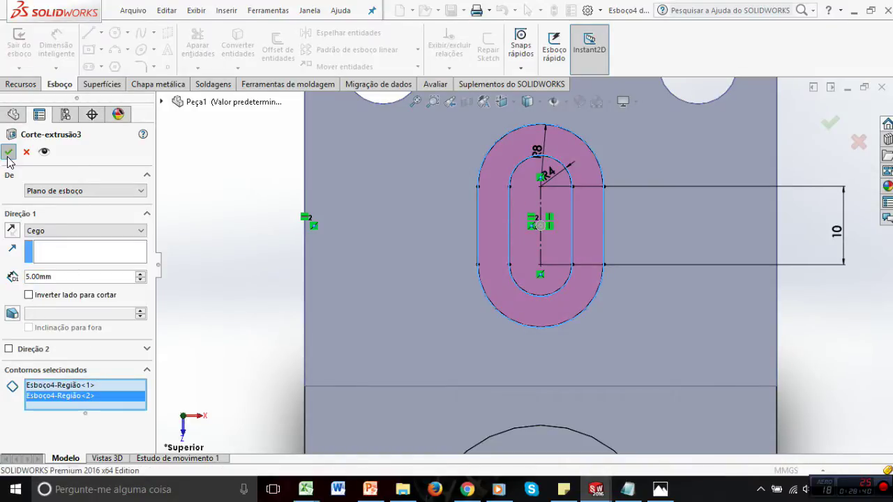
left_click(839, 261)
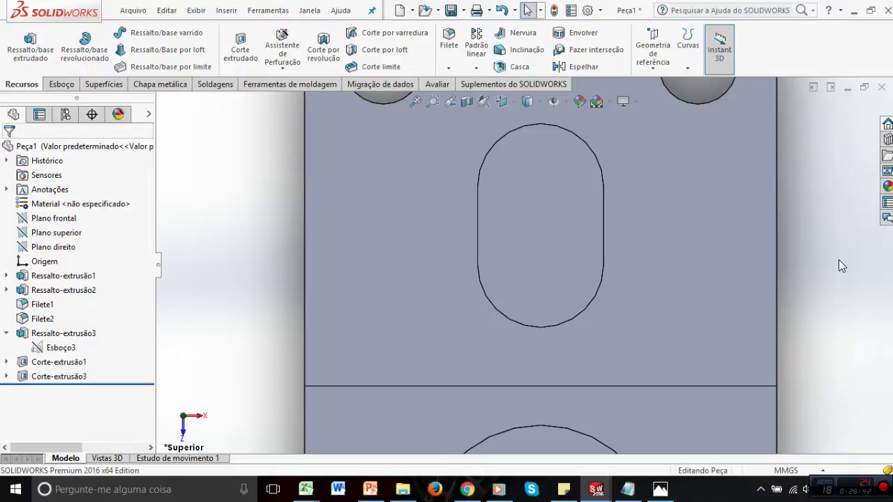
key("ctrl+7")
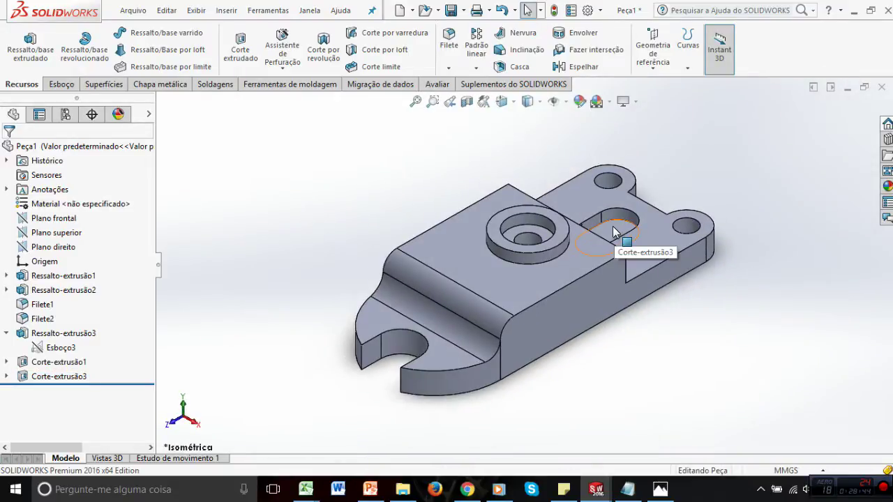
Start an extruded cut from the existing two-slot sketch, replacing its selected contours with only the inner slot region
left_click(614, 233)
key("ctrl+5")
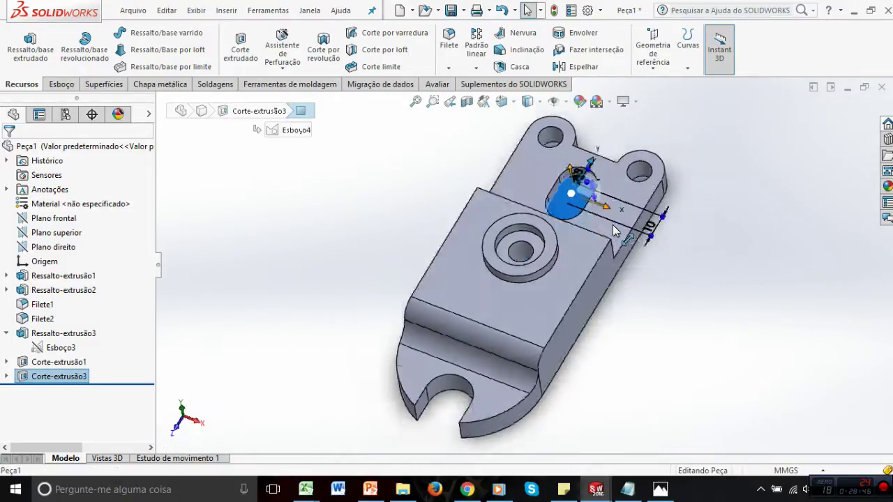
scroll(534, 187, "down", 3)
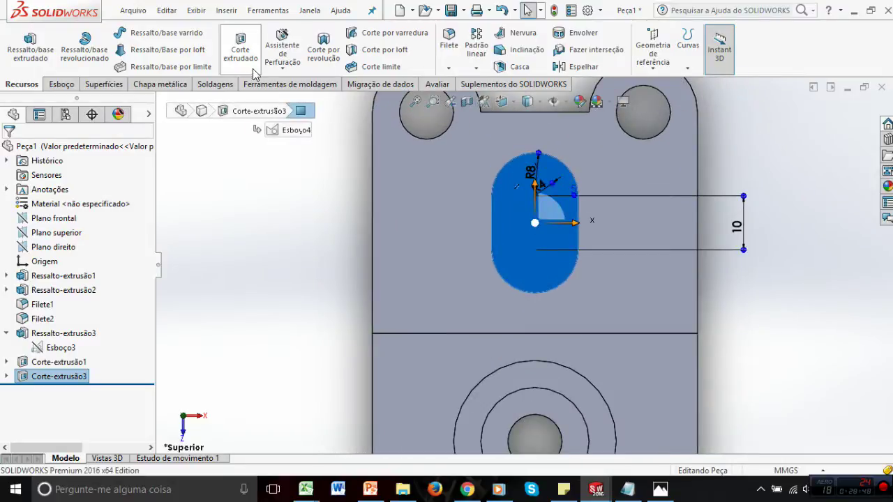
left_click(7, 376)
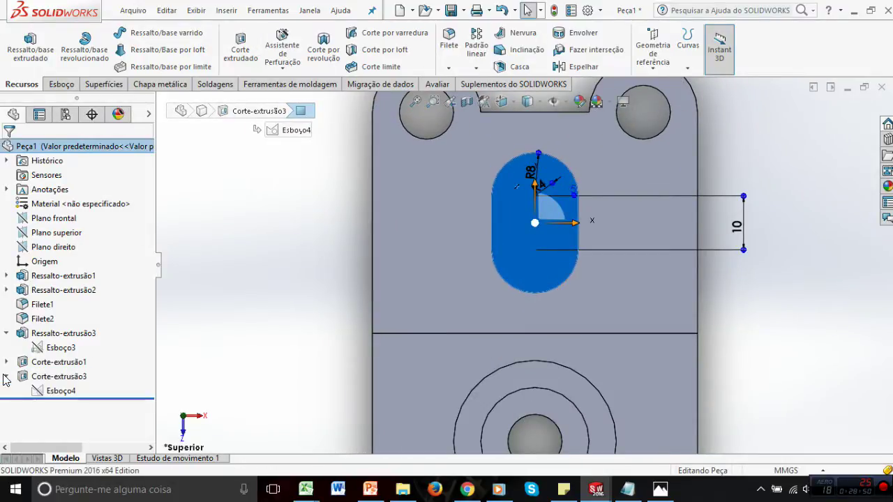
left_click(60, 392)
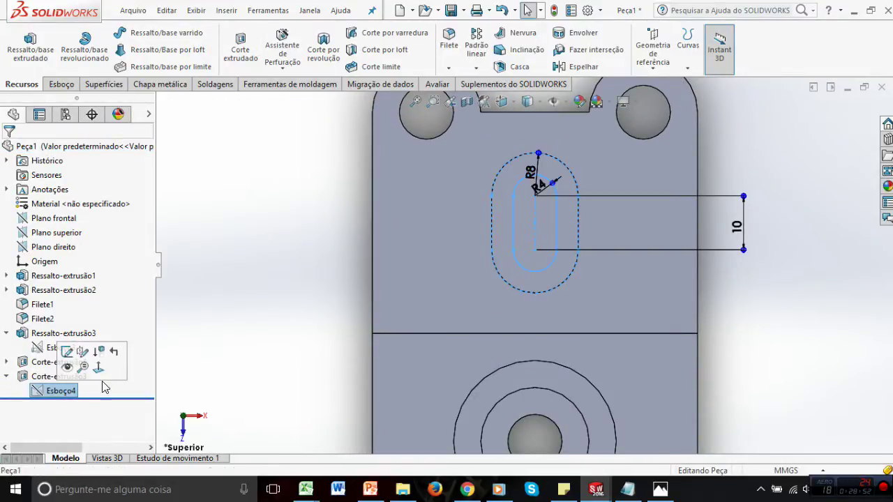
left_click(253, 53)
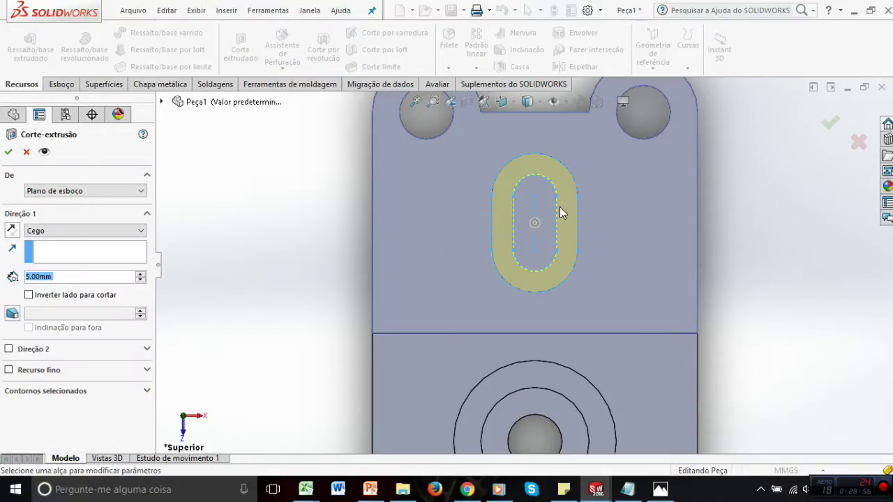
left_click(146, 392)
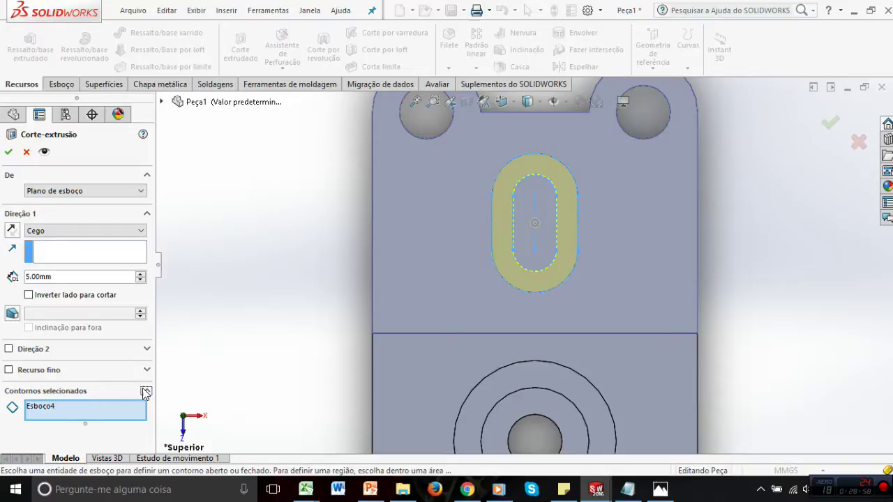
right_click(45, 410)
left_click(91, 416)
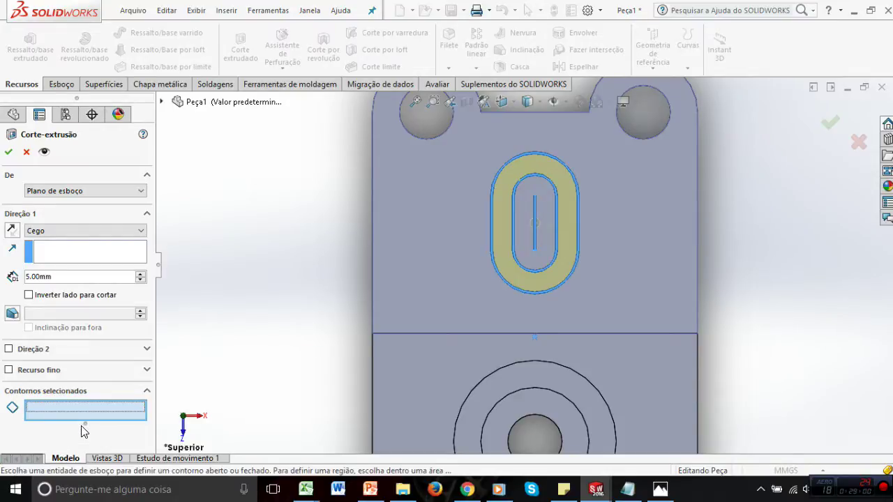
left_click(543, 222)
Extend the inner slot cut up to the part's underside face with the Up to Surface end condition and finish it
left_click(114, 230)
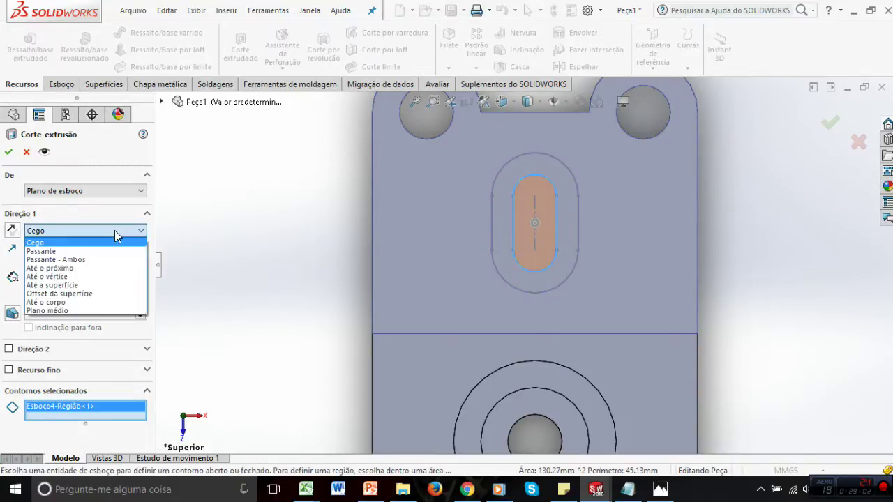
left_click(84, 286)
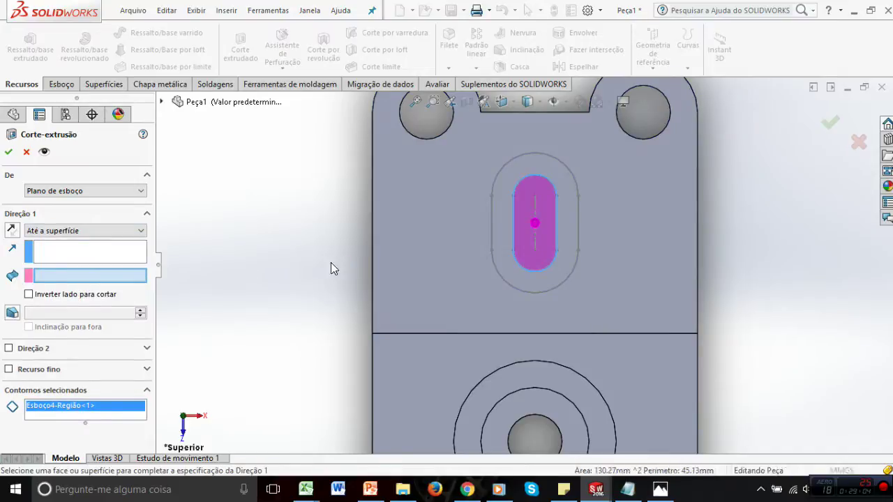
middle_click_drag(331, 262, 518, 285)
left_click(300, 253)
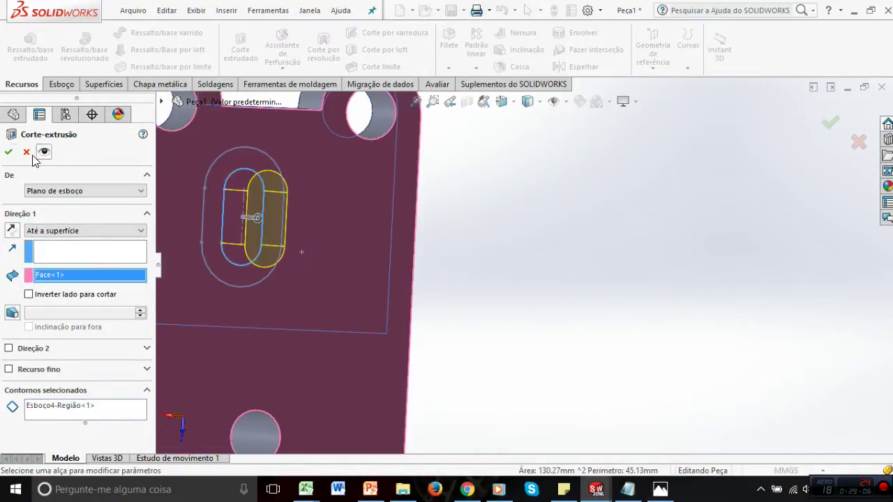
left_click(6, 155)
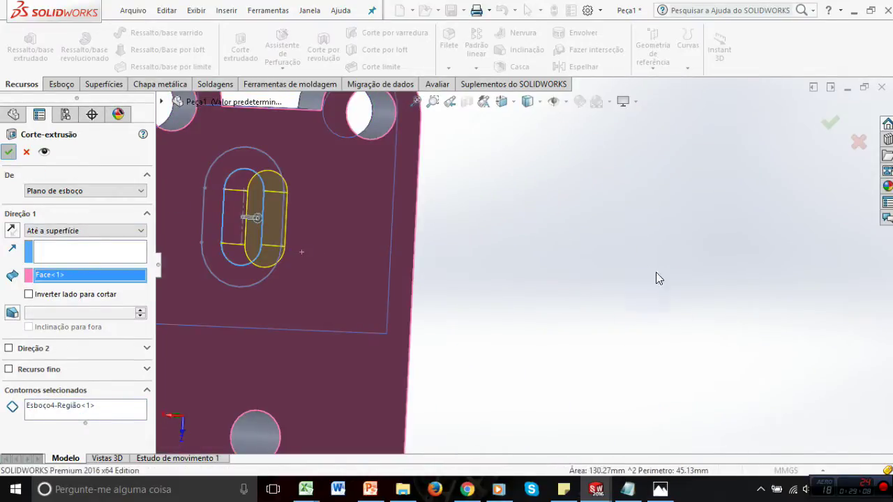
key("Escape")
key("ctrl+7")
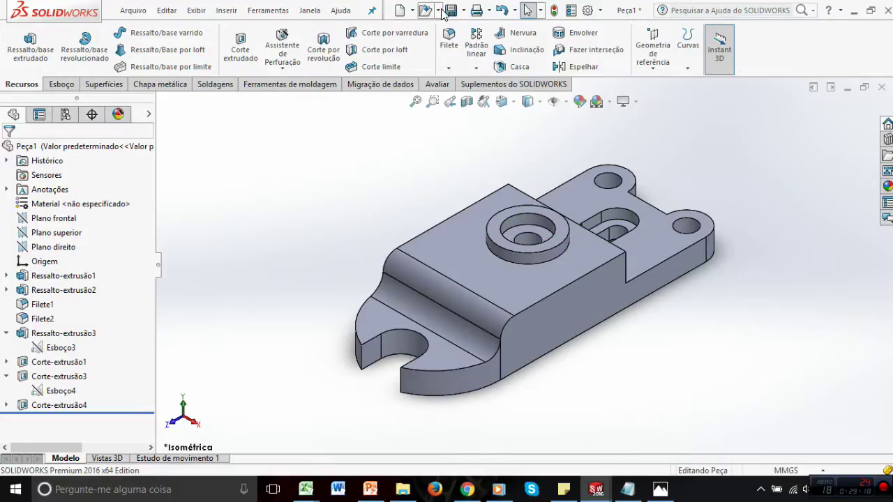
Start saving the part under a new name, choosing the Área de Trabalho location and the Peça (*.prt;*.sldprt) file type
left_click(463, 11)
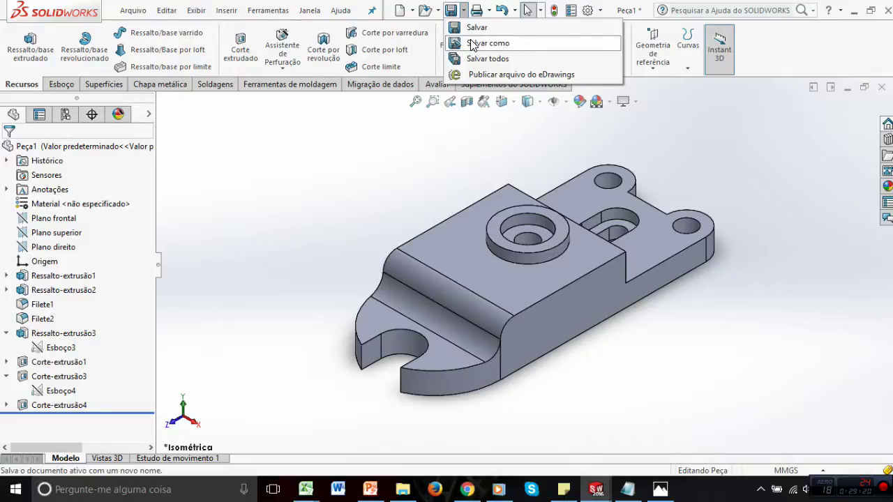
left_click(472, 44)
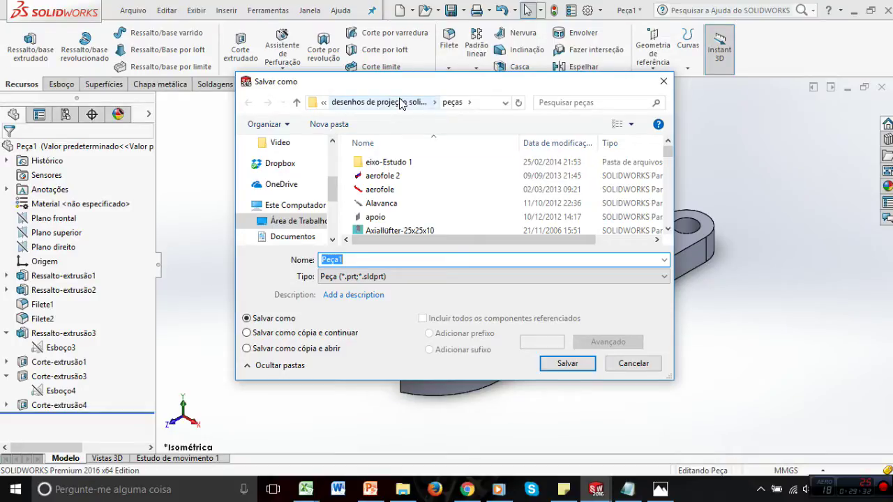
left_click(286, 221)
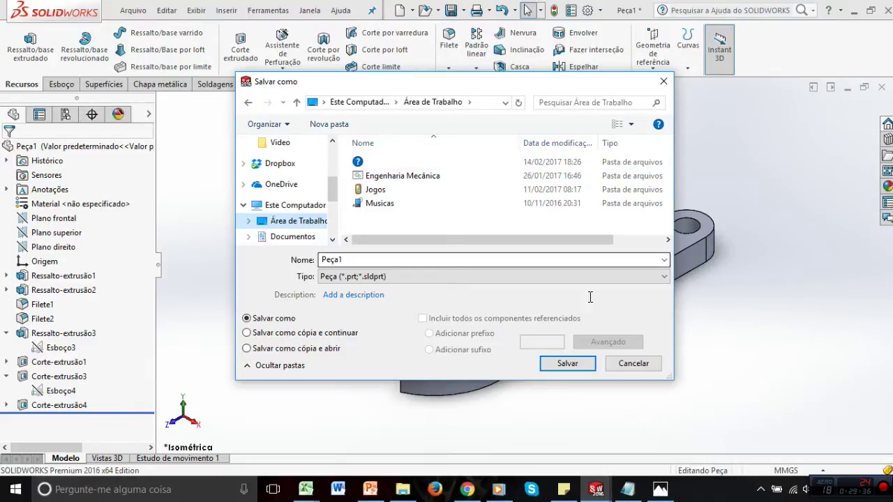
left_click_drag(669, 378, 693, 439)
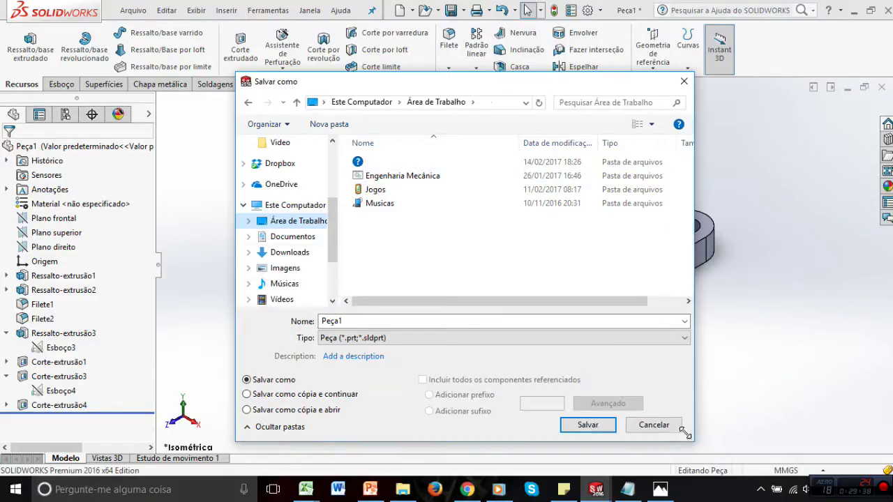
left_click(685, 340)
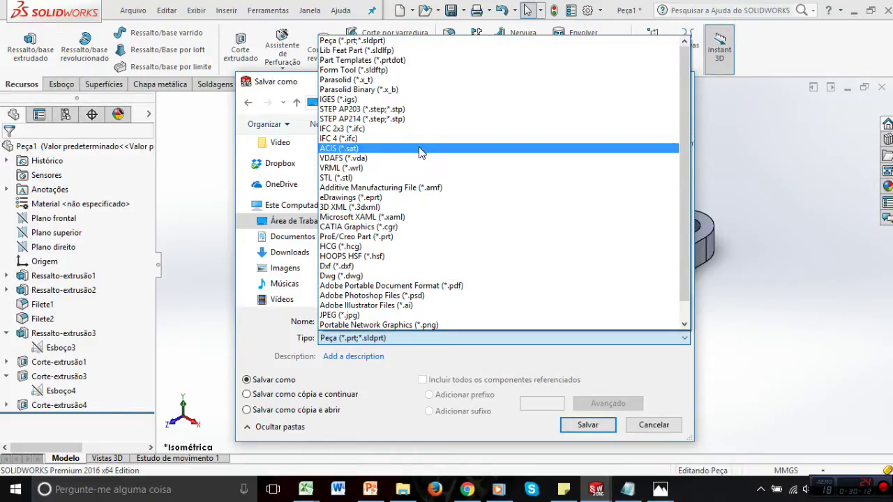
left_click(357, 42)
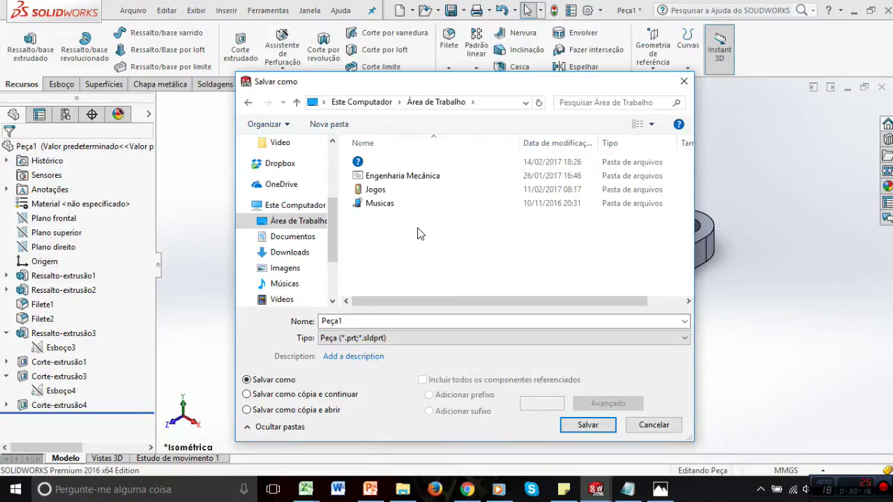
Set the save location to Engenharia Mecânica > programas de projetos > desenhos de projeção solid works
double_click(408, 177)
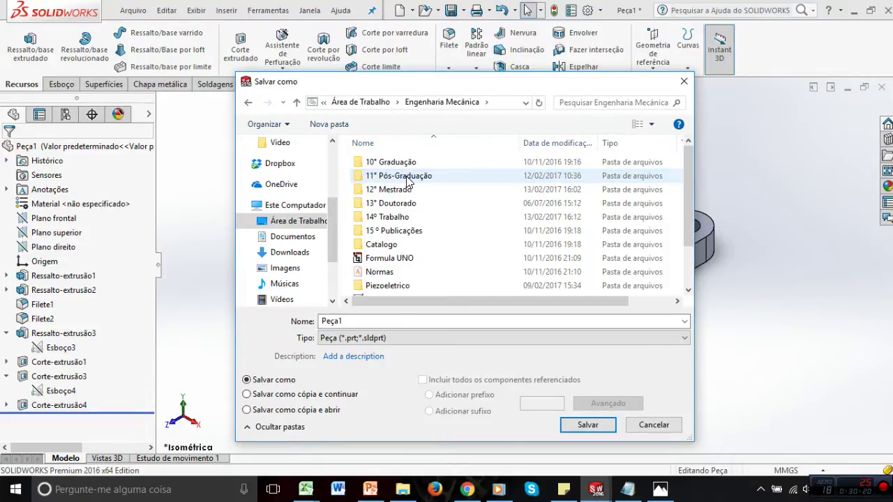
scroll(404, 178, "down", 1)
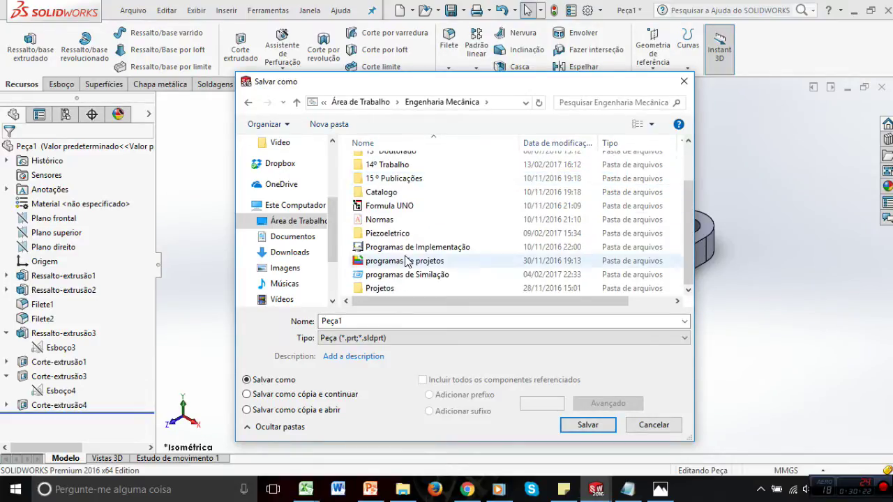
left_click(407, 262)
double_click(407, 262)
scroll(399, 258, "down", 1)
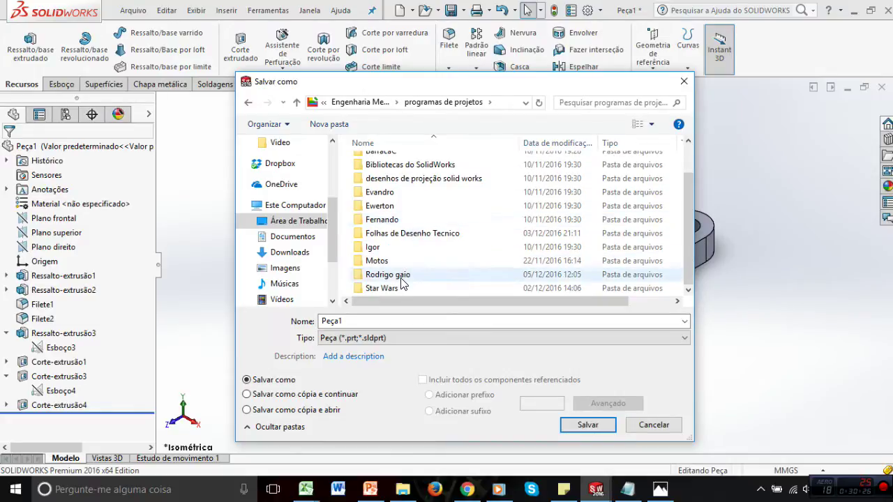
double_click(399, 180)
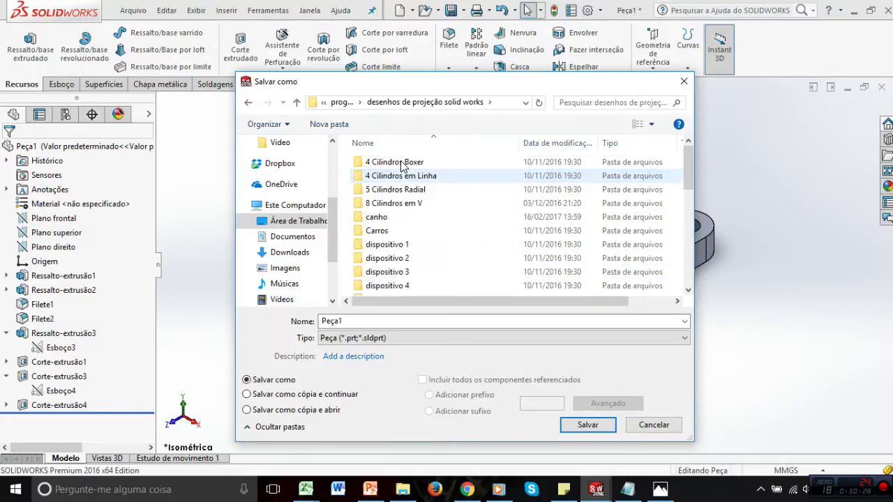
scroll(422, 222, "down", 6)
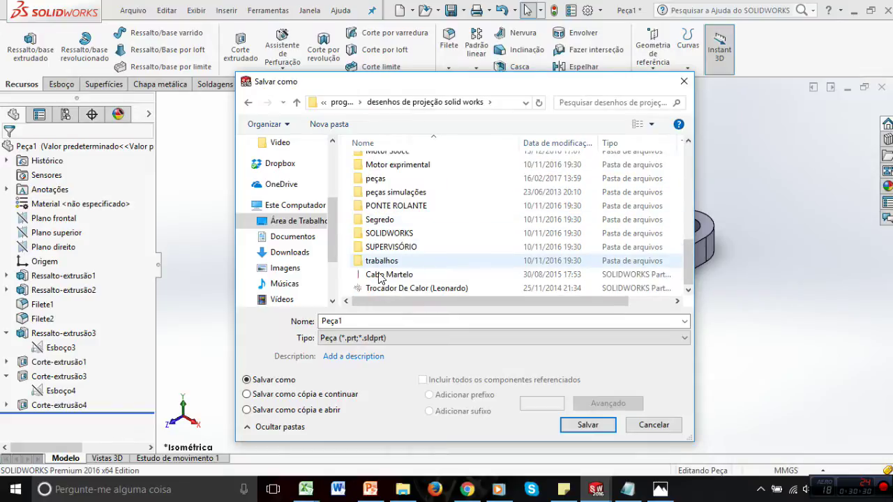
Name the part file 1ºpeça and save it in the chosen folder
double_click(359, 320)
key("BackSpace")
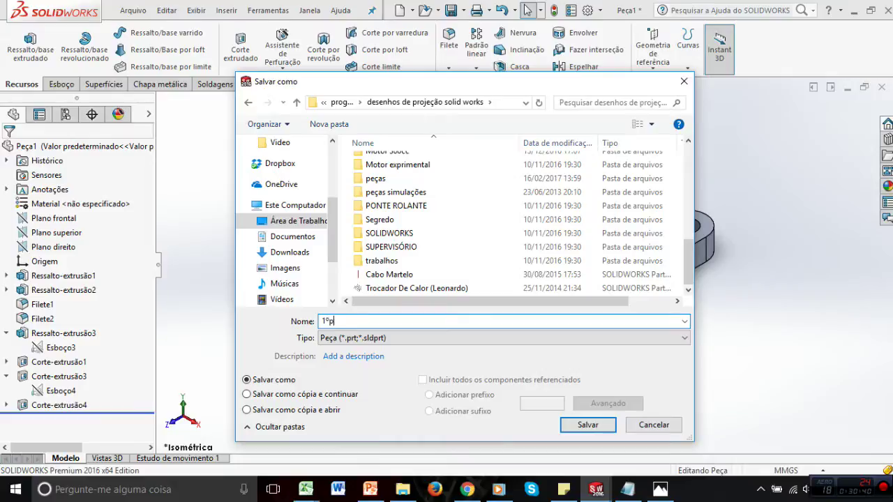
key("BackSpace")
left_click(591, 428)
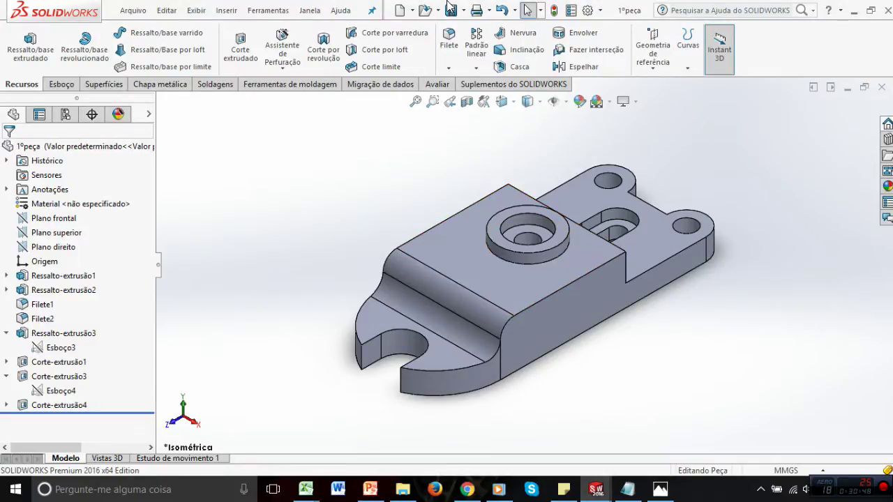
Close the saved part, minimize the remaining document and reopen 1ºpeça from the desenhos de projeção solid works folder
left_click(881, 88)
left_click(847, 87)
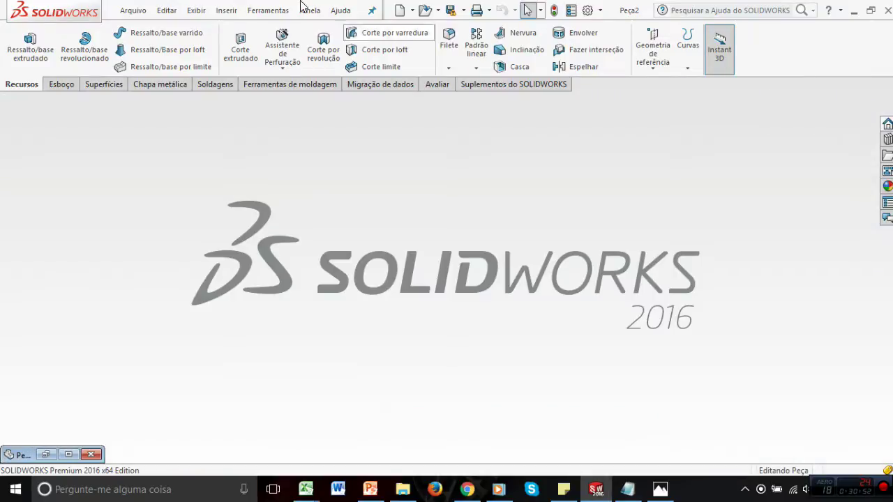
left_click(425, 11)
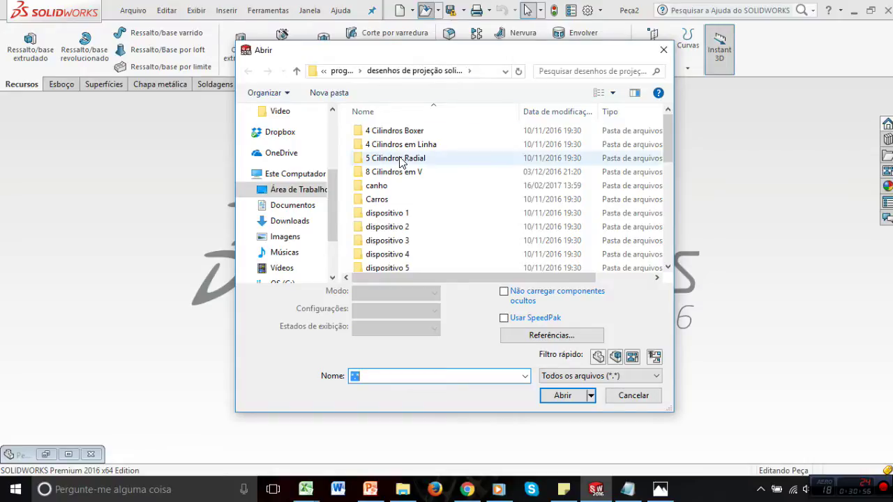
scroll(403, 161, "down", 3)
scroll(404, 162, "down", 4)
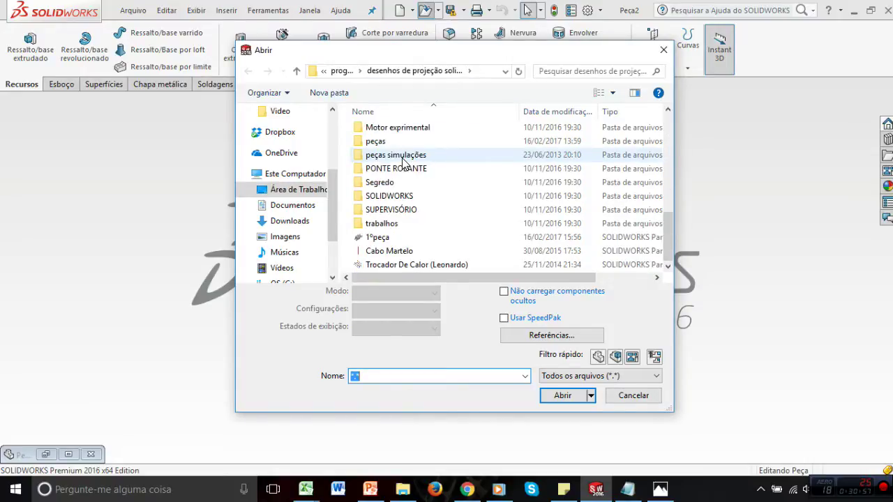
left_click(382, 238)
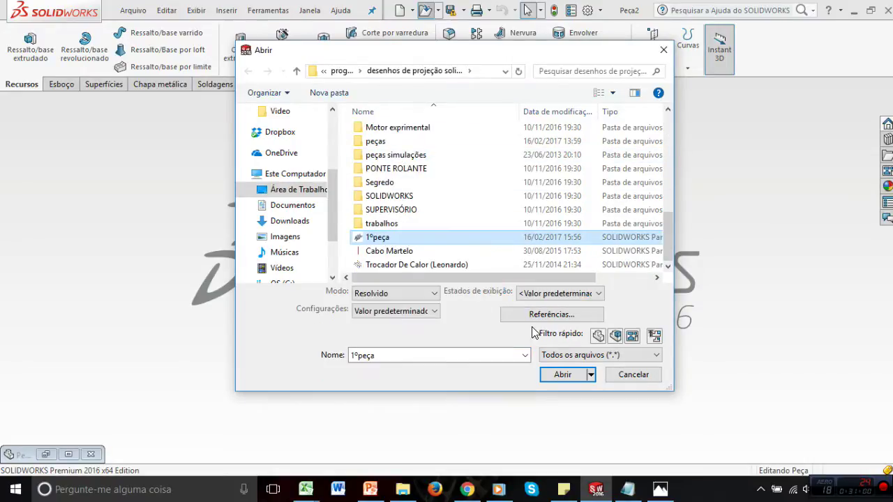
left_click(563, 392)
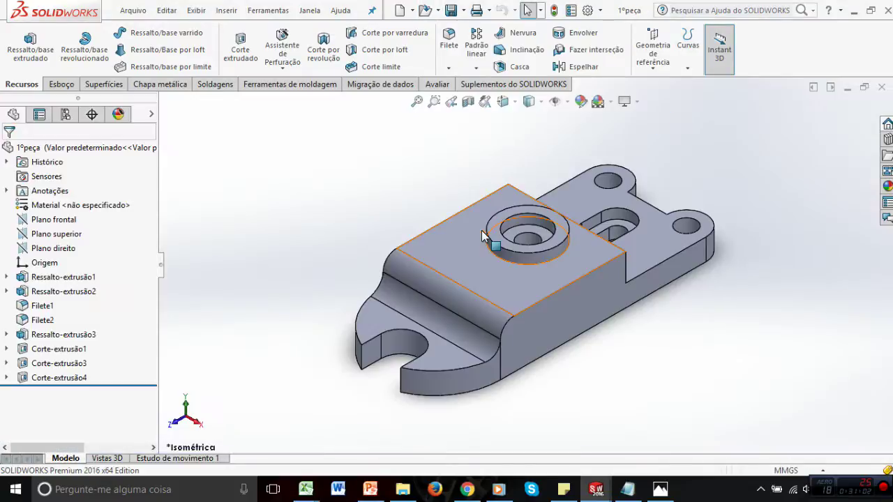
Edit the base extrusion to try a 30 mm depth, and return the depth to 11 mm
right_click(68, 280)
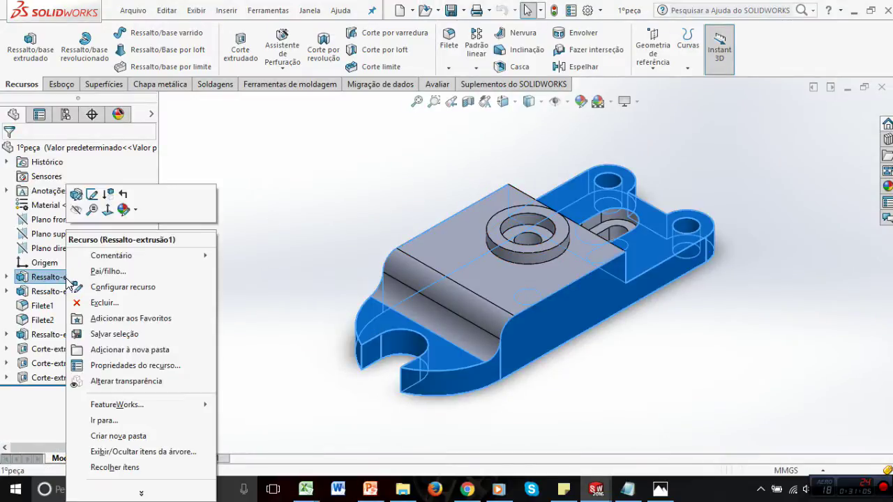
left_click(77, 195)
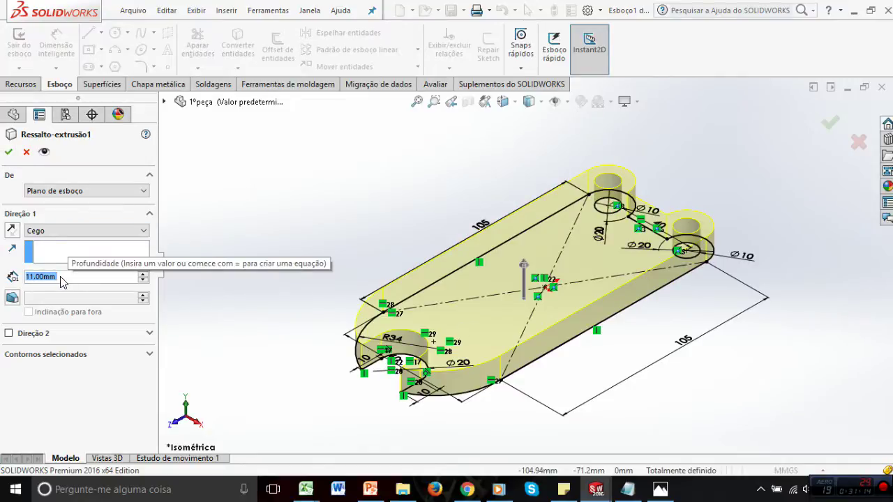
type("30")
key("Return")
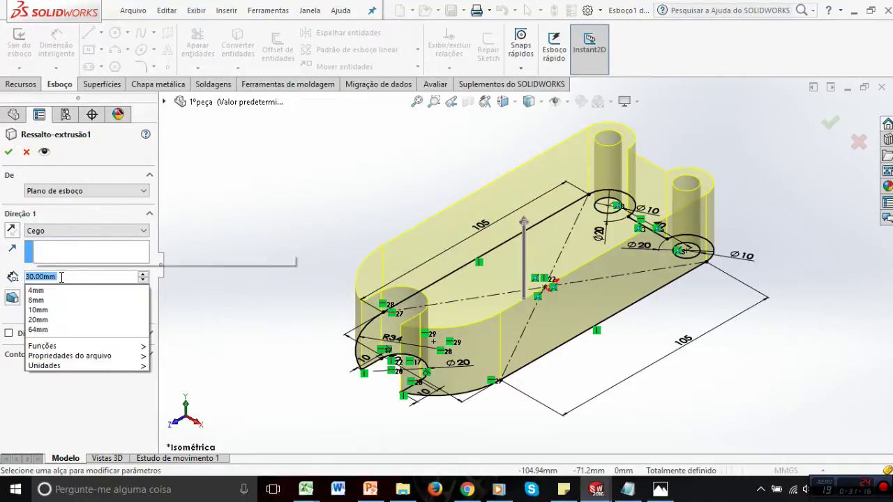
type("11")
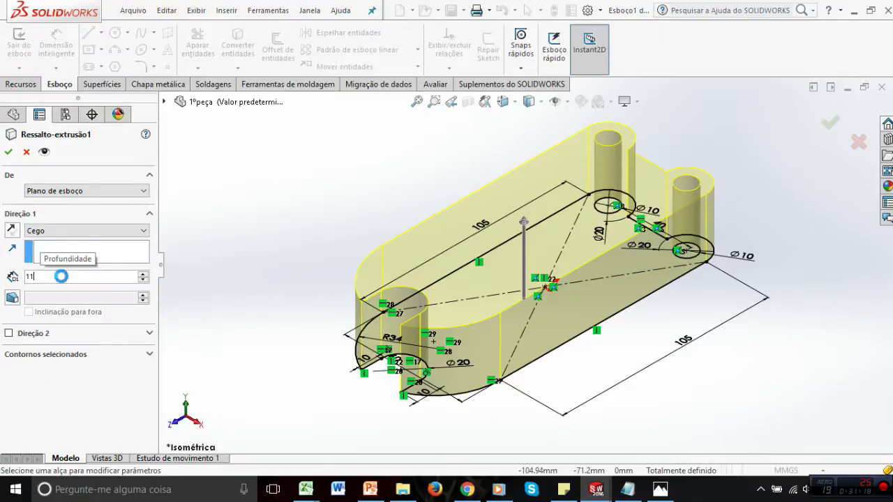
key("Return")
left_click(11, 152)
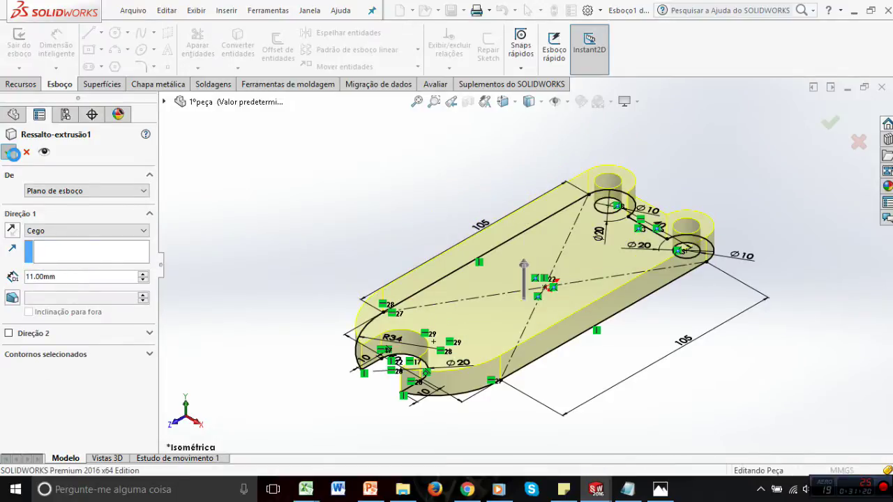
Open the base extrusion's sketch to review its dimensions and relations, and exit it without changes
left_click(8, 277)
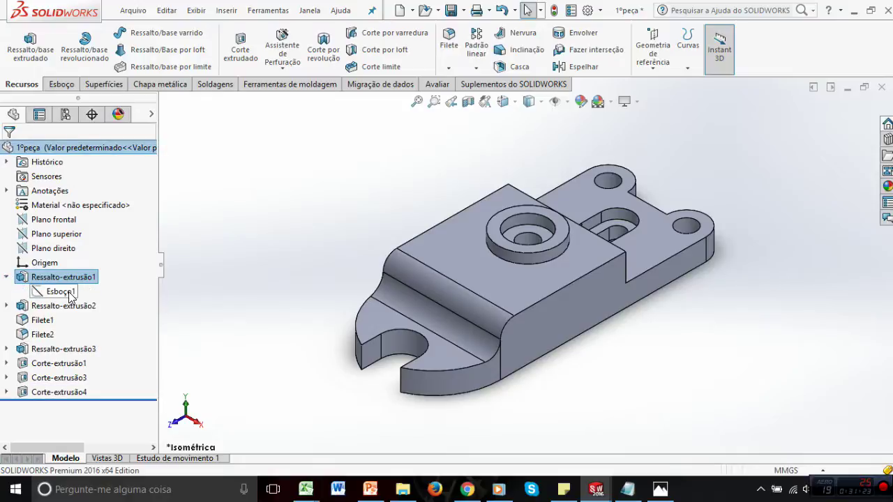
left_click(7, 278)
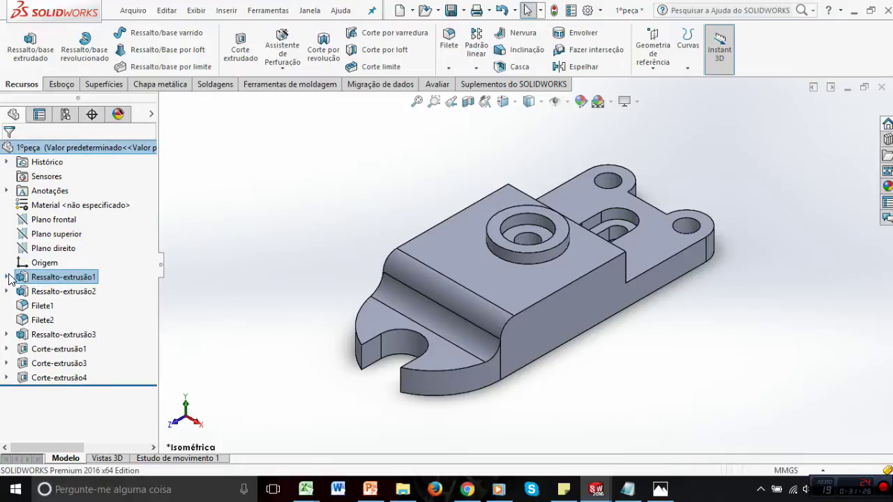
left_click(8, 277)
left_click(59, 292)
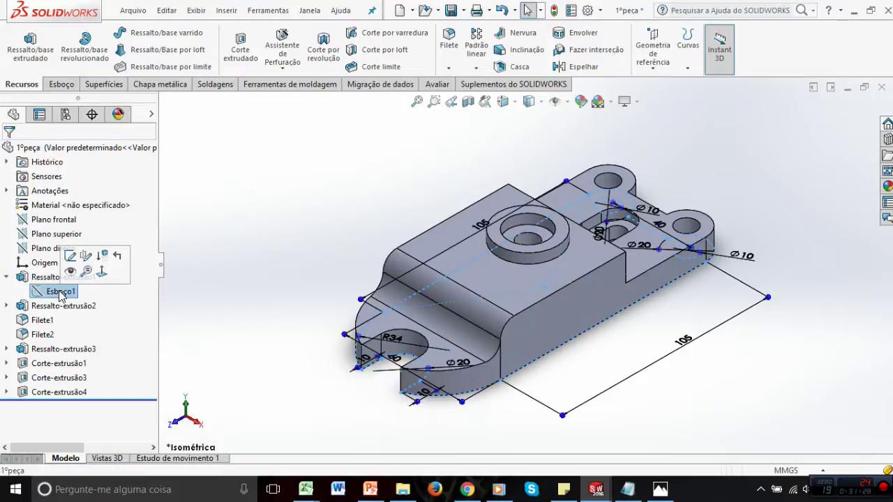
left_click(70, 255)
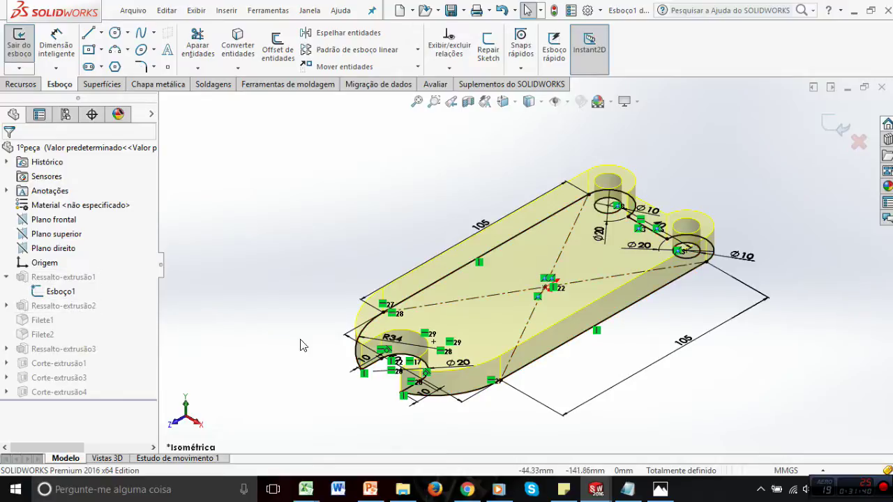
left_click(834, 123)
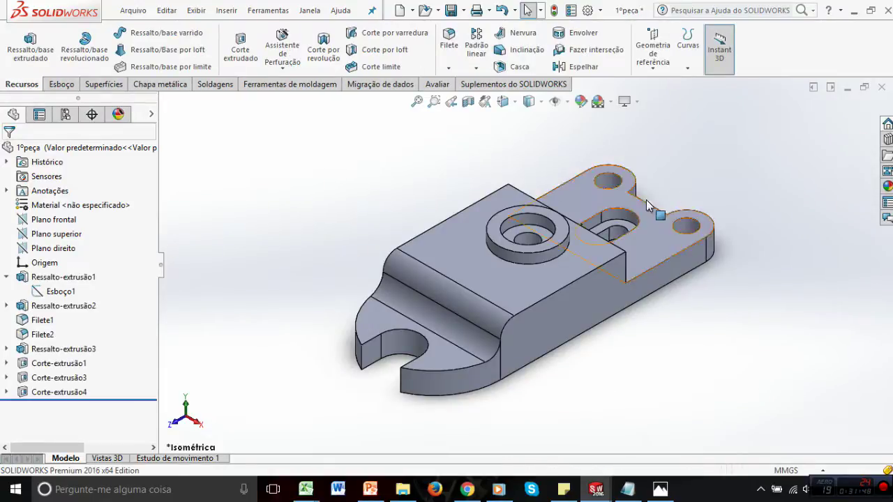